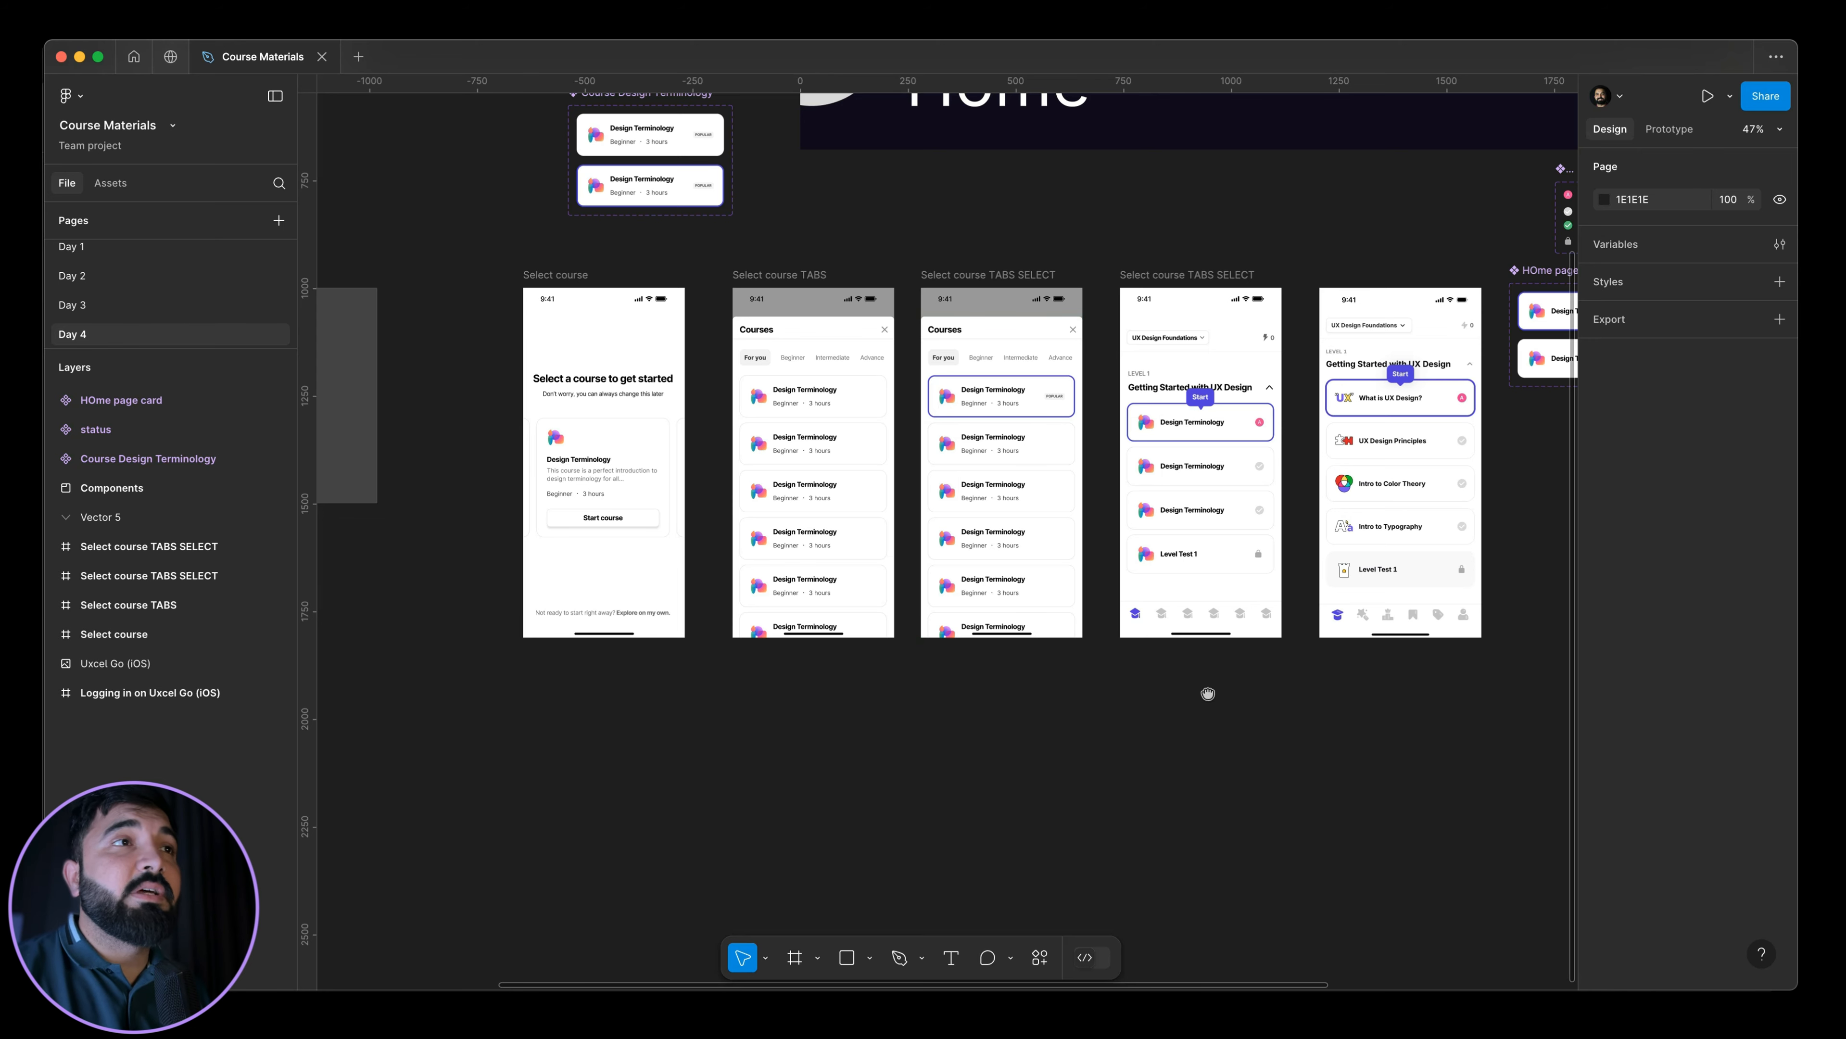
# Examine the recreated course home screen beside its reference screenshot, including the bottom navigation icons.
pyautogui.moveTo(1208, 694); pyautogui.dragTo(1114, 696)
pyautogui.scroll(5, 1106, 472)
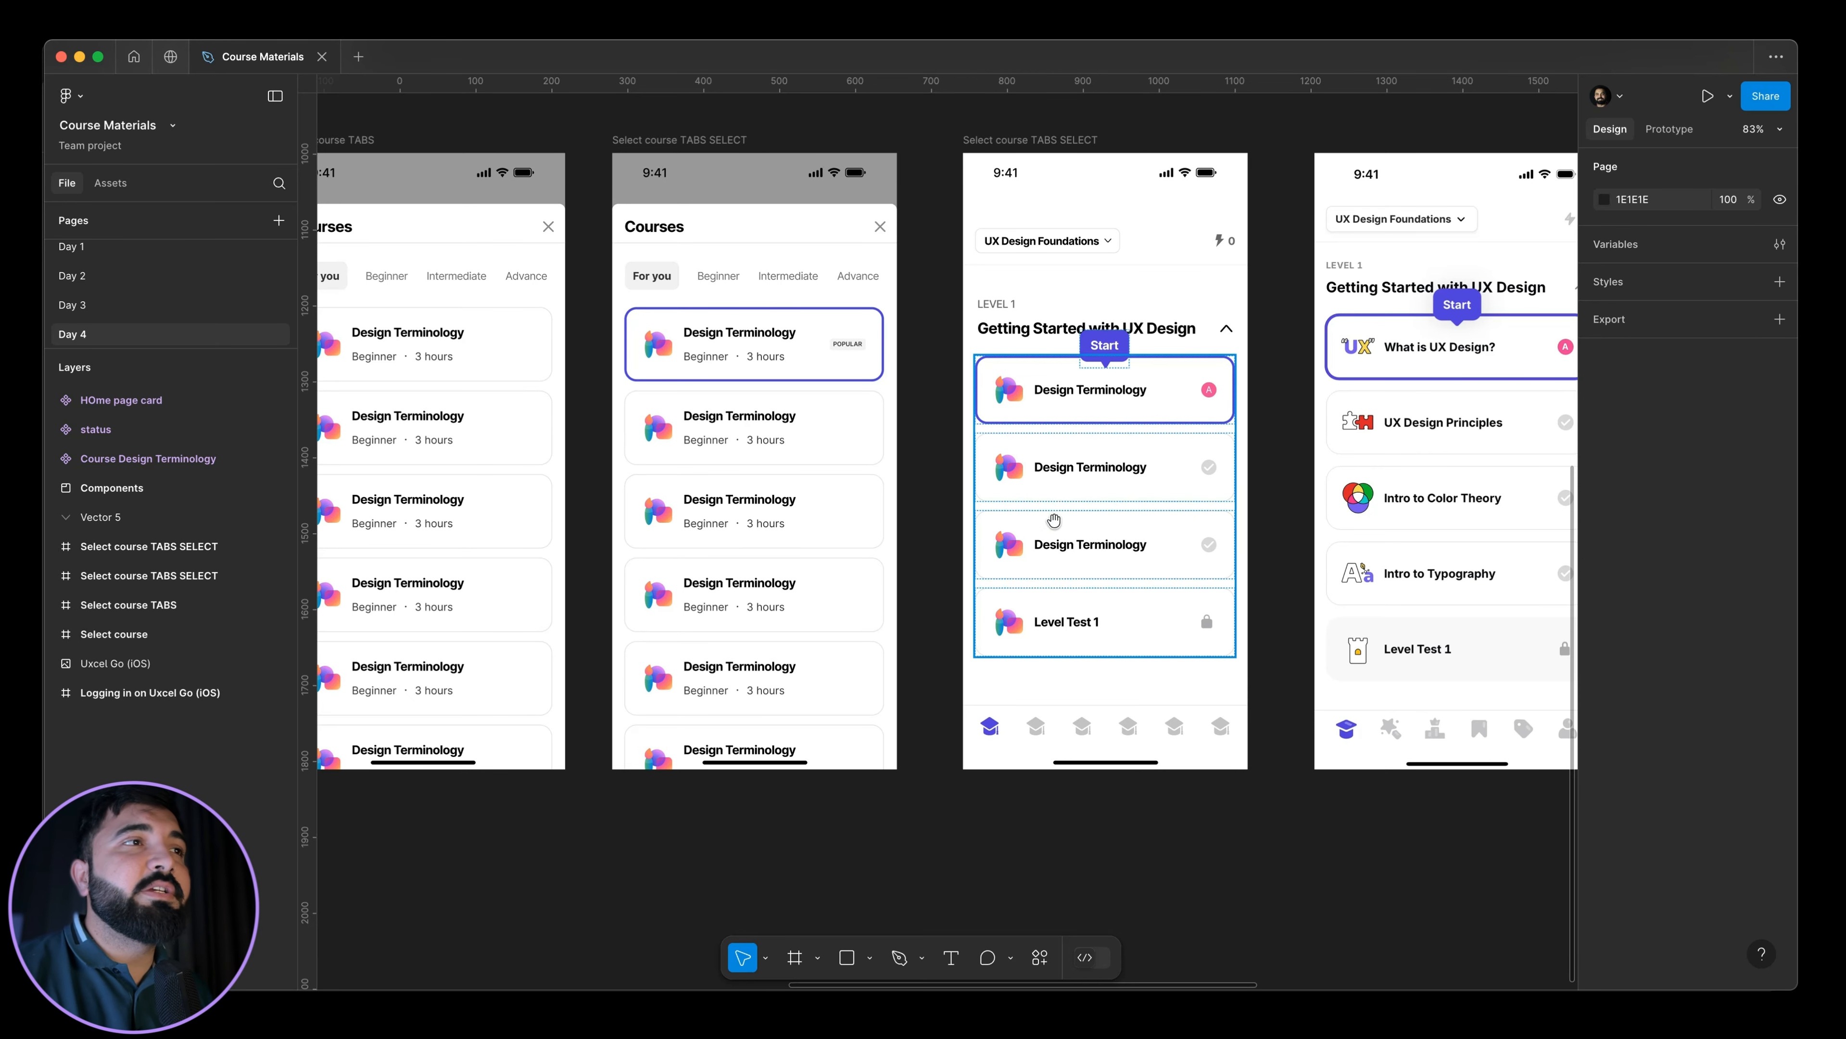
pyautogui.hscroll(6, 893, 460)
pyautogui.scroll(-4, 893, 460)
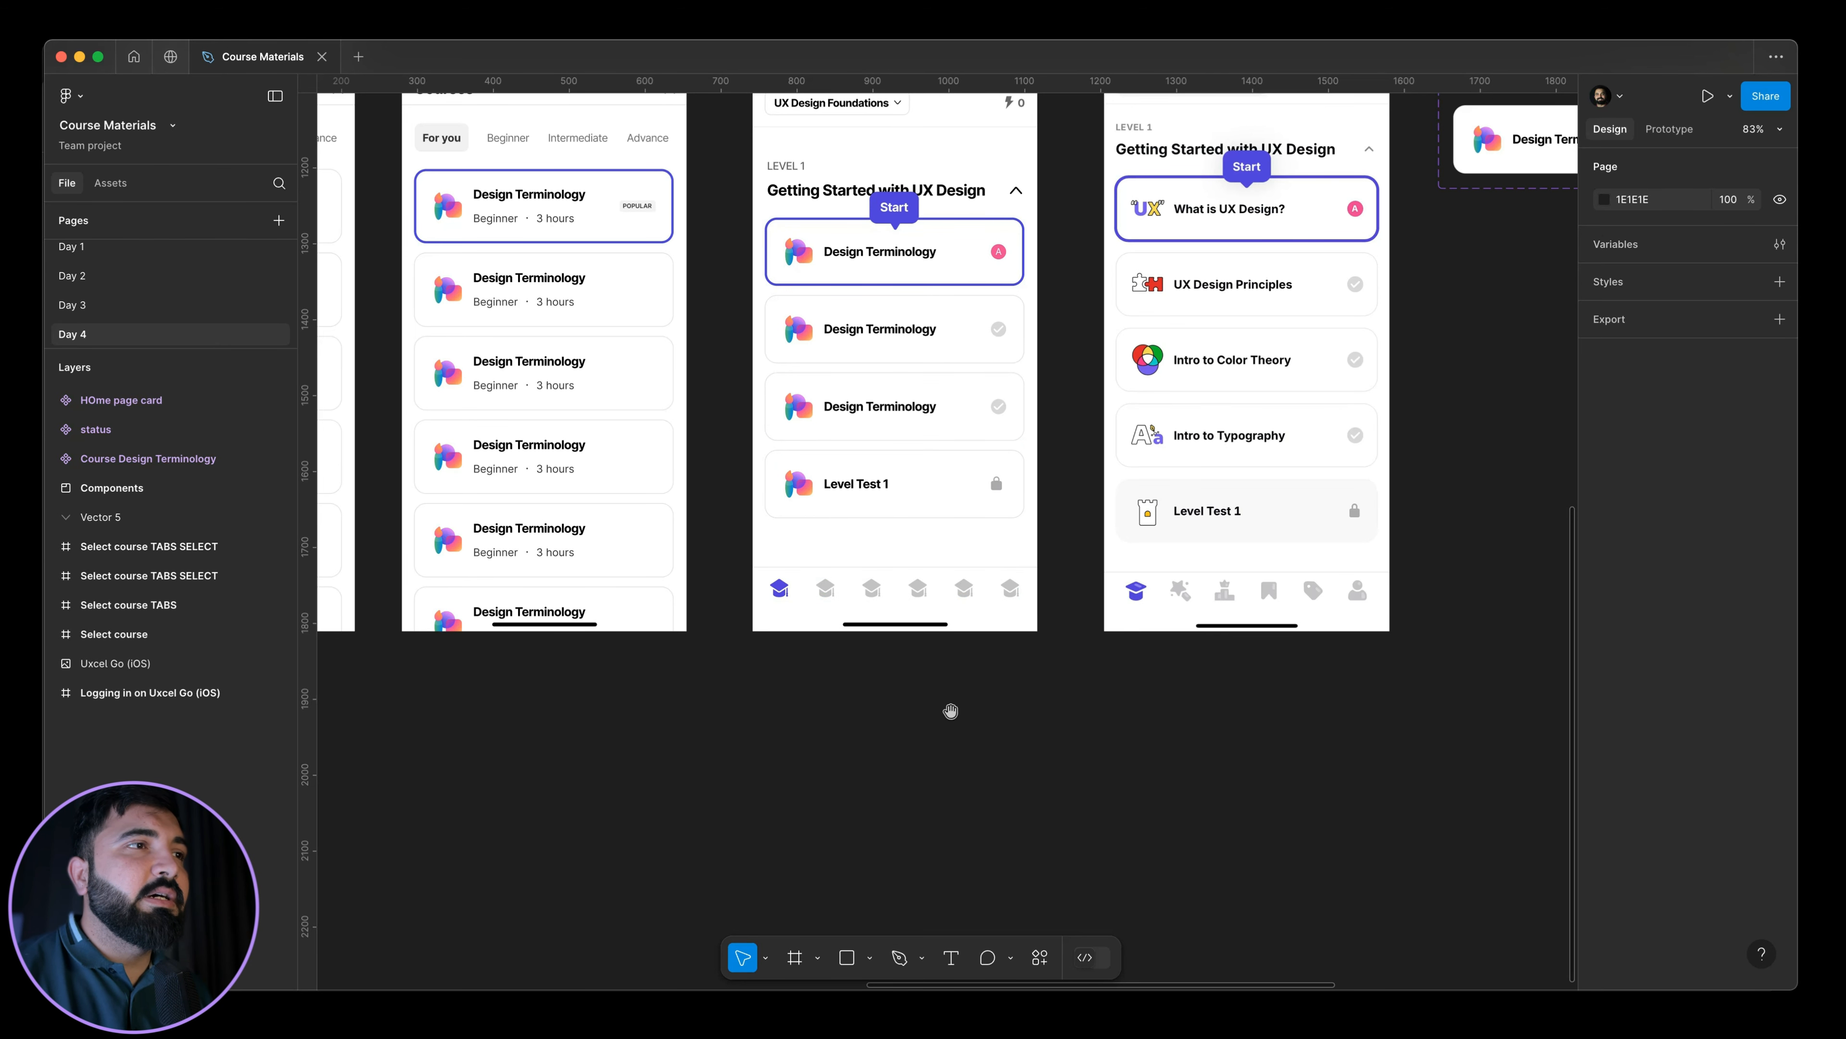
pyautogui.scroll(2, 892, 604)
pyautogui.scroll(10, 892, 603)
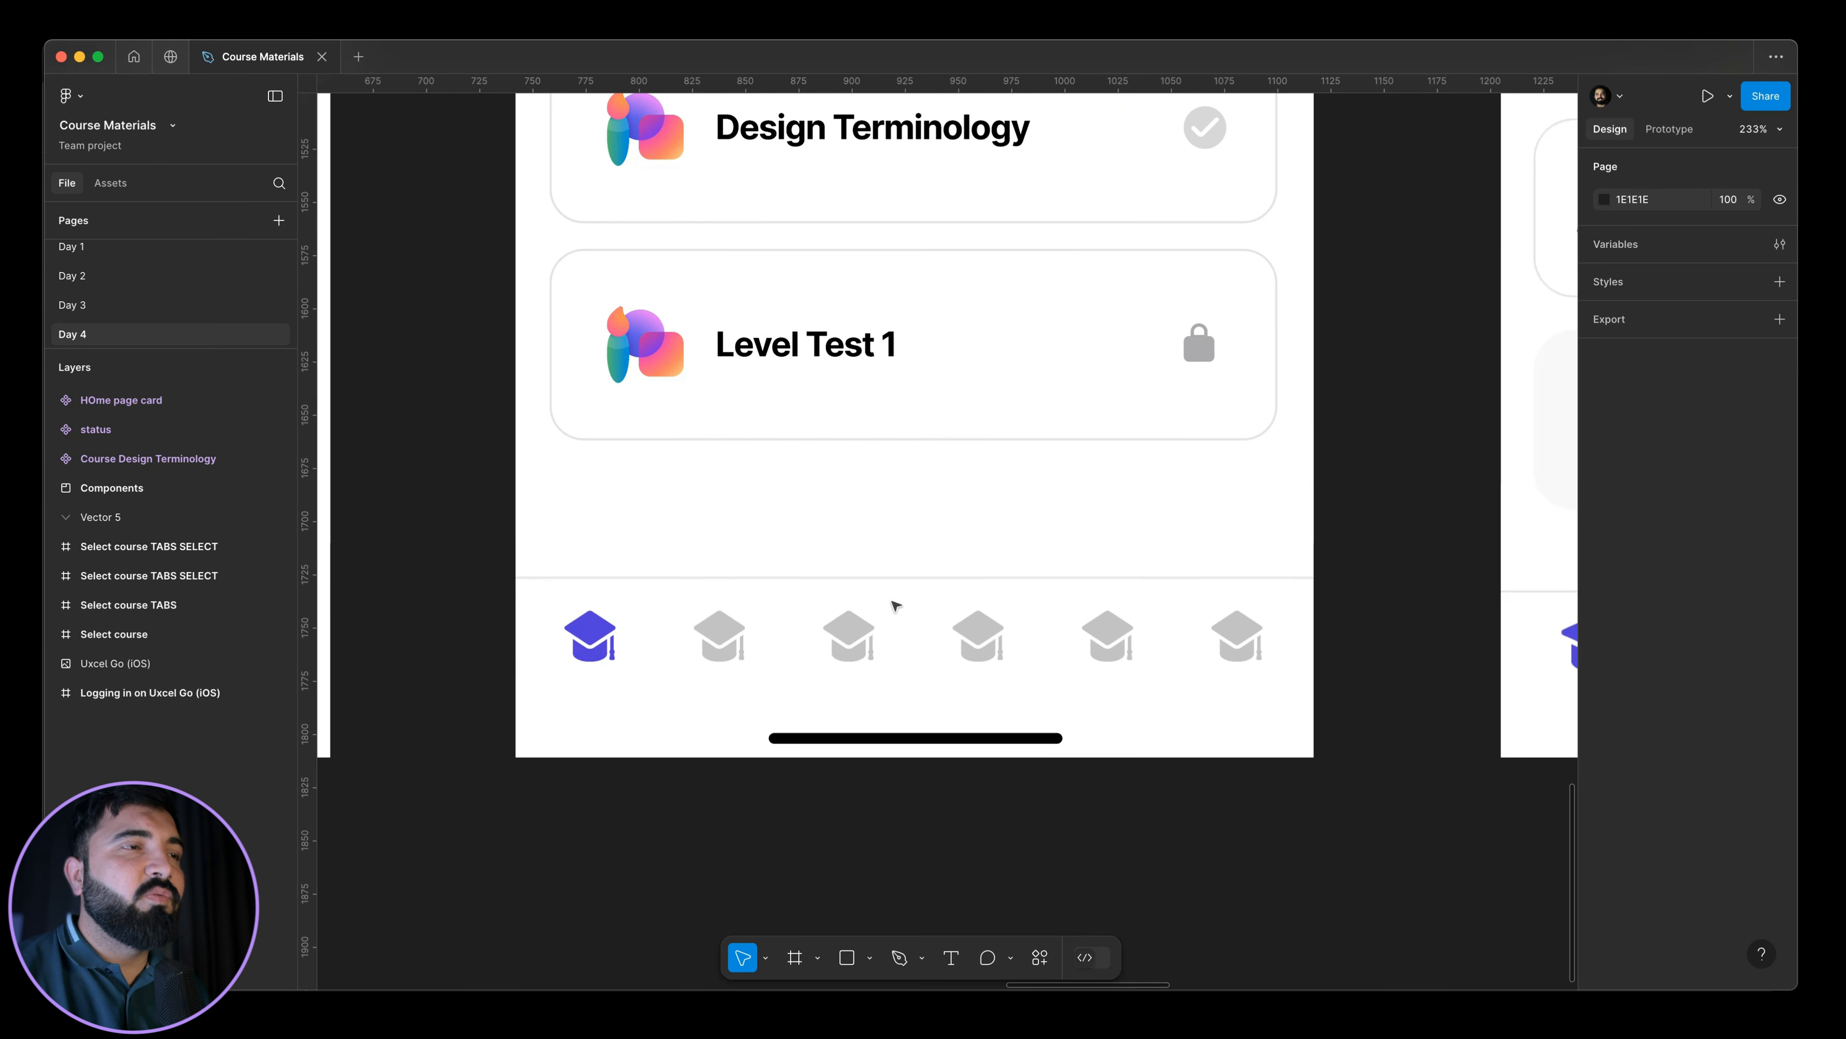
pyautogui.scroll(-5, 885, 597)
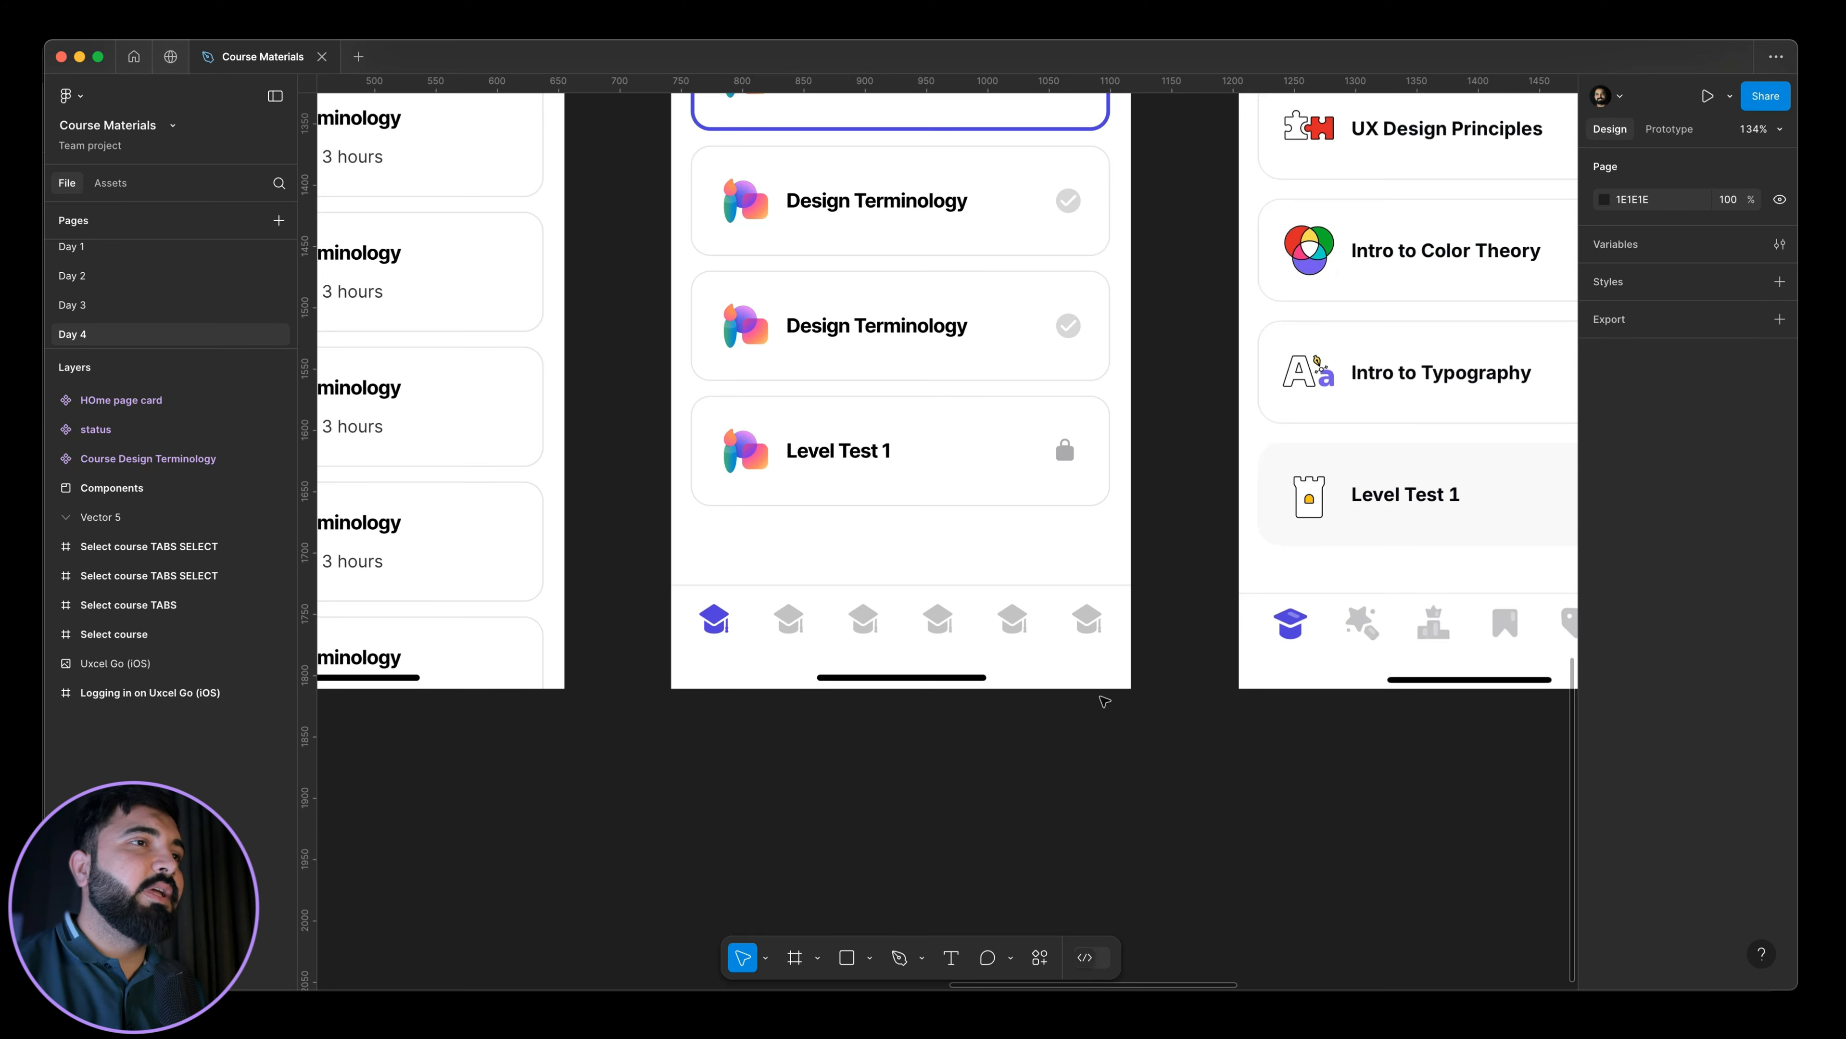
# Compare the bottom navigation bar of the recreated home screen with the one in the reference screenshot.
pyautogui.hscroll(-3, 1120, 699)
pyautogui.scroll(1, 1120, 698)
pyautogui.moveTo(1092, 675); pyautogui.dragTo(774, 548)
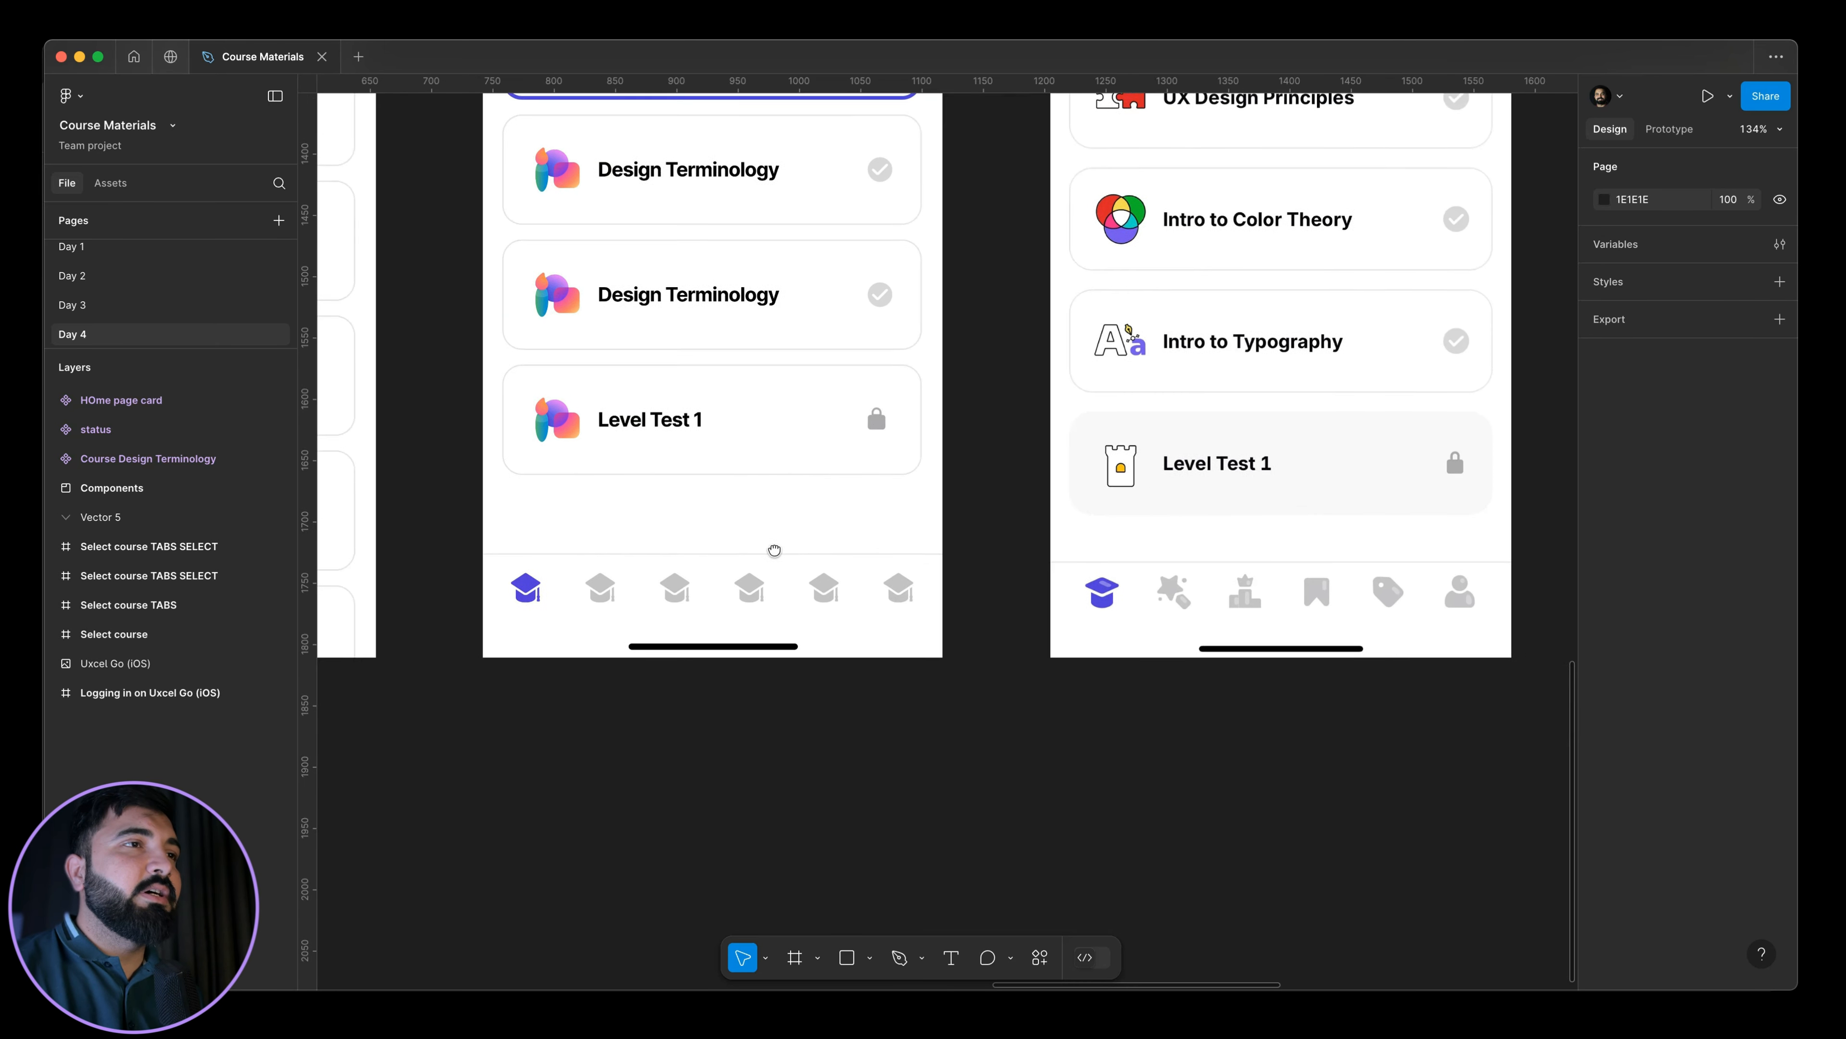
pyautogui.moveTo(1227, 614); pyautogui.dragTo(997, 470)
pyautogui.scroll(1, 998, 471)
pyautogui.scroll(-3, 998, 470)
pyautogui.scroll(5, 975, 463)
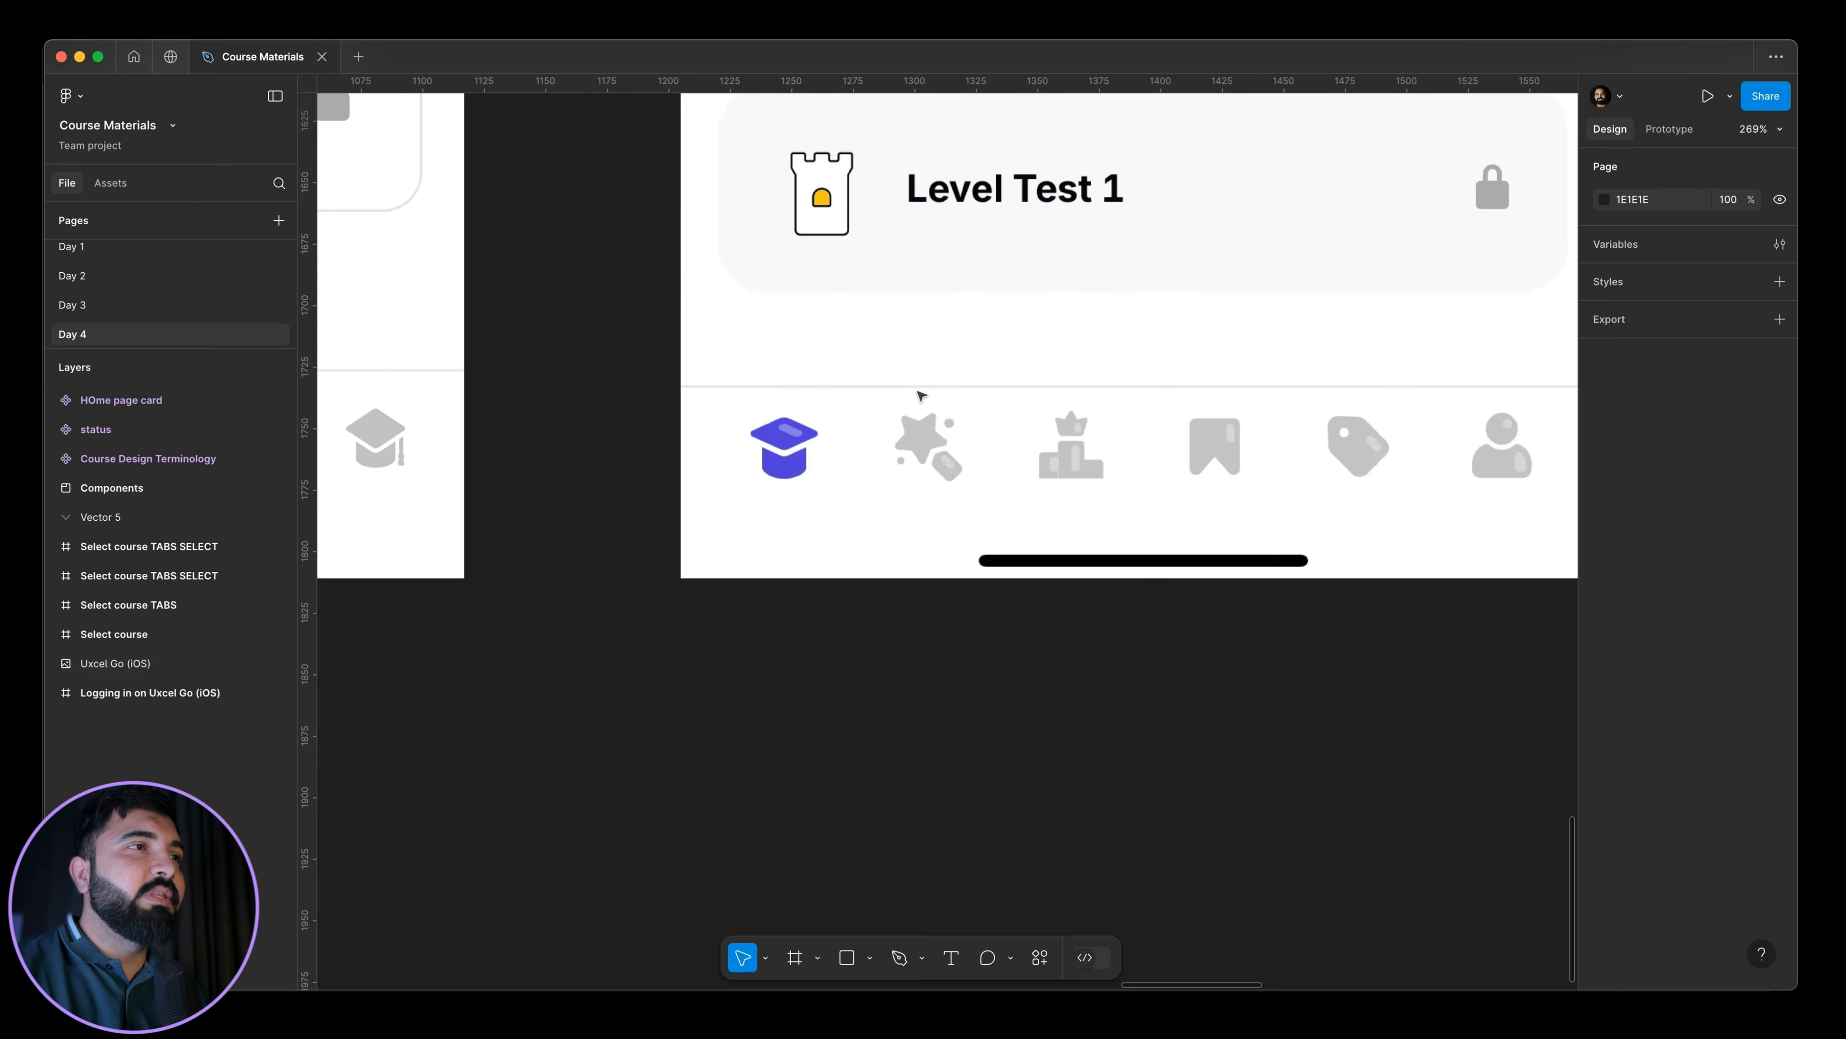
pyautogui.hscroll(-3, 924, 536)
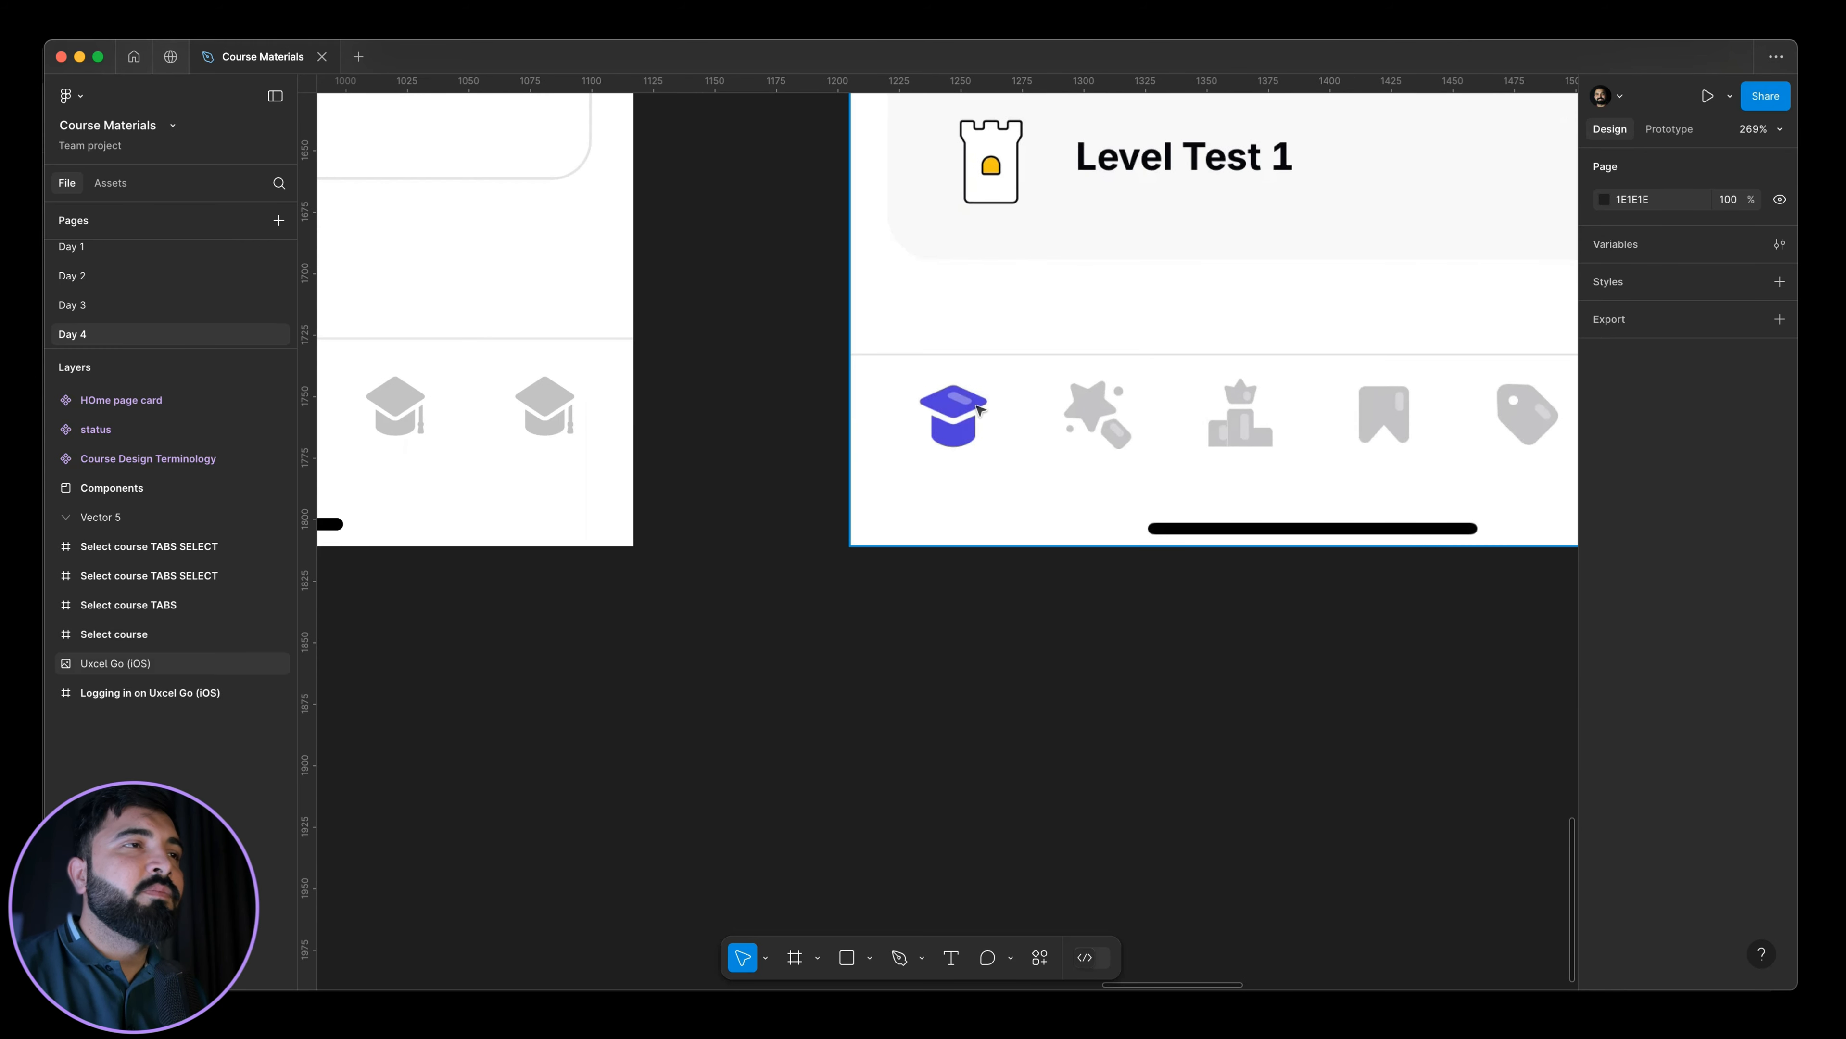
pyautogui.scroll(-5, 953, 386)
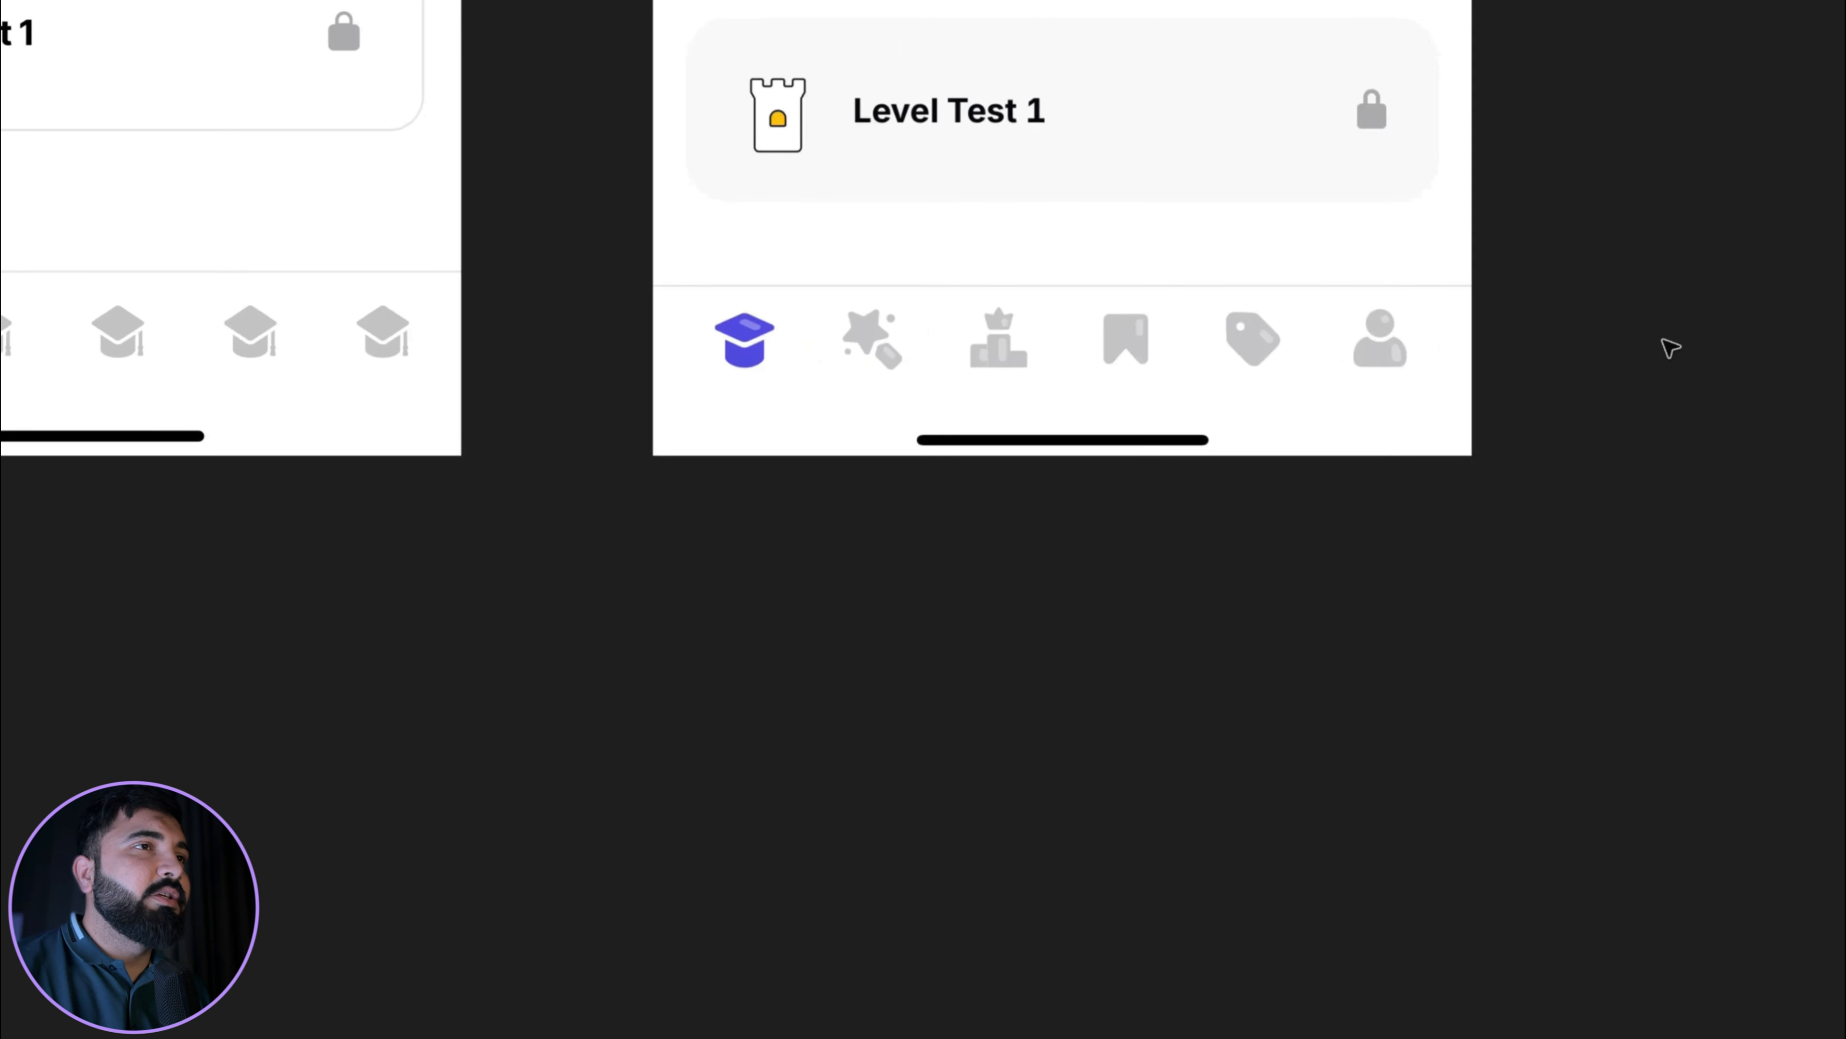
# Inspect the reference screenshot's six navigation icons up close against the repeated graduation cap icons in the recreated bar.
pyautogui.moveTo(1651, 326); pyautogui.dragTo(861, 266)
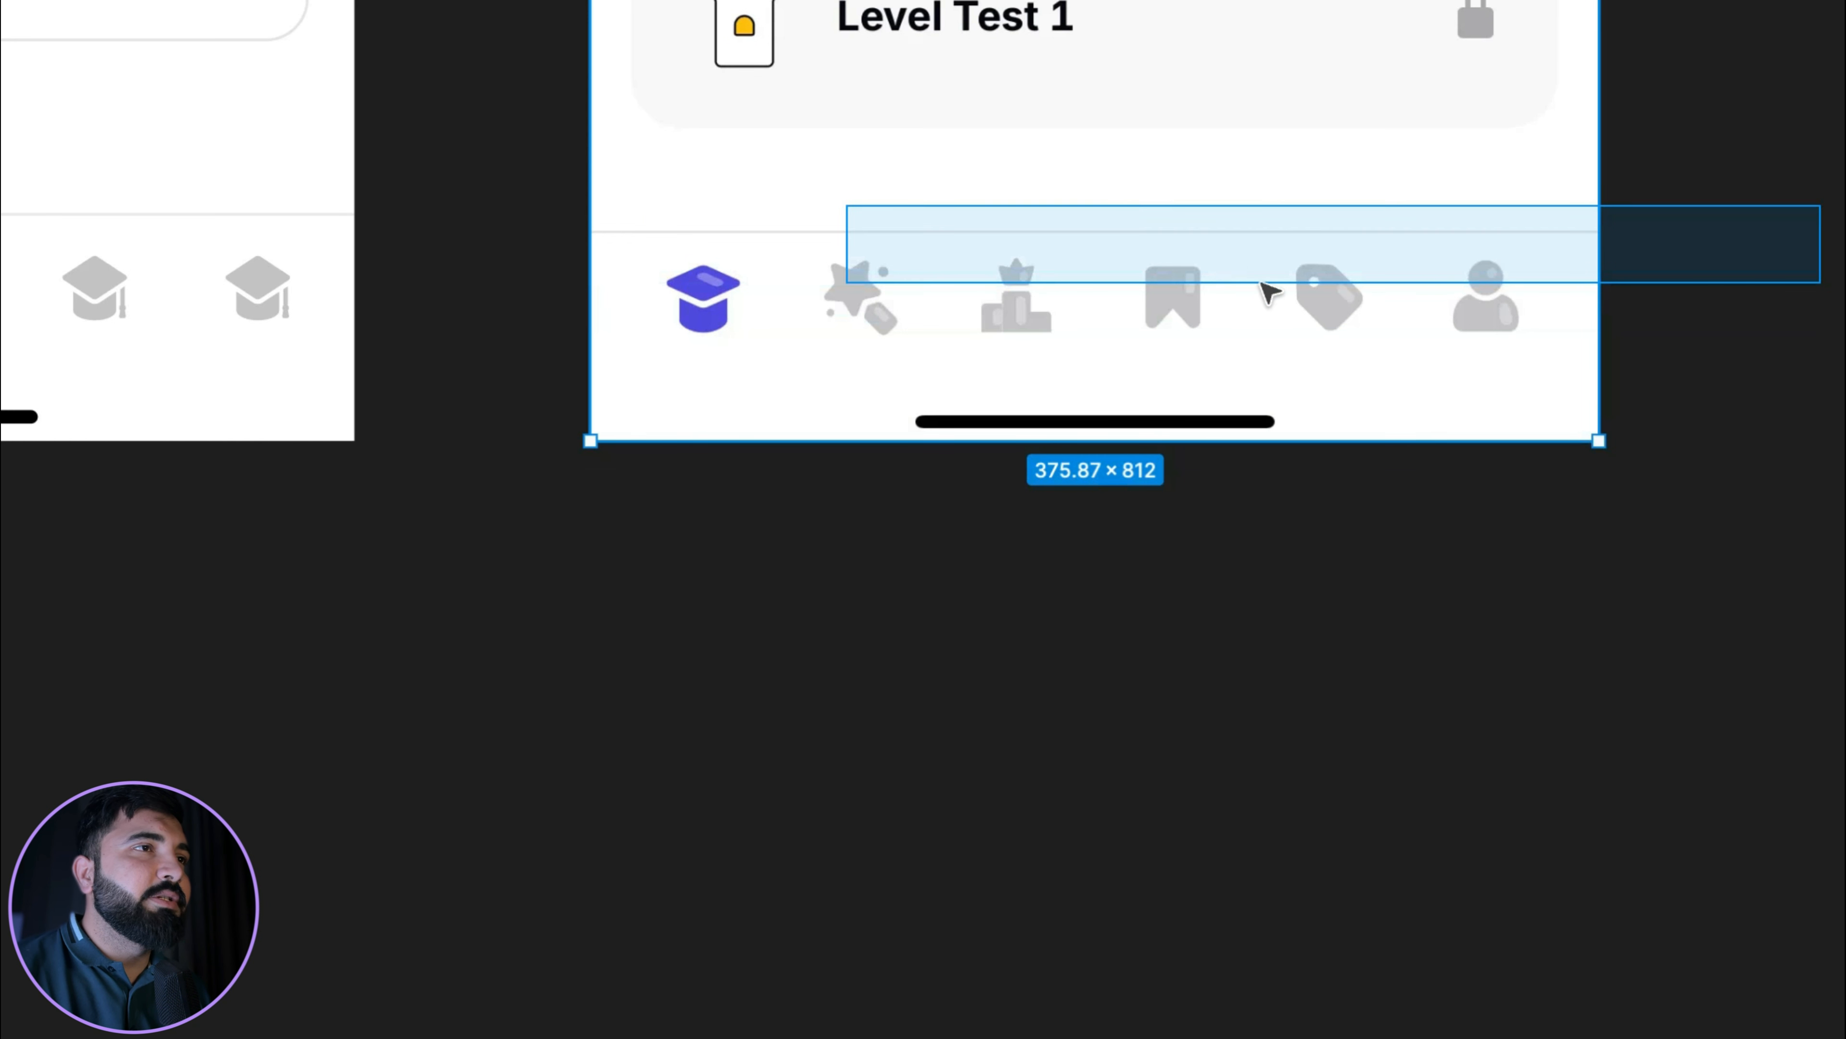
pyautogui.moveTo(1269, 291); pyautogui.dragTo(946, 582)
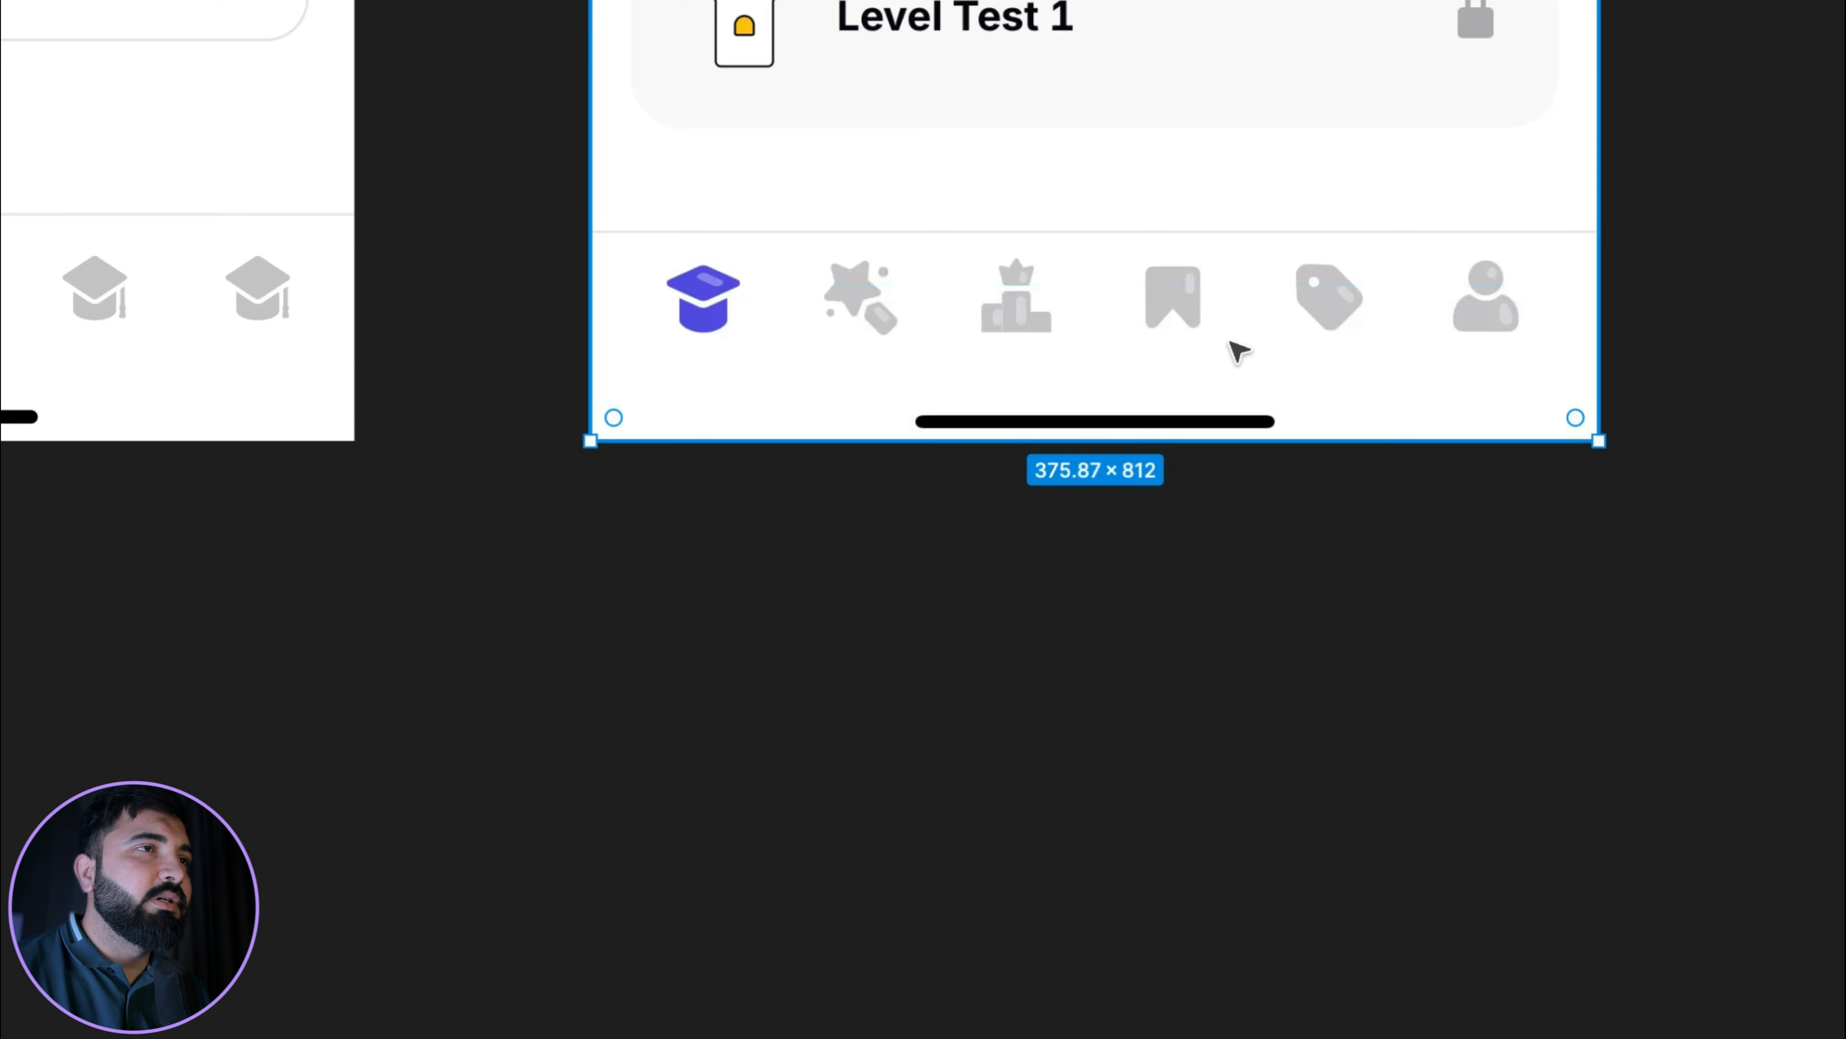
pyautogui.press('space')
pyautogui.moveTo(1191, 235); pyautogui.dragTo(1672, 186)
pyautogui.moveTo(1195, 500); pyautogui.dragTo(1638, 482)
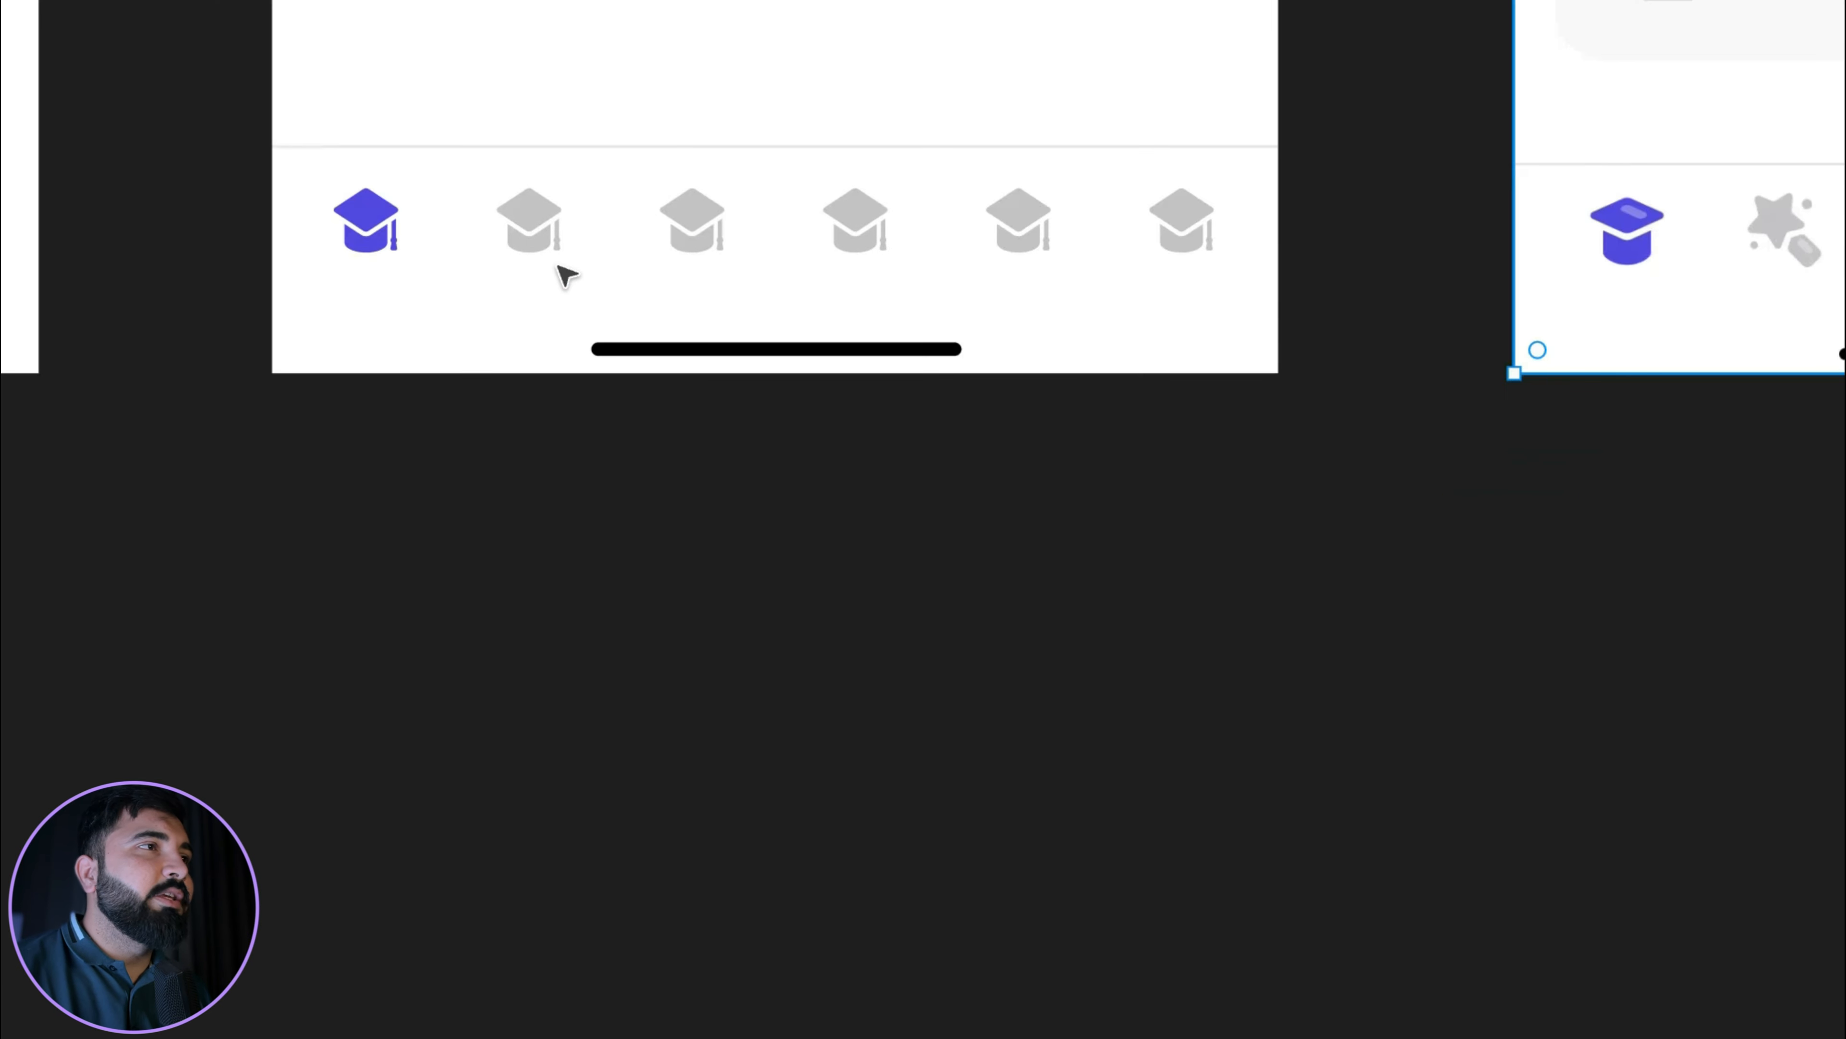
pyautogui.scroll(5, 515, 226)
pyautogui.scroll(-4, 593, 217)
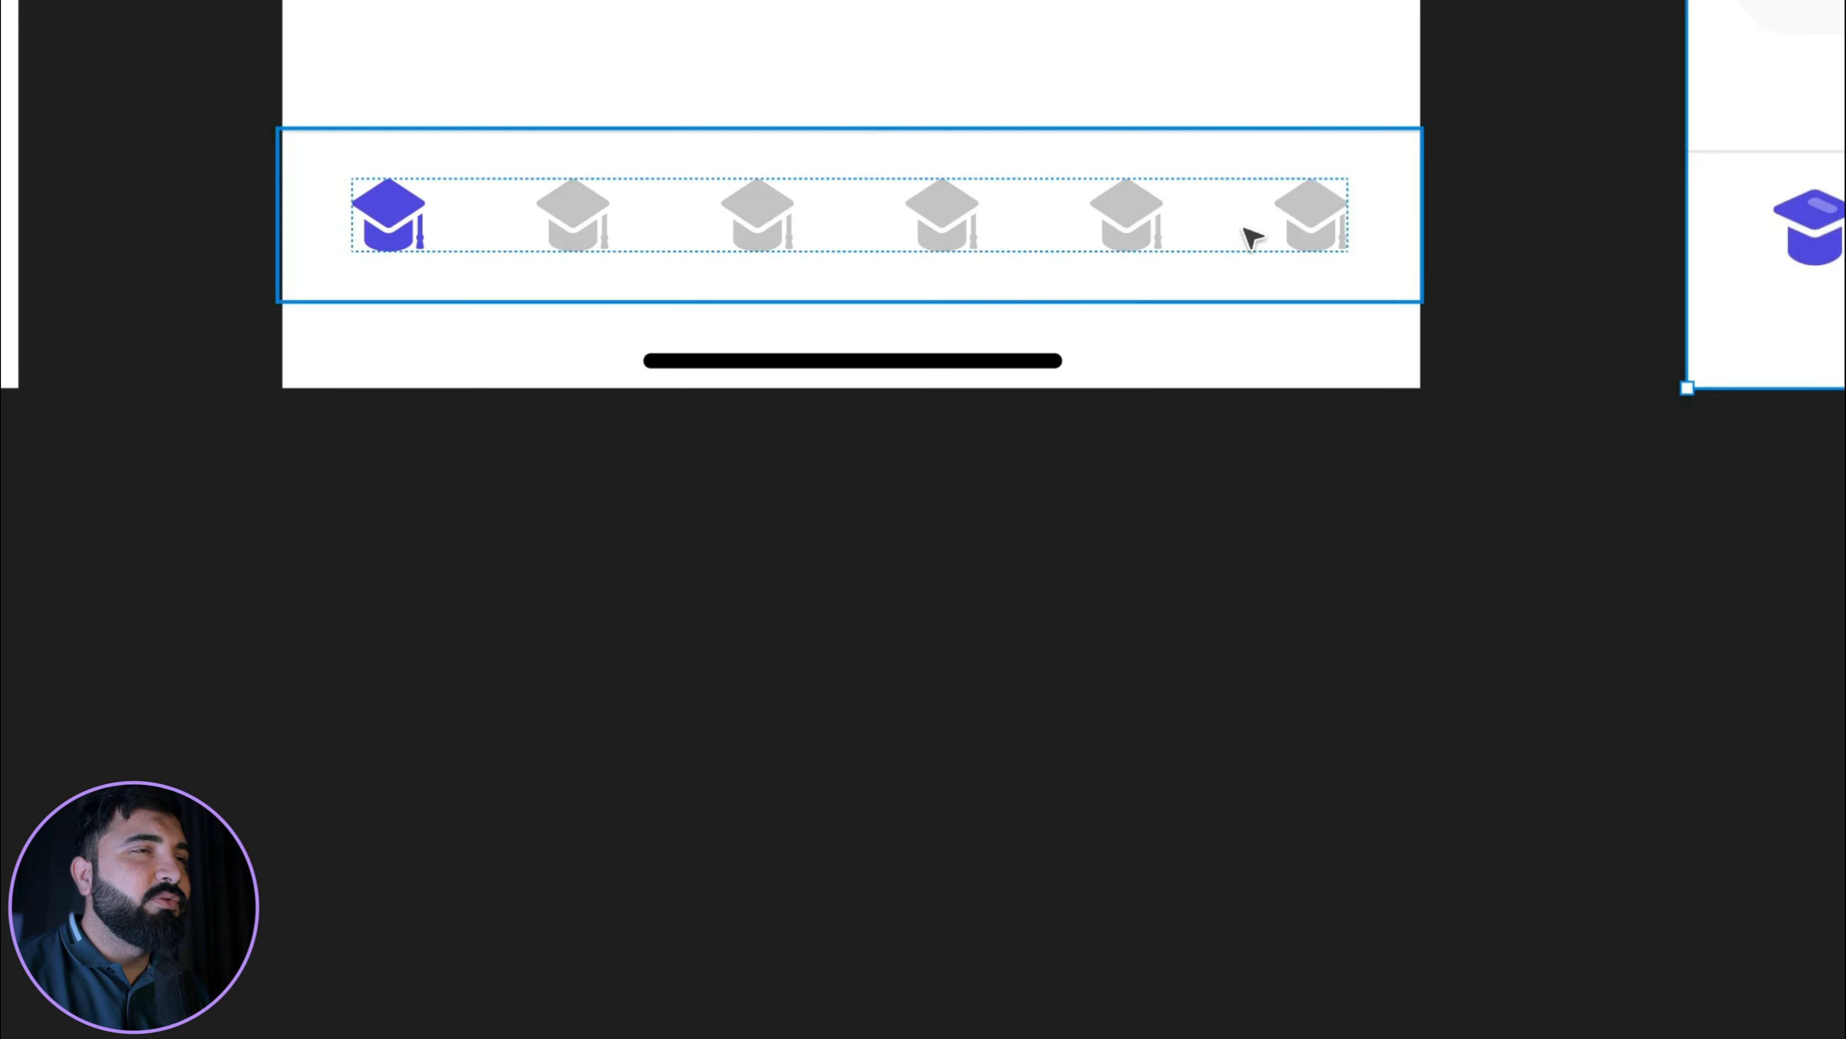
pyautogui.hscroll(10, 573, 519)
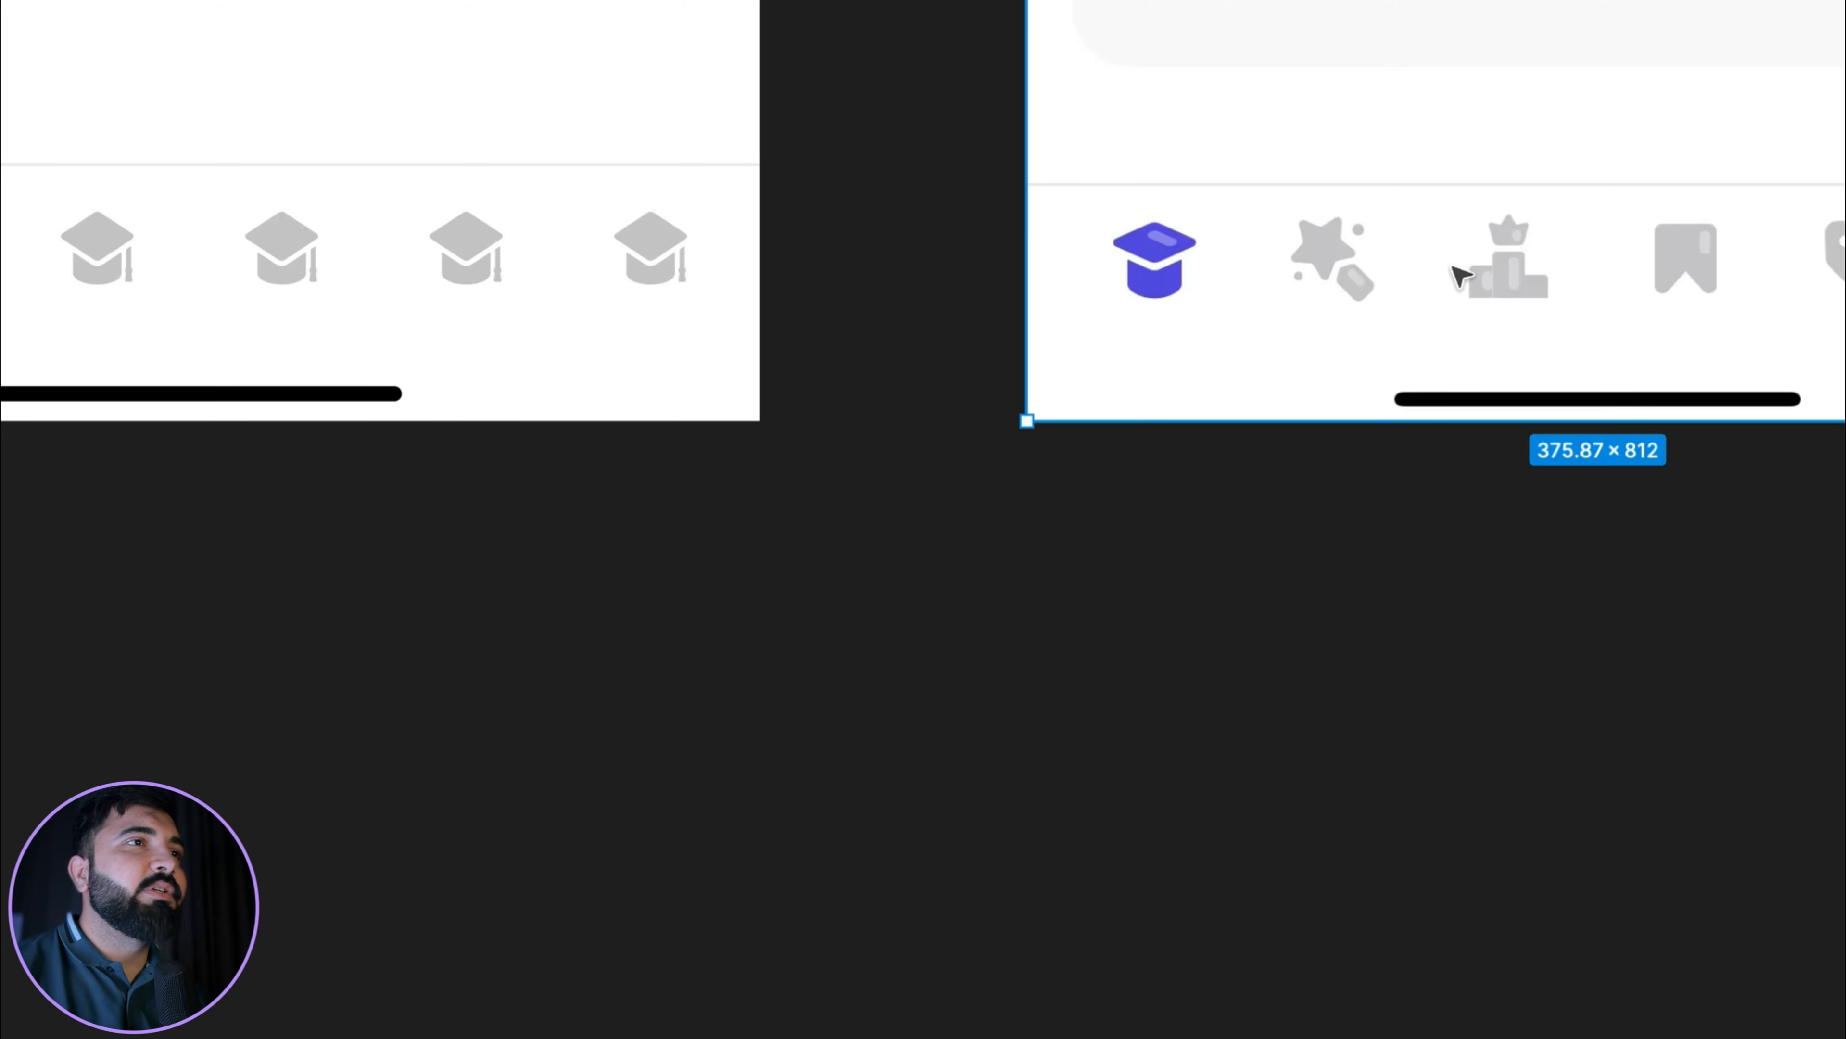
pyautogui.scroll(6, 1332, 298)
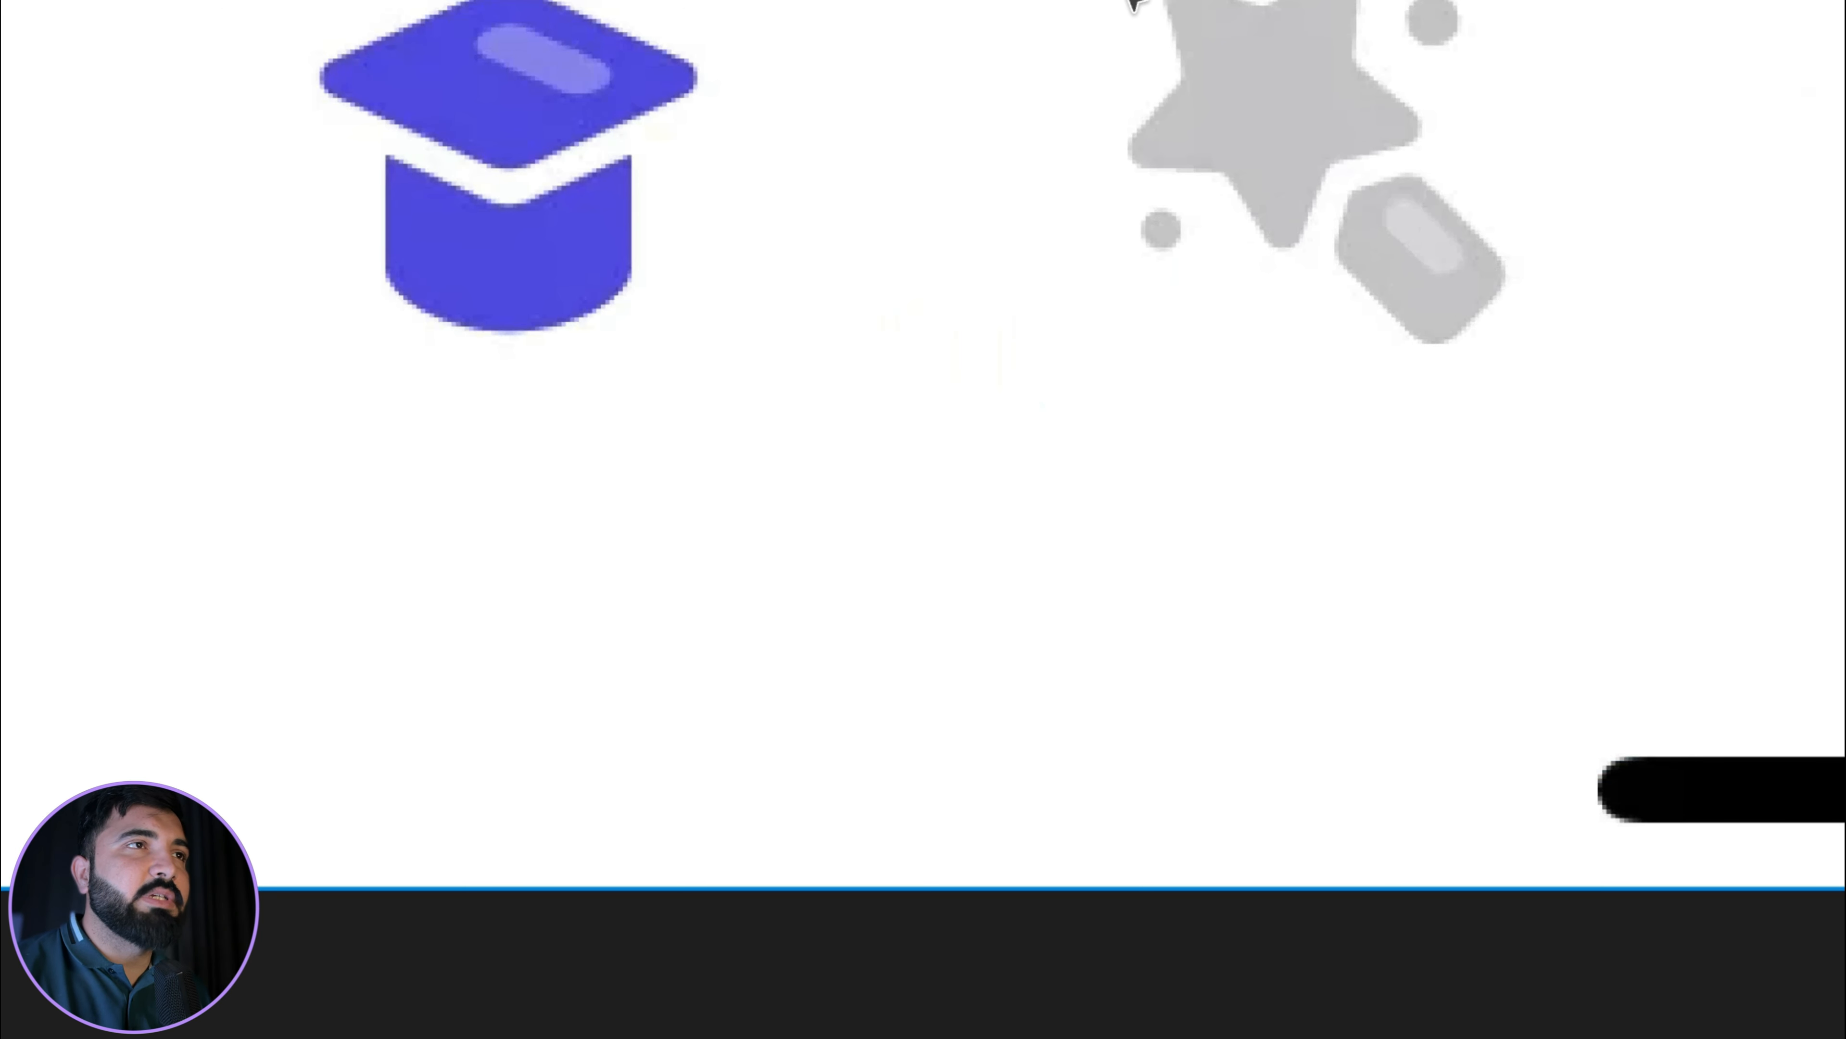
pyautogui.scroll(-5, 1131, 4)
pyautogui.scroll(-8, 1330, 63)
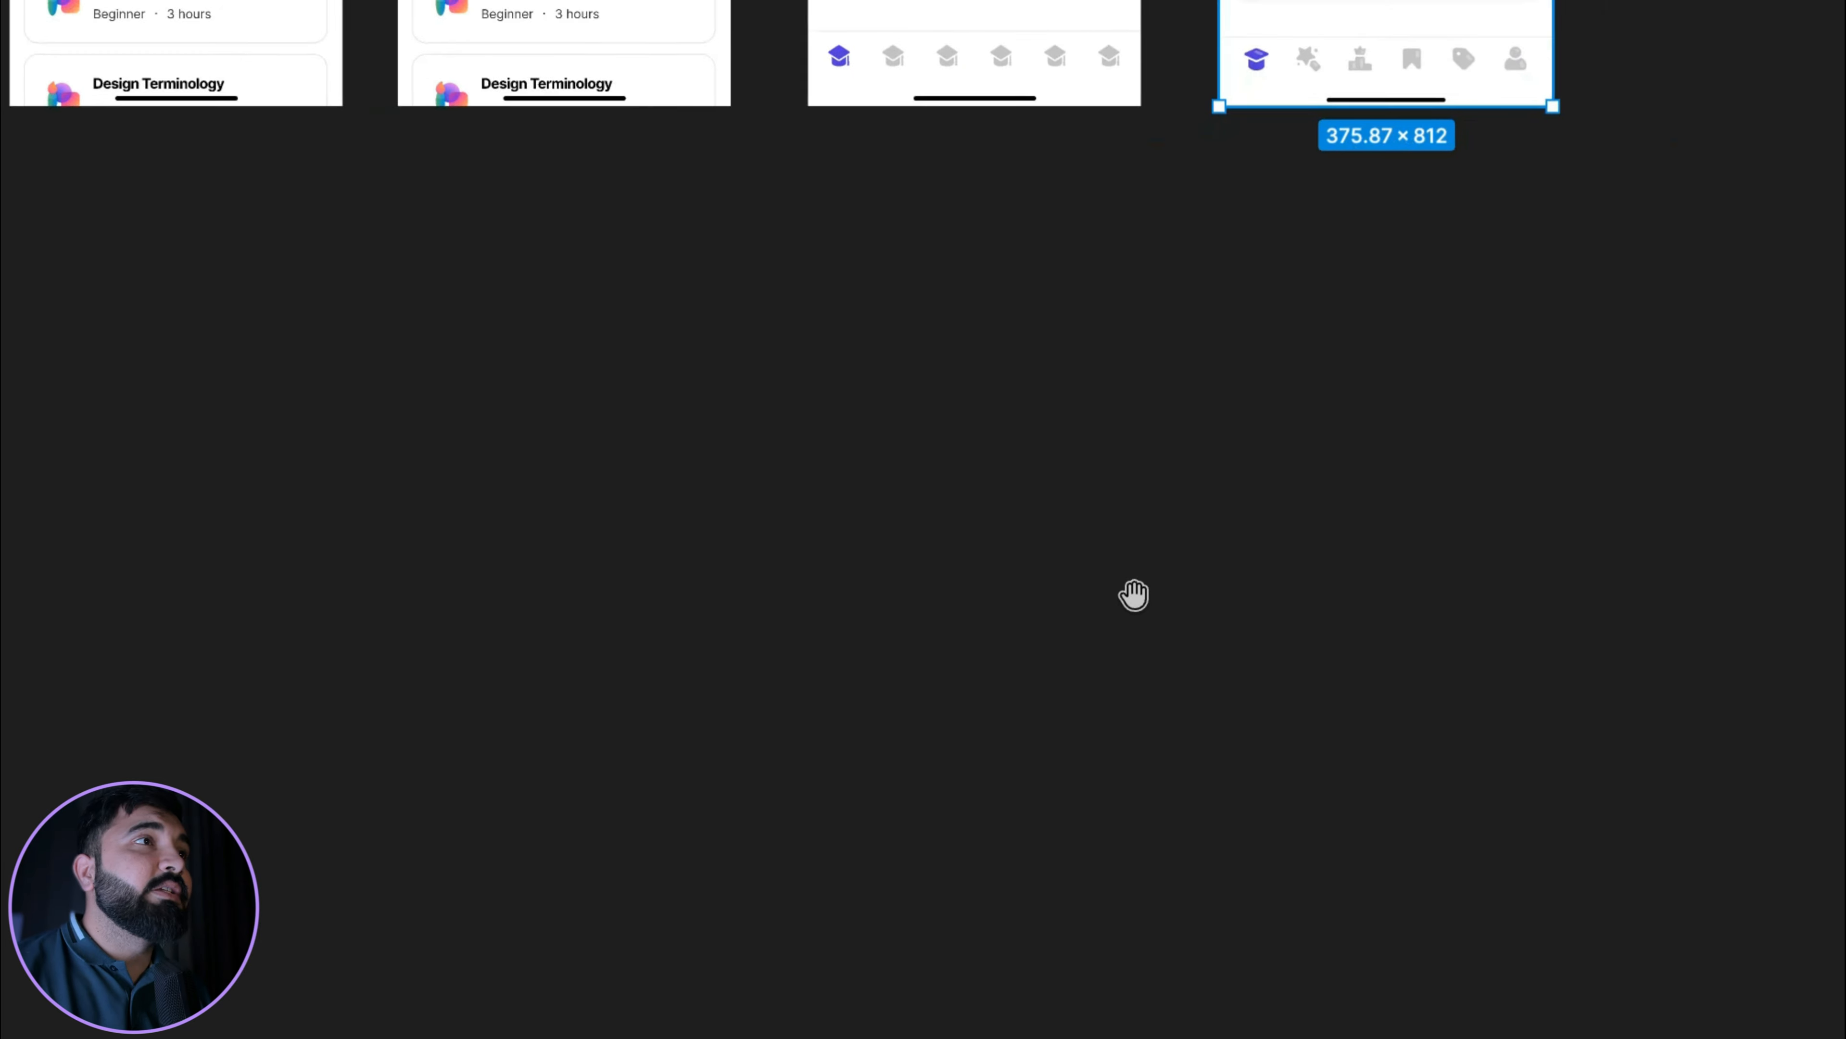
# Compare the illustrations on the recreated course cards with those on the reference cards, such as UX Design Principles.
pyautogui.scroll(7, 1133, 594)
pyautogui.scroll(4, 1413, 104)
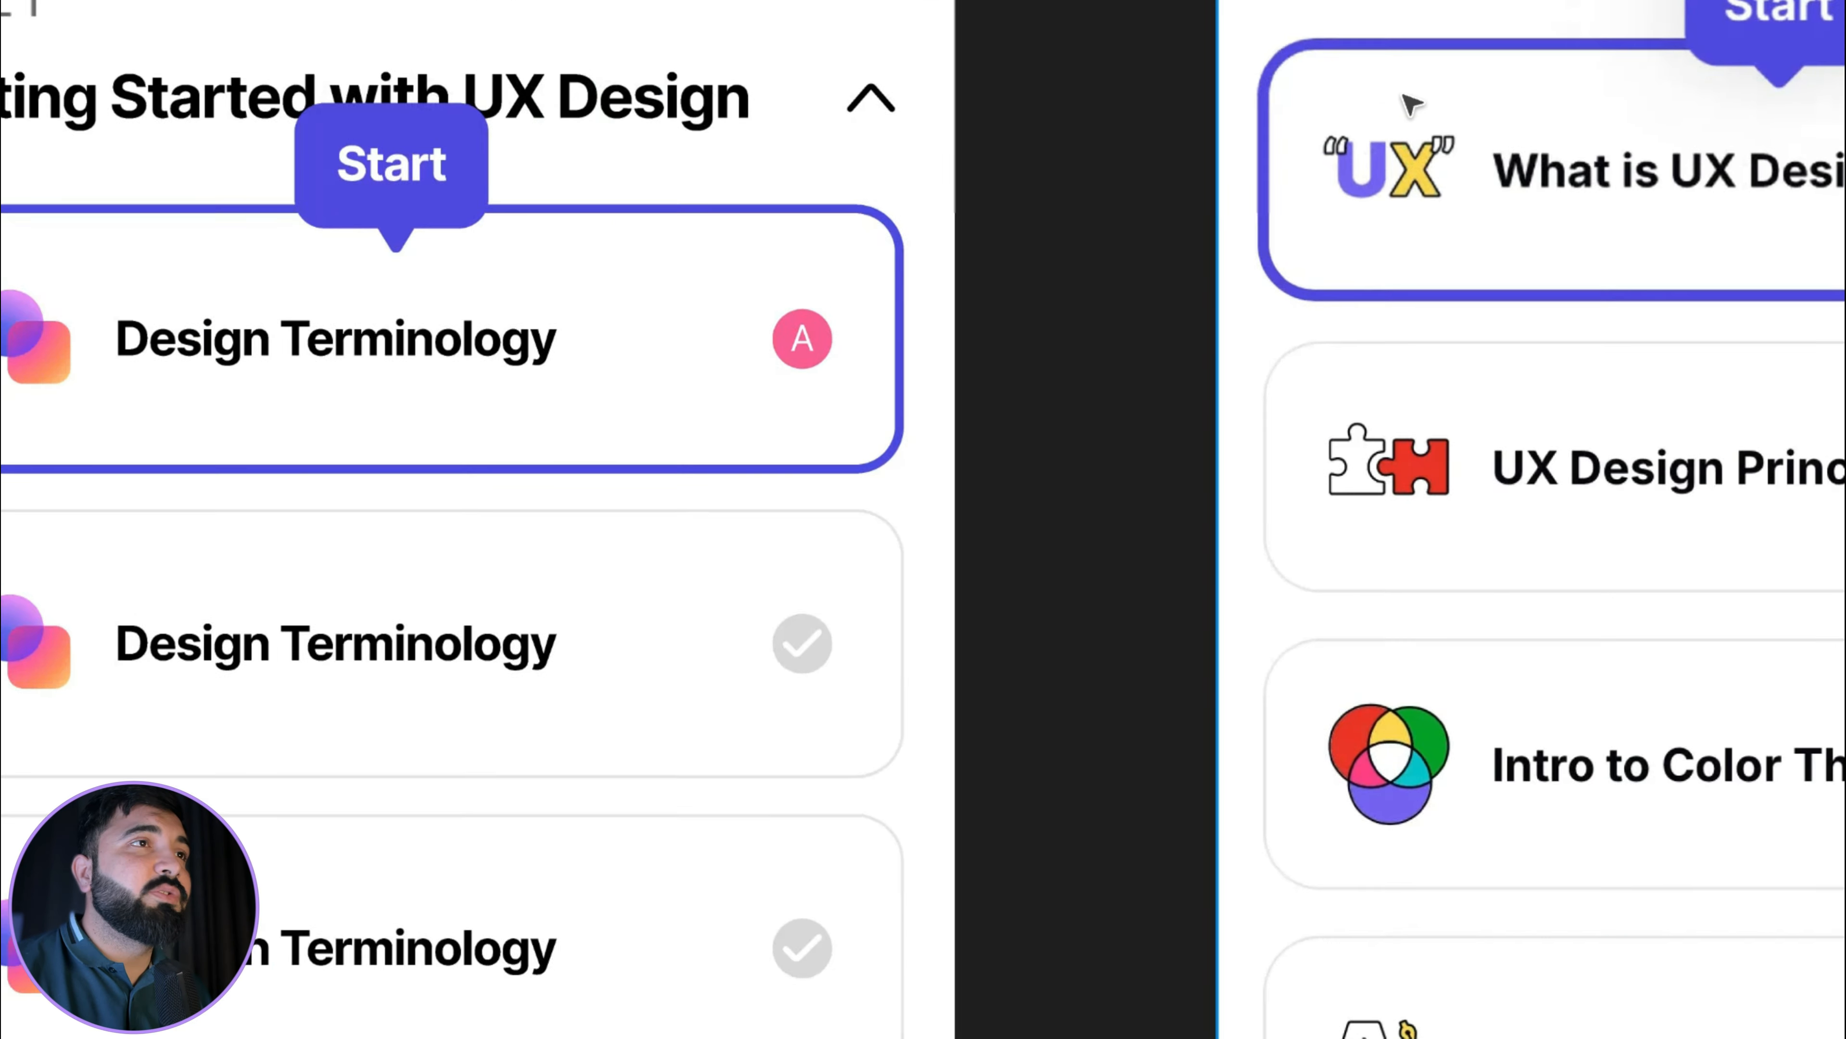
pyautogui.scroll(-2, 1413, 104)
pyautogui.scroll(1, 473, 329)
pyautogui.scroll(2, 608, 329)
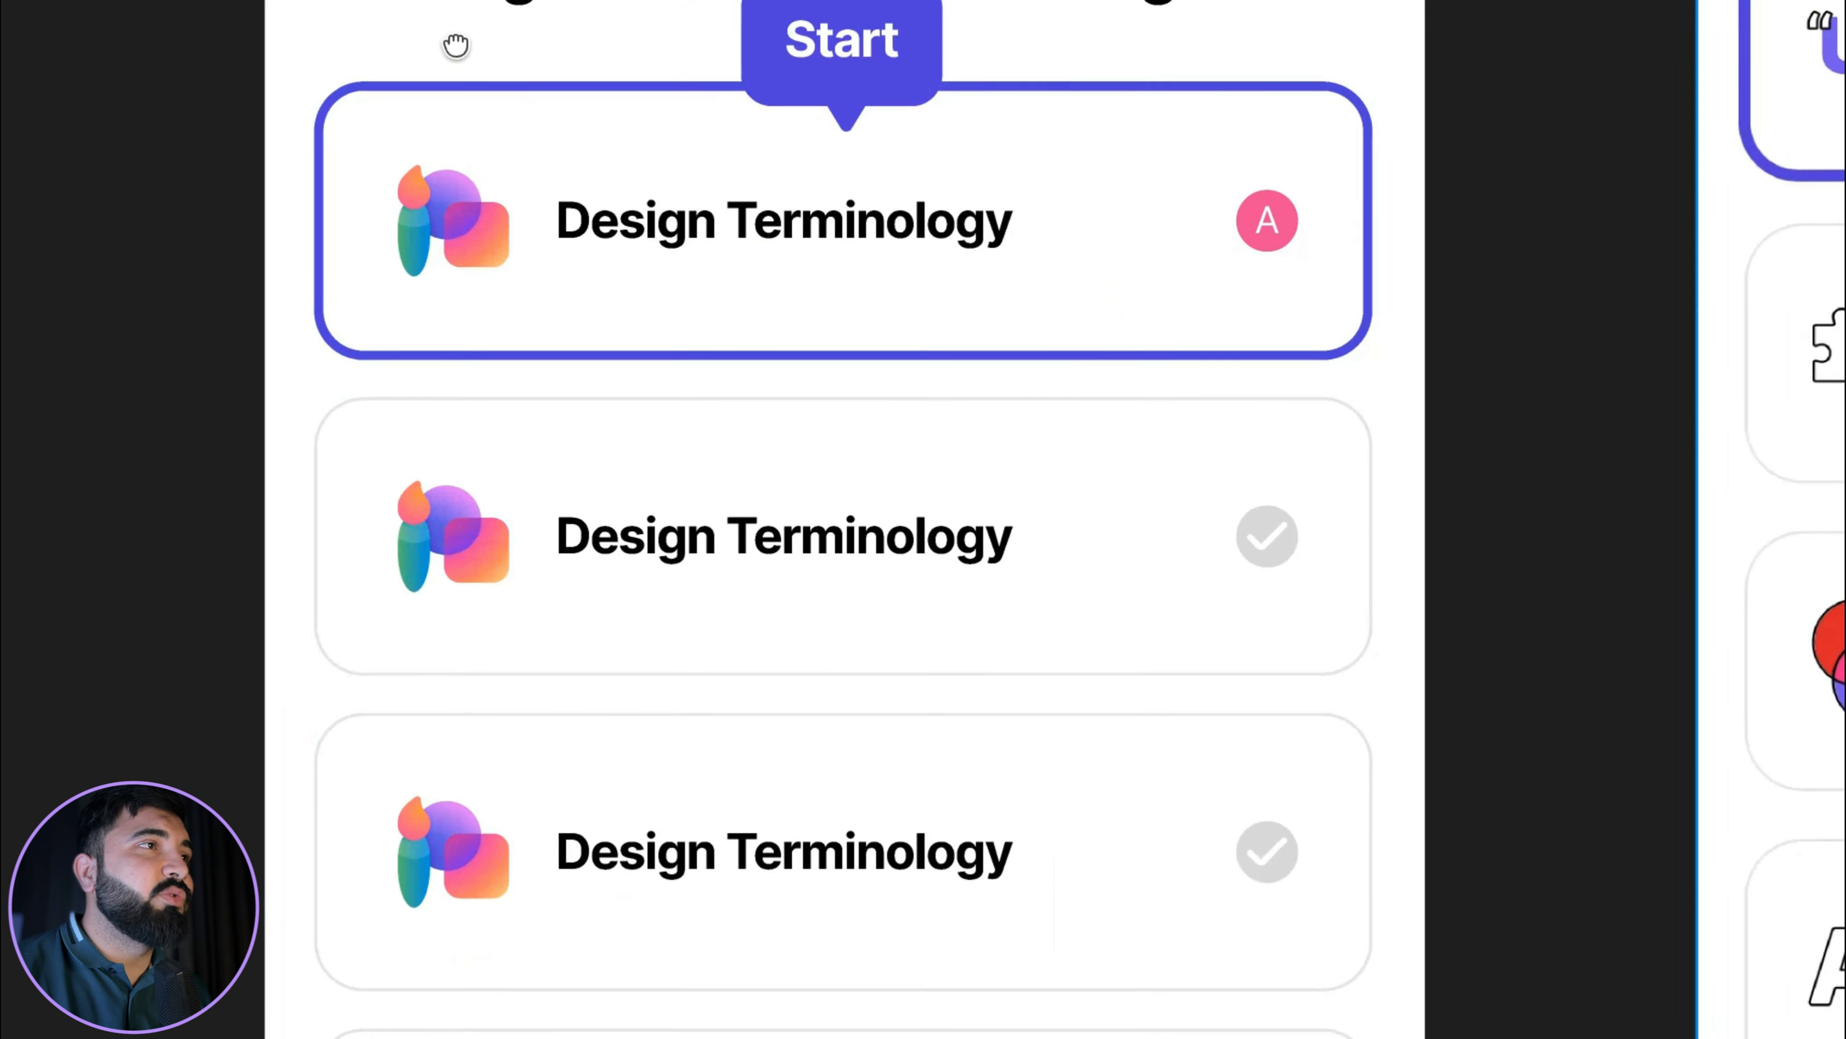
pyautogui.scroll(-3, 453, 41)
pyautogui.scroll(-3, 491, 132)
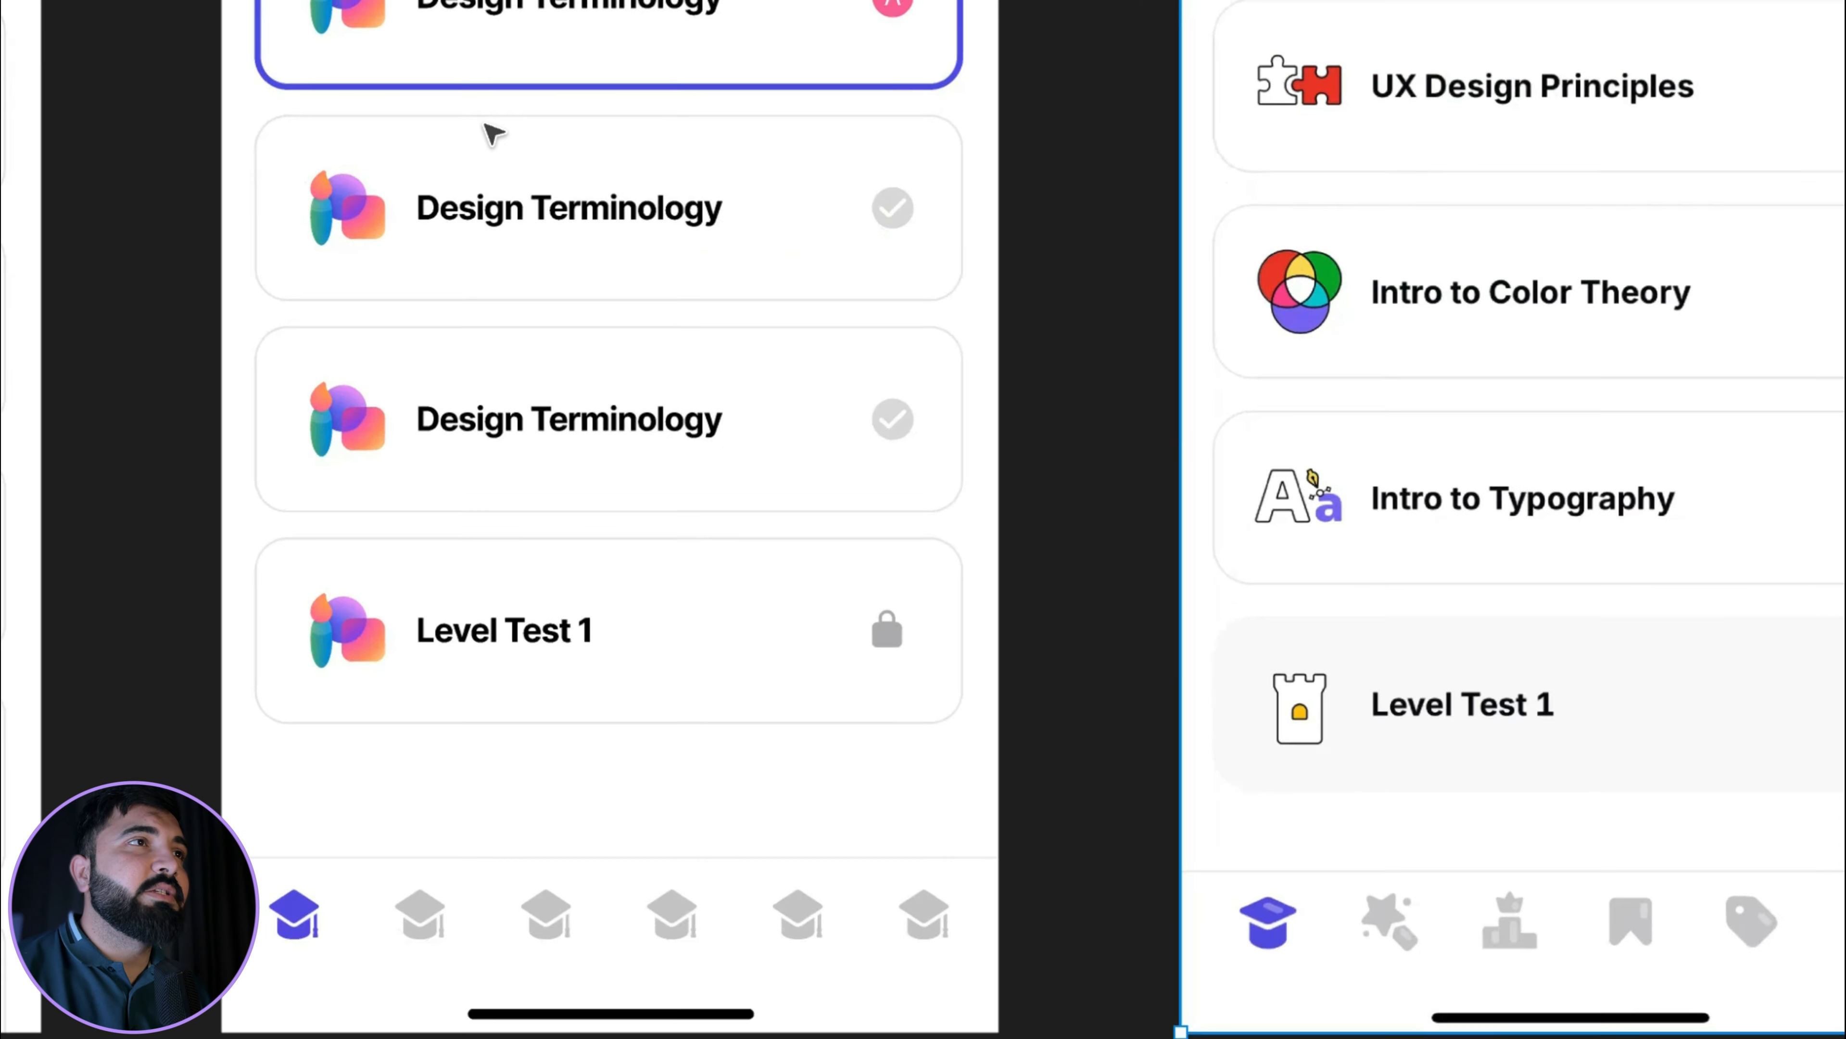
pyautogui.scroll(2, 973, 12)
pyautogui.scroll(1, 972, 7)
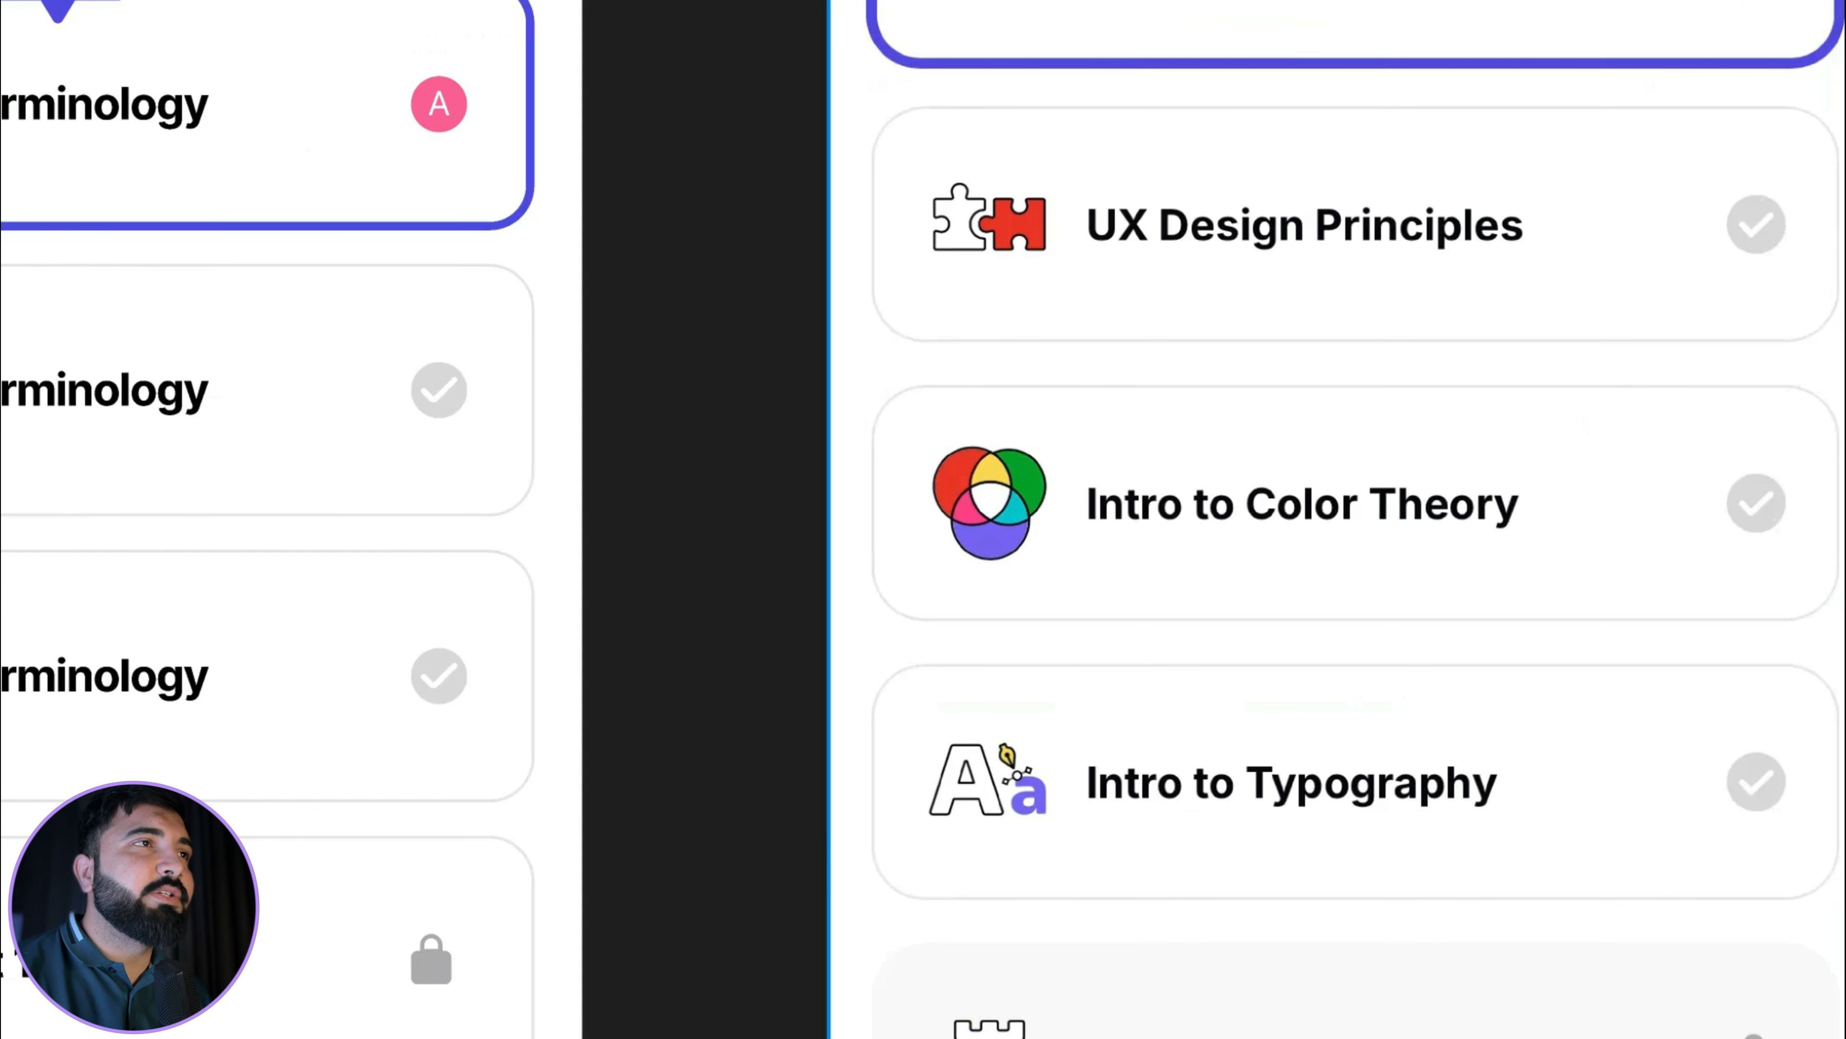
pyautogui.scroll(3, 973, 7)
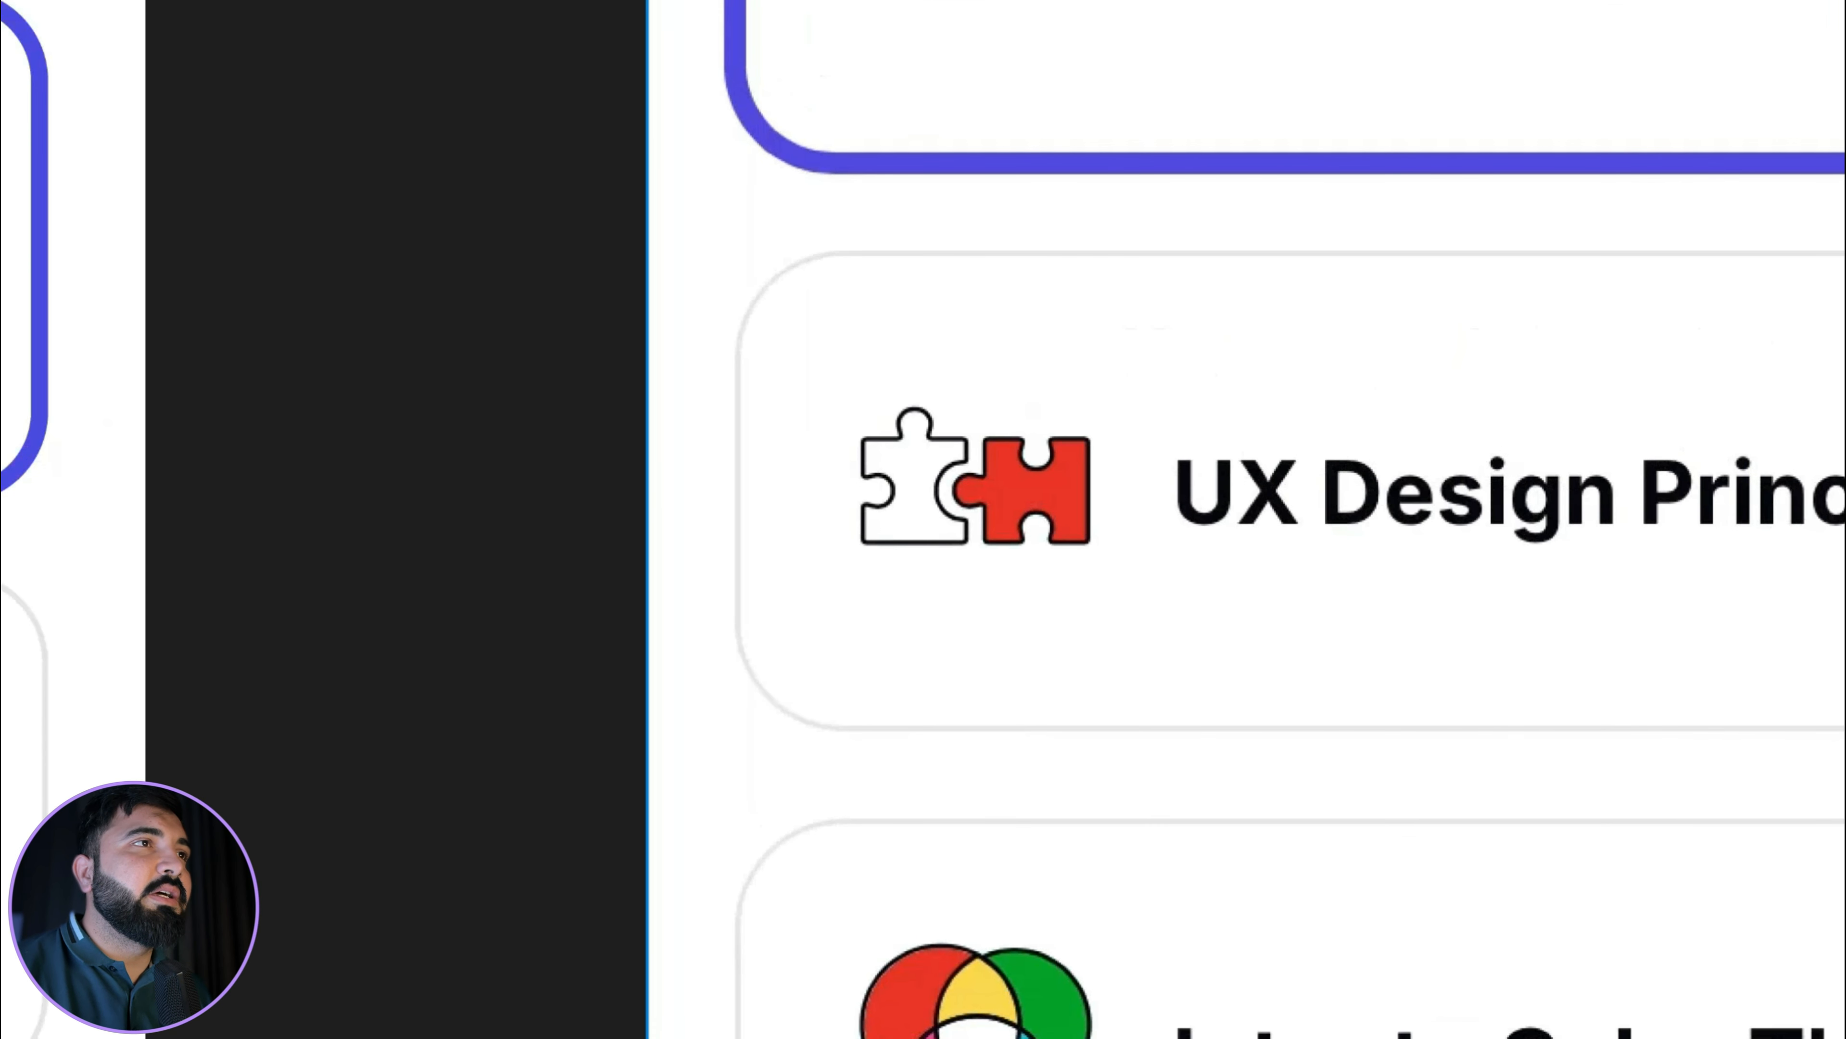
pyautogui.scroll(-3, 1191, 4)
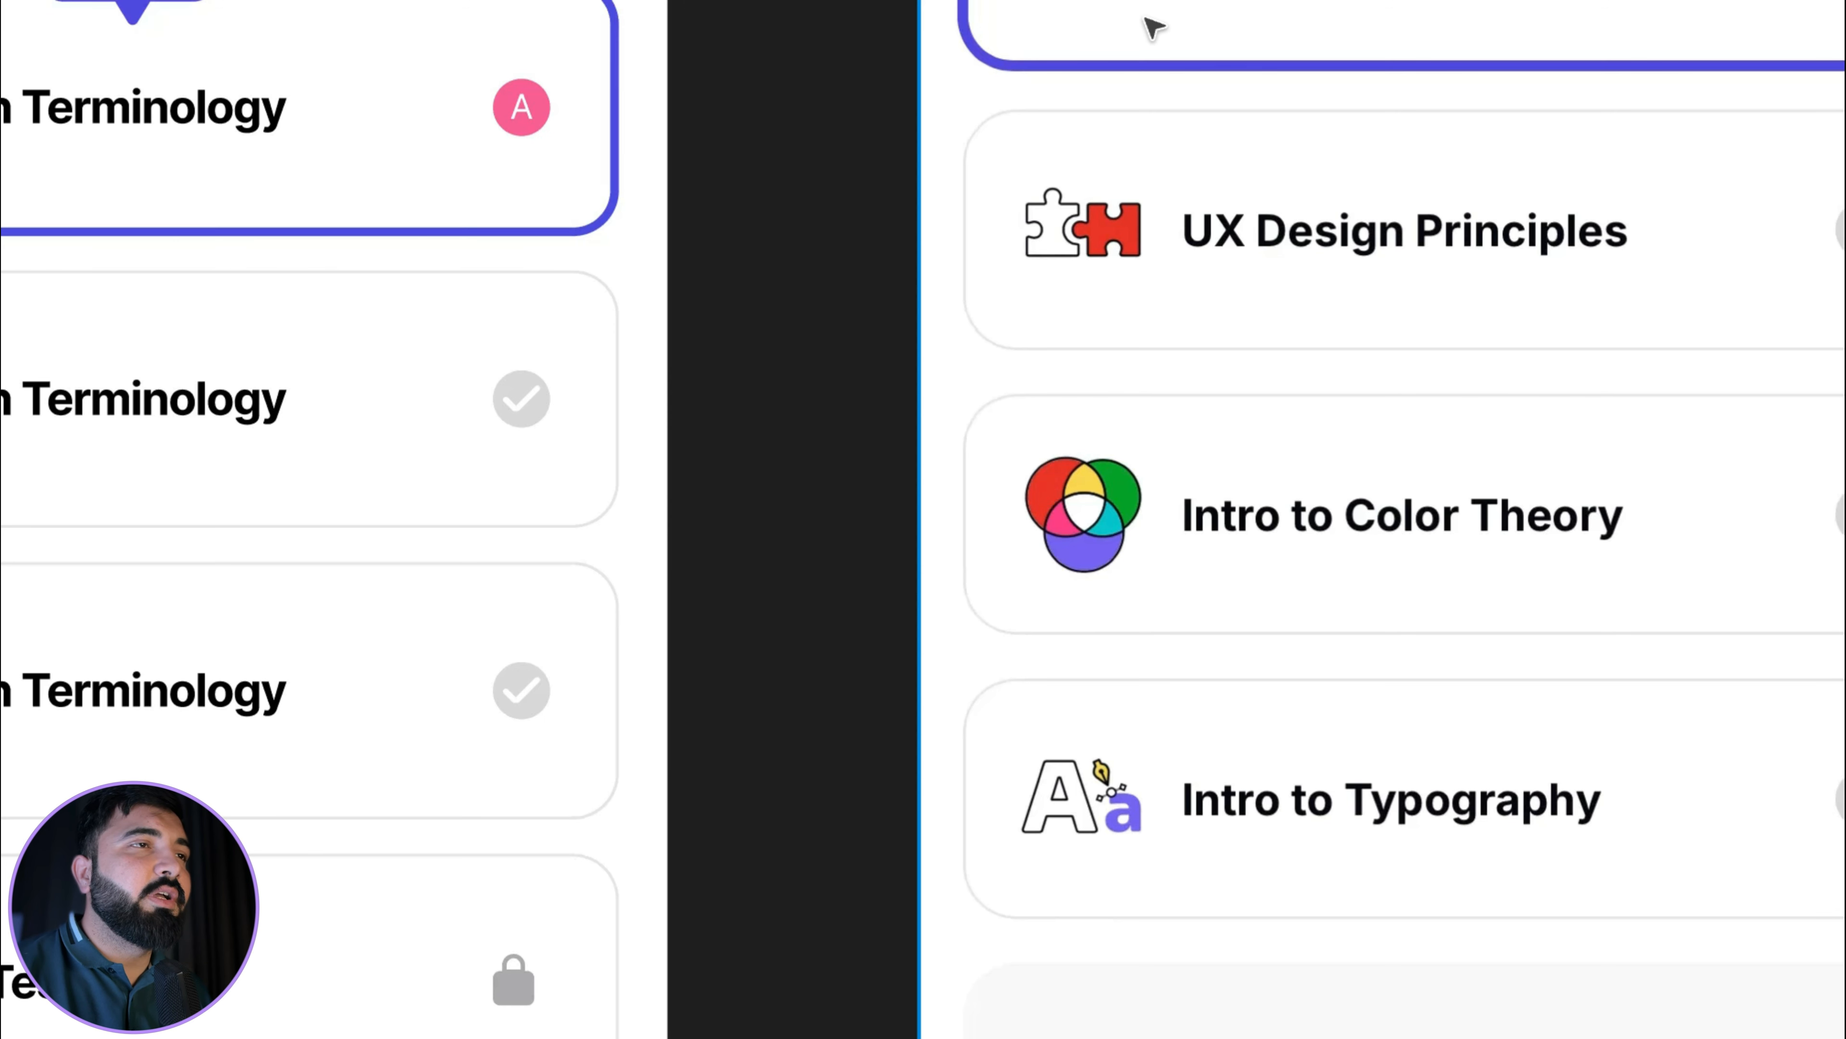
# Examine the recreated Design Terminology and Level Test 1 cards against the reference list of course cards.
pyautogui.hscroll(-2, 1393, 197)
pyautogui.scroll(-1, 1393, 198)
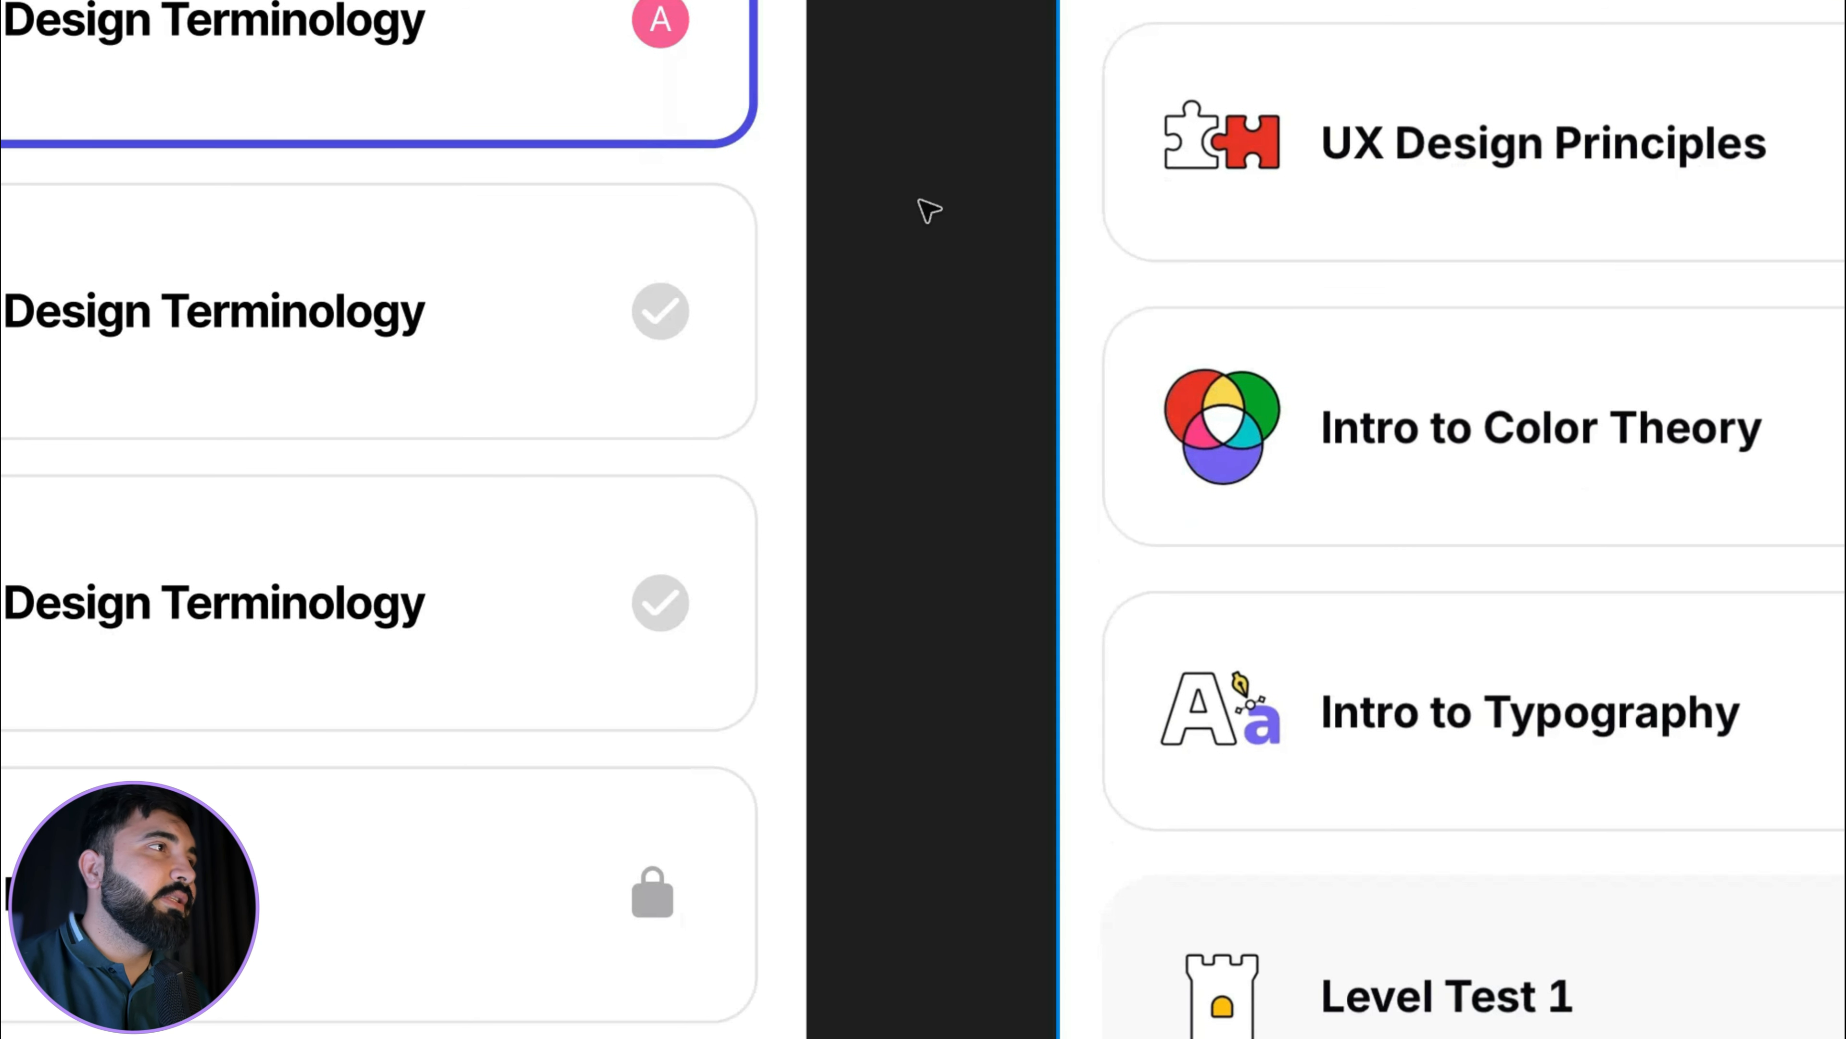
pyautogui.scroll(-3, 919, 202)
pyautogui.scroll(3, 270, 159)
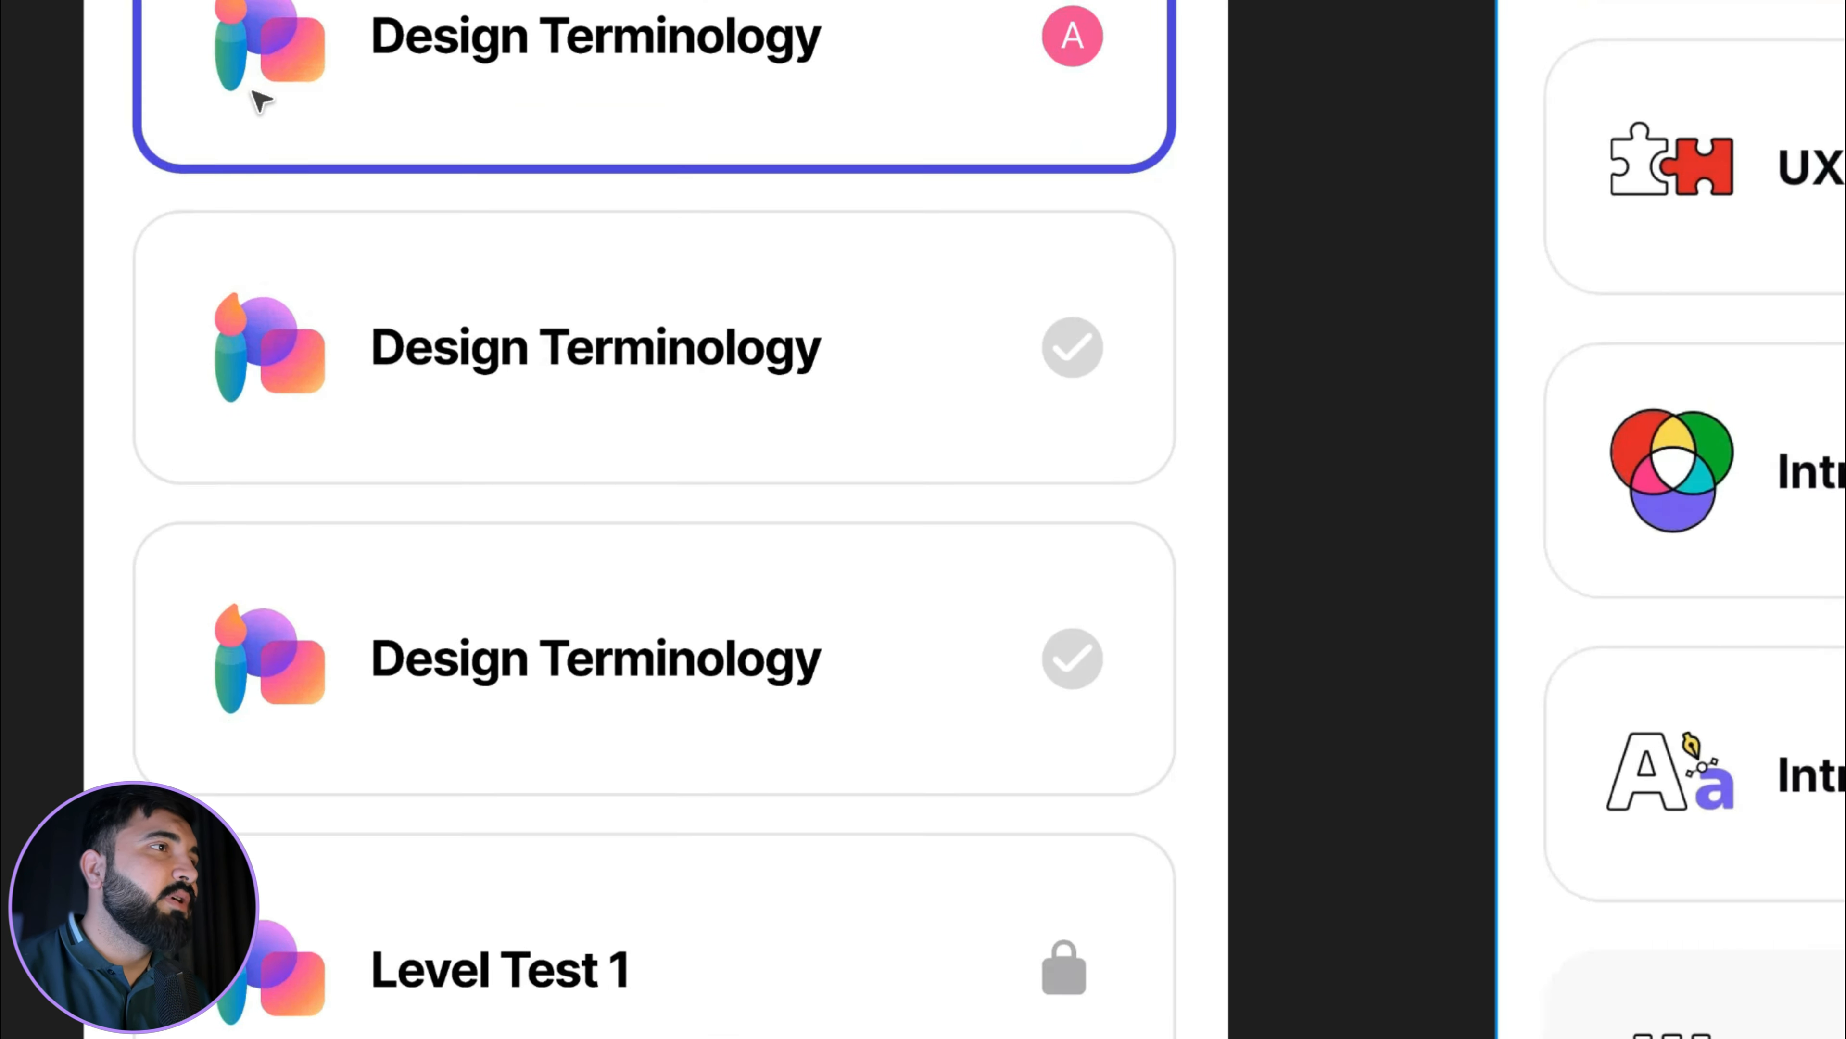
pyautogui.scroll(1, 258, 101)
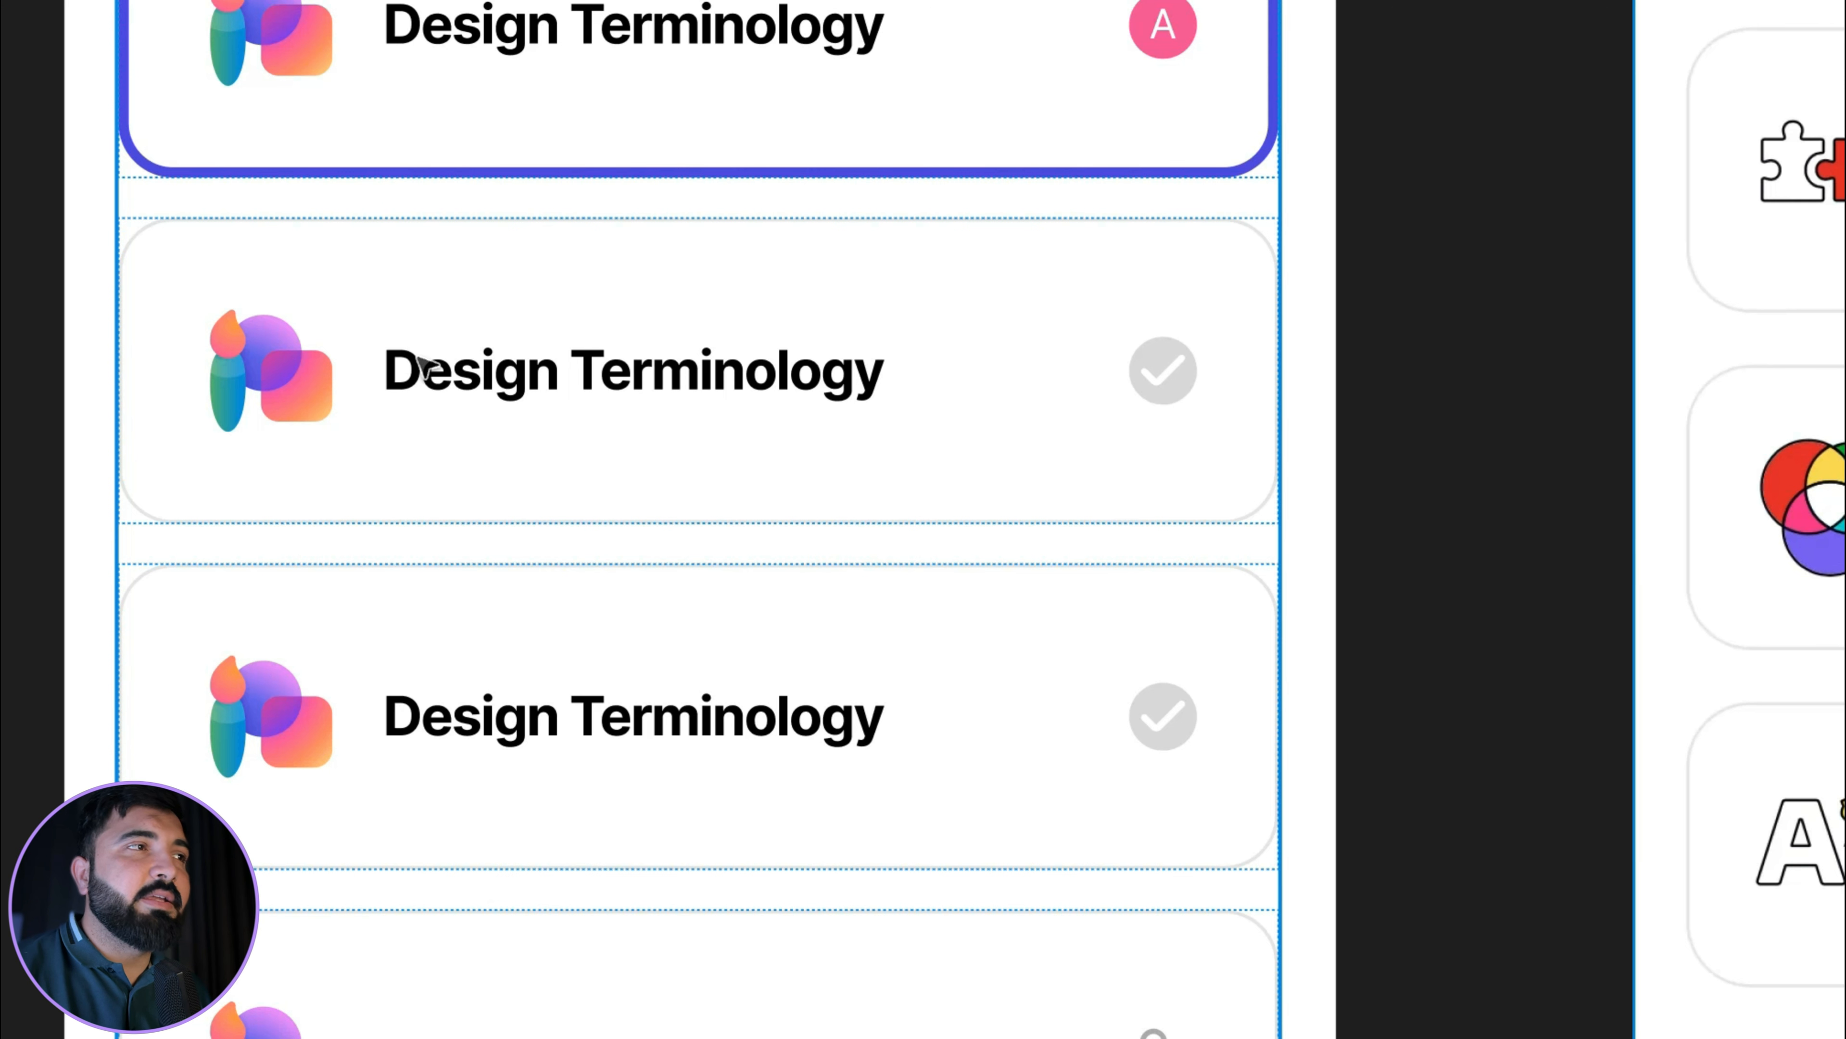
pyautogui.scroll(-3, 573, 165)
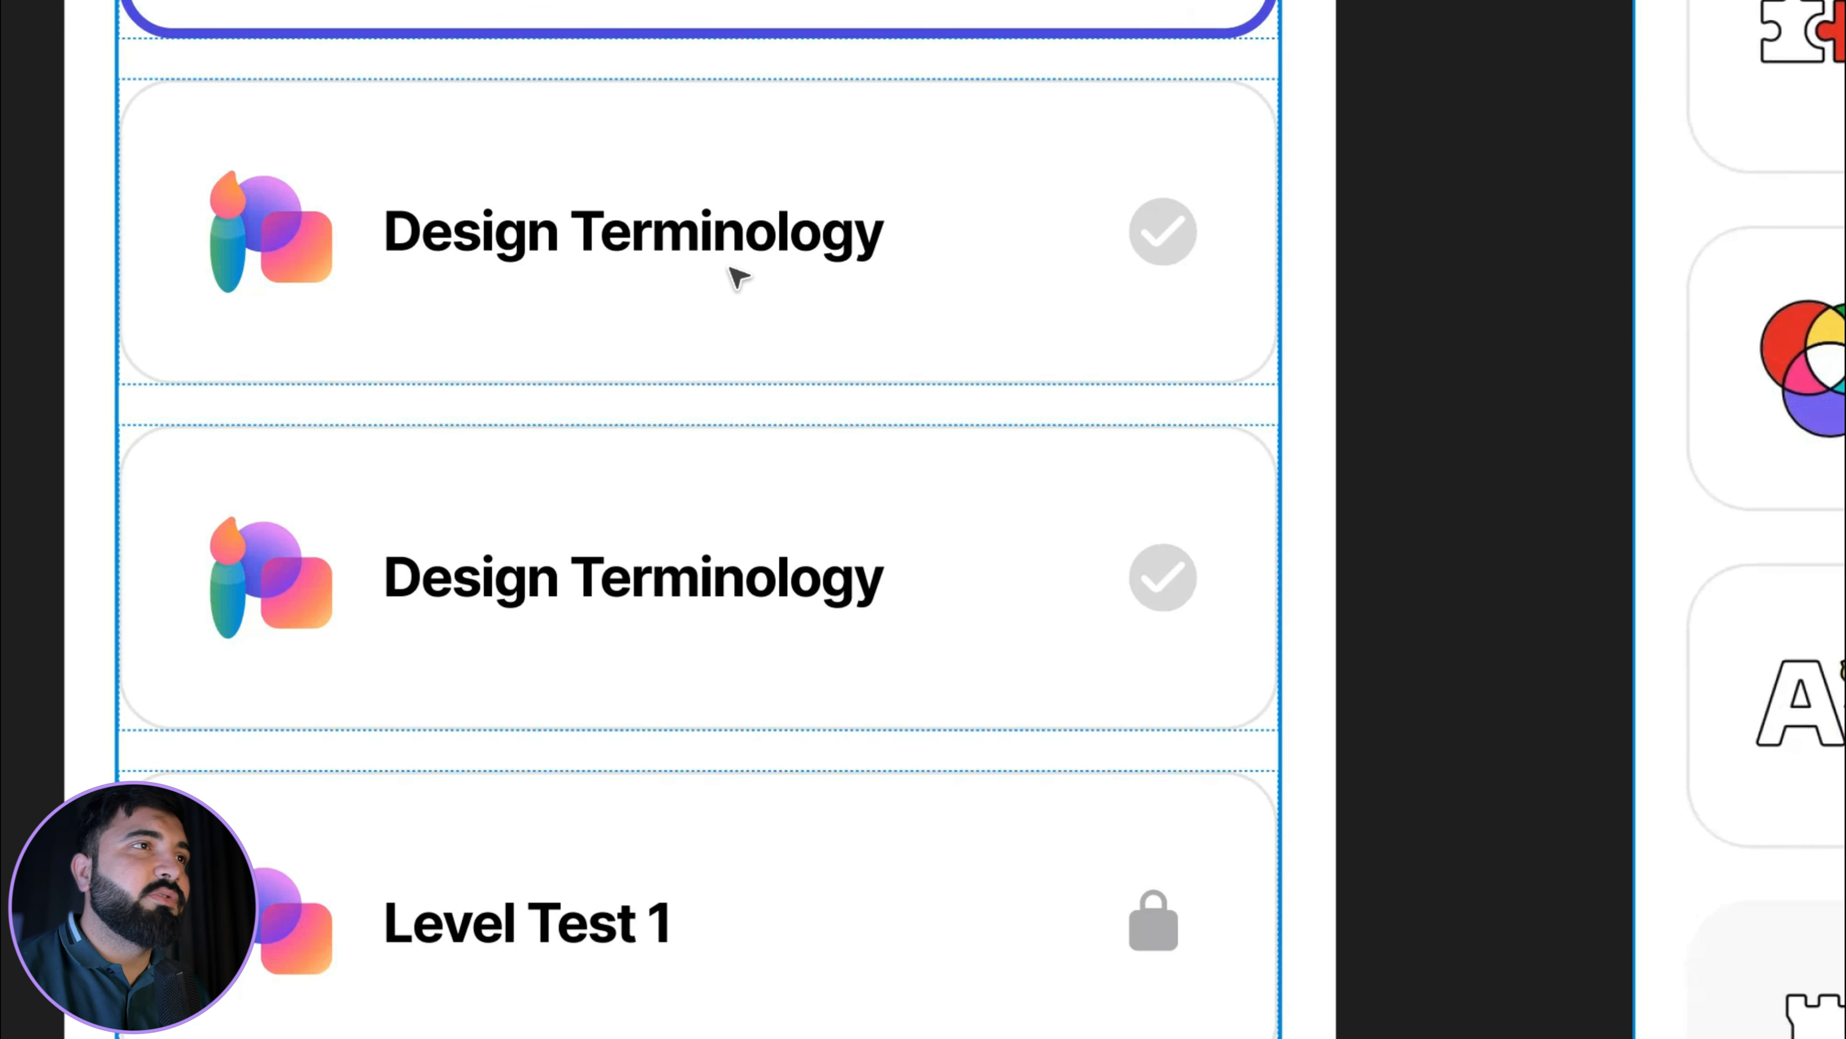
pyautogui.scroll(-3, 737, 277)
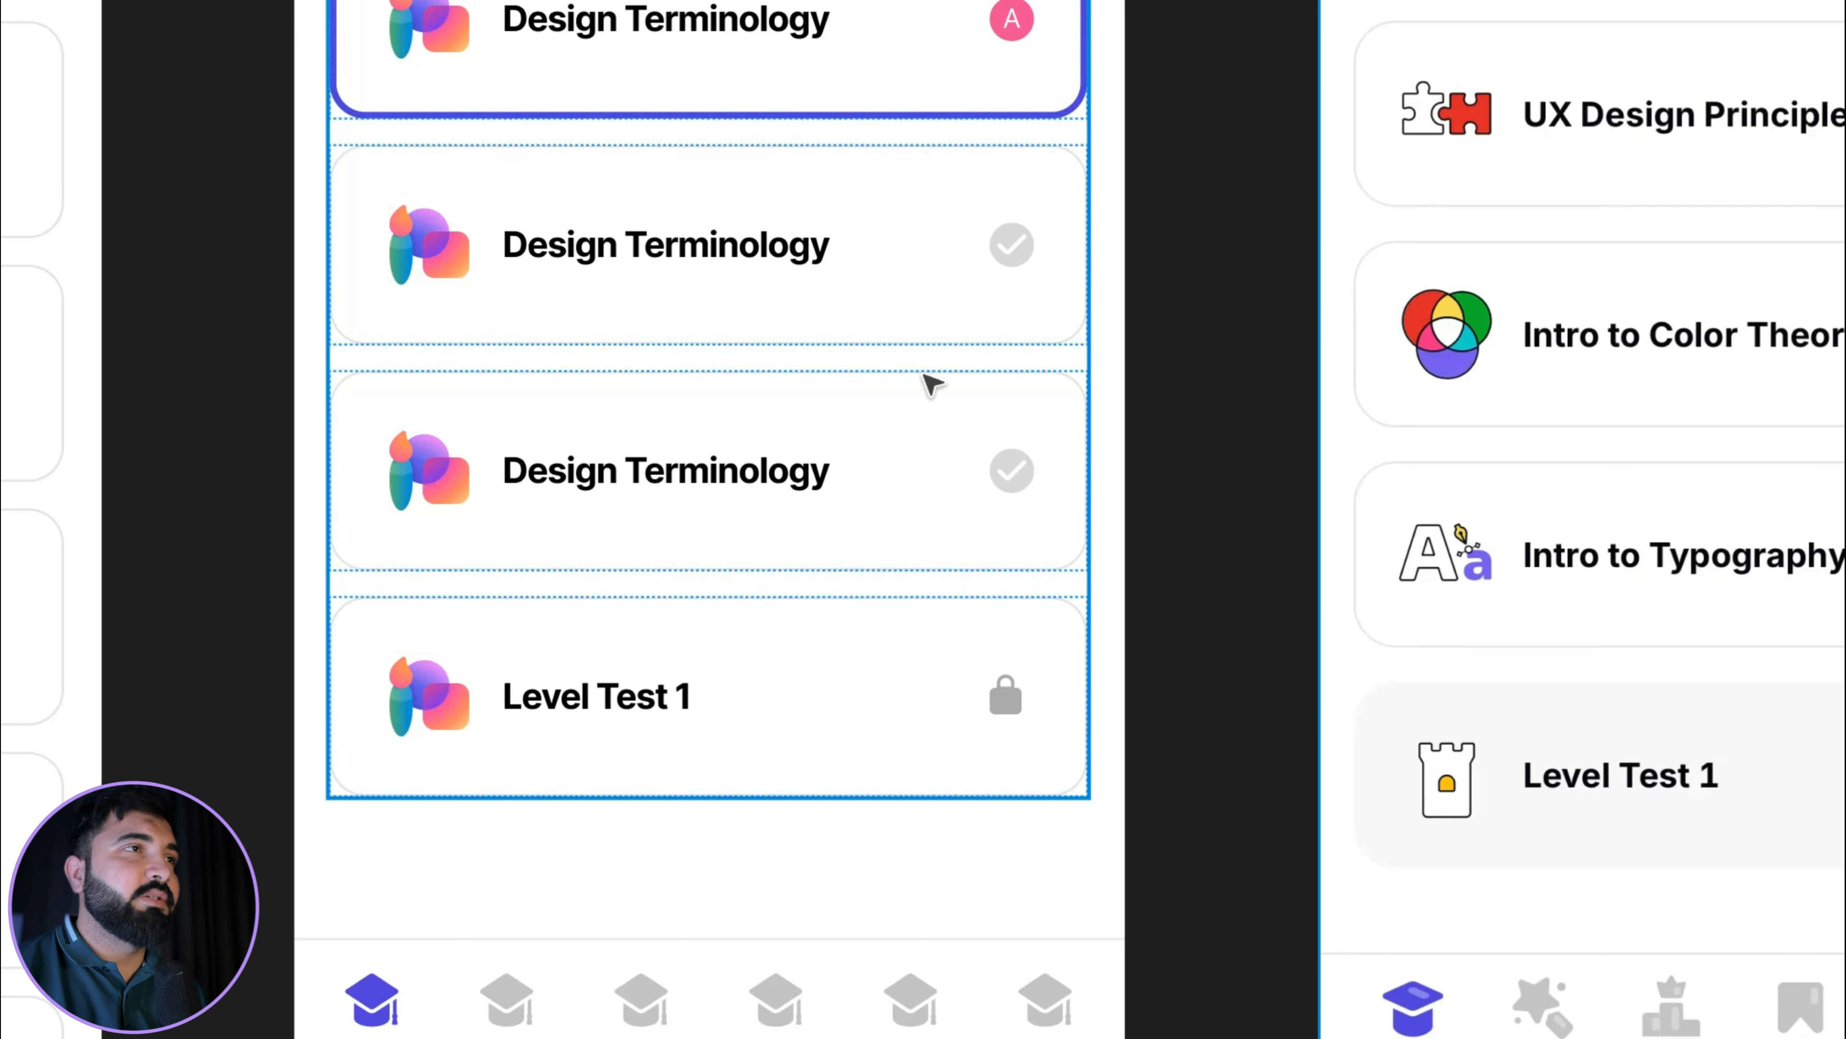
pyautogui.hscroll(3, 866, 268)
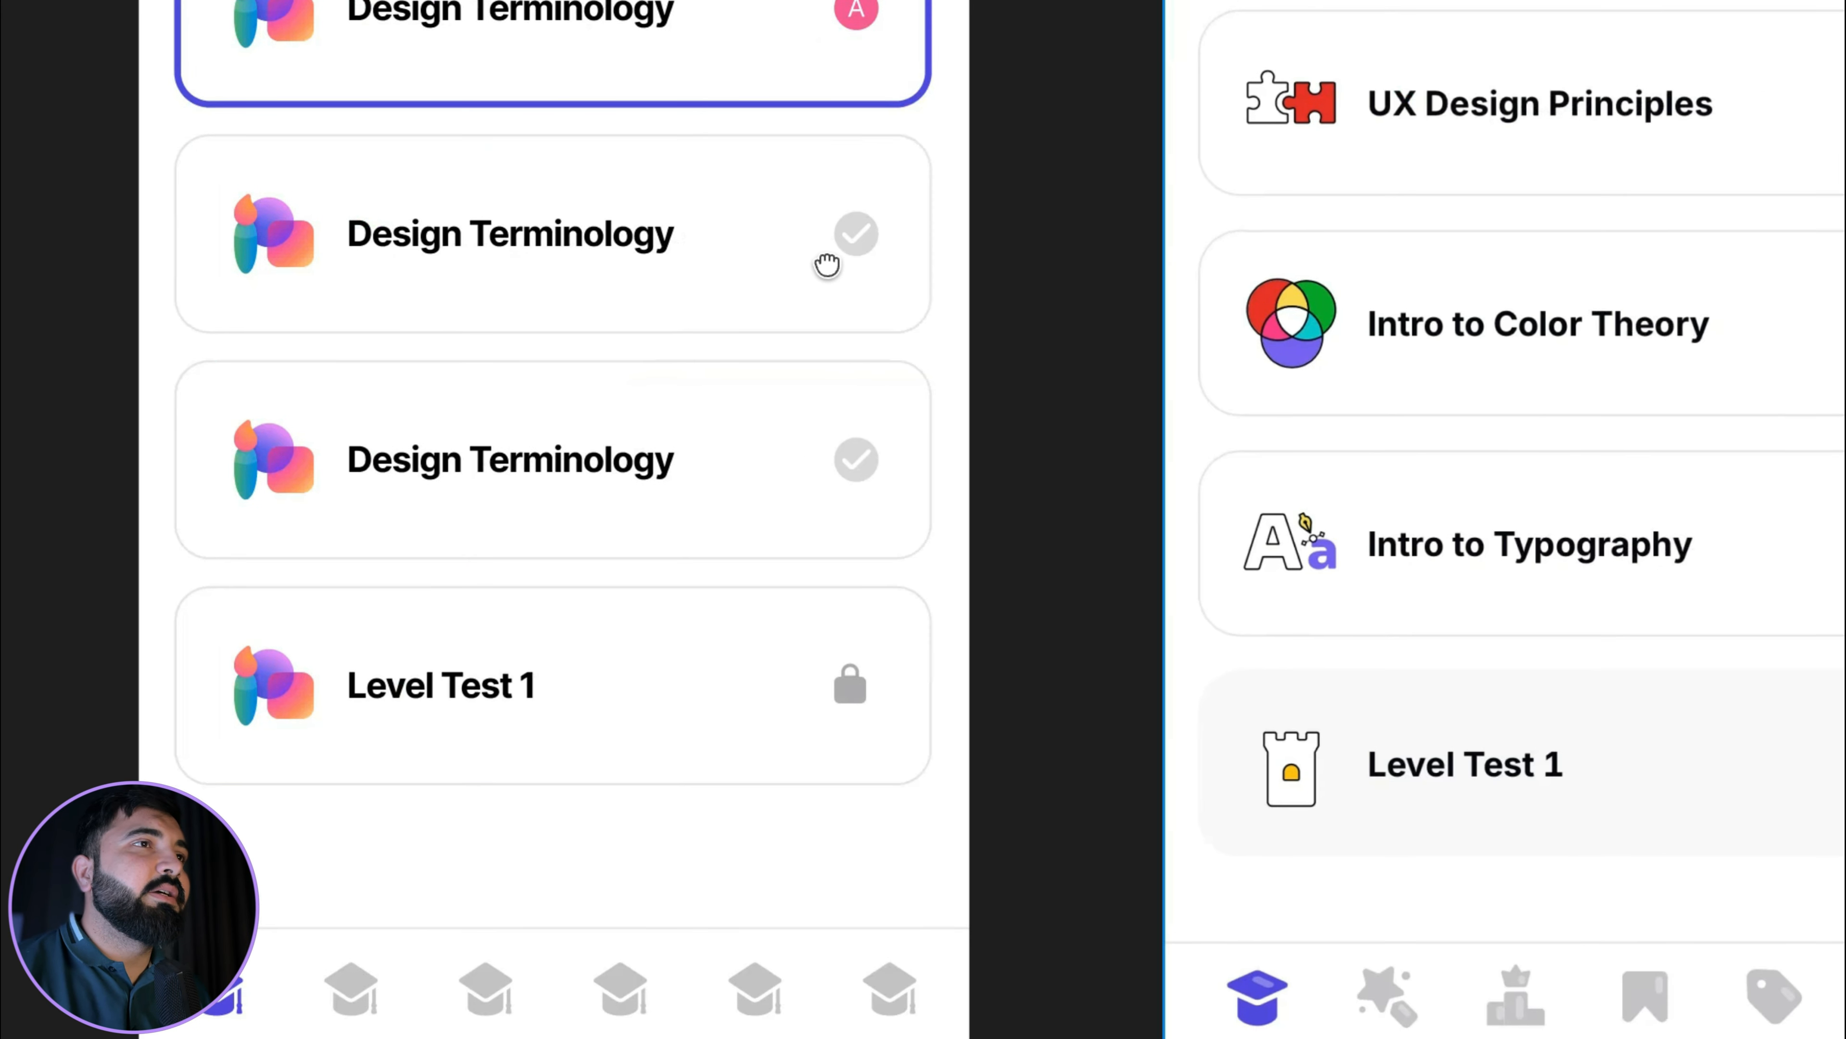
# Compare the shape details of the purple graduation cap icon in the reference screenshot with the recreated one.
pyautogui.scroll(-5, 827, 264)
pyautogui.hscroll(2, 827, 264)
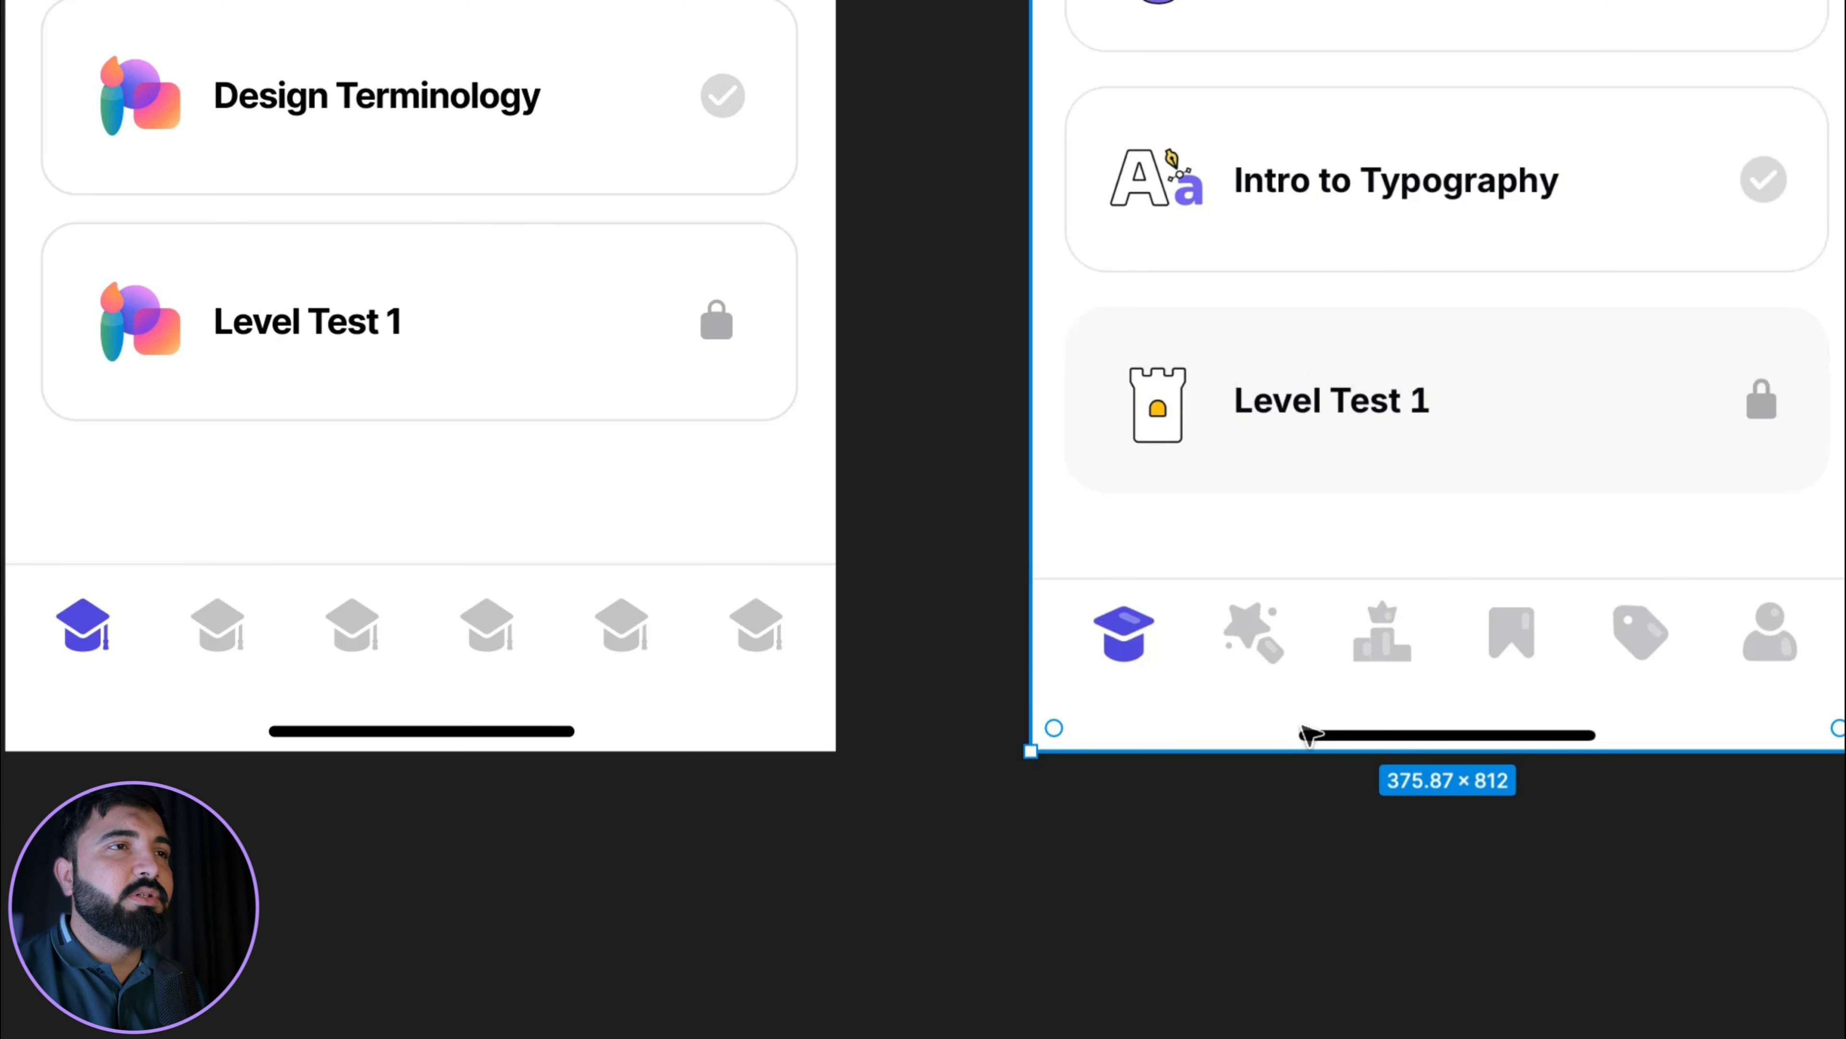
pyautogui.scroll(-4, 1260, 630)
pyautogui.hscroll(1, 1261, 630)
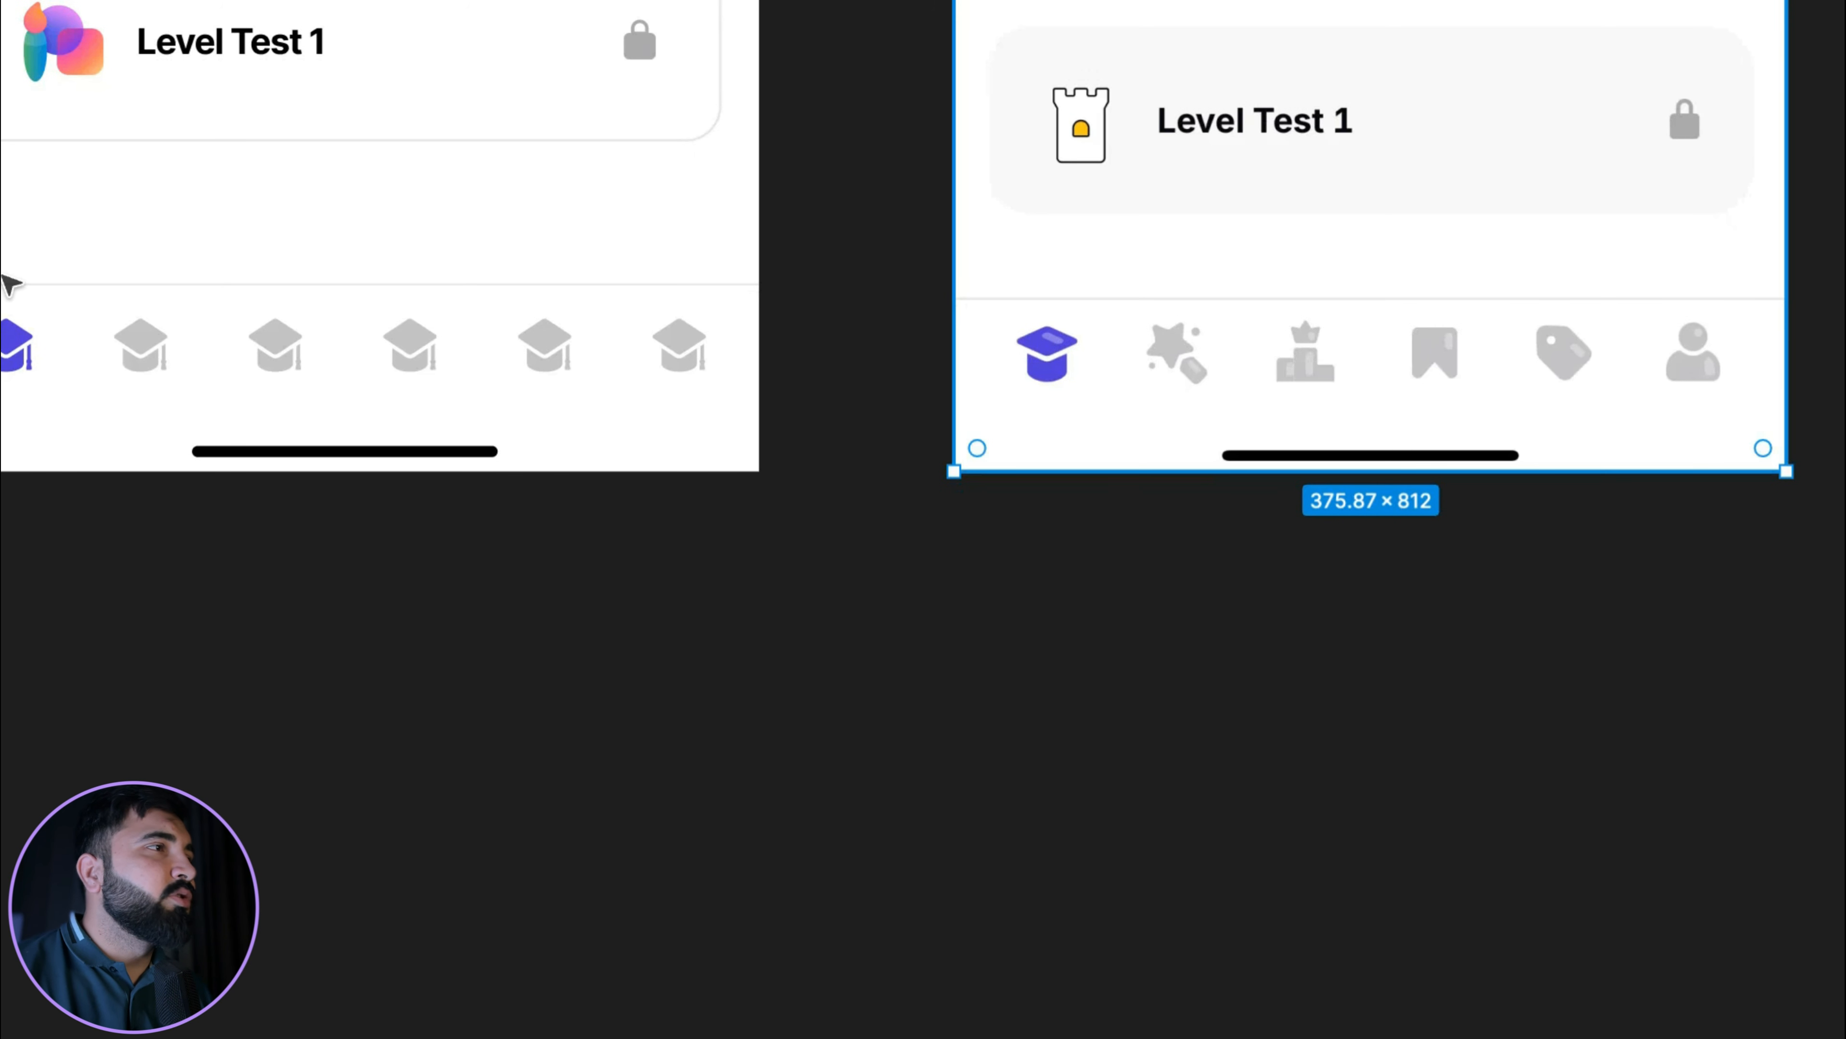
pyautogui.scroll(8, 1282, 384)
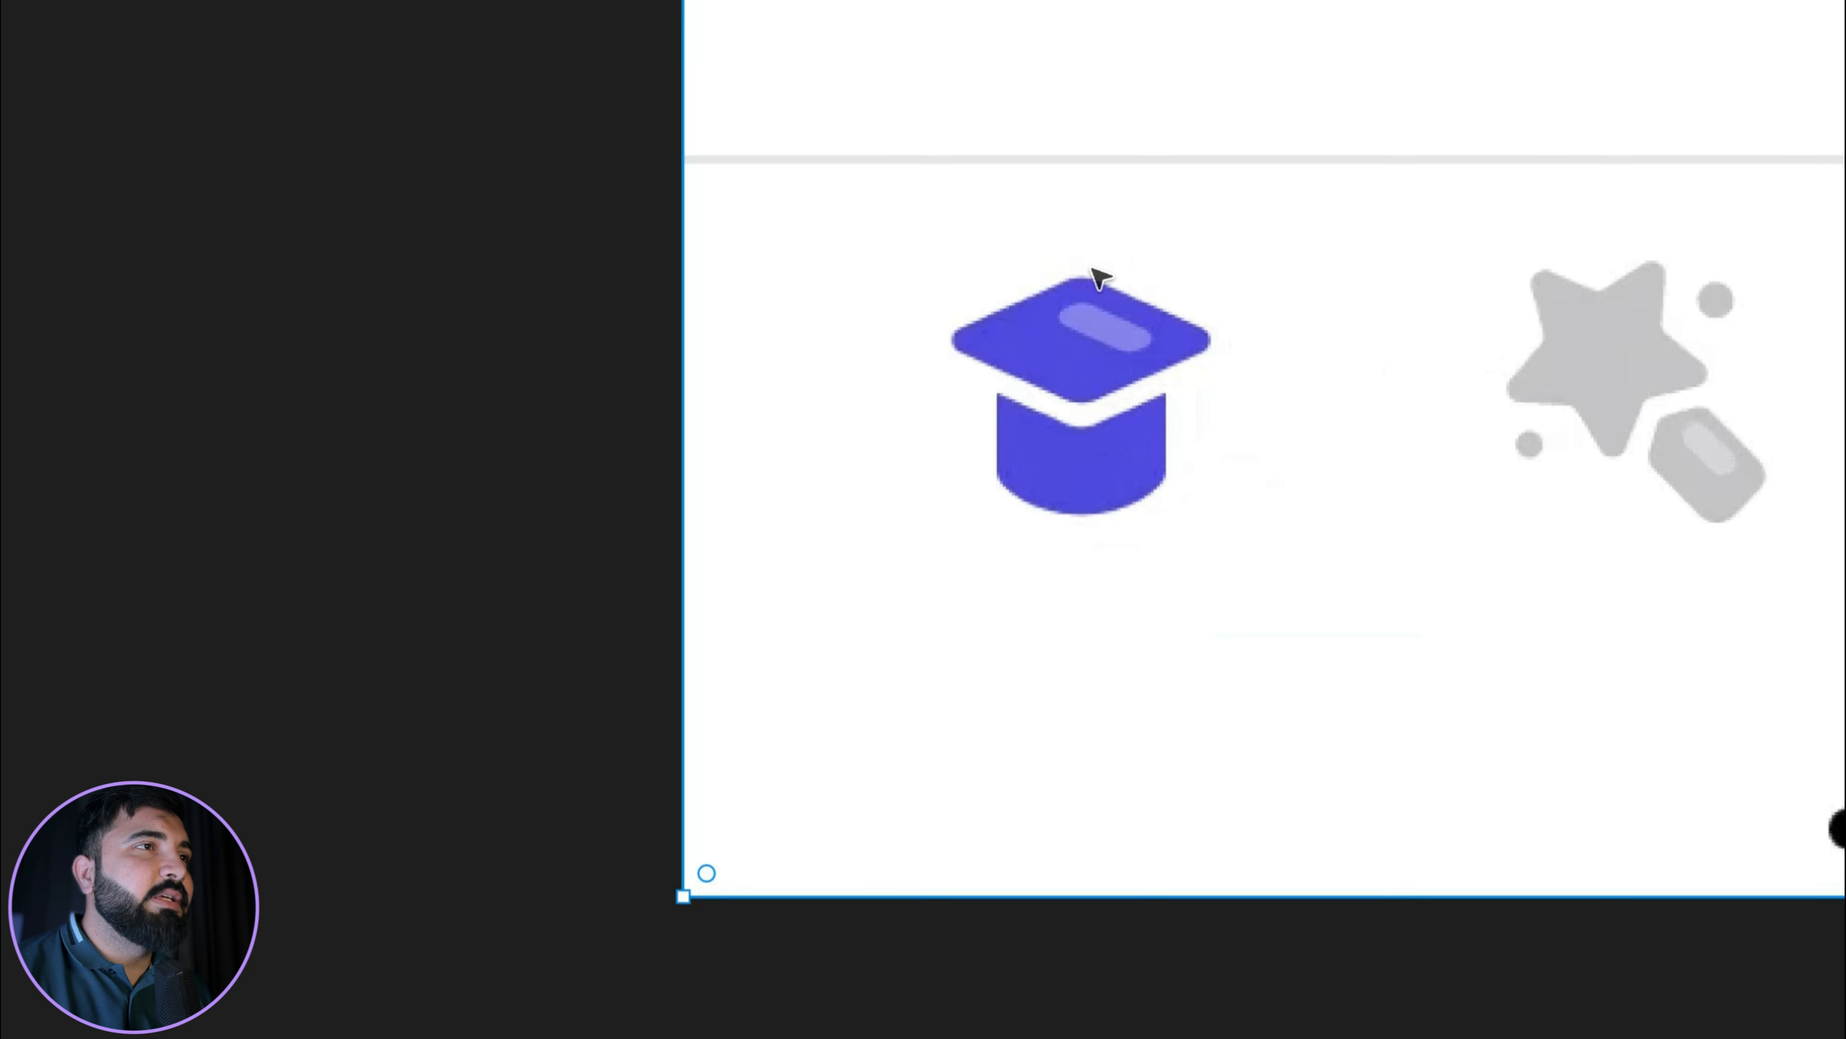
pyautogui.scroll(-5, 931, 321)
pyautogui.moveTo(422, 539); pyautogui.dragTo(1585, 521)
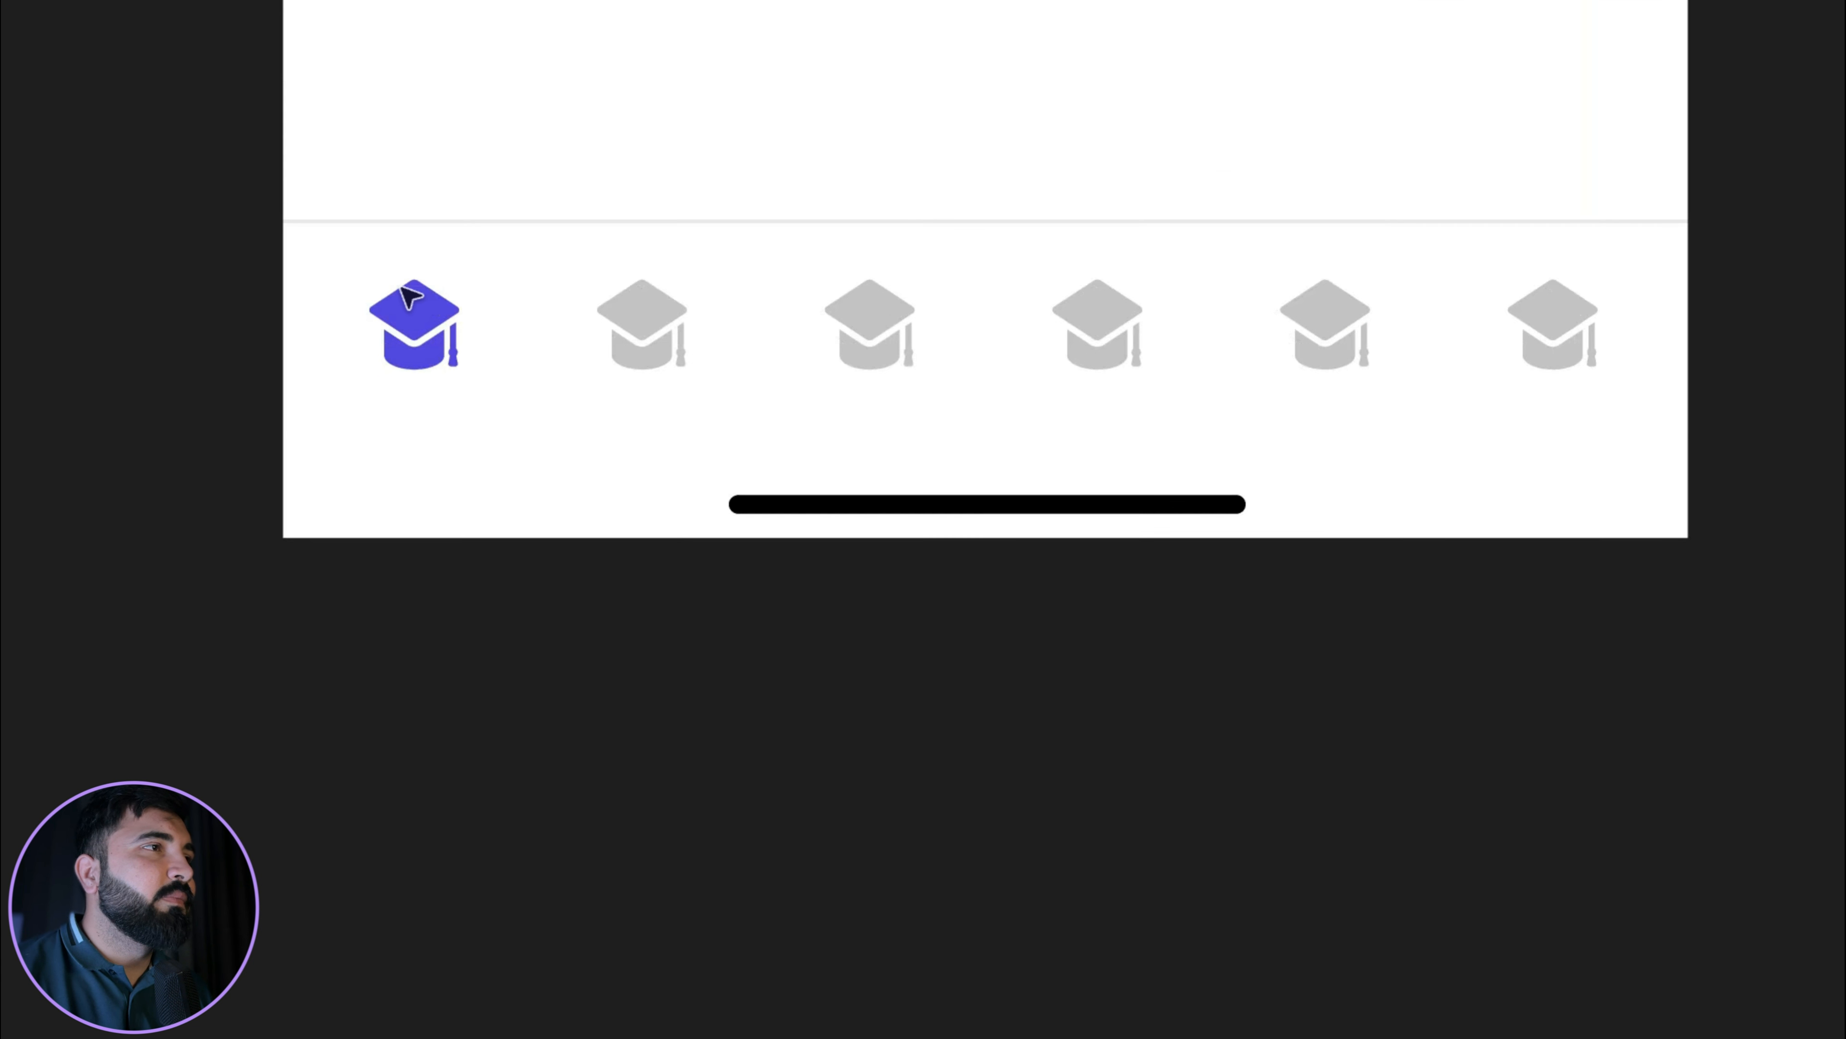
pyautogui.scroll(-1, 407, 328)
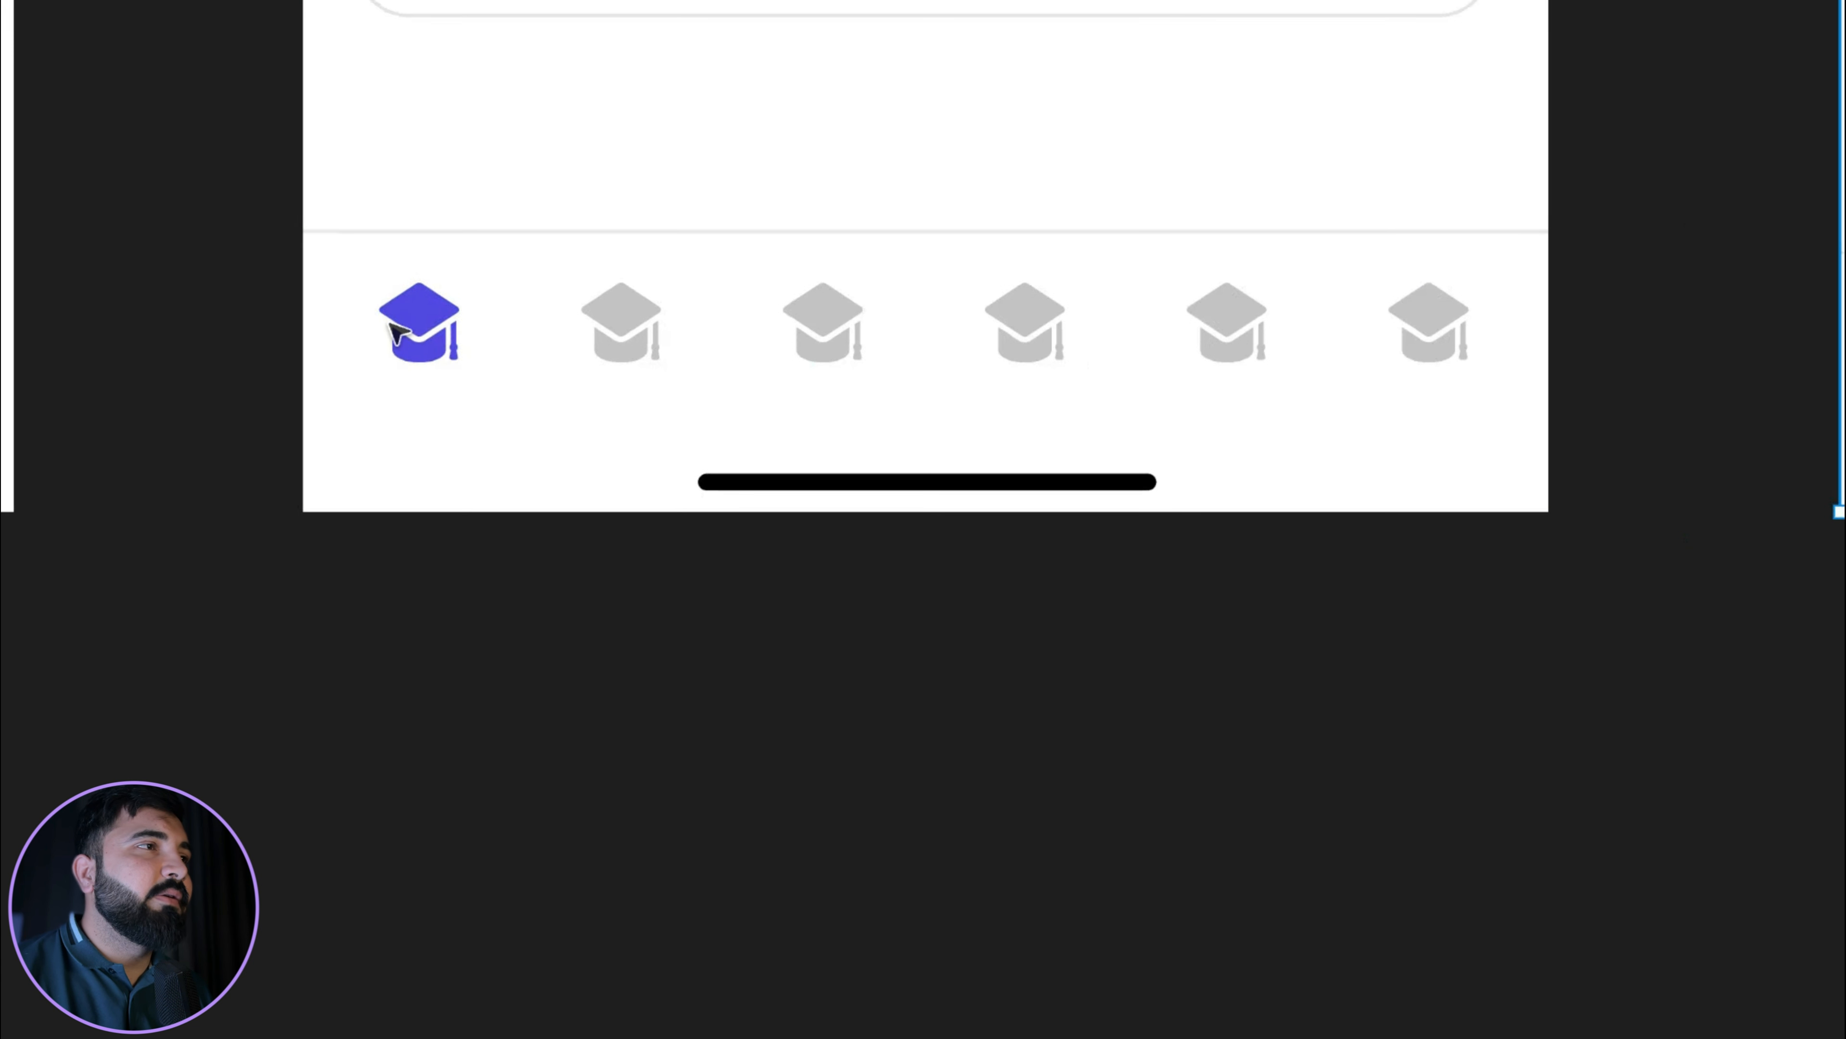
pyautogui.hscroll(10, 1124, 330)
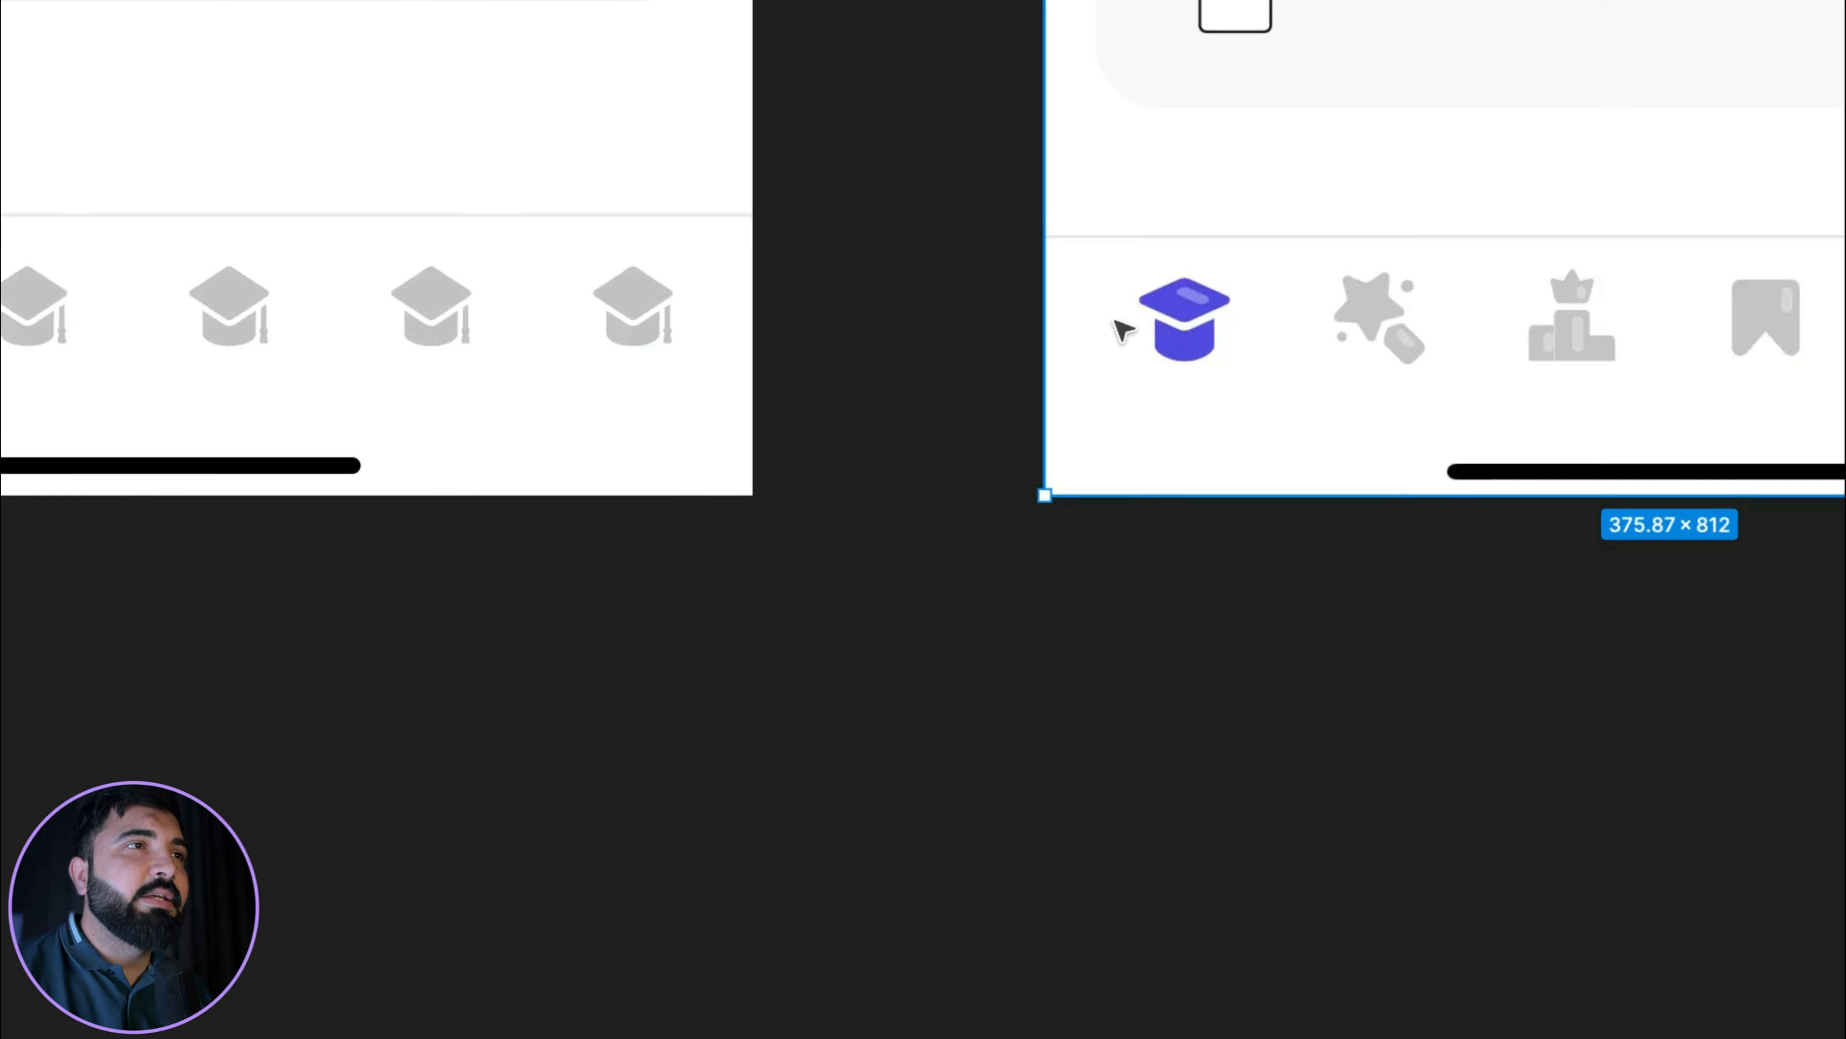
pyautogui.scroll(7, 1251, 312)
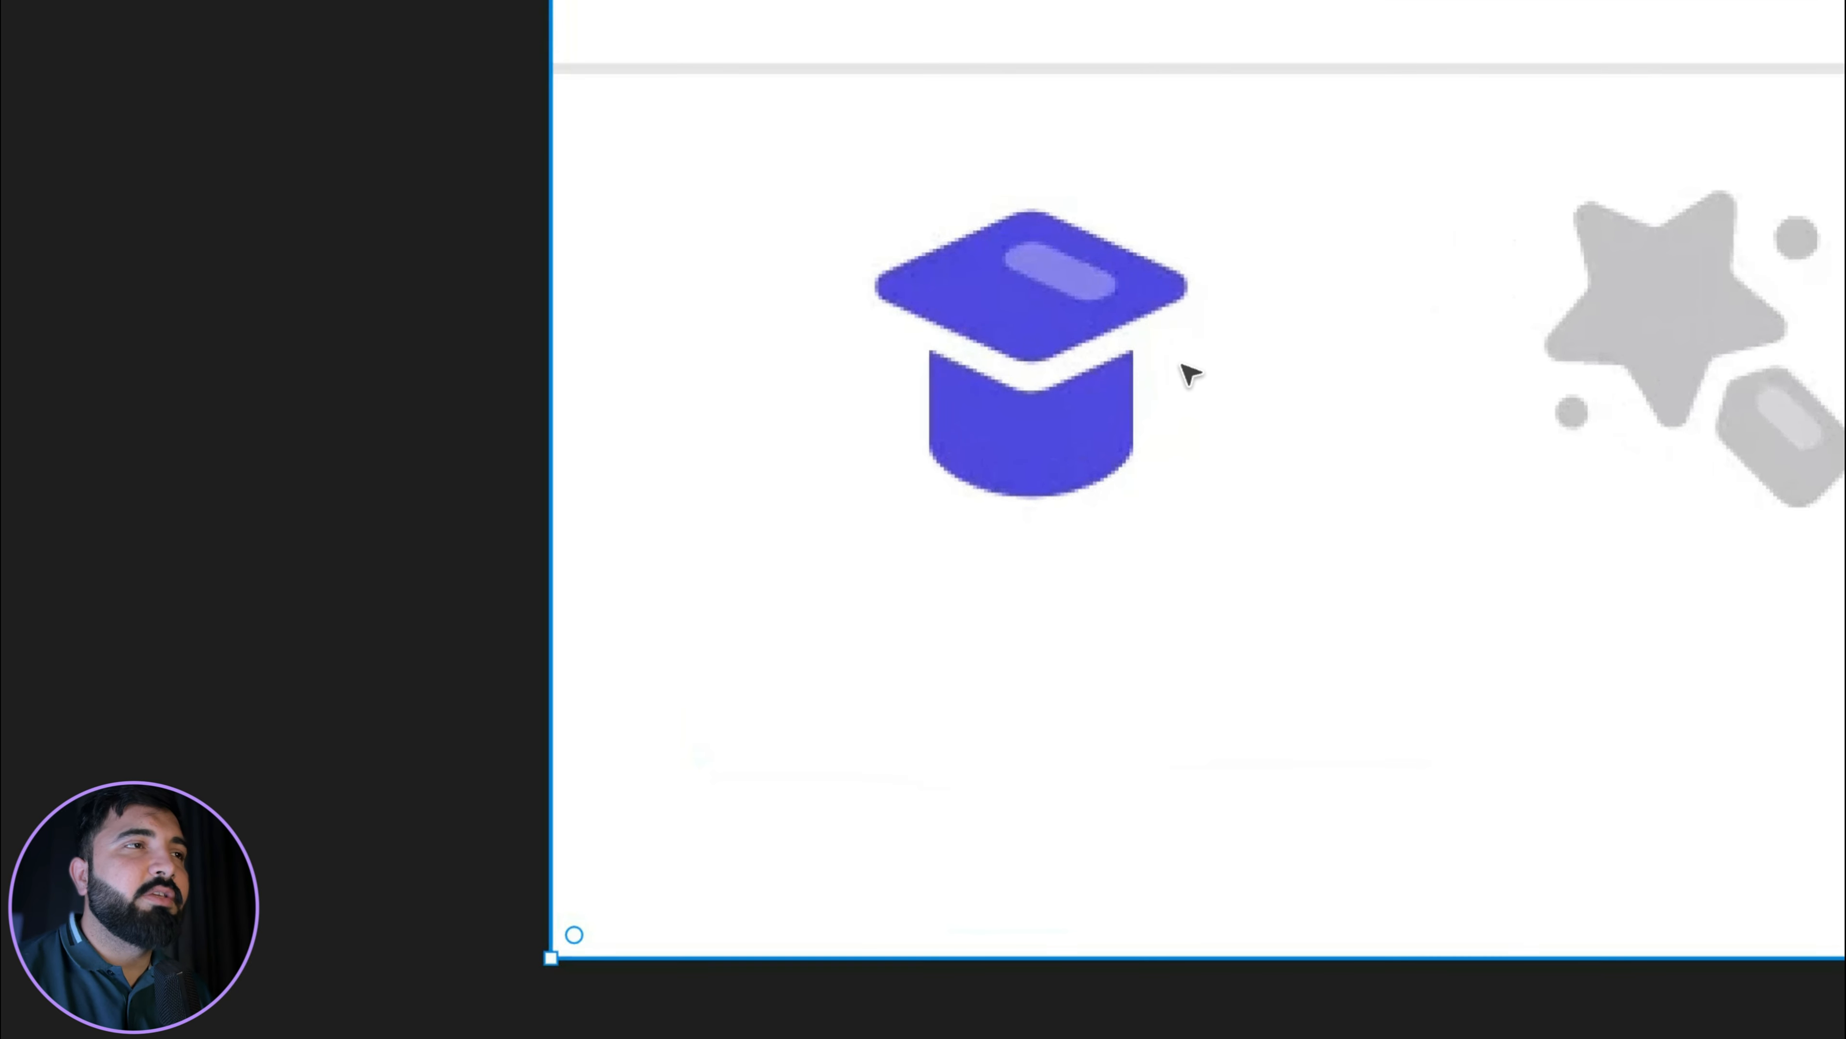
pyautogui.moveTo(1102, 389); pyautogui.dragTo(1005, 62)
pyautogui.scroll(1, 1000, 48)
pyautogui.scroll(3, 1005, 58)
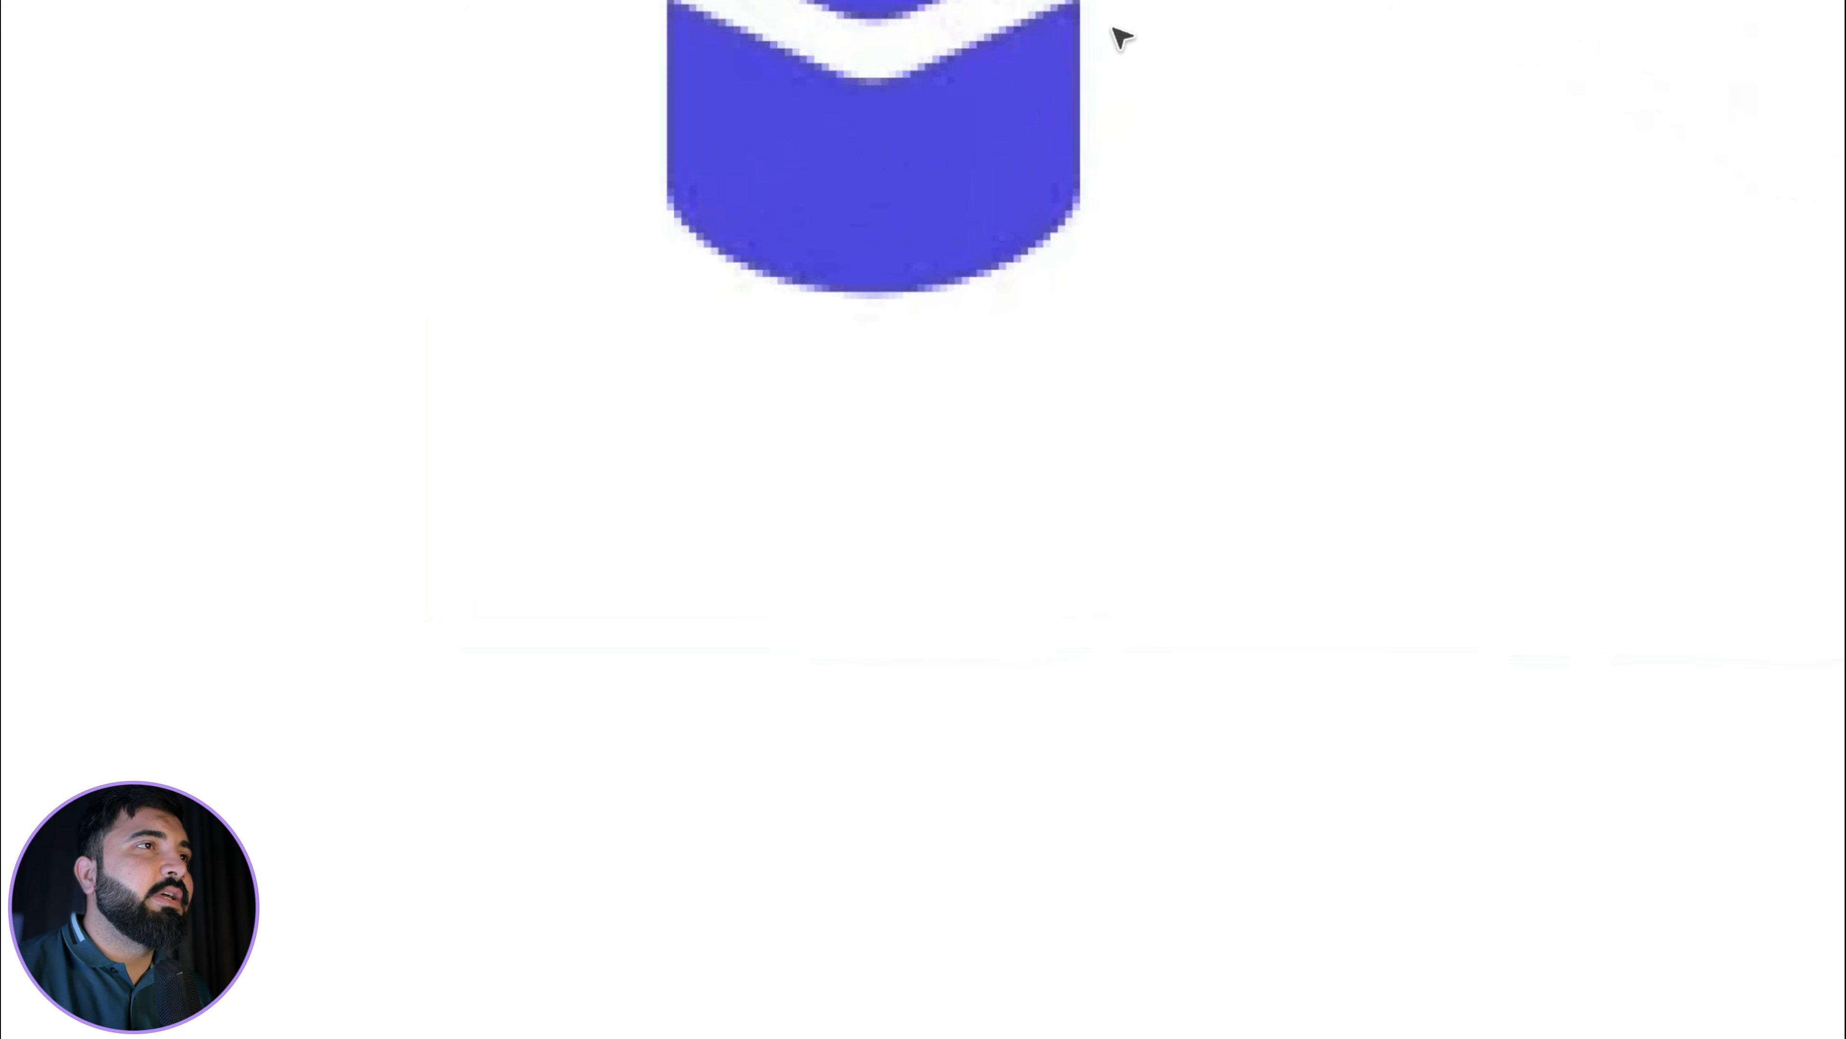
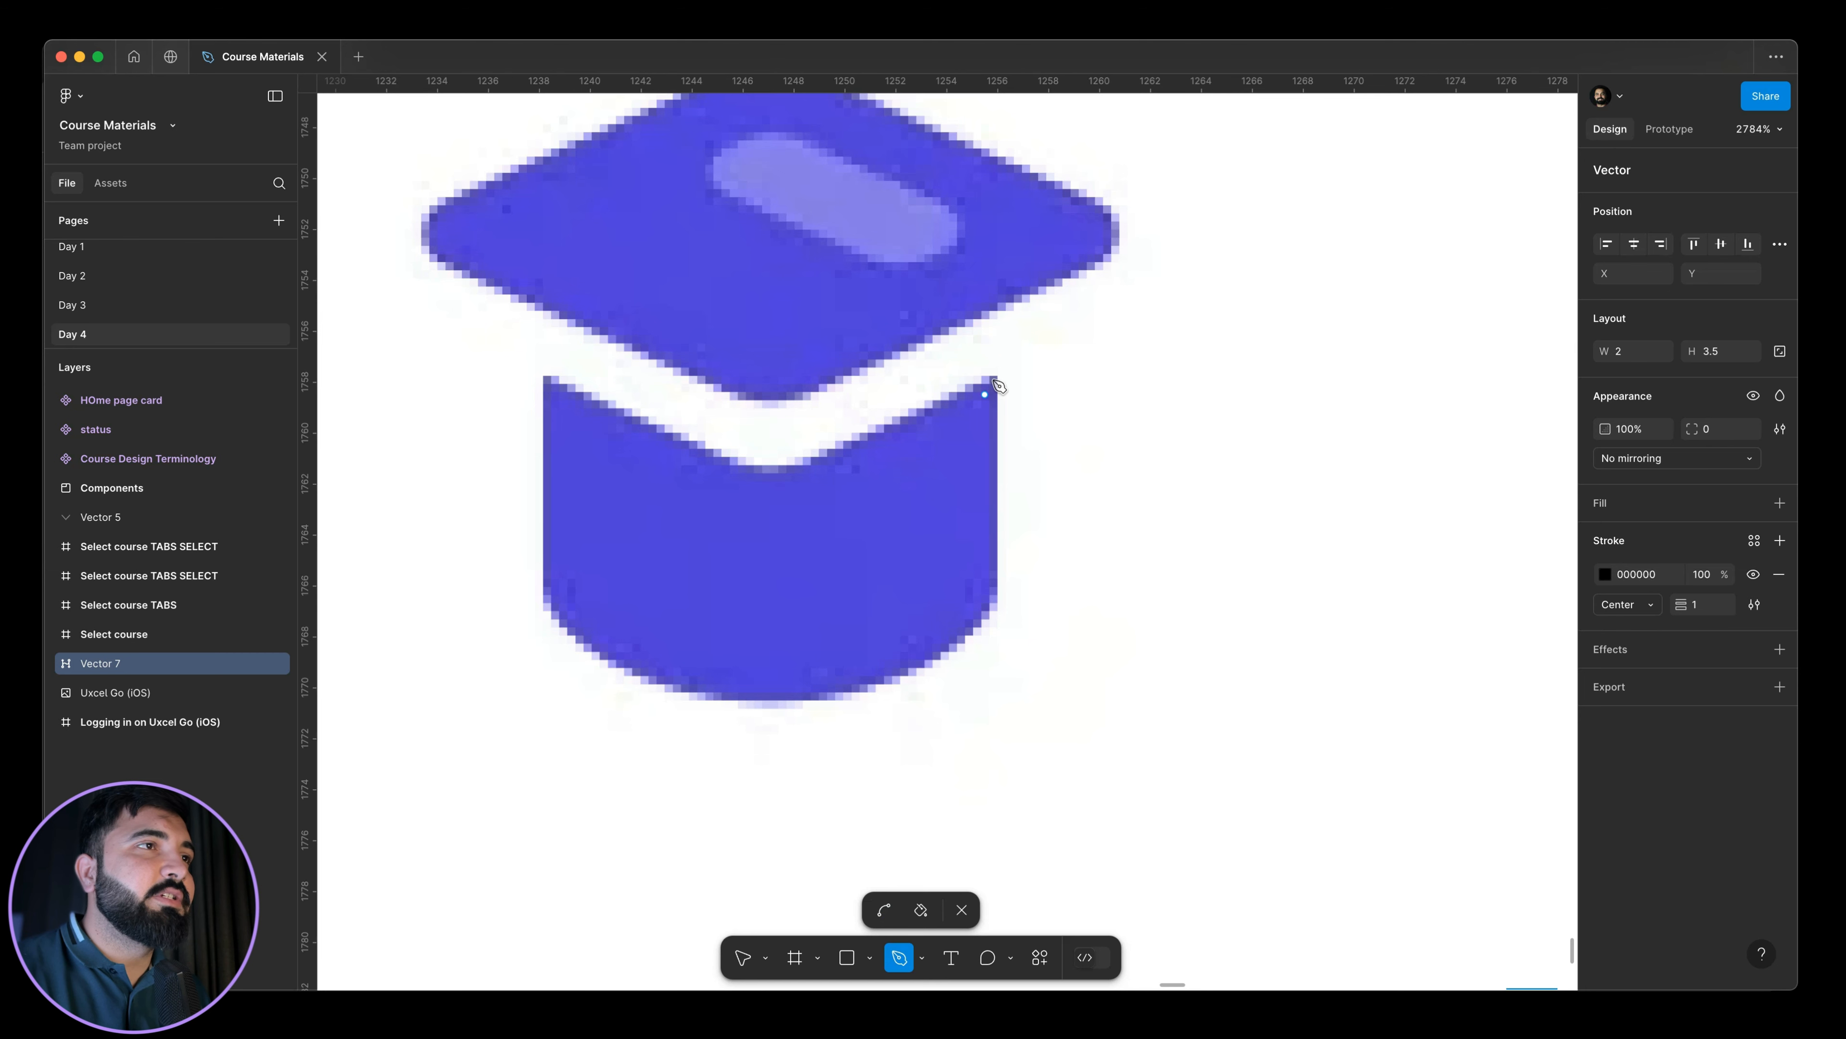
# Trace the base of the reference graduation cap with the Pen tool as a closed six-point path.
pyautogui.click(996, 380)
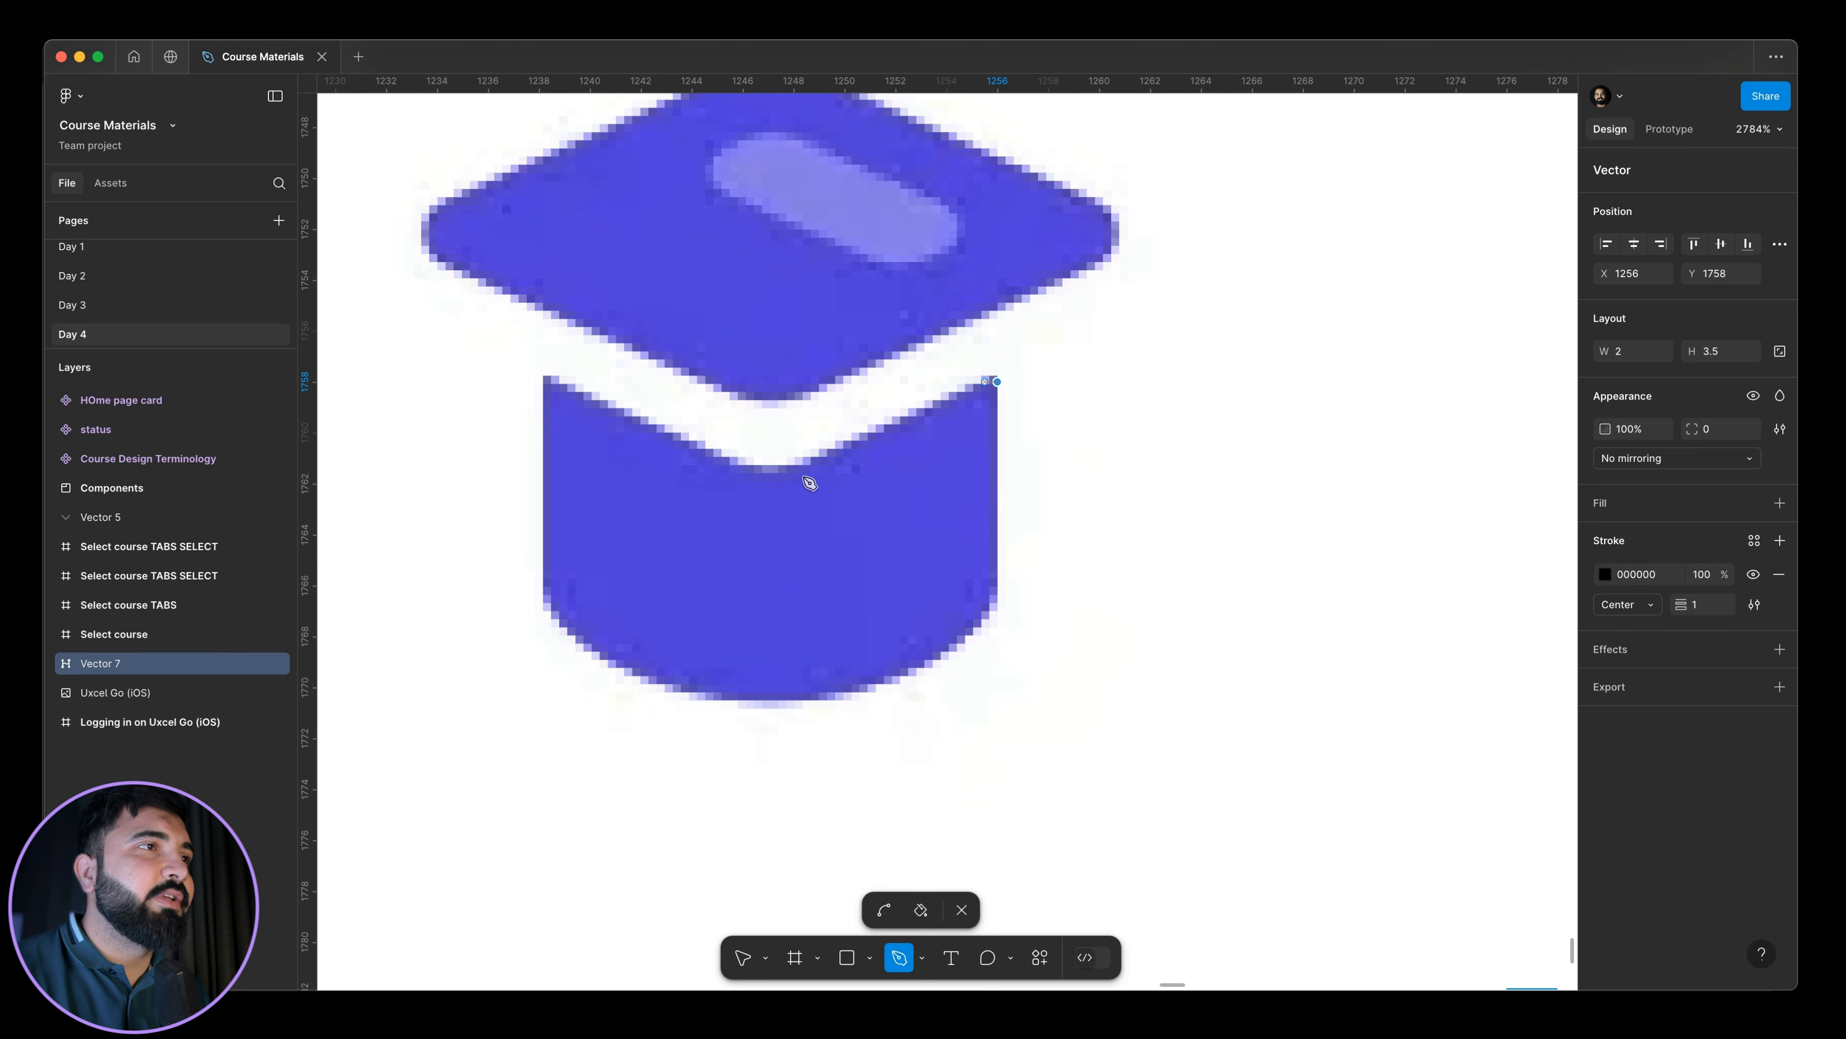
pyautogui.click(768, 471)
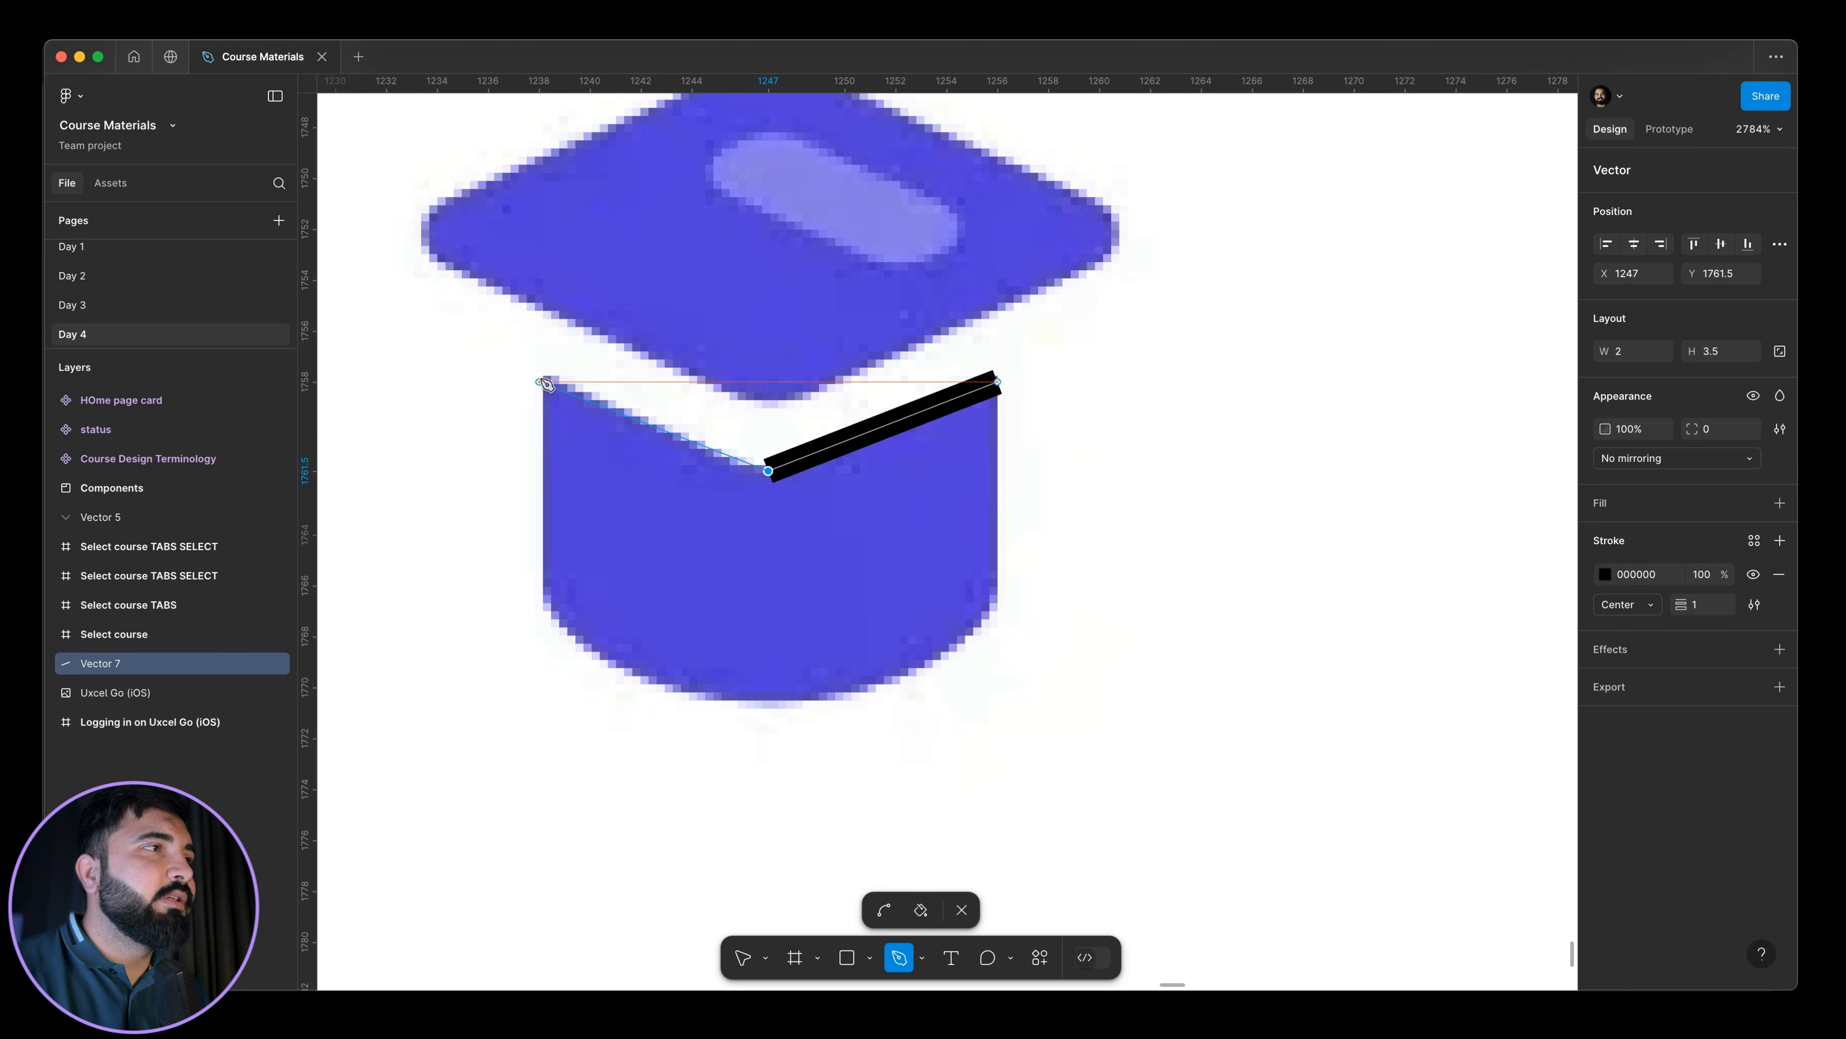
pyautogui.click(539, 381)
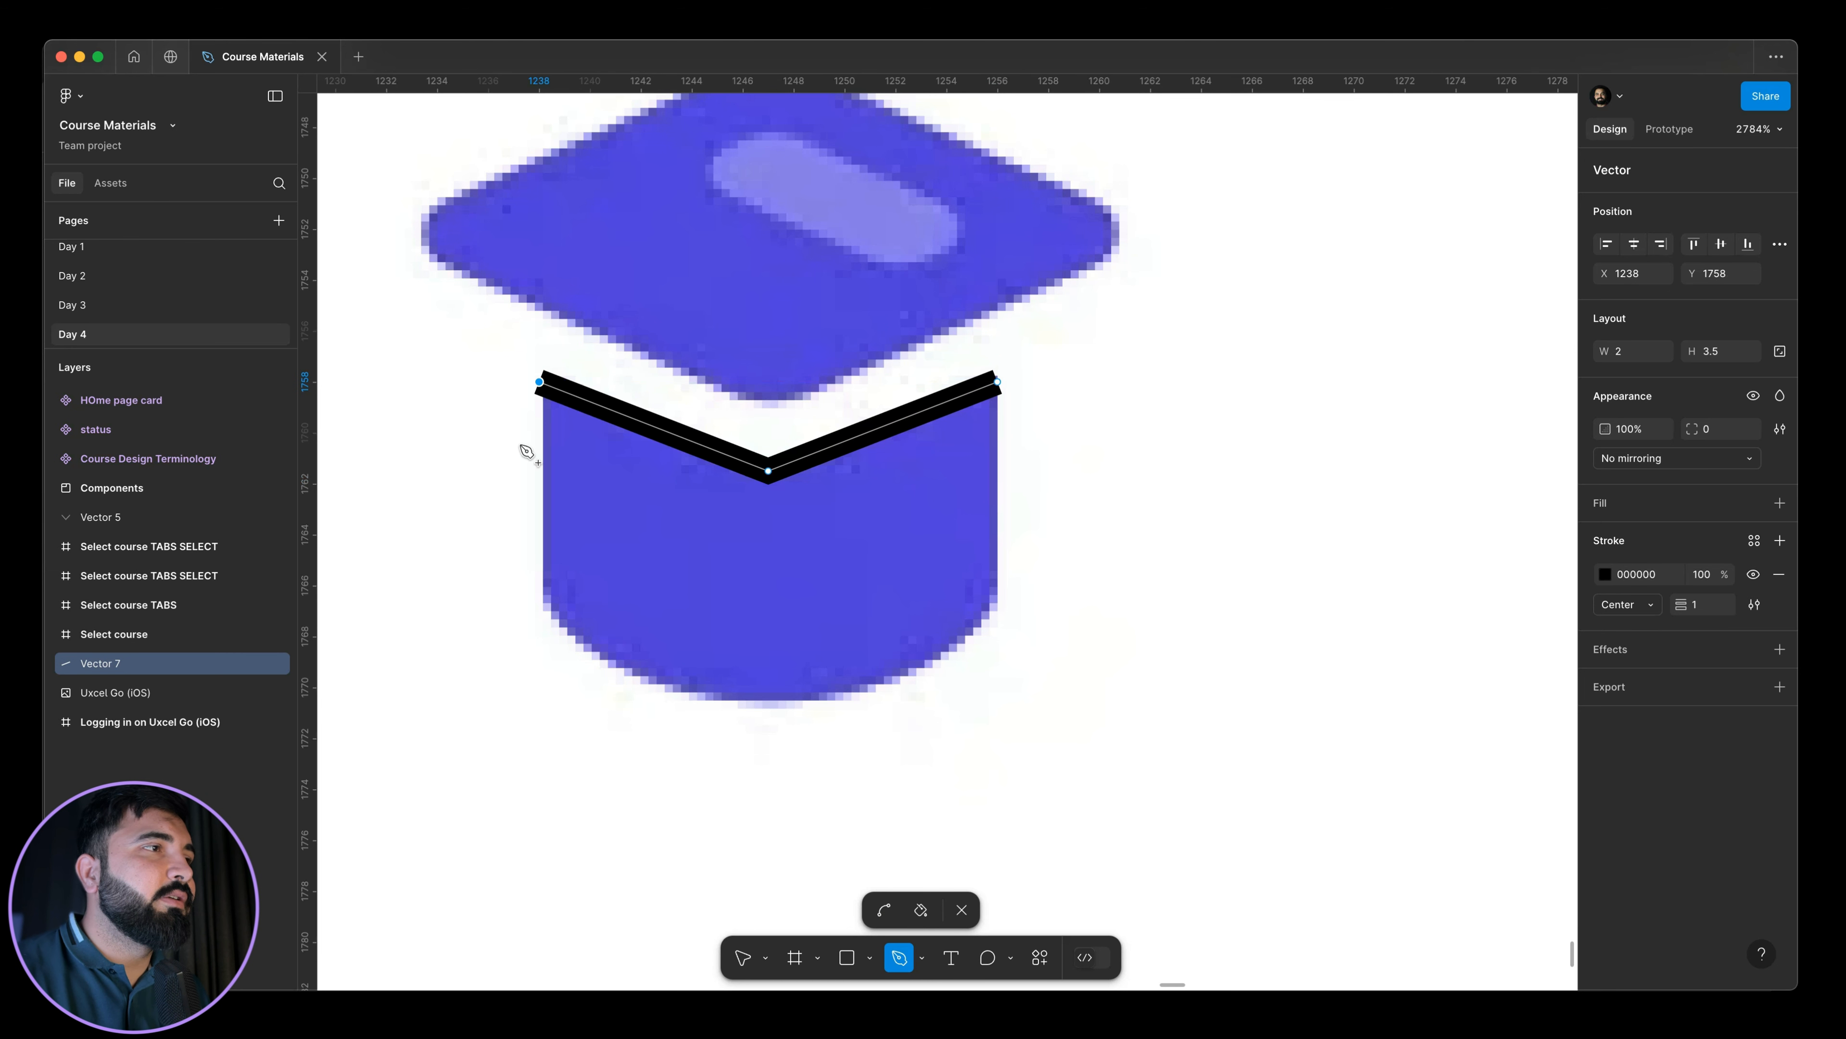
pyautogui.click(539, 611)
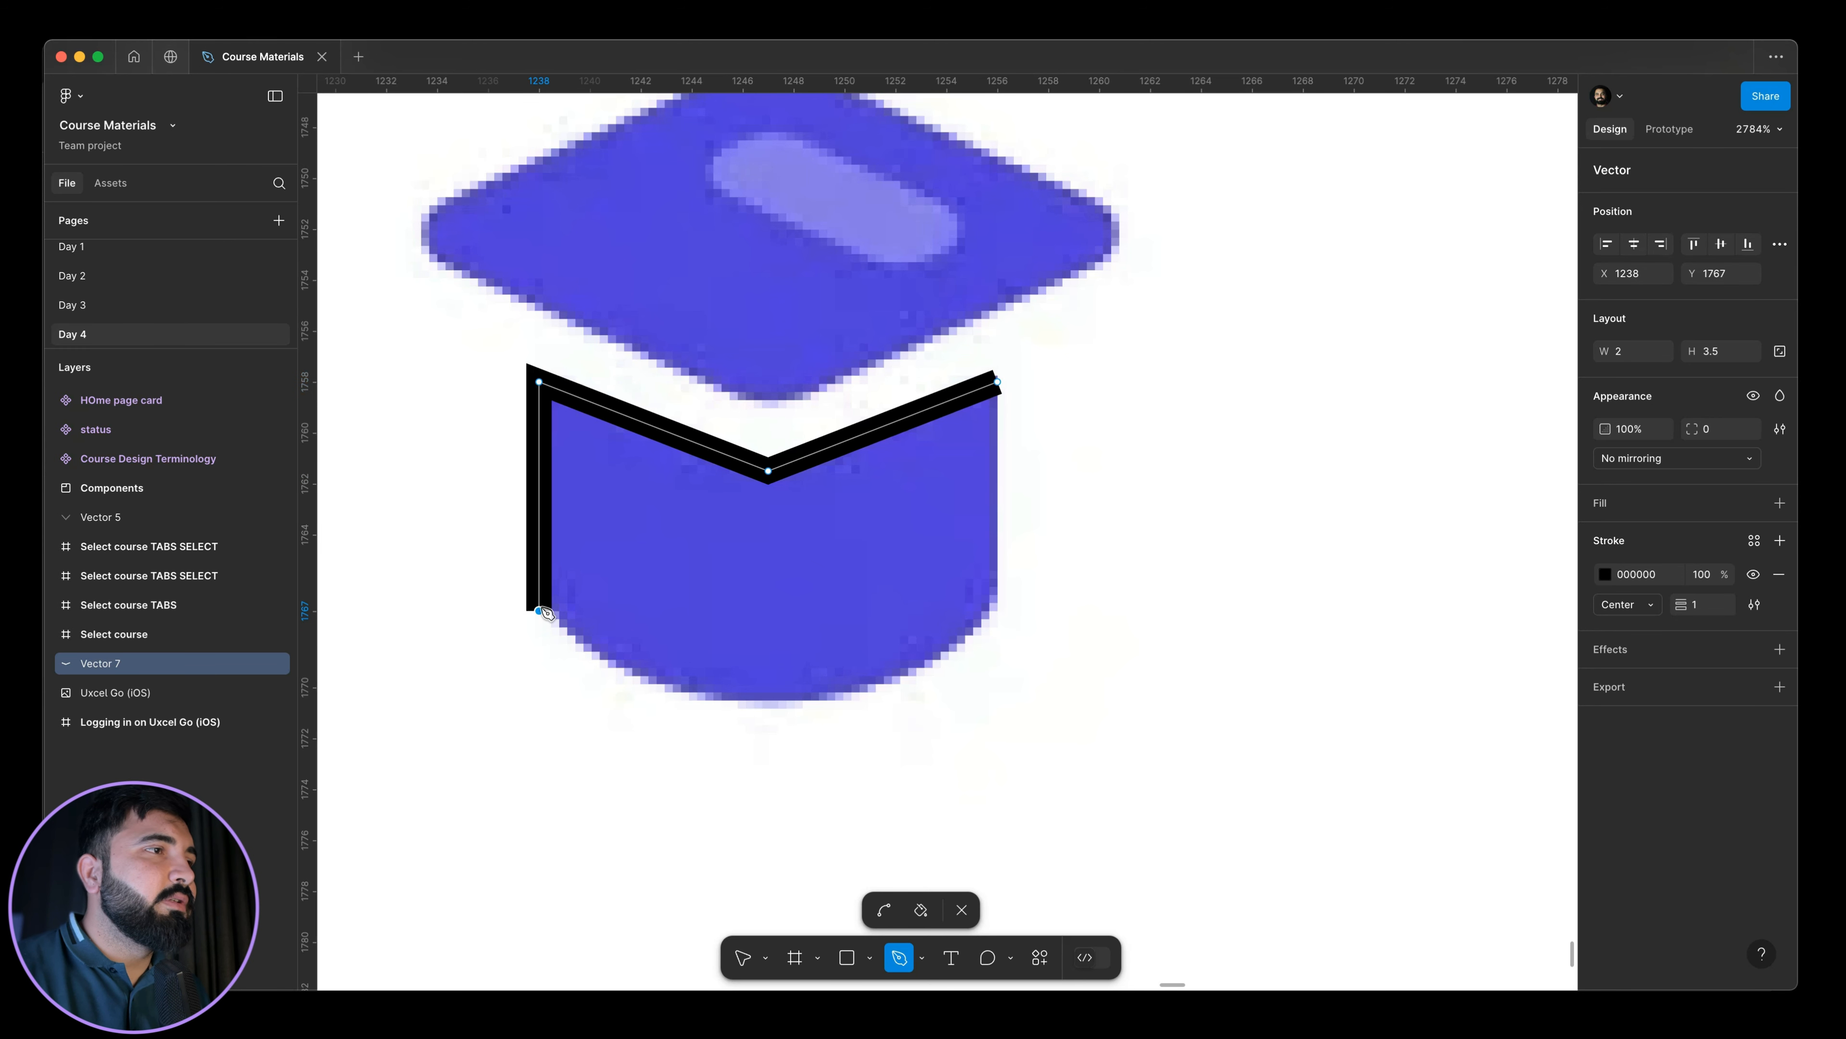
pyautogui.click(768, 712)
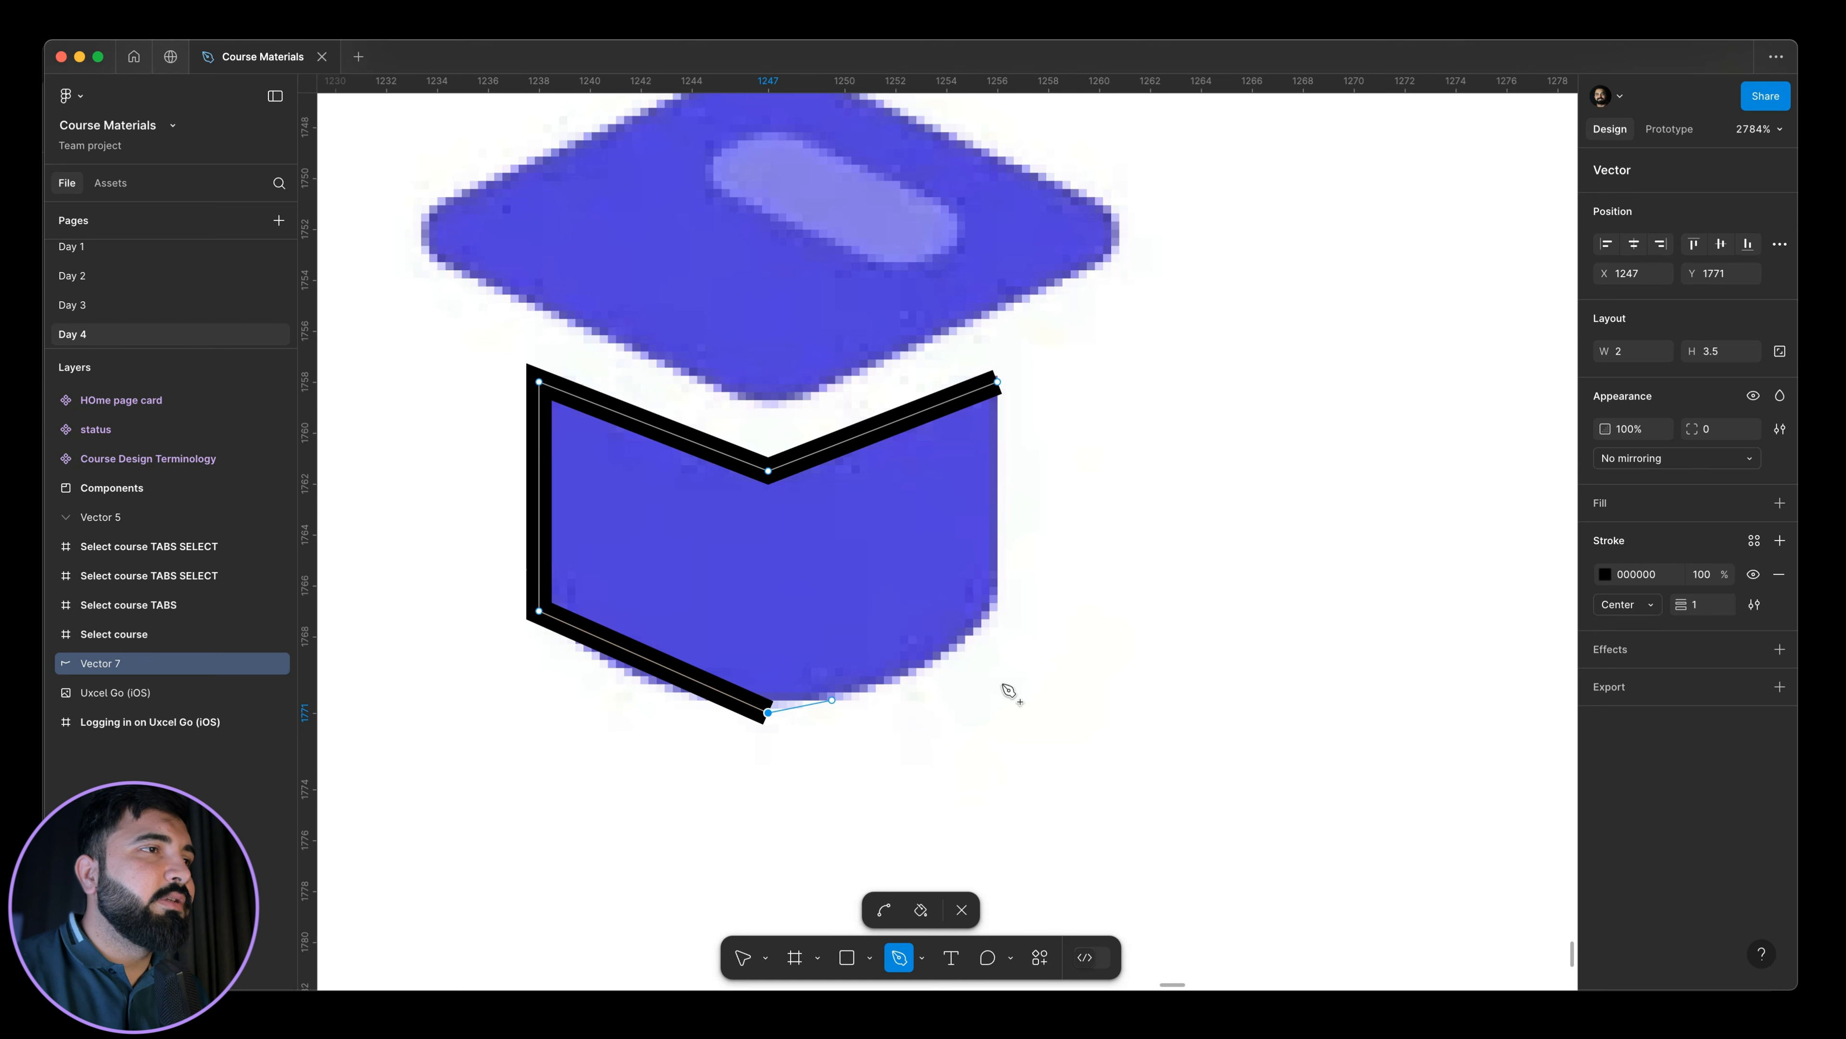
pyautogui.click(996, 598)
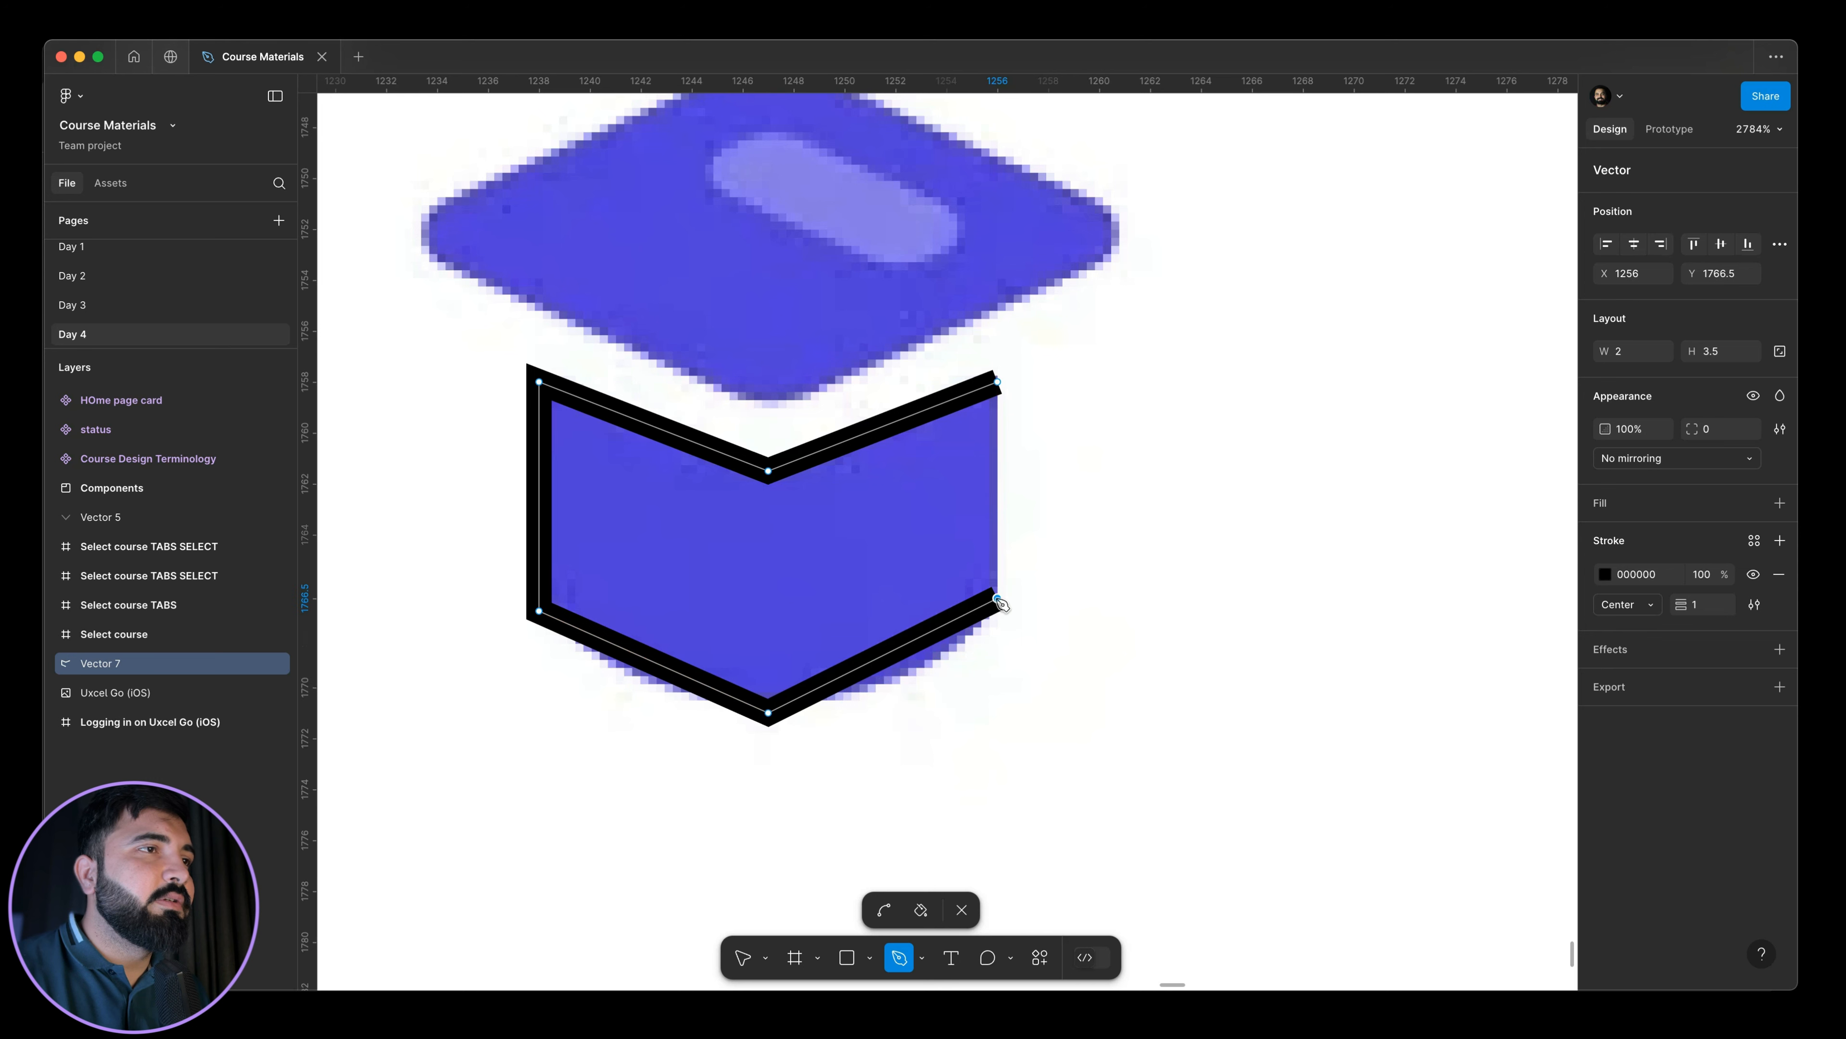
pyautogui.click(997, 381)
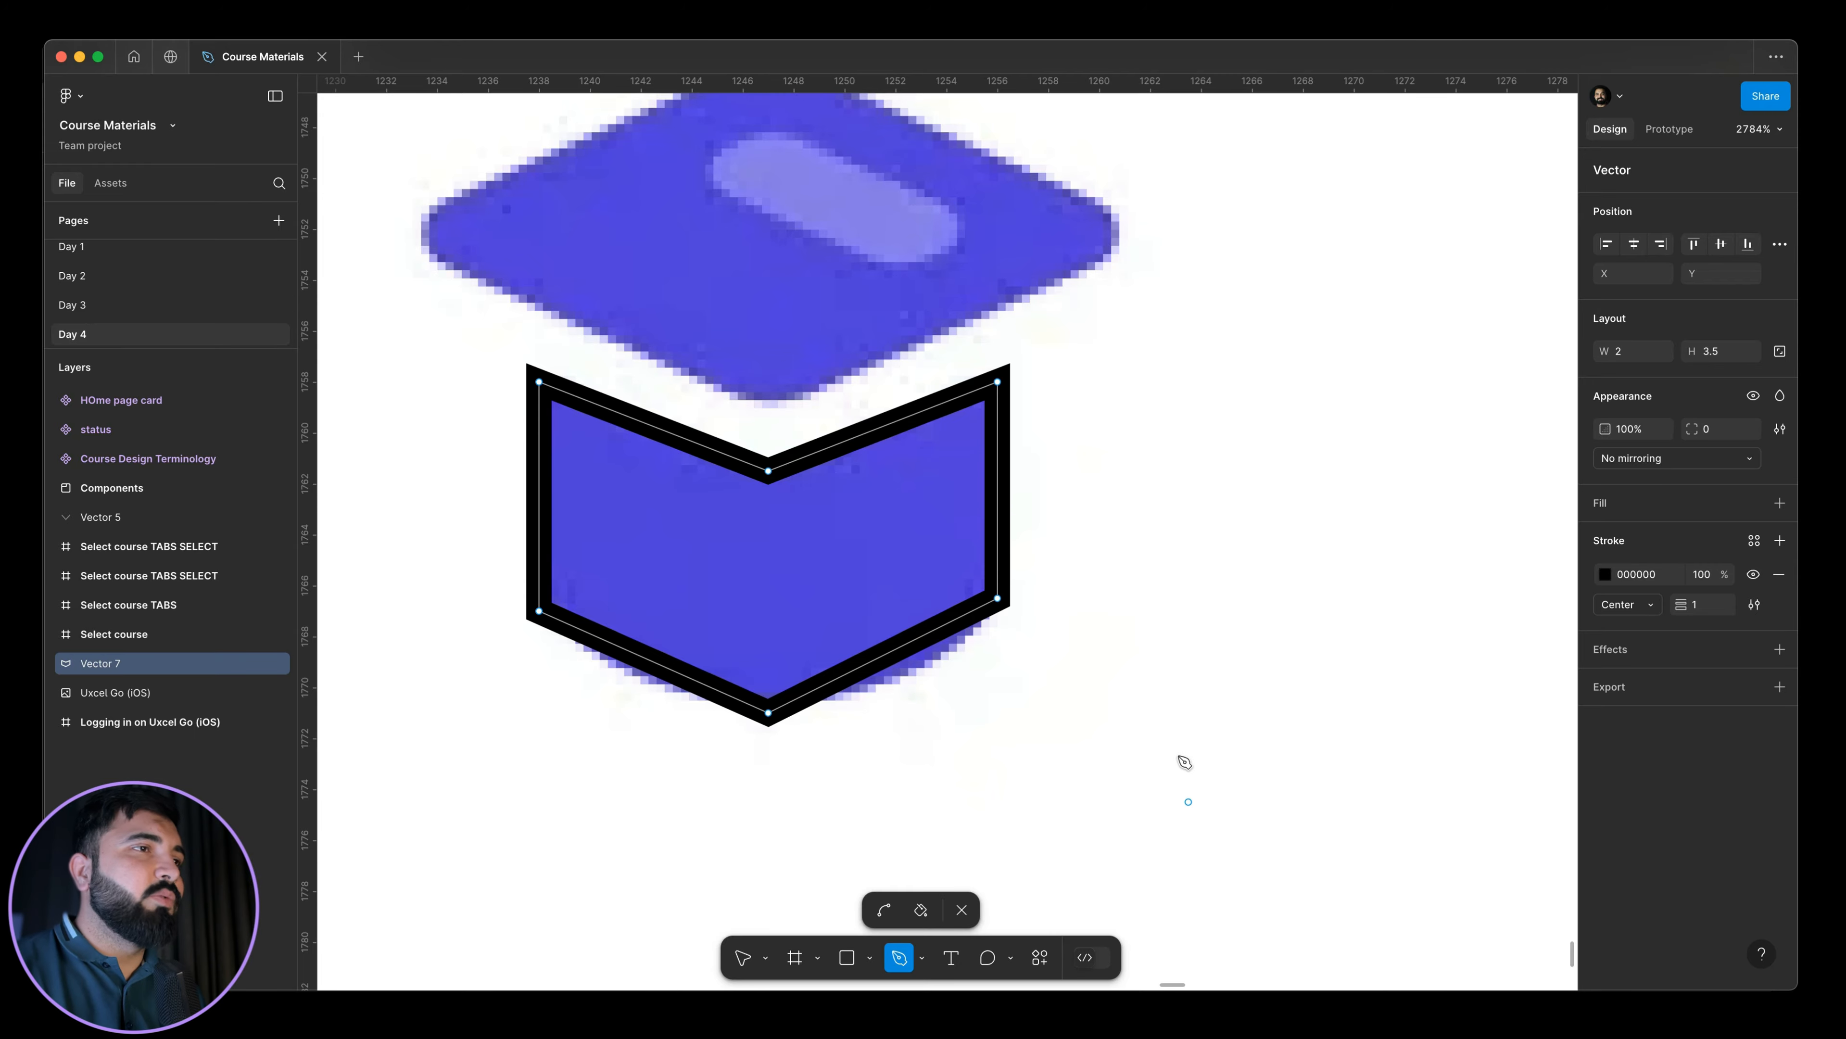
# Bend the middle points of the path's upper and lower edges into curves that follow the cap base.
pyautogui.click(885, 910)
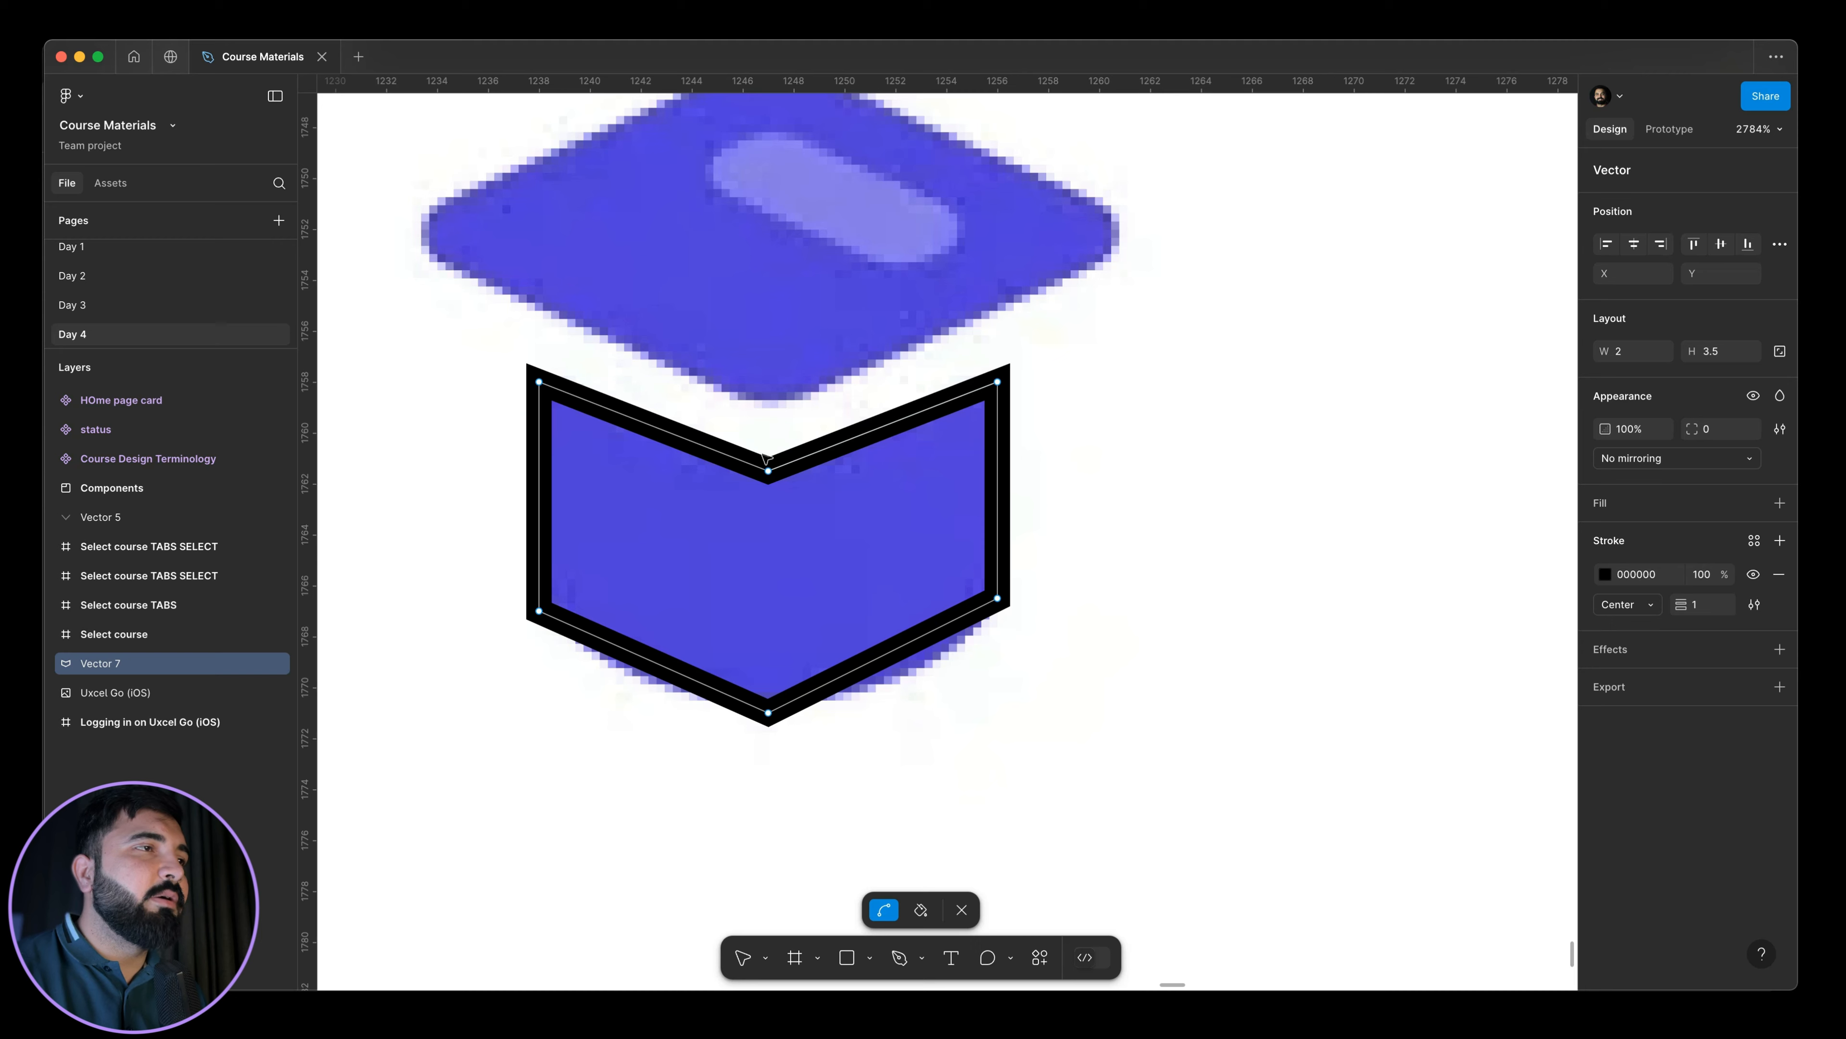
pyautogui.moveTo(768, 471); pyautogui.dragTo(696, 514)
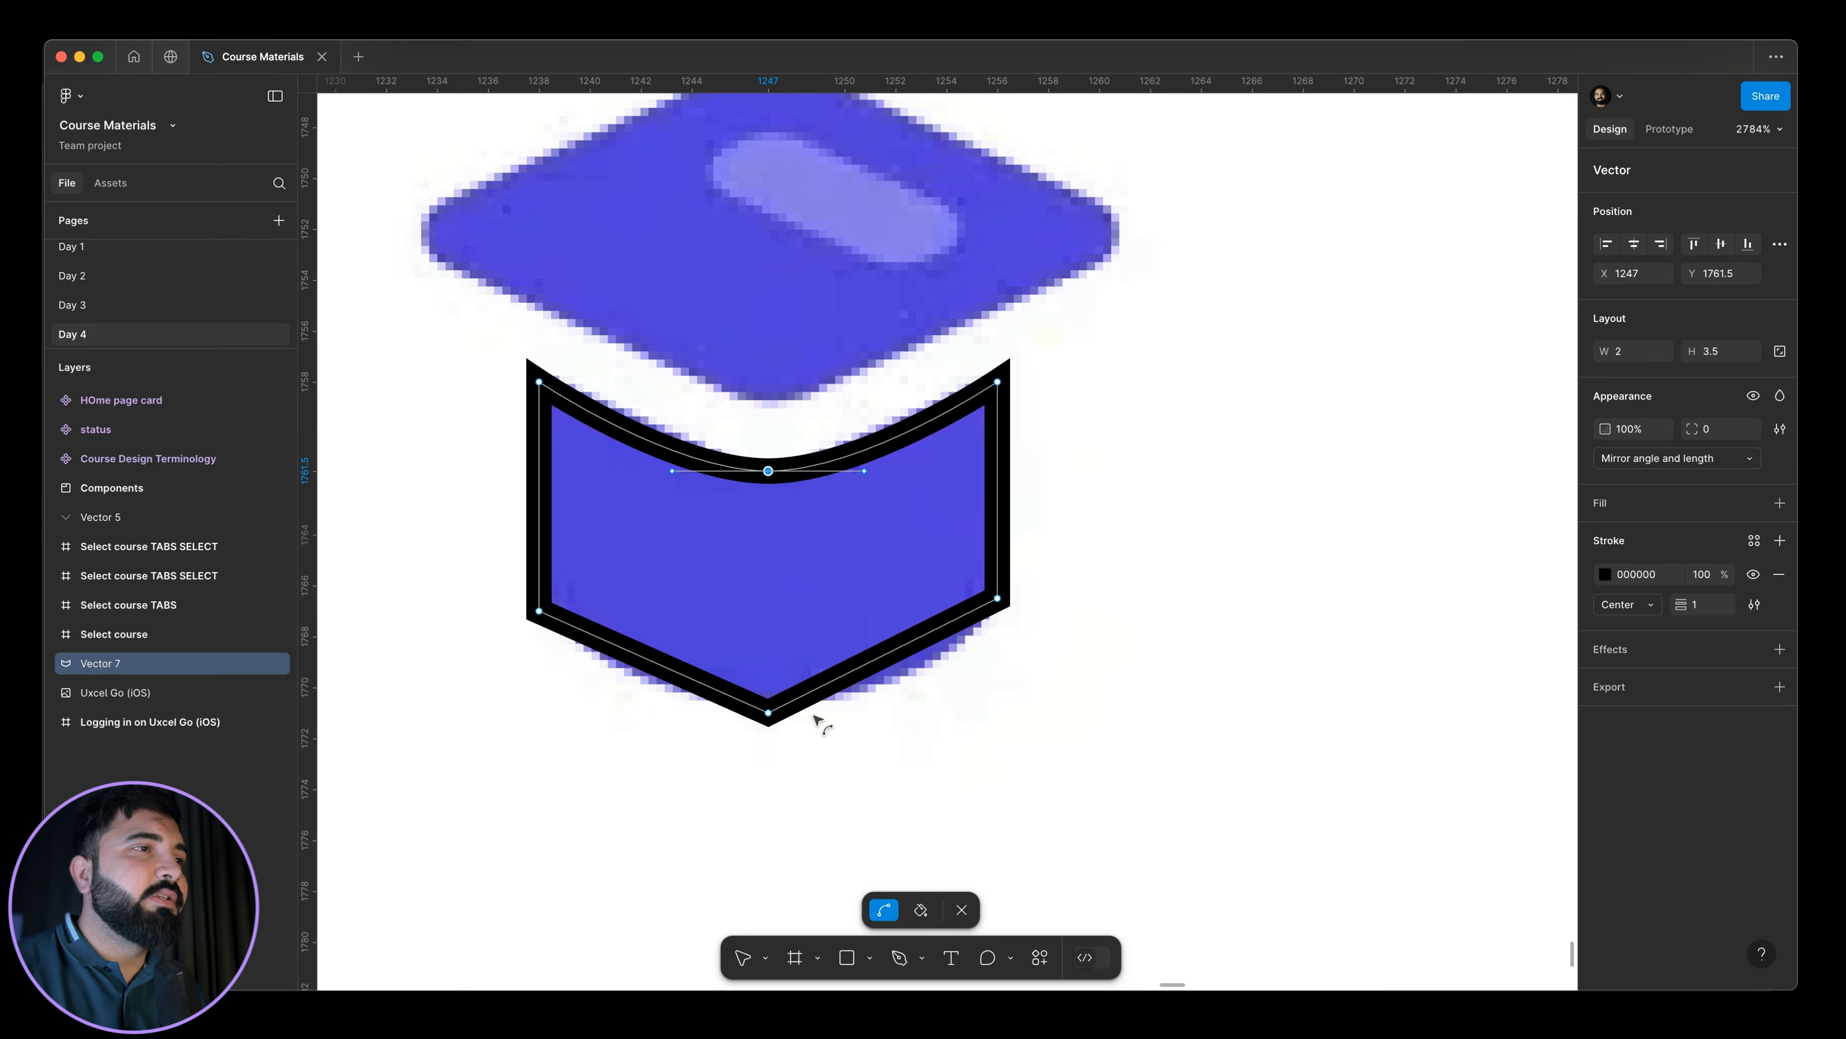
pyautogui.moveTo(768, 712); pyautogui.dragTo(809, 743)
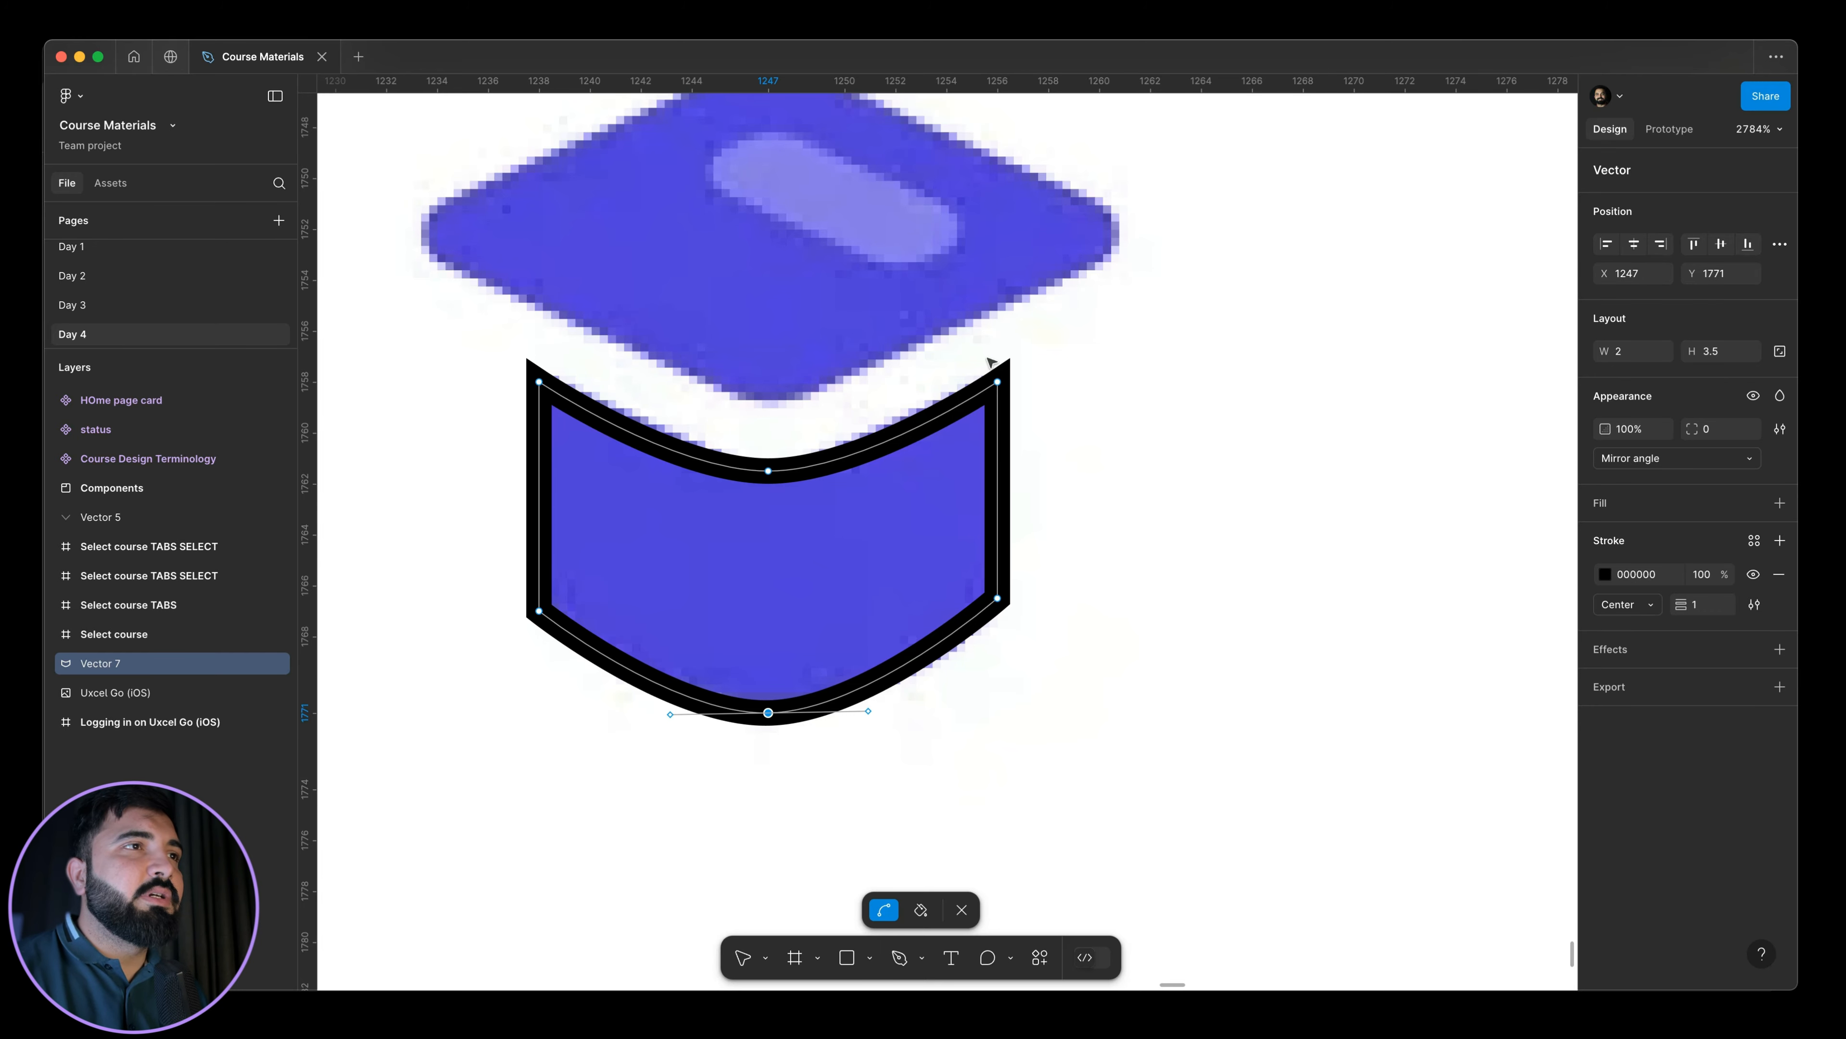
# Set the corner radius of the path's bottom middle point to 2.
pyautogui.scroll(-3, 990, 362)
pyautogui.scroll(6, 1076, 306)
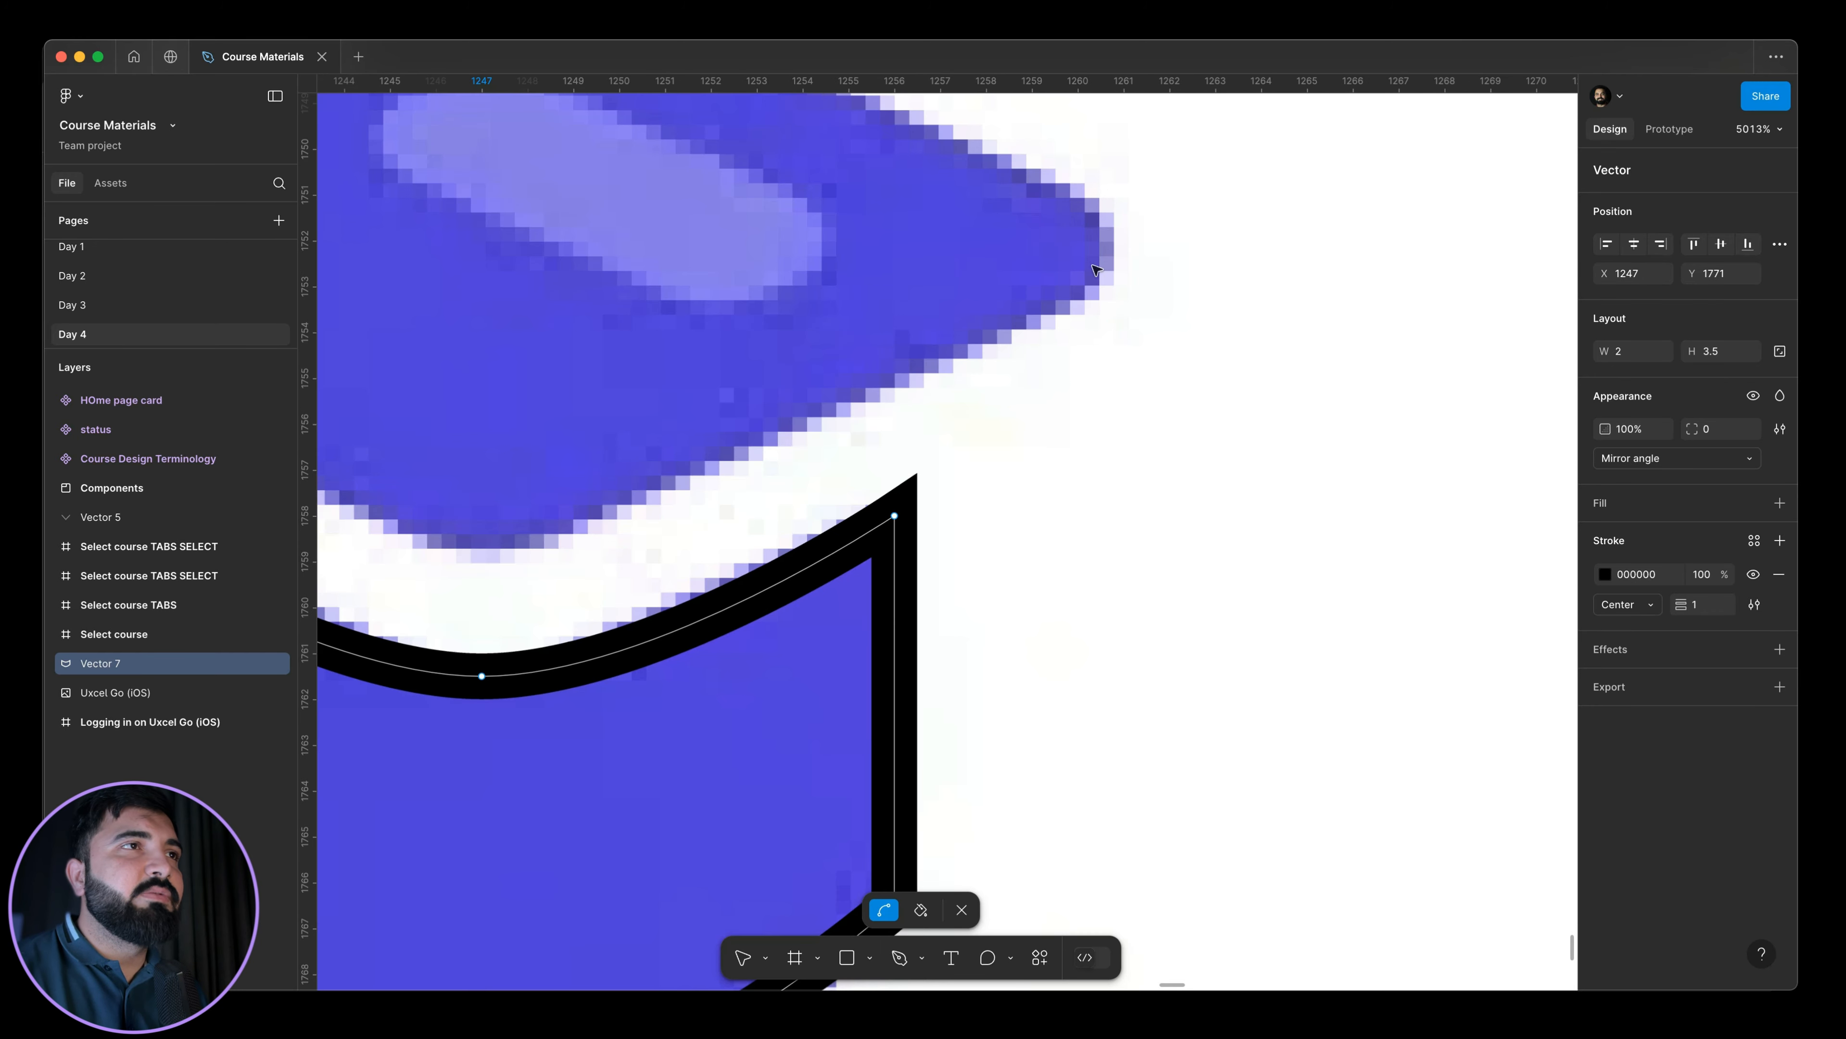
pyautogui.scroll(-7, 1107, 325)
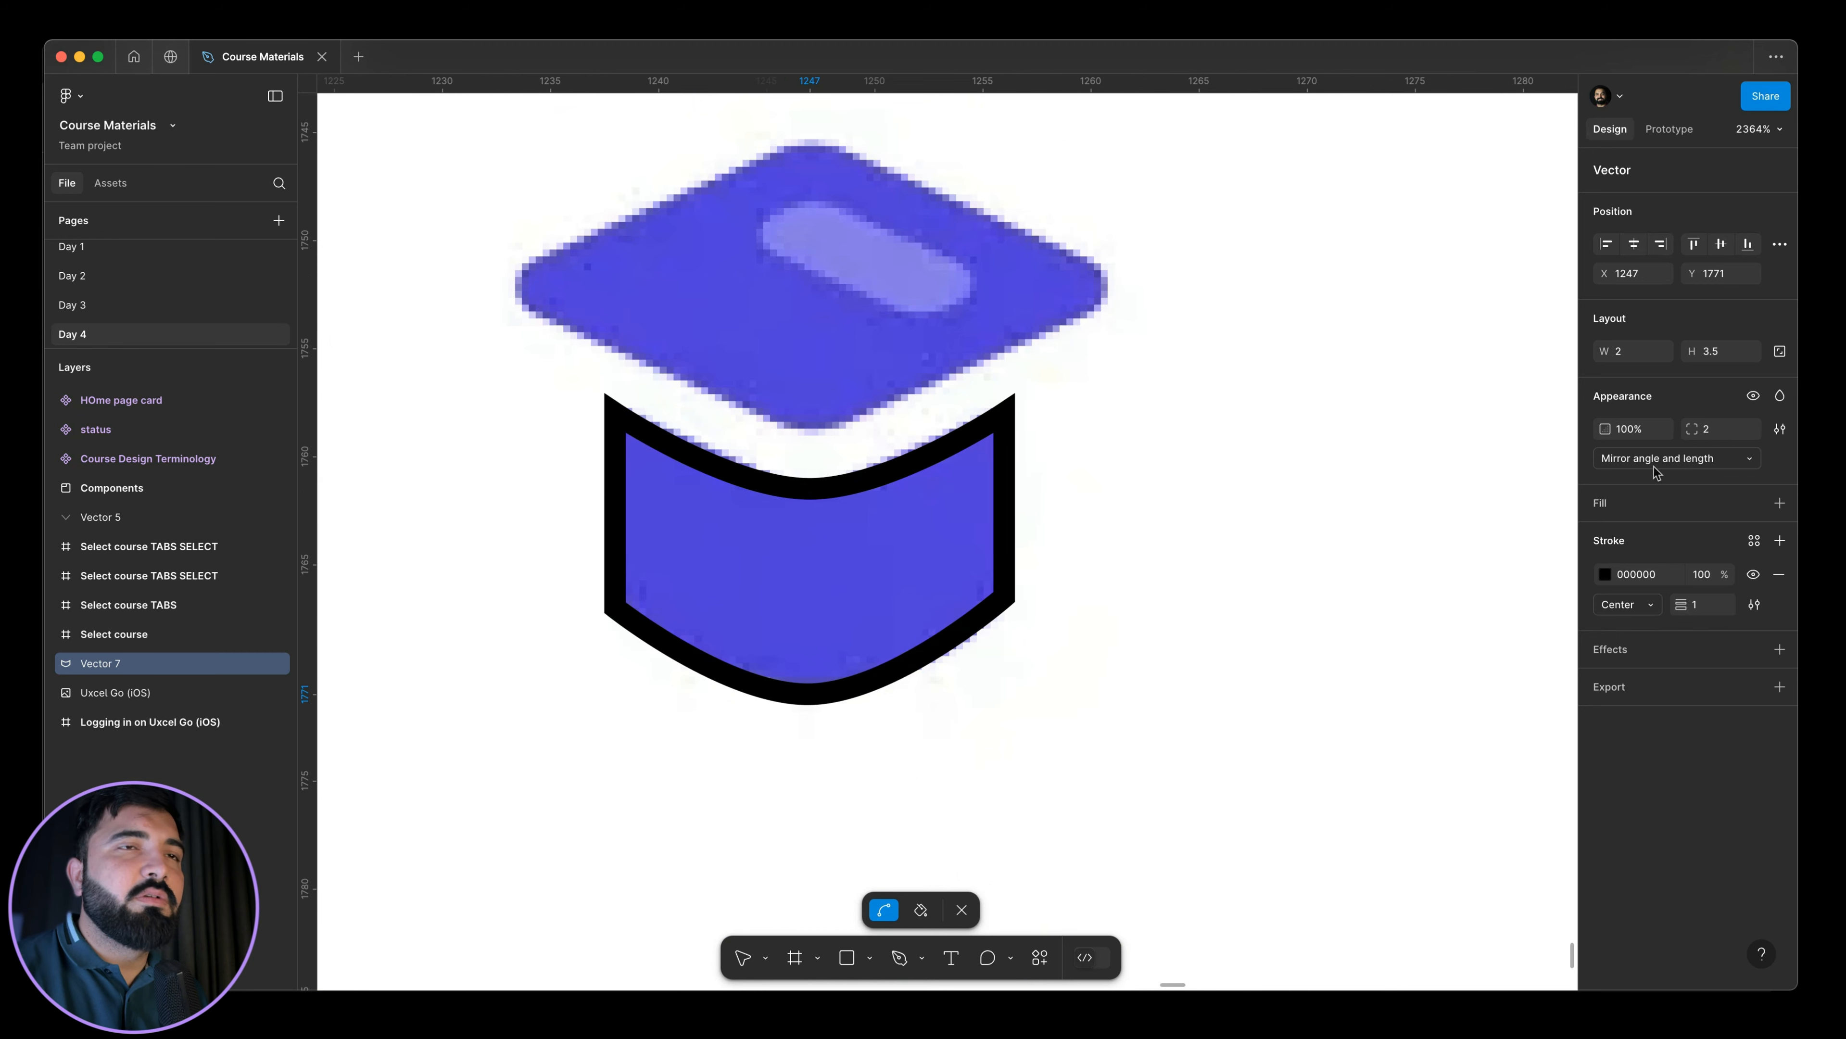
pyautogui.click(1694, 431)
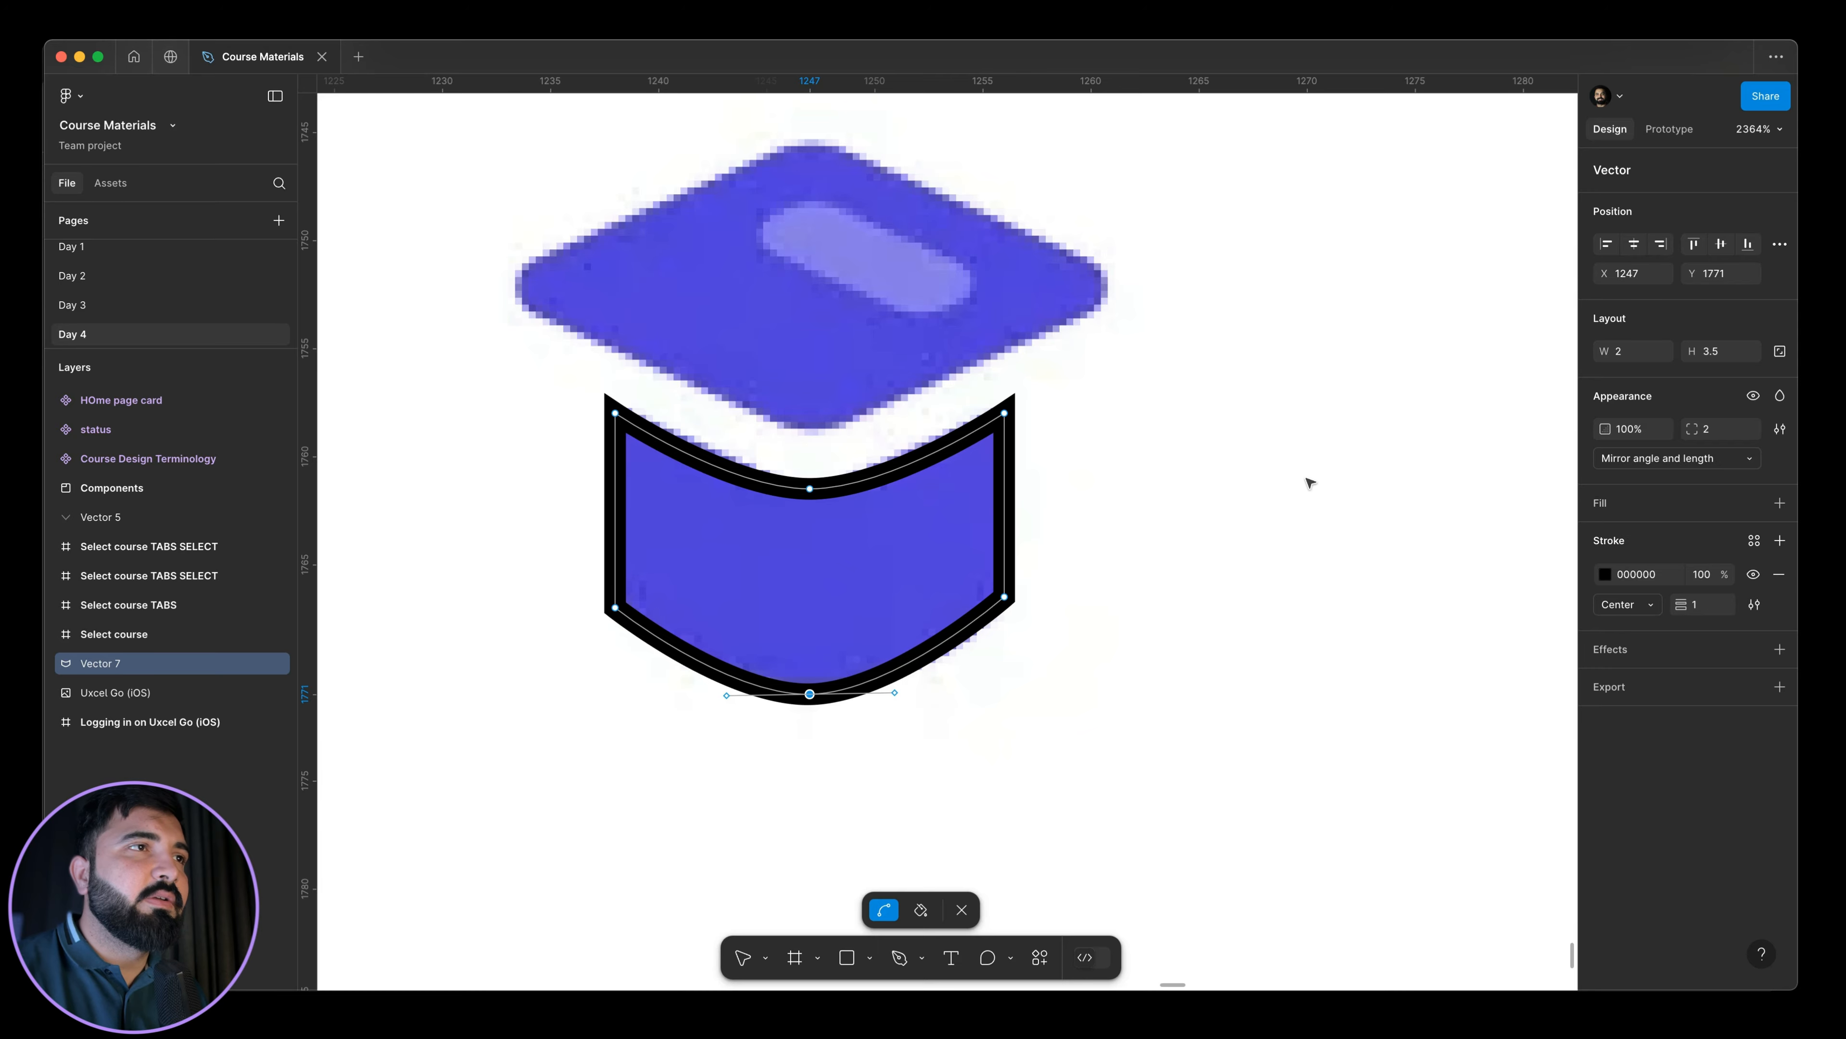
pyautogui.press('super+z')
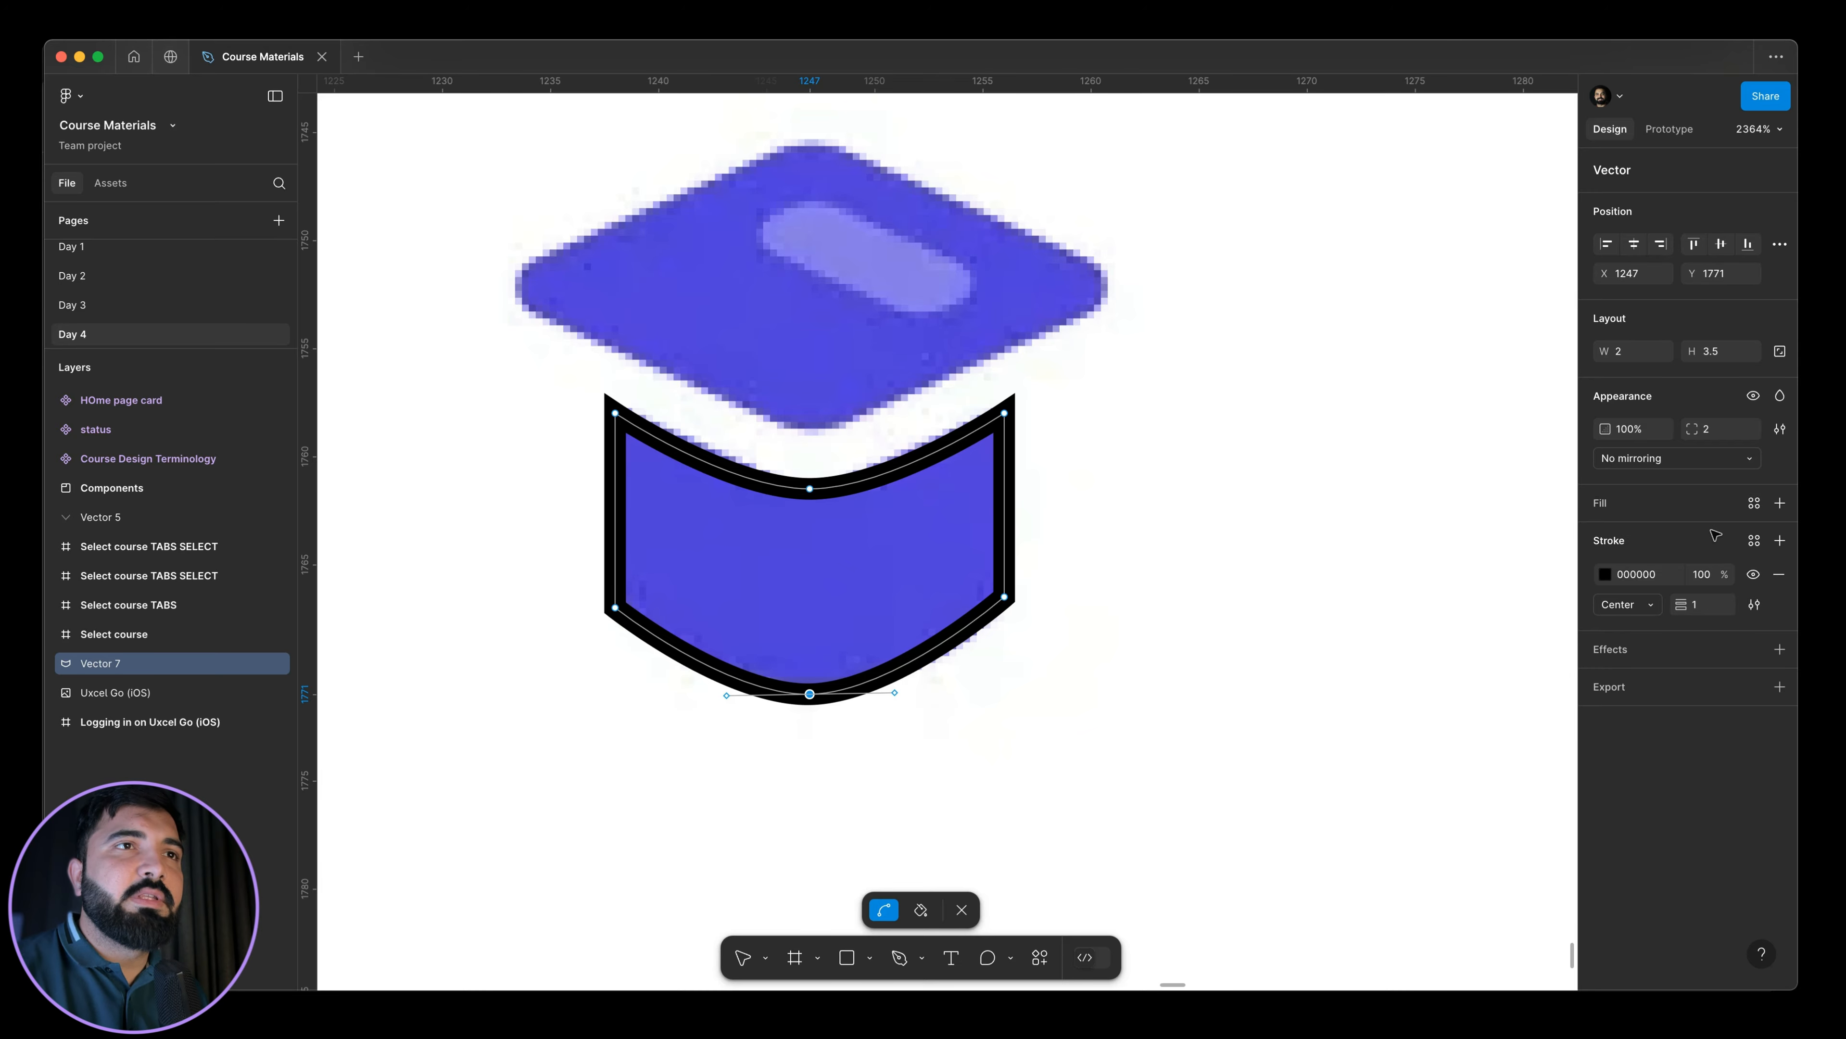
# Fill the traced base with purple 523FEC sampled from the reference cap, remove its stroke and finish editing the path.
pyautogui.click(1779, 503)
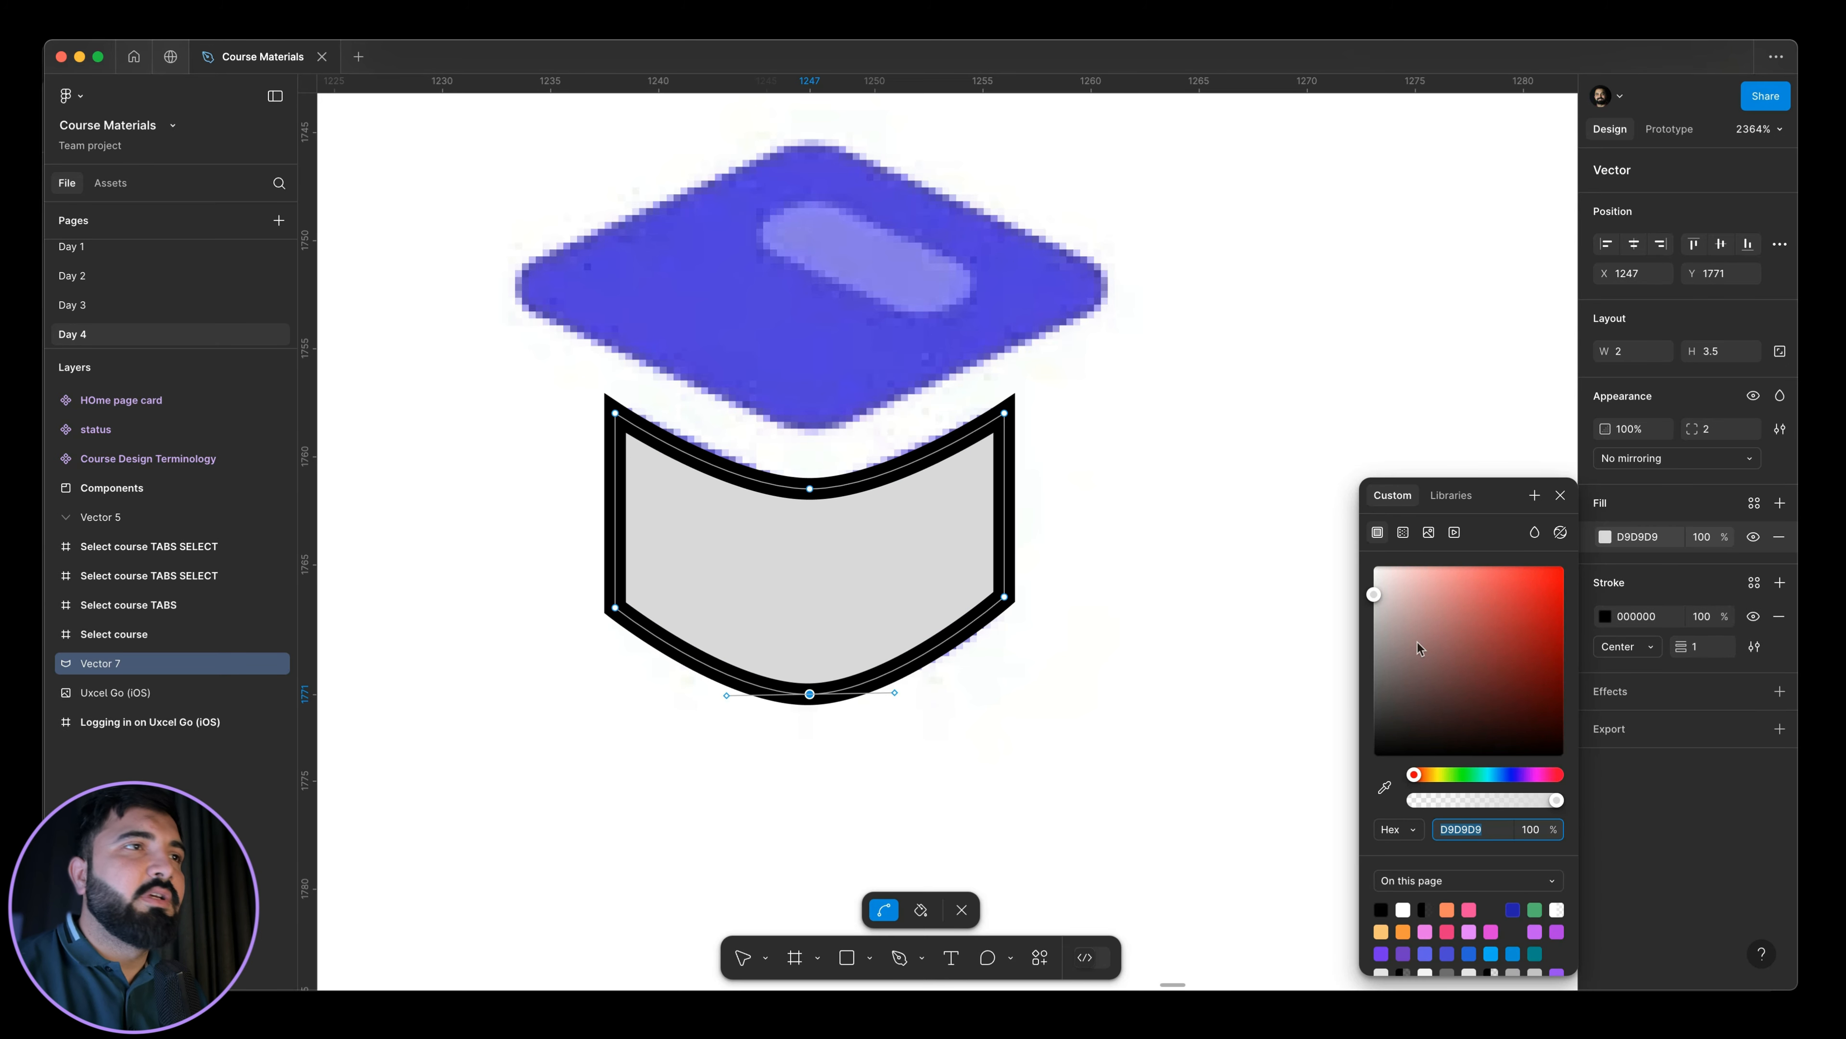
pyautogui.click(1384, 787)
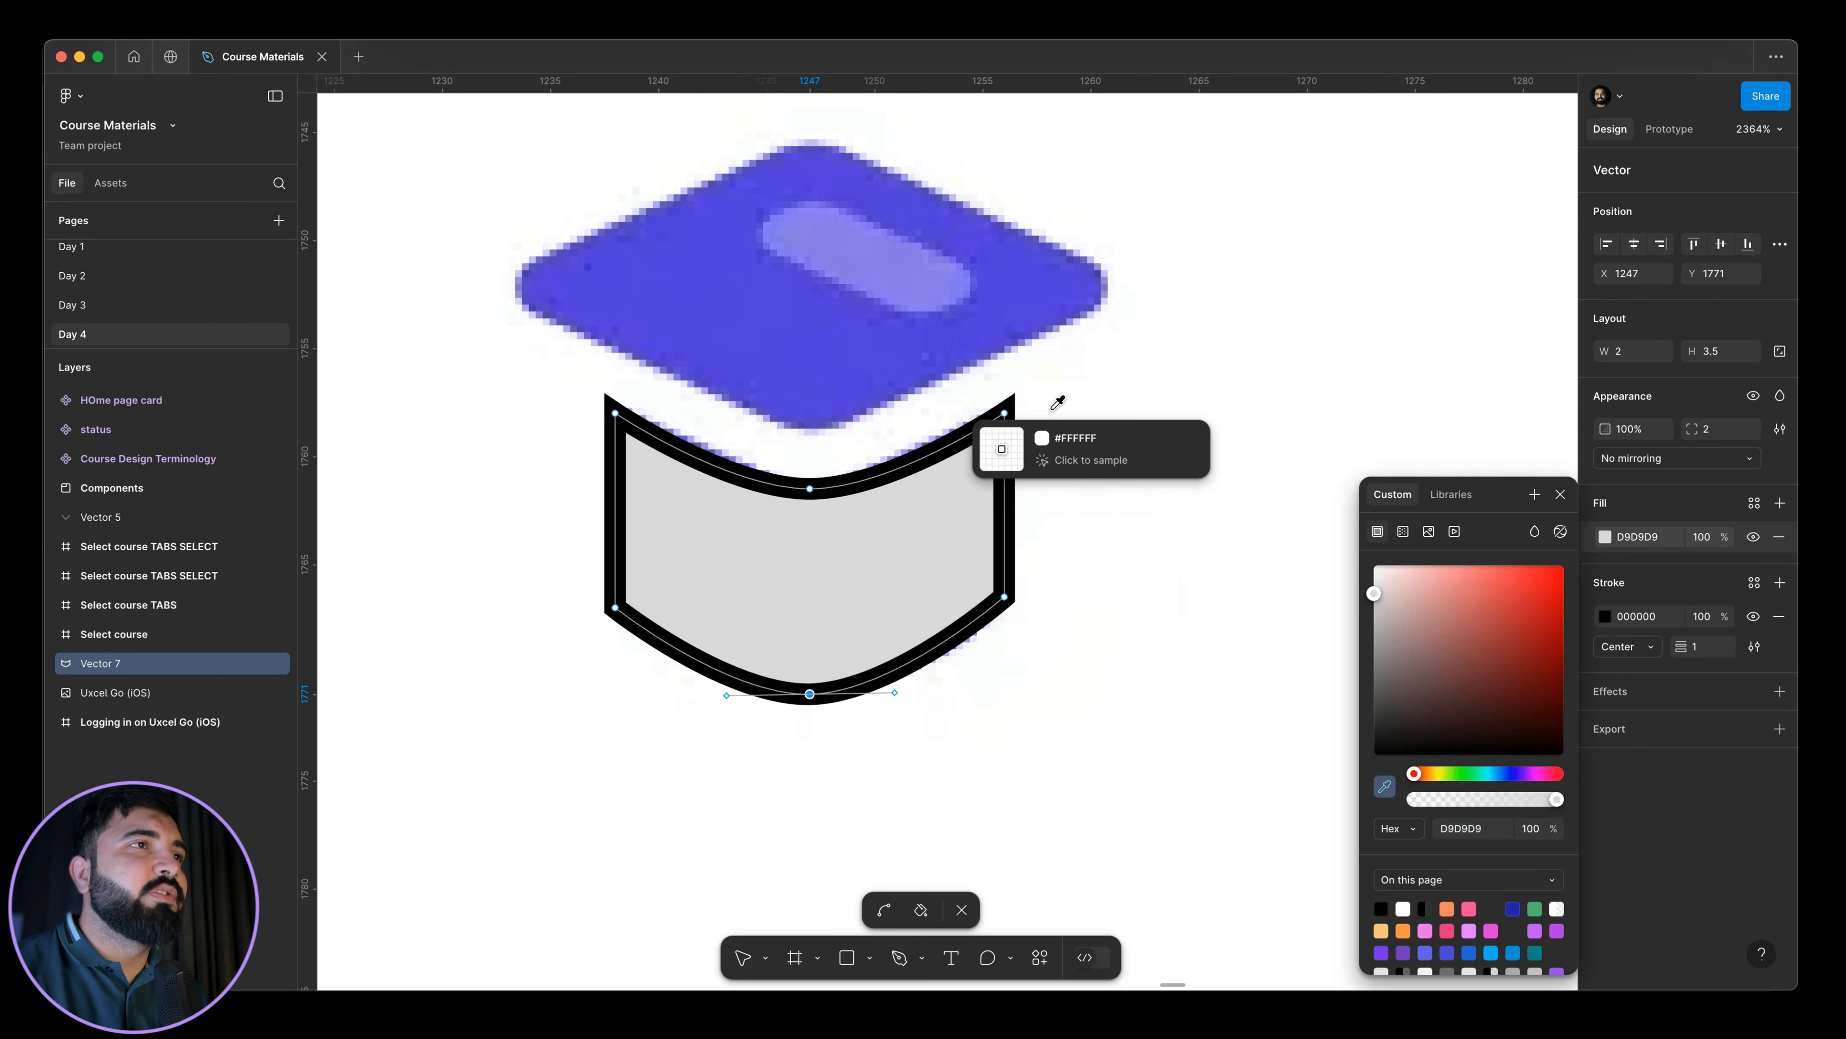
pyautogui.click(1022, 298)
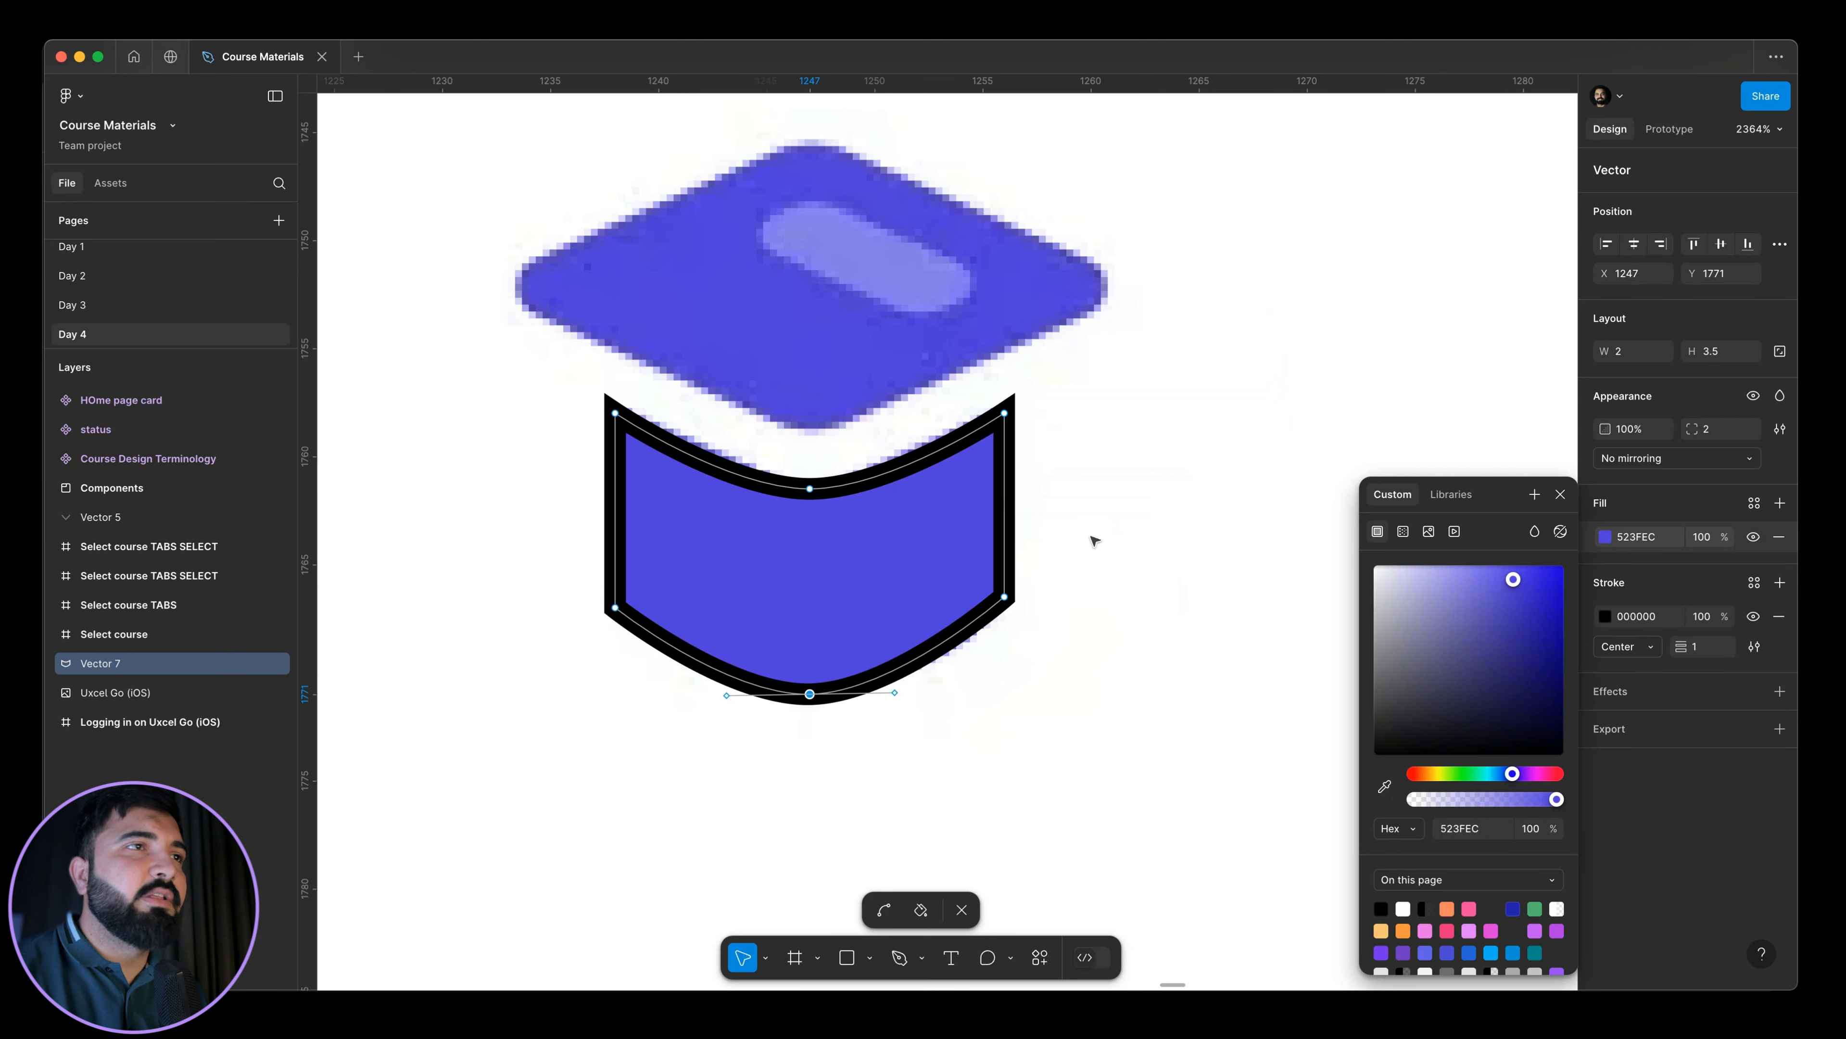
pyautogui.click(1784, 626)
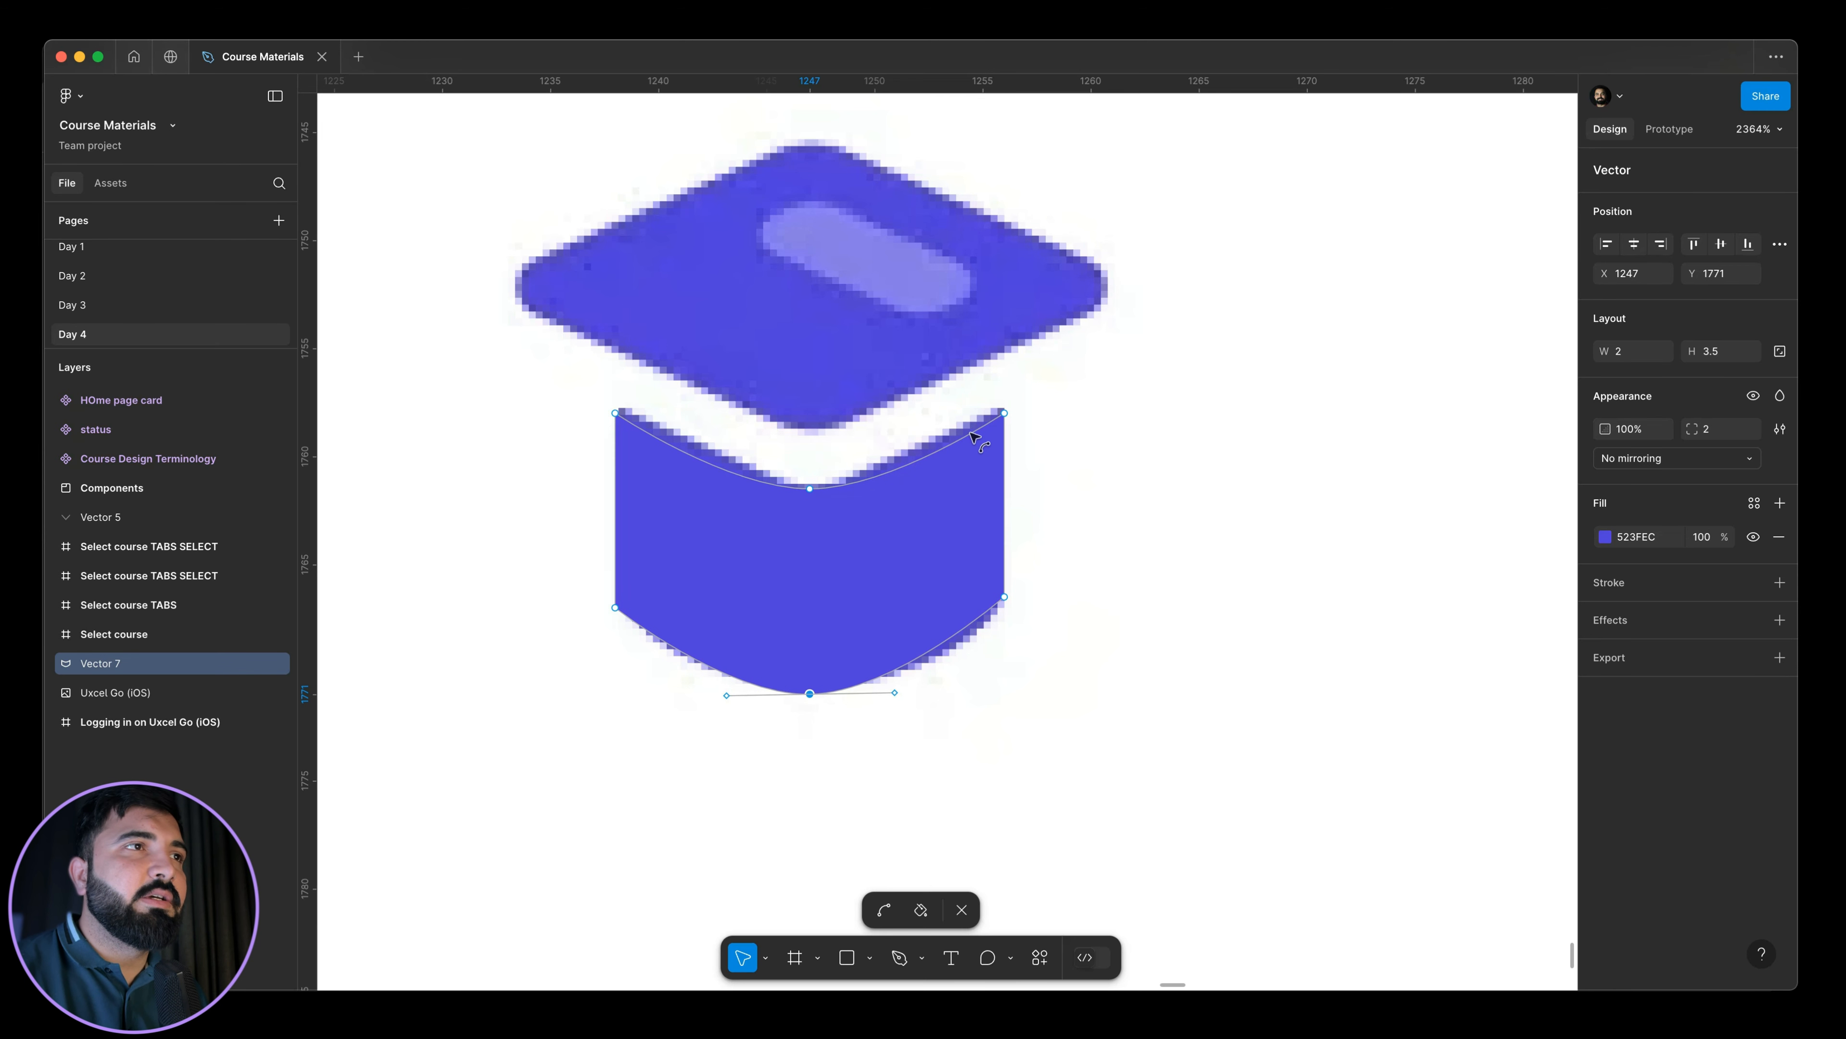
pyautogui.scroll(5, 1141, 437)
pyautogui.scroll(-3, 1298, 433)
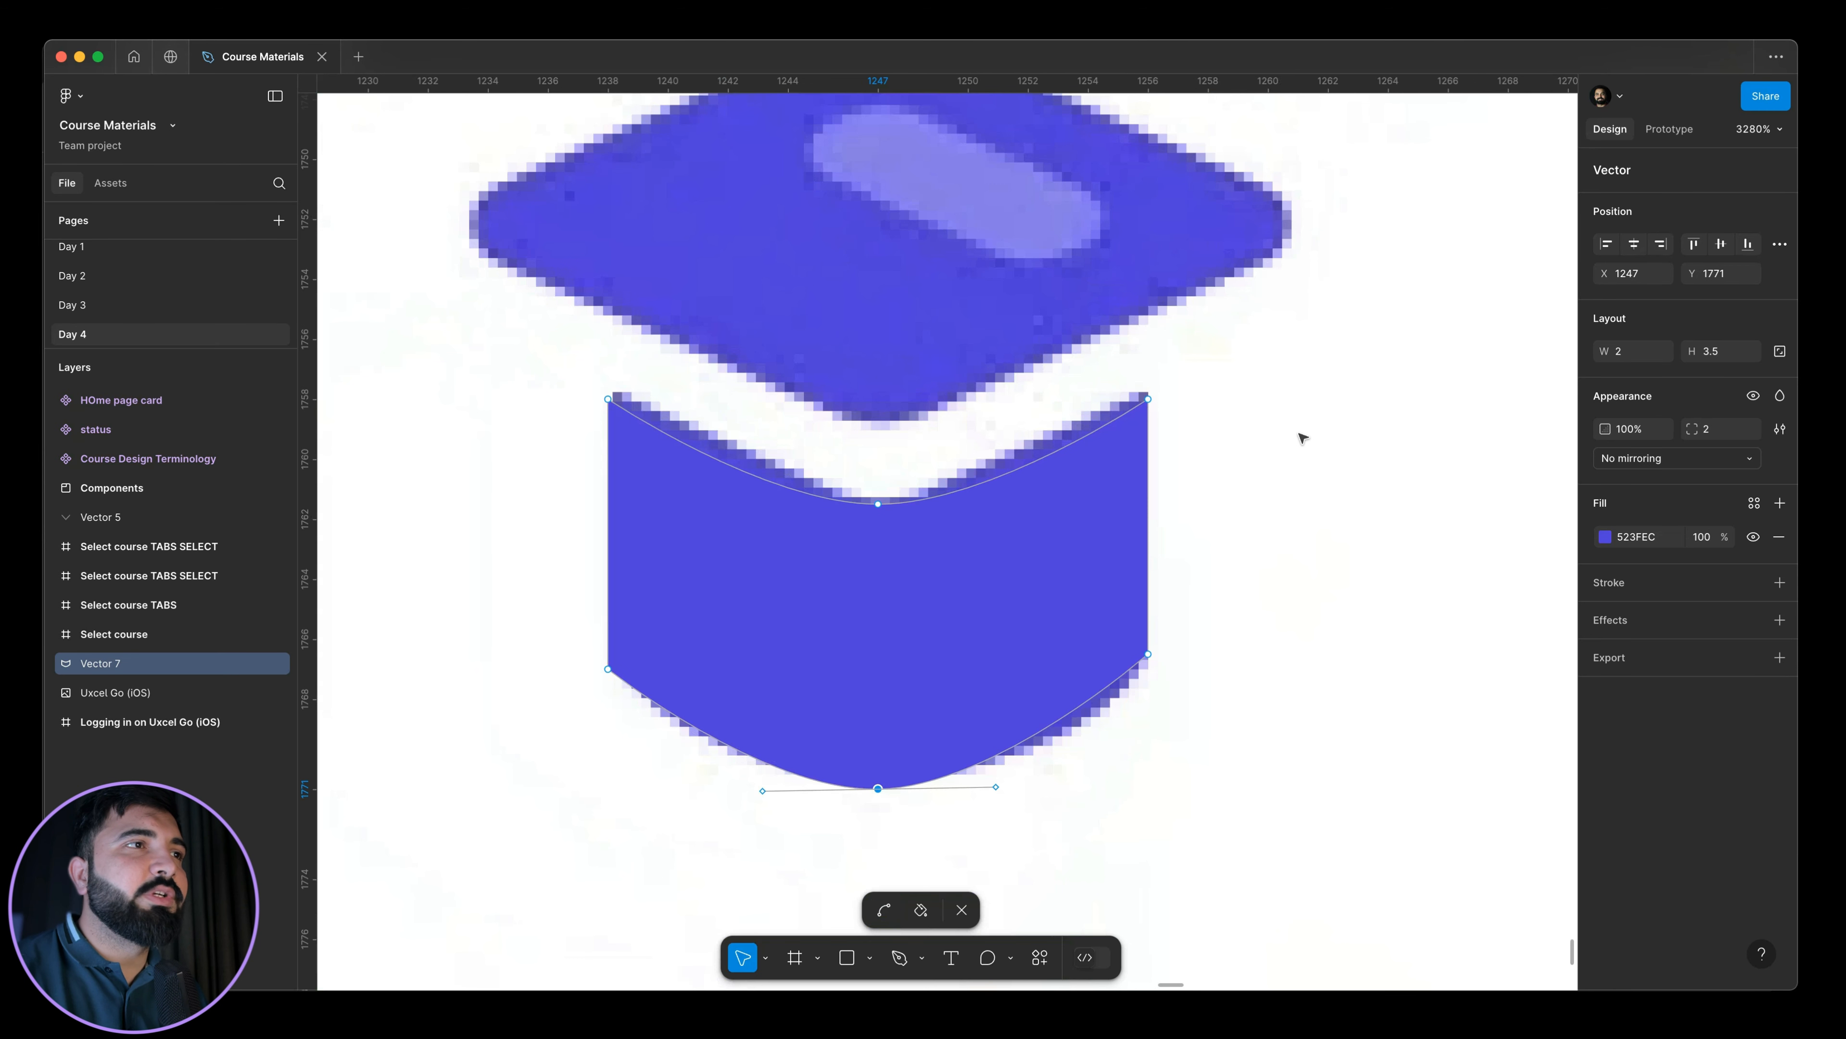
pyautogui.press('Escape')
pyautogui.scroll(-5, 1165, 424)
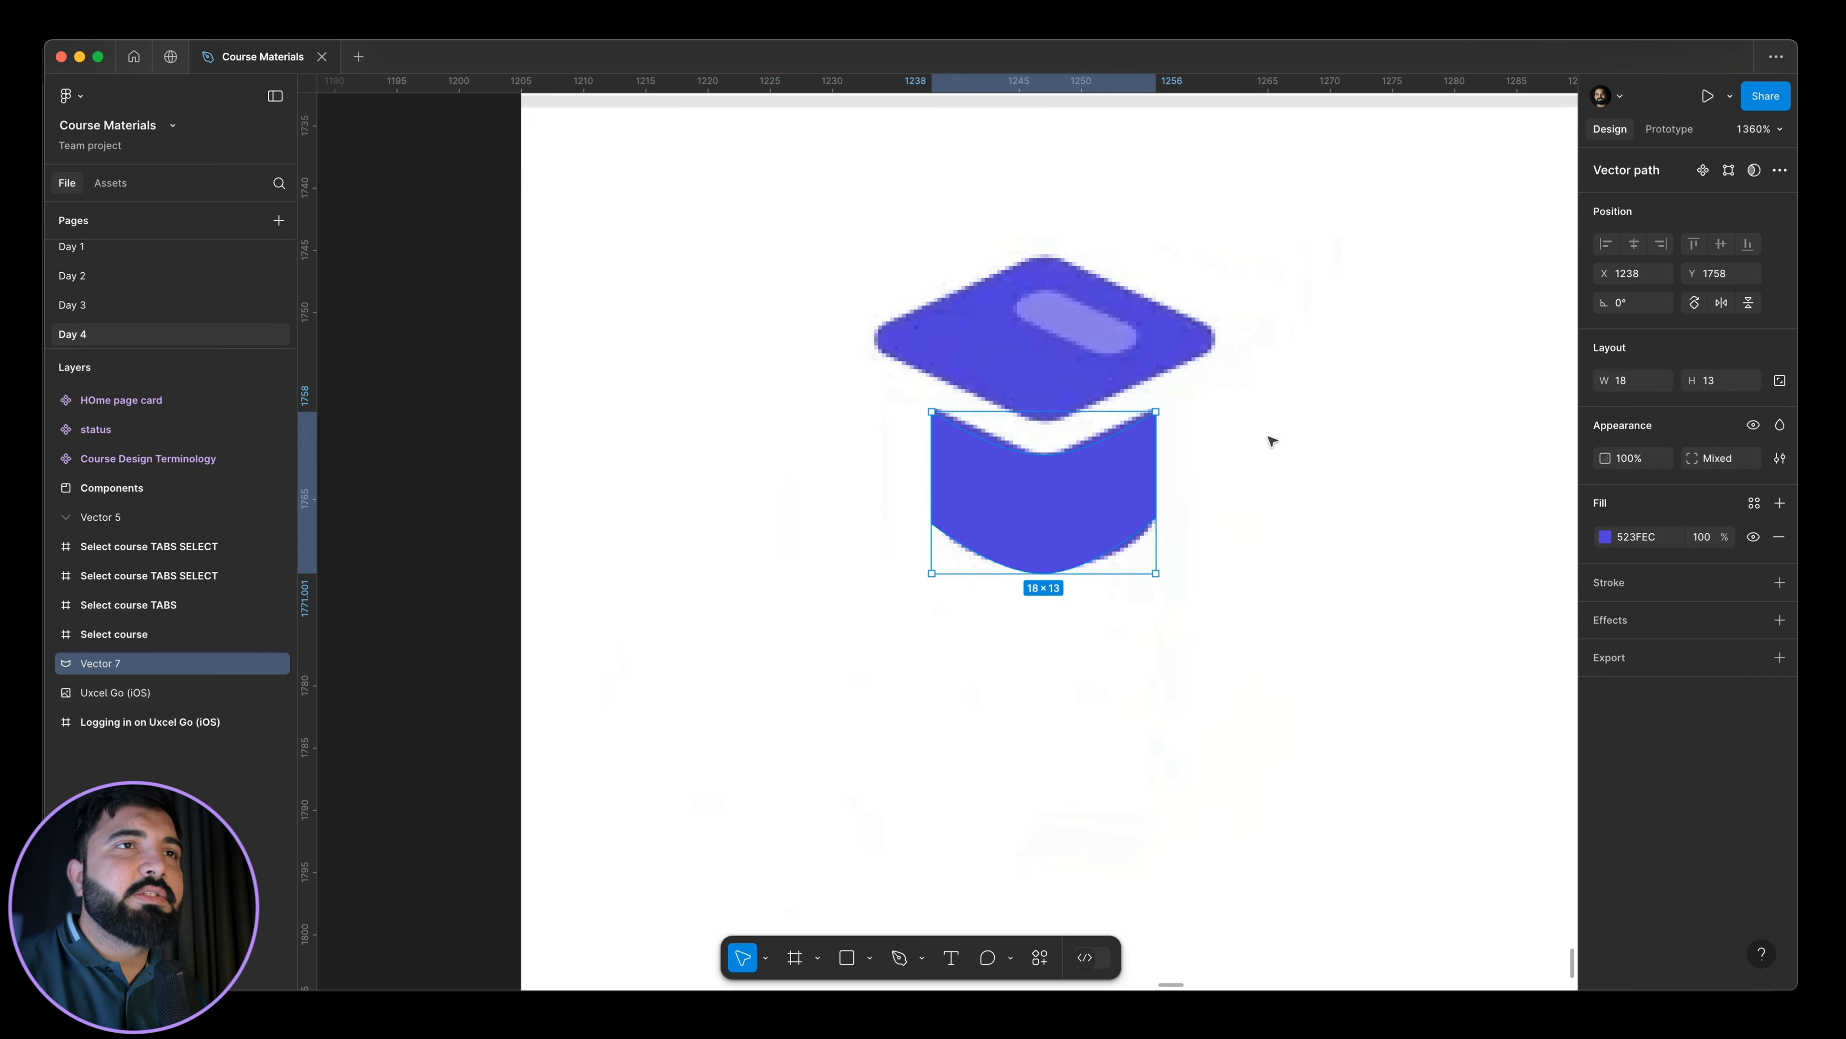
# Move the traced base sideways to X 1252, partly clear of the reference cap.
pyautogui.scroll(5, 1194, 459)
pyautogui.hotkey('shift', 'Right')
pyautogui.press('Right')
pyautogui.press('Right')
pyautogui.press('Right')
pyautogui.press('Right')
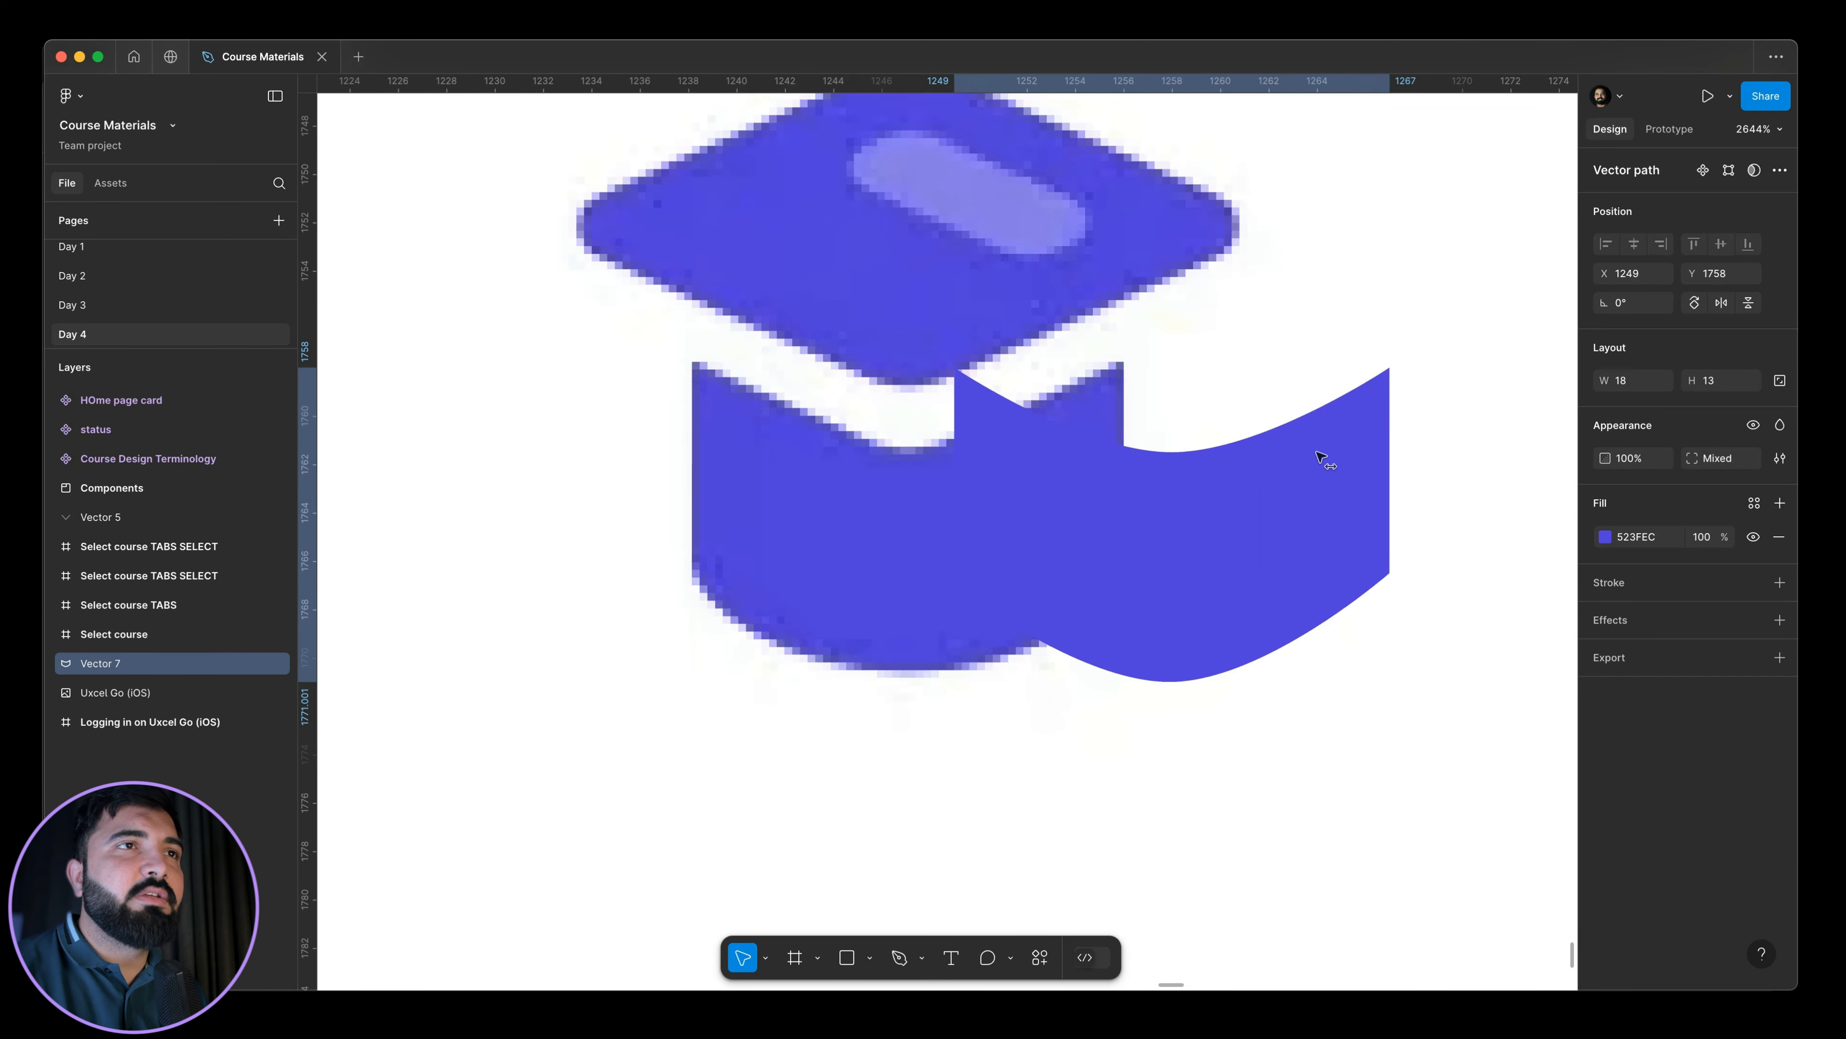
# Try corner radii of 4, 2 and 1 on the traced base shape.
pyautogui.click(1728, 460)
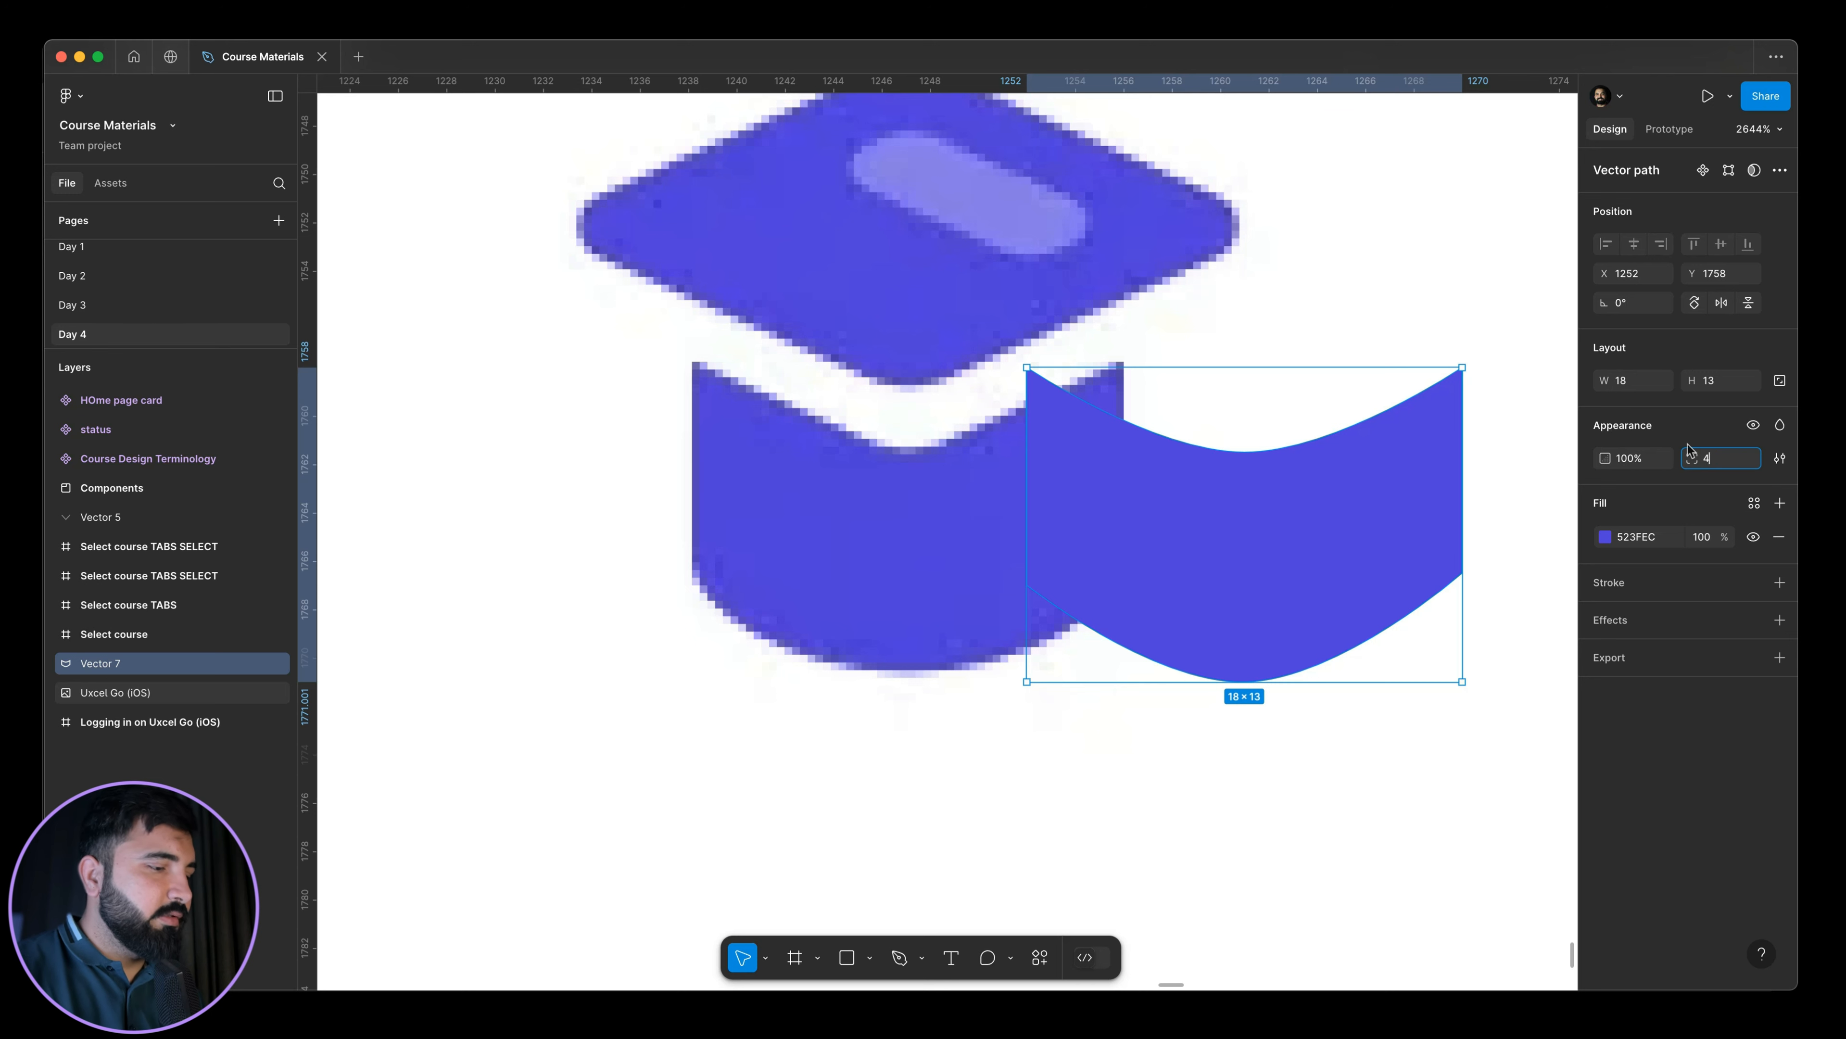
pyautogui.write('4')
pyautogui.press('Return')
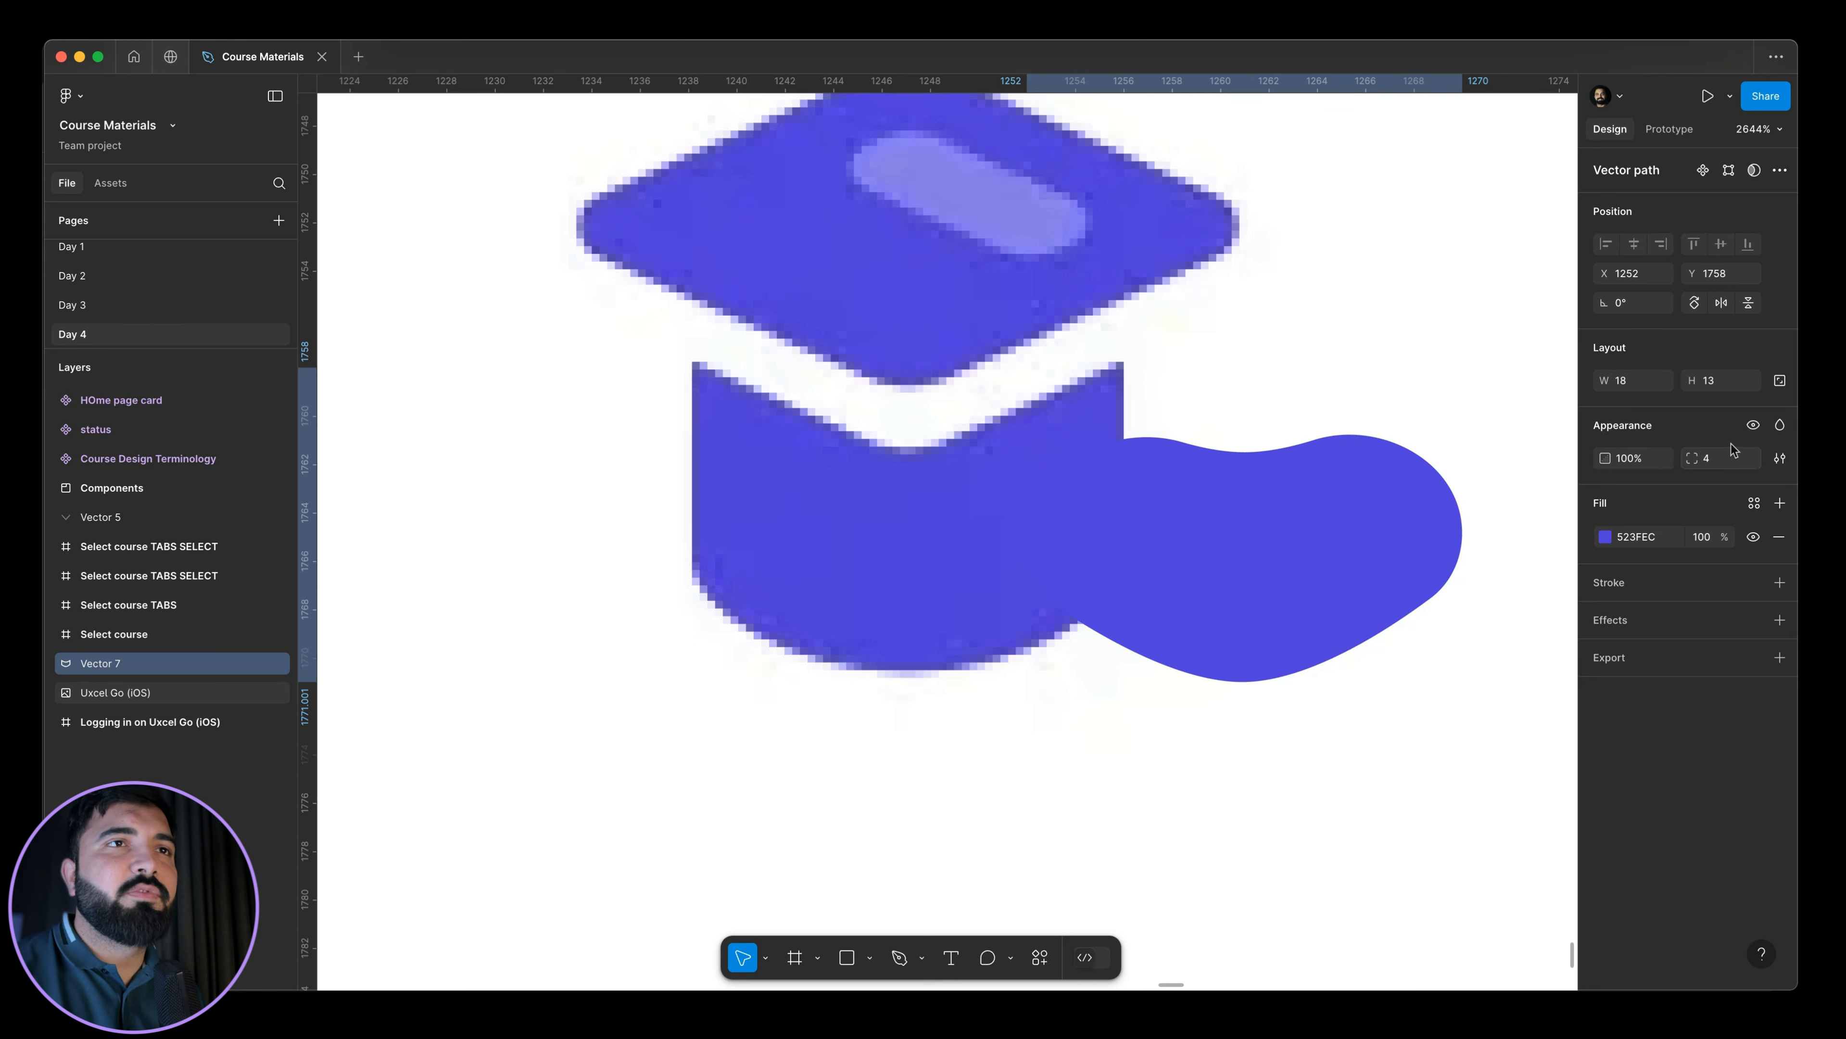
pyautogui.click(1718, 465)
pyautogui.write('2')
pyautogui.press('Return')
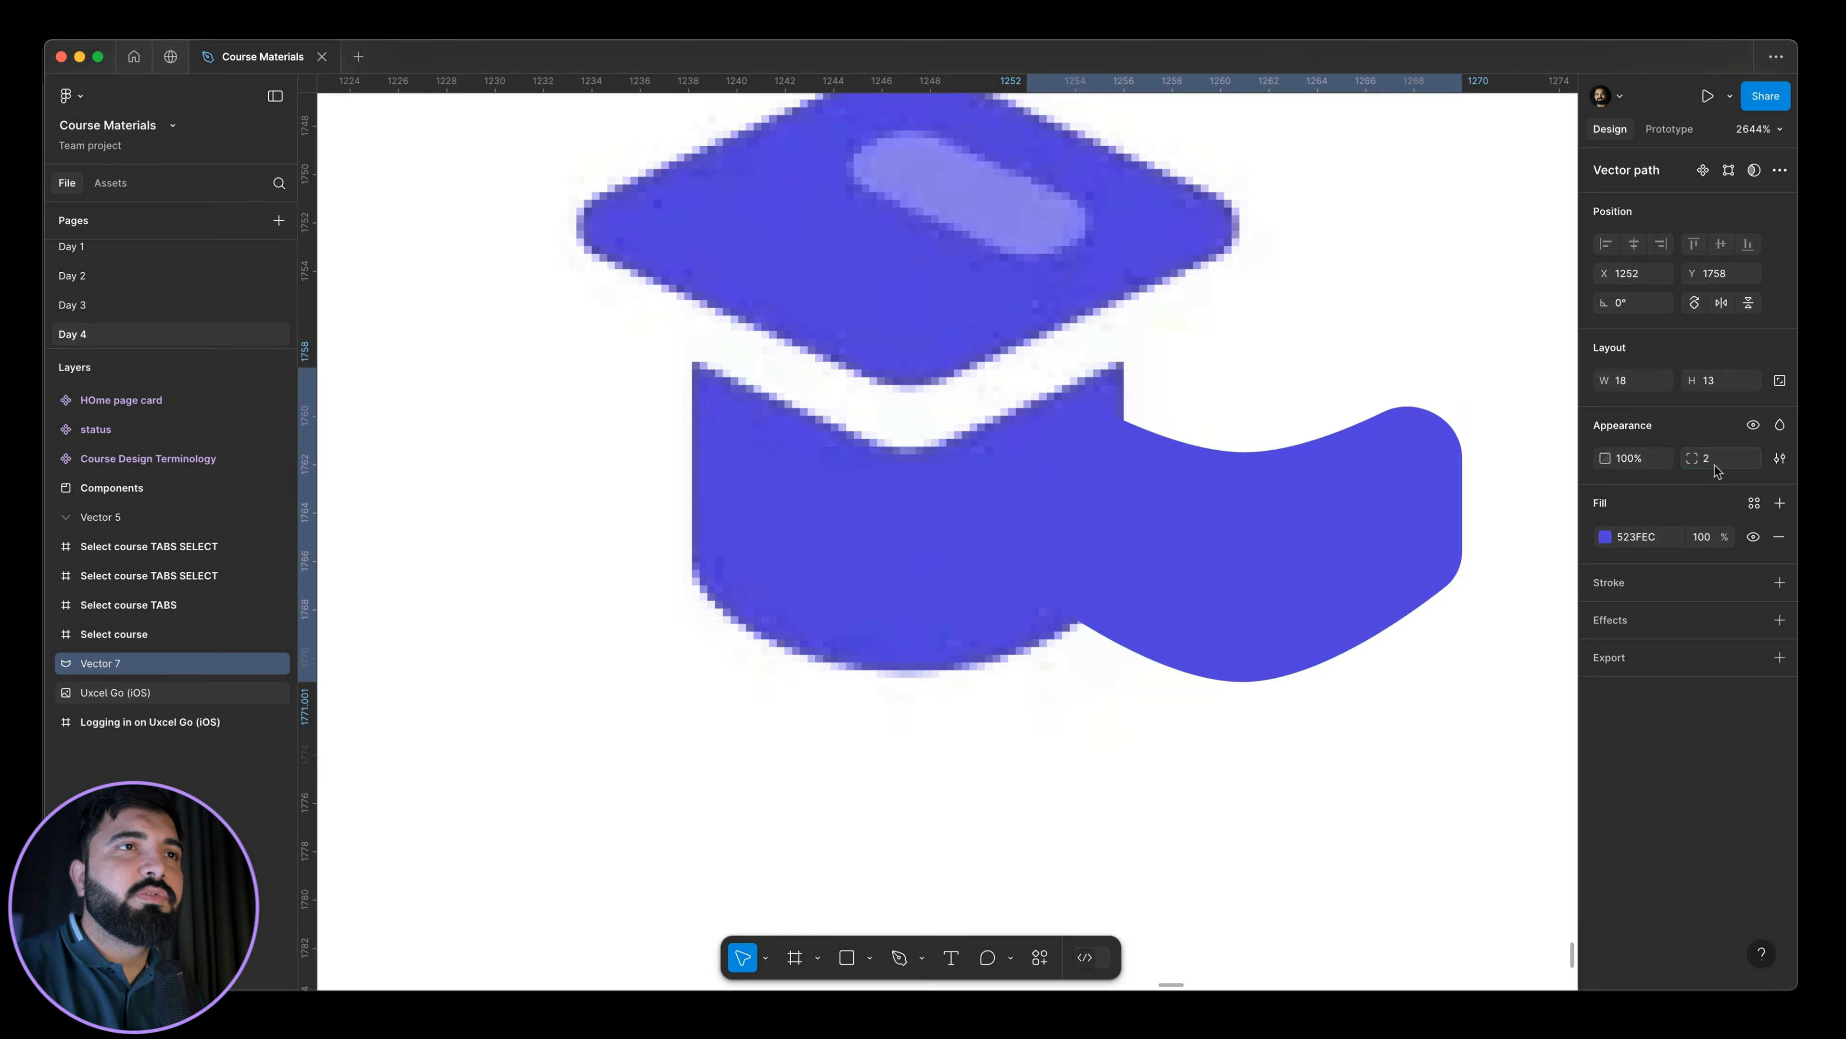
pyautogui.click(1717, 466)
pyautogui.write('1')
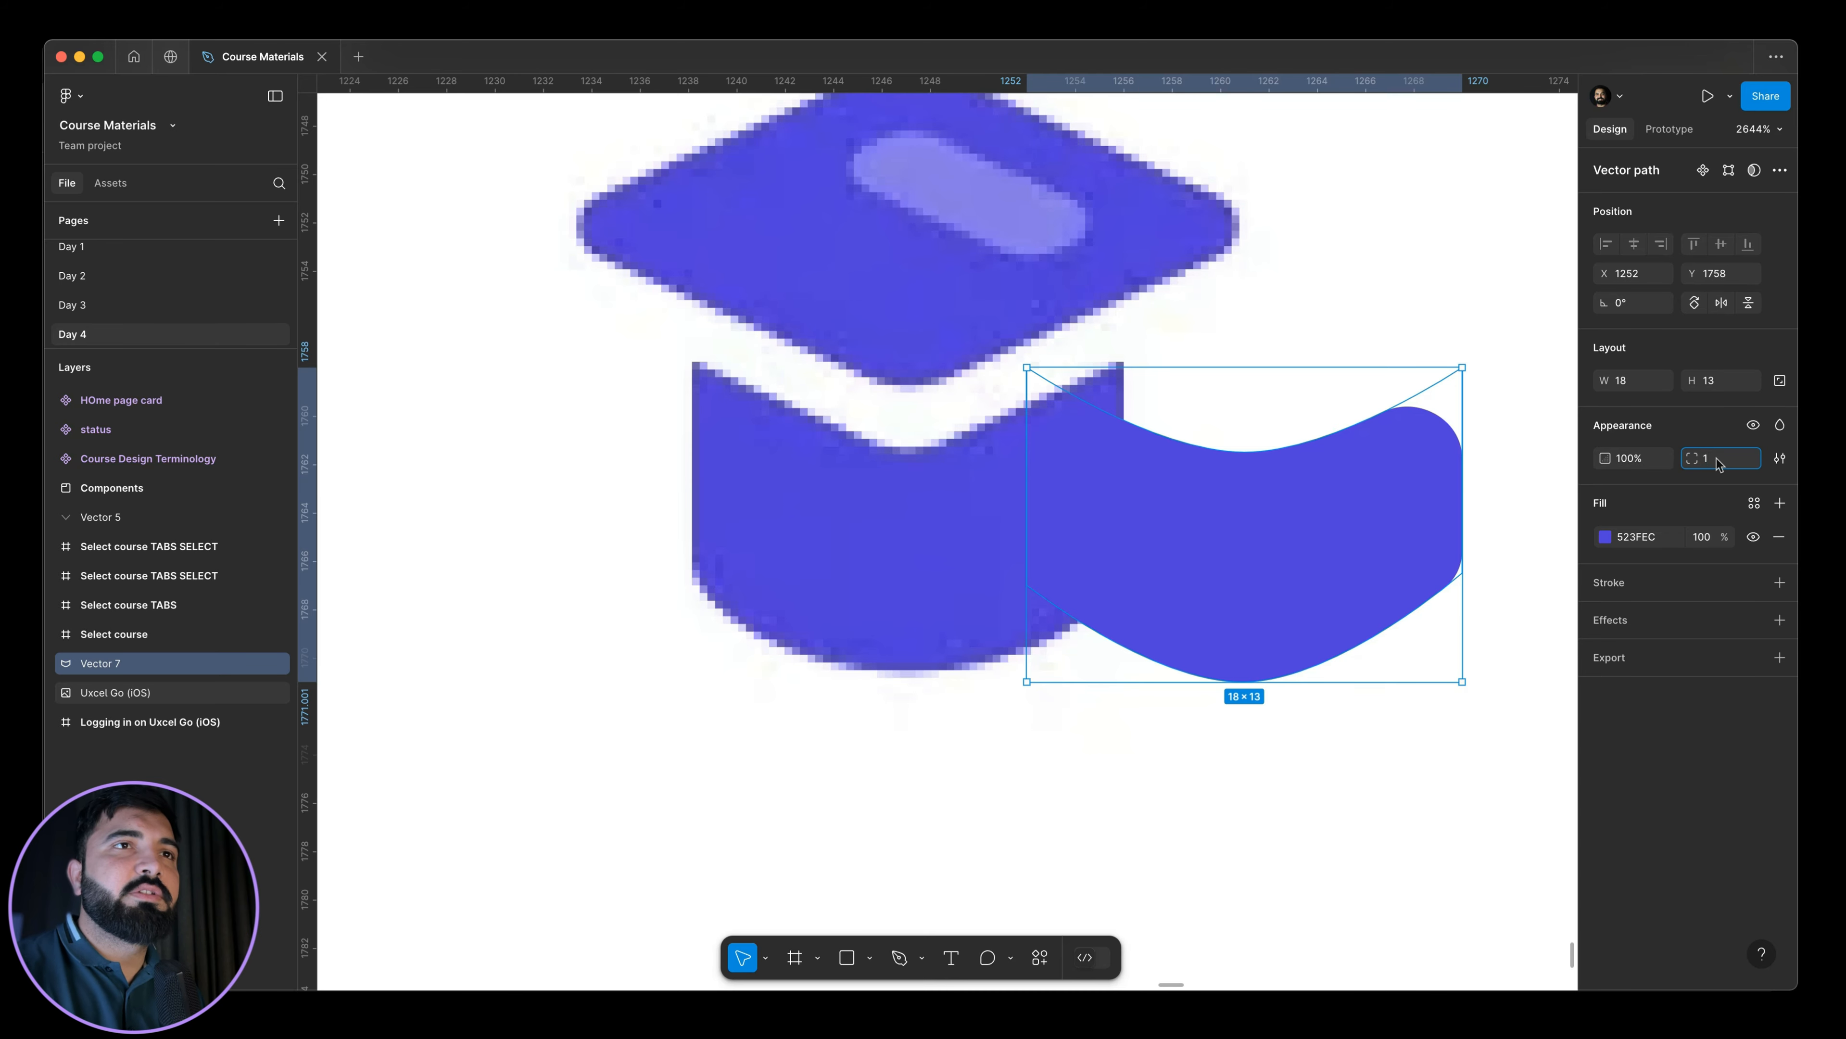
pyautogui.press('Return')
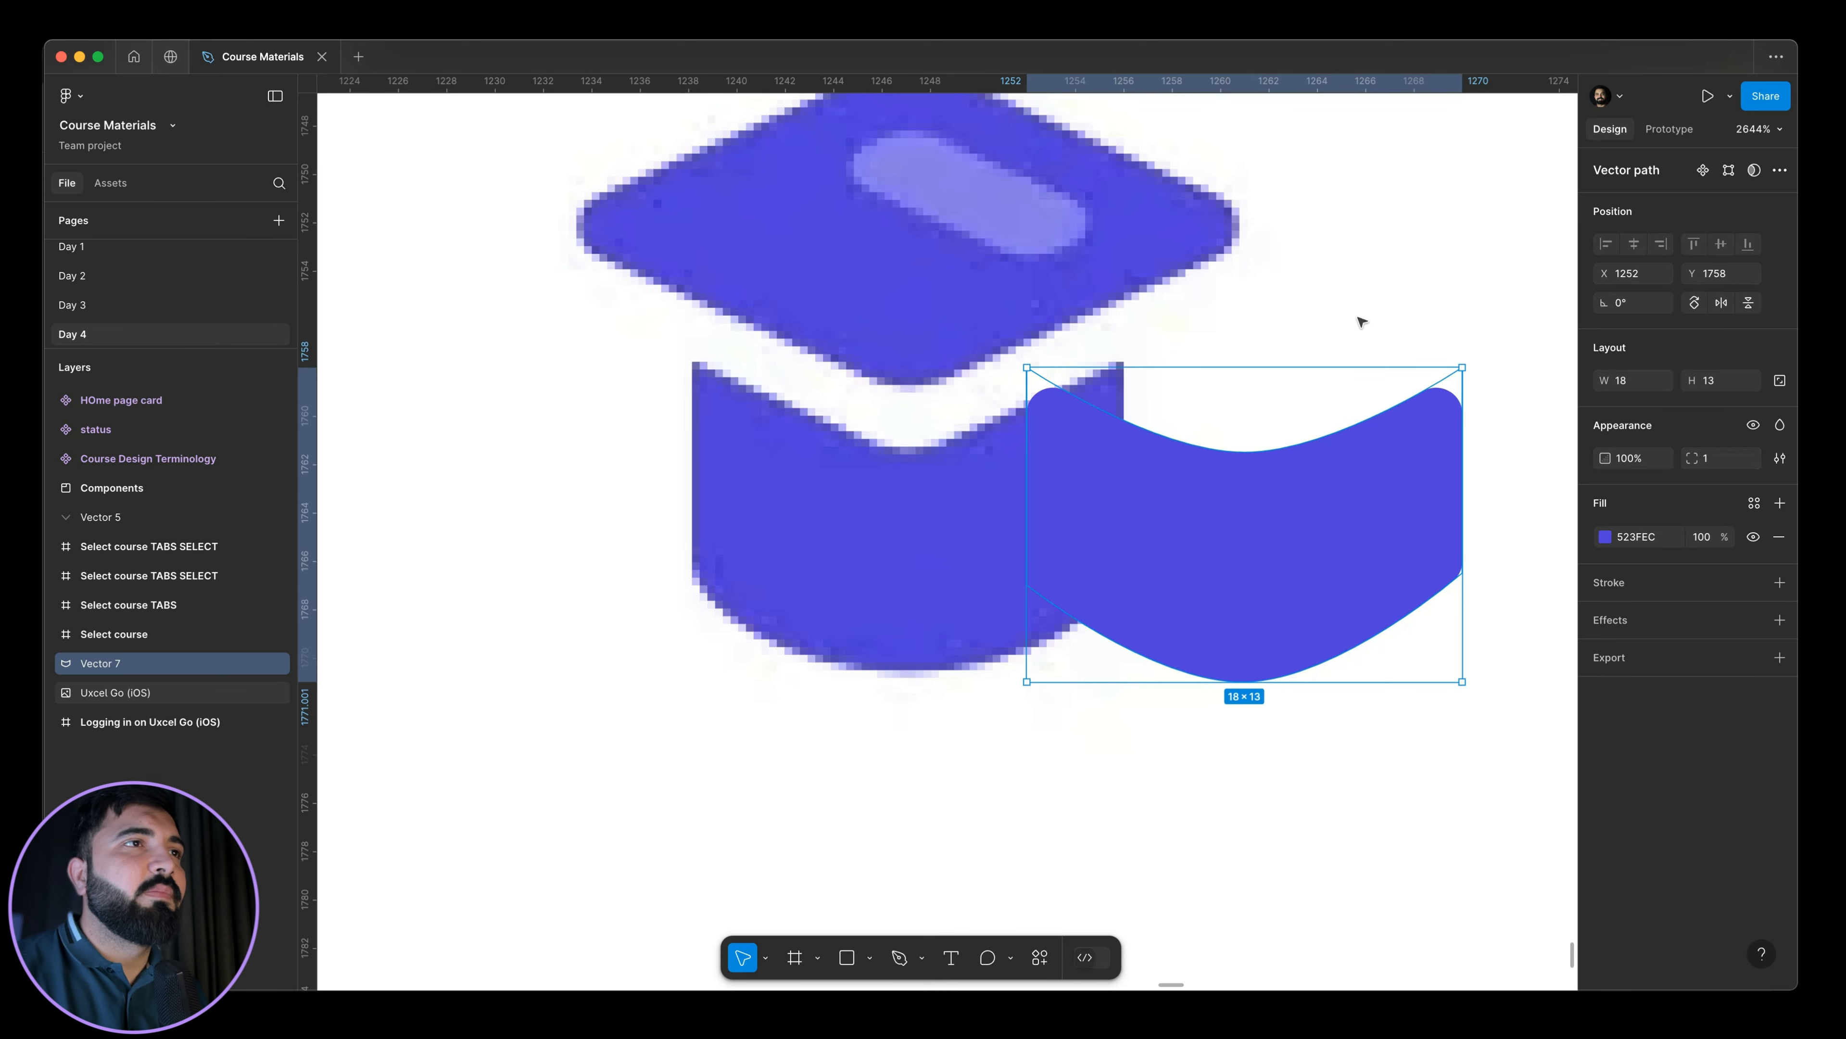
# Move the rounded base shape below and to the right of the reference cap, to X 1254, Y 1770.
pyautogui.click(1360, 317)
pyautogui.scroll(-3, 1091, 422)
pyautogui.moveTo(1194, 503); pyautogui.dragTo(1188, 783)
pyautogui.press('super+z')
pyautogui.moveTo(1293, 480); pyautogui.dragTo(1318, 697)
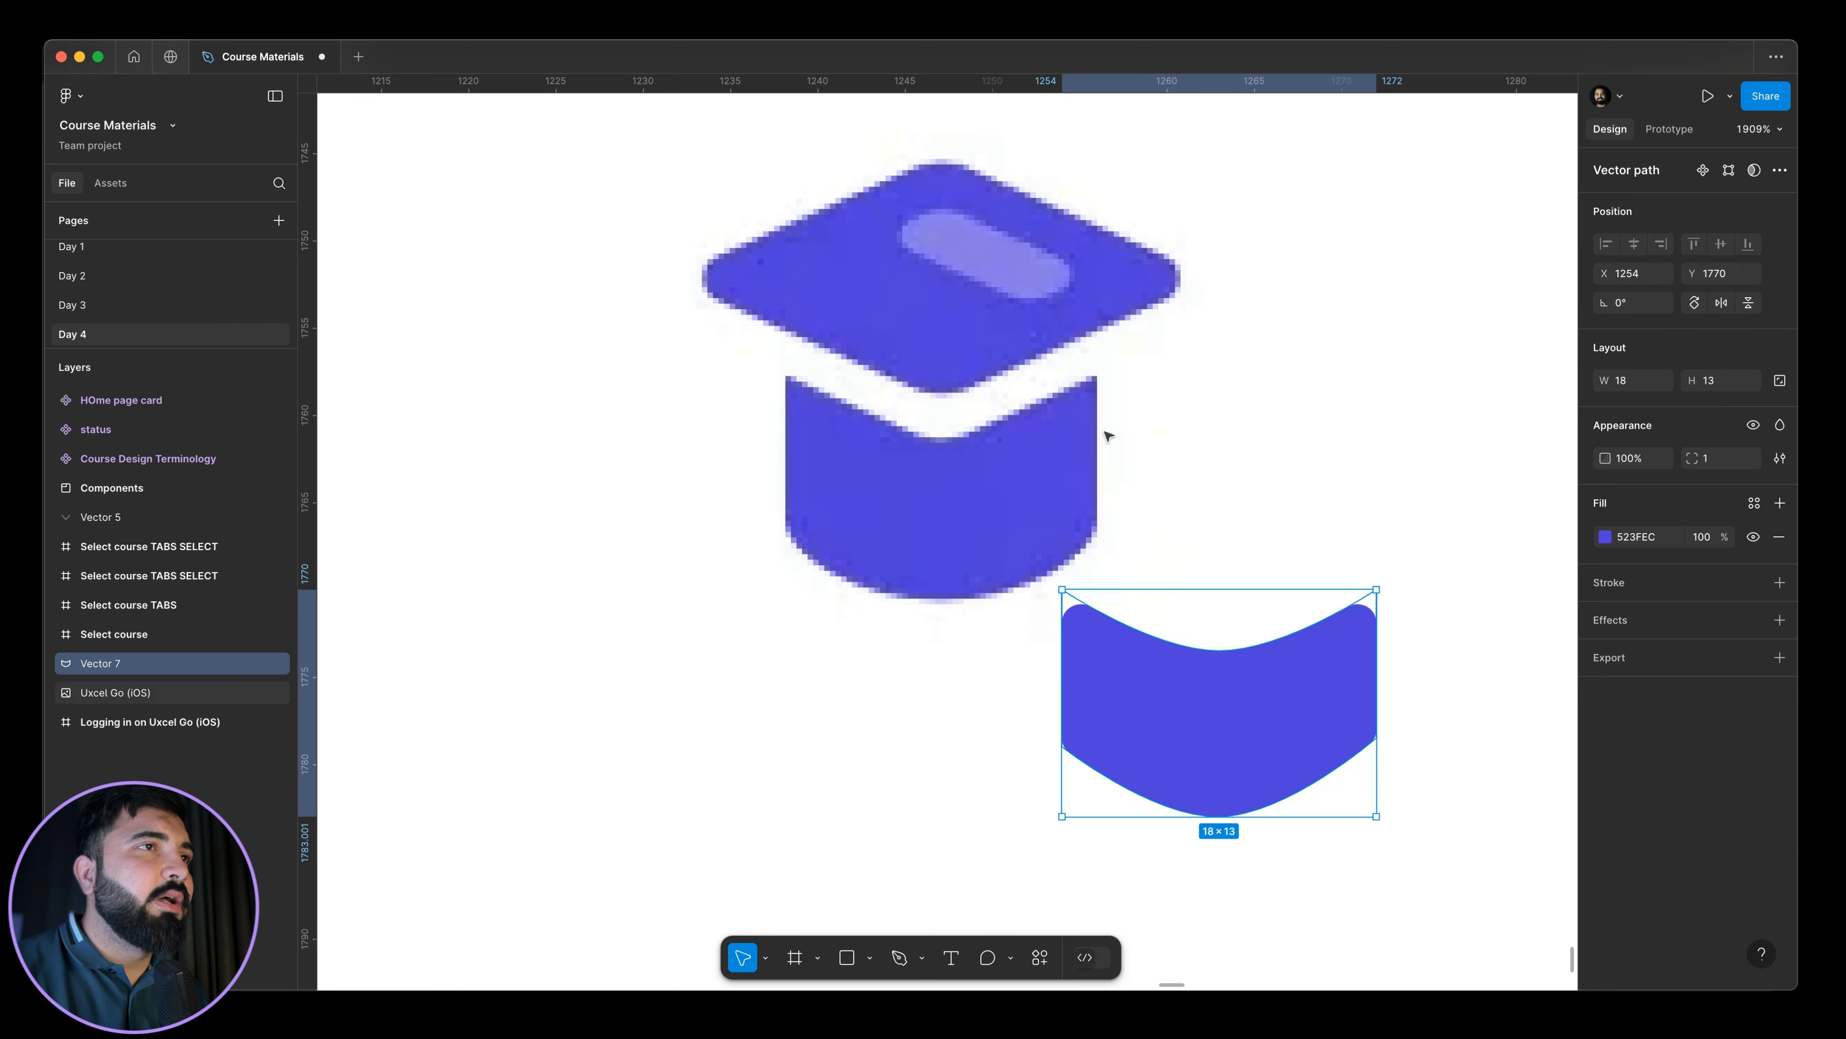
# Place the base shape back over the reference cap's base at X 1238, Y 1758.
pyautogui.scroll(5, 1082, 393)
pyautogui.scroll(-4, 1090, 385)
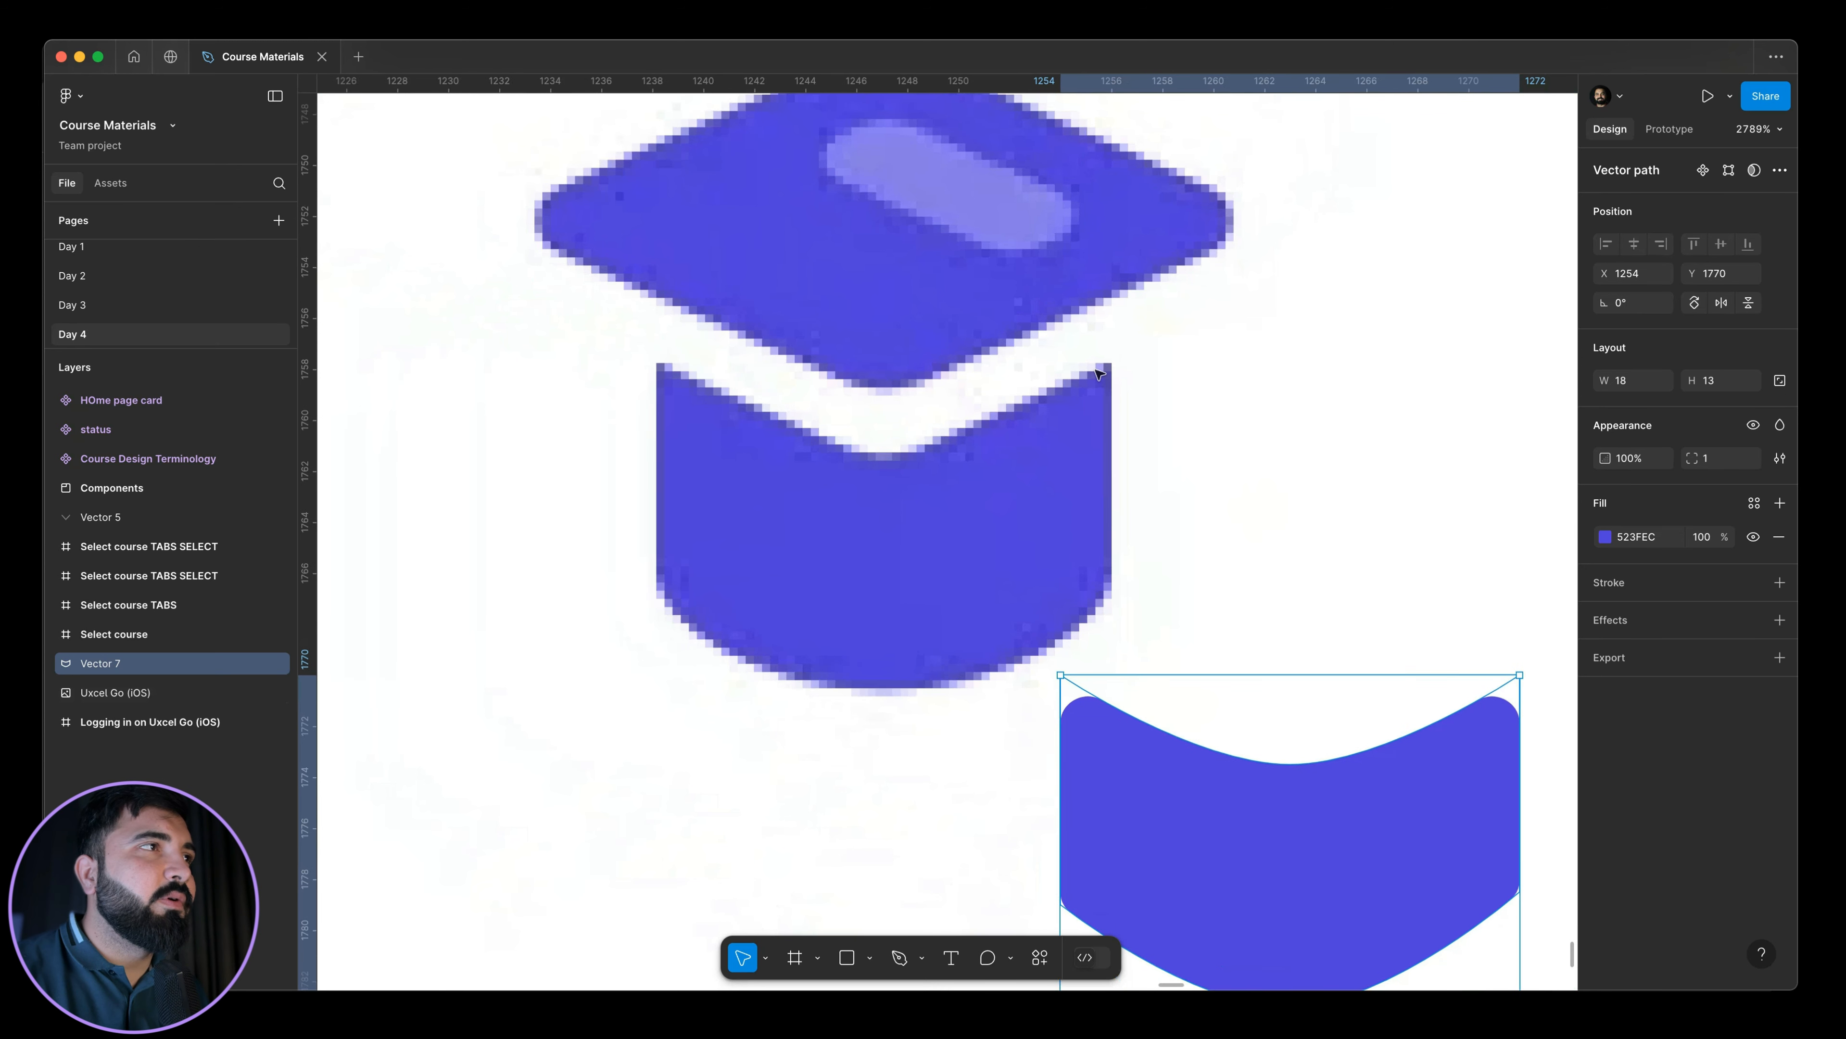
pyautogui.scroll(2, 1098, 375)
pyautogui.scroll(-4, 1096, 373)
pyautogui.moveTo(1254, 693); pyautogui.dragTo(1005, 500)
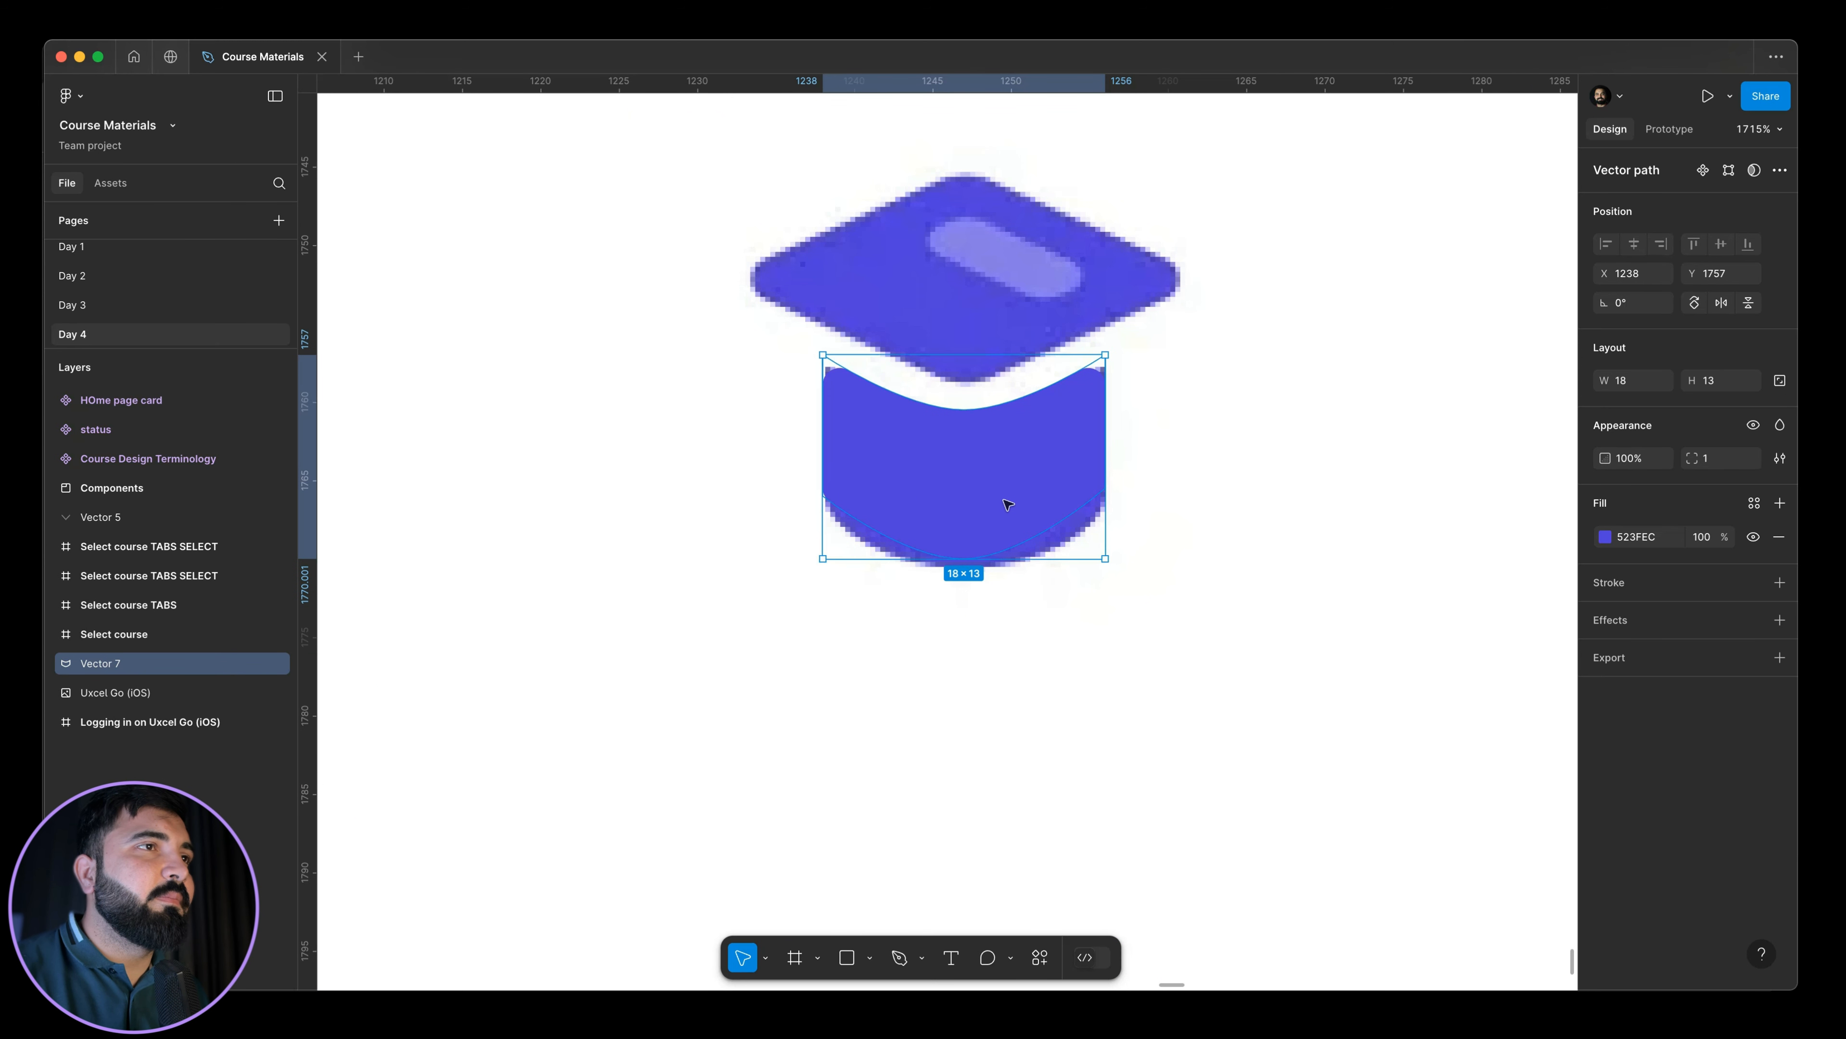
pyautogui.press('Down')
pyautogui.scroll(-1, 893, 416)
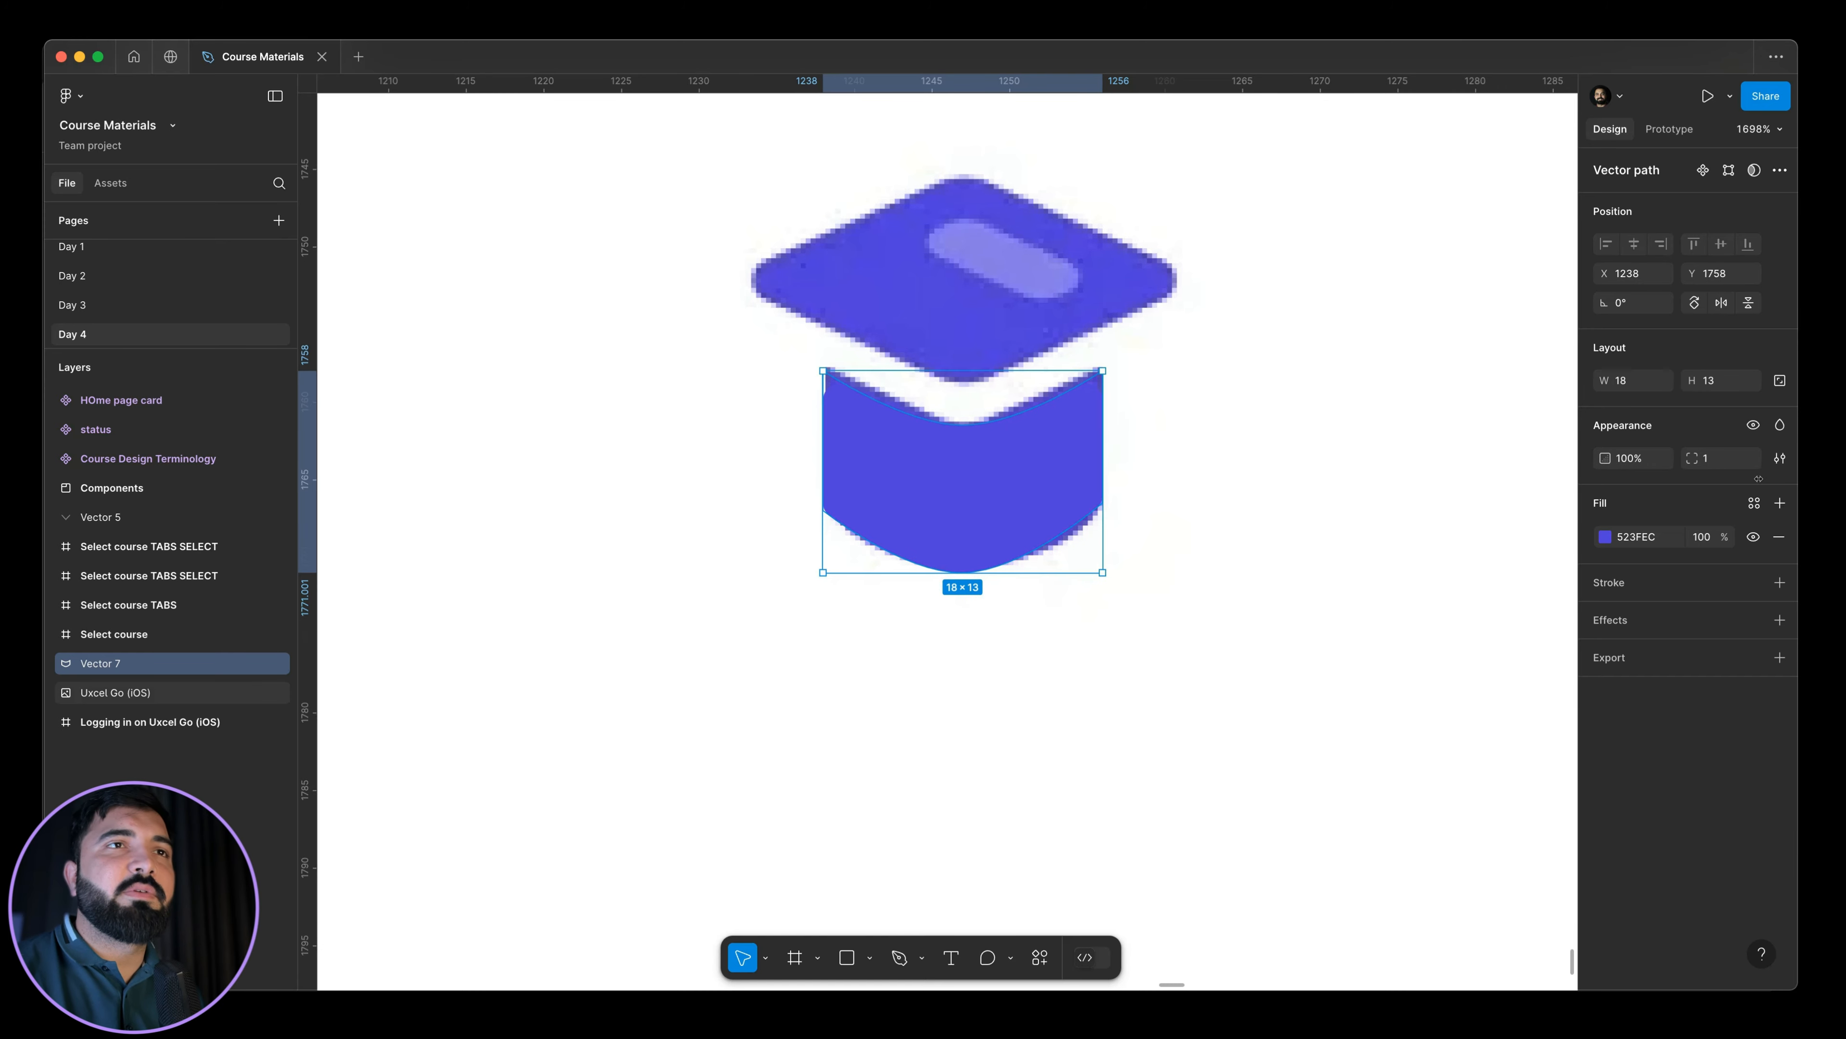
# Set the base shape's corner radius to 0.5, keeping it over the reference cap's base.
pyautogui.click(1738, 466)
pyautogui.write('0.5')
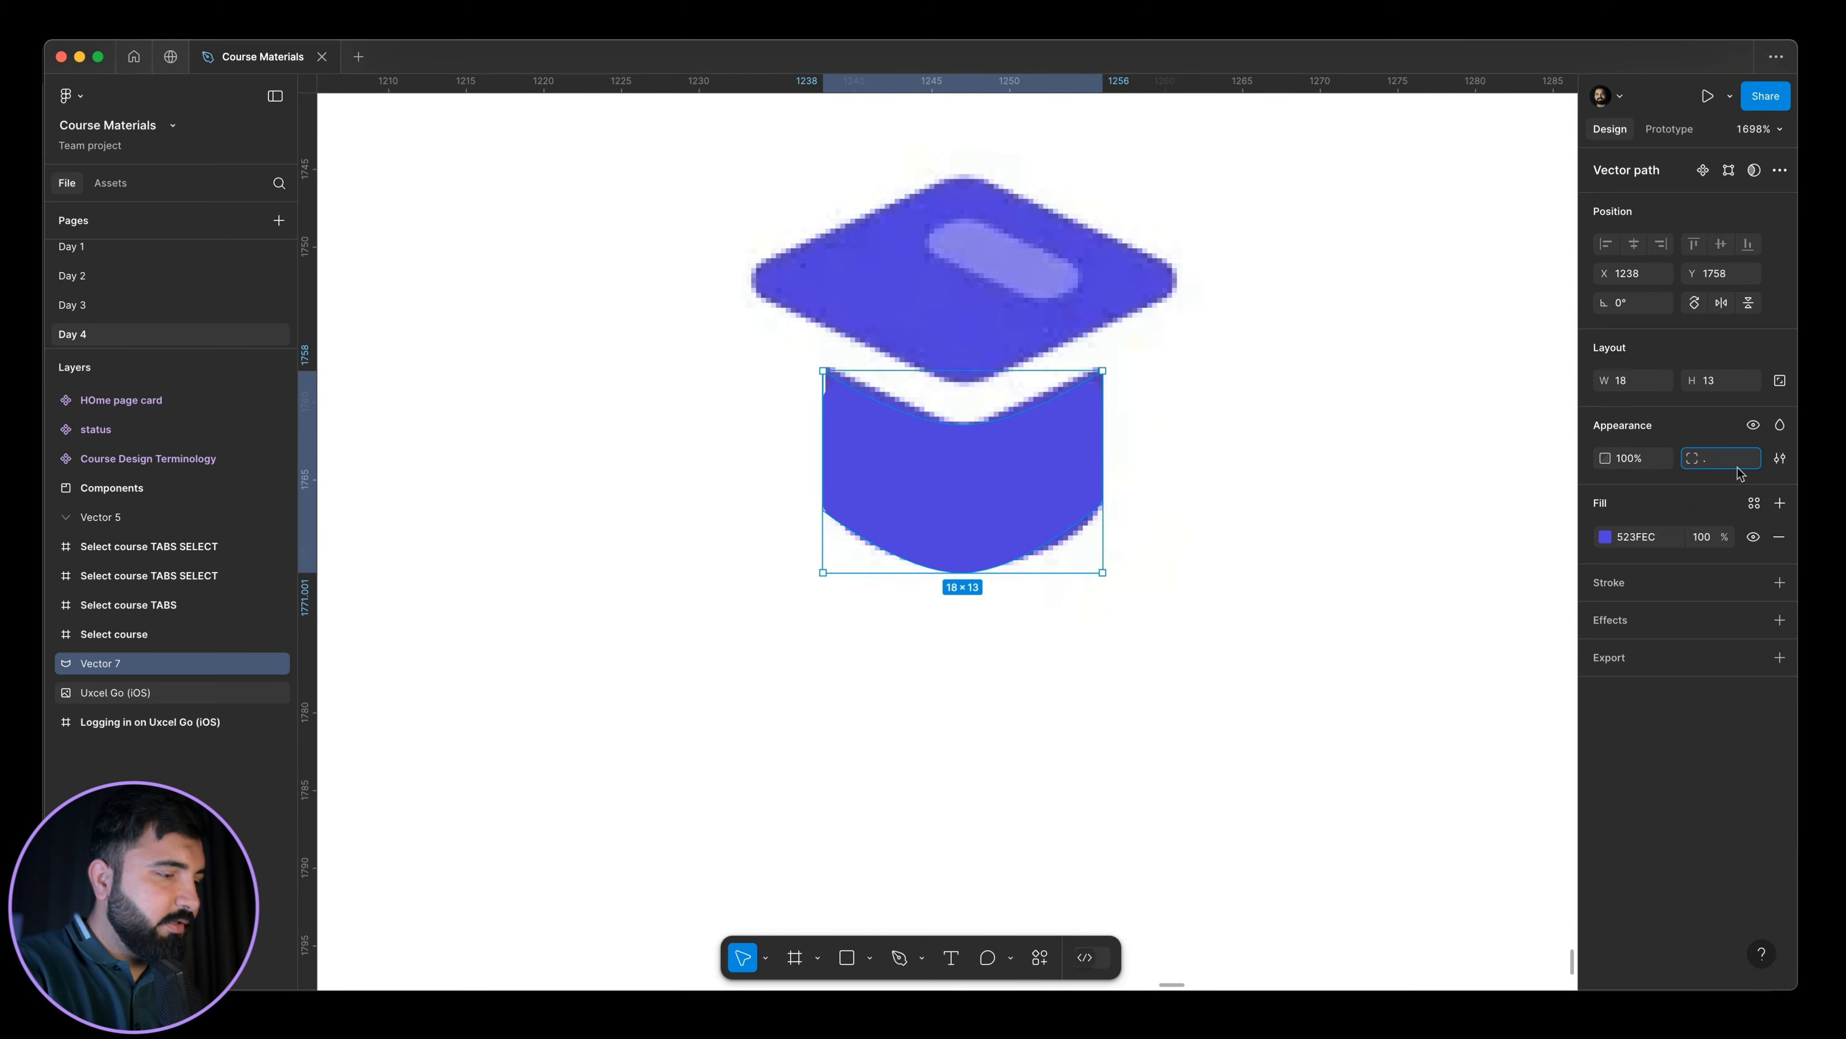
pyautogui.press('Return')
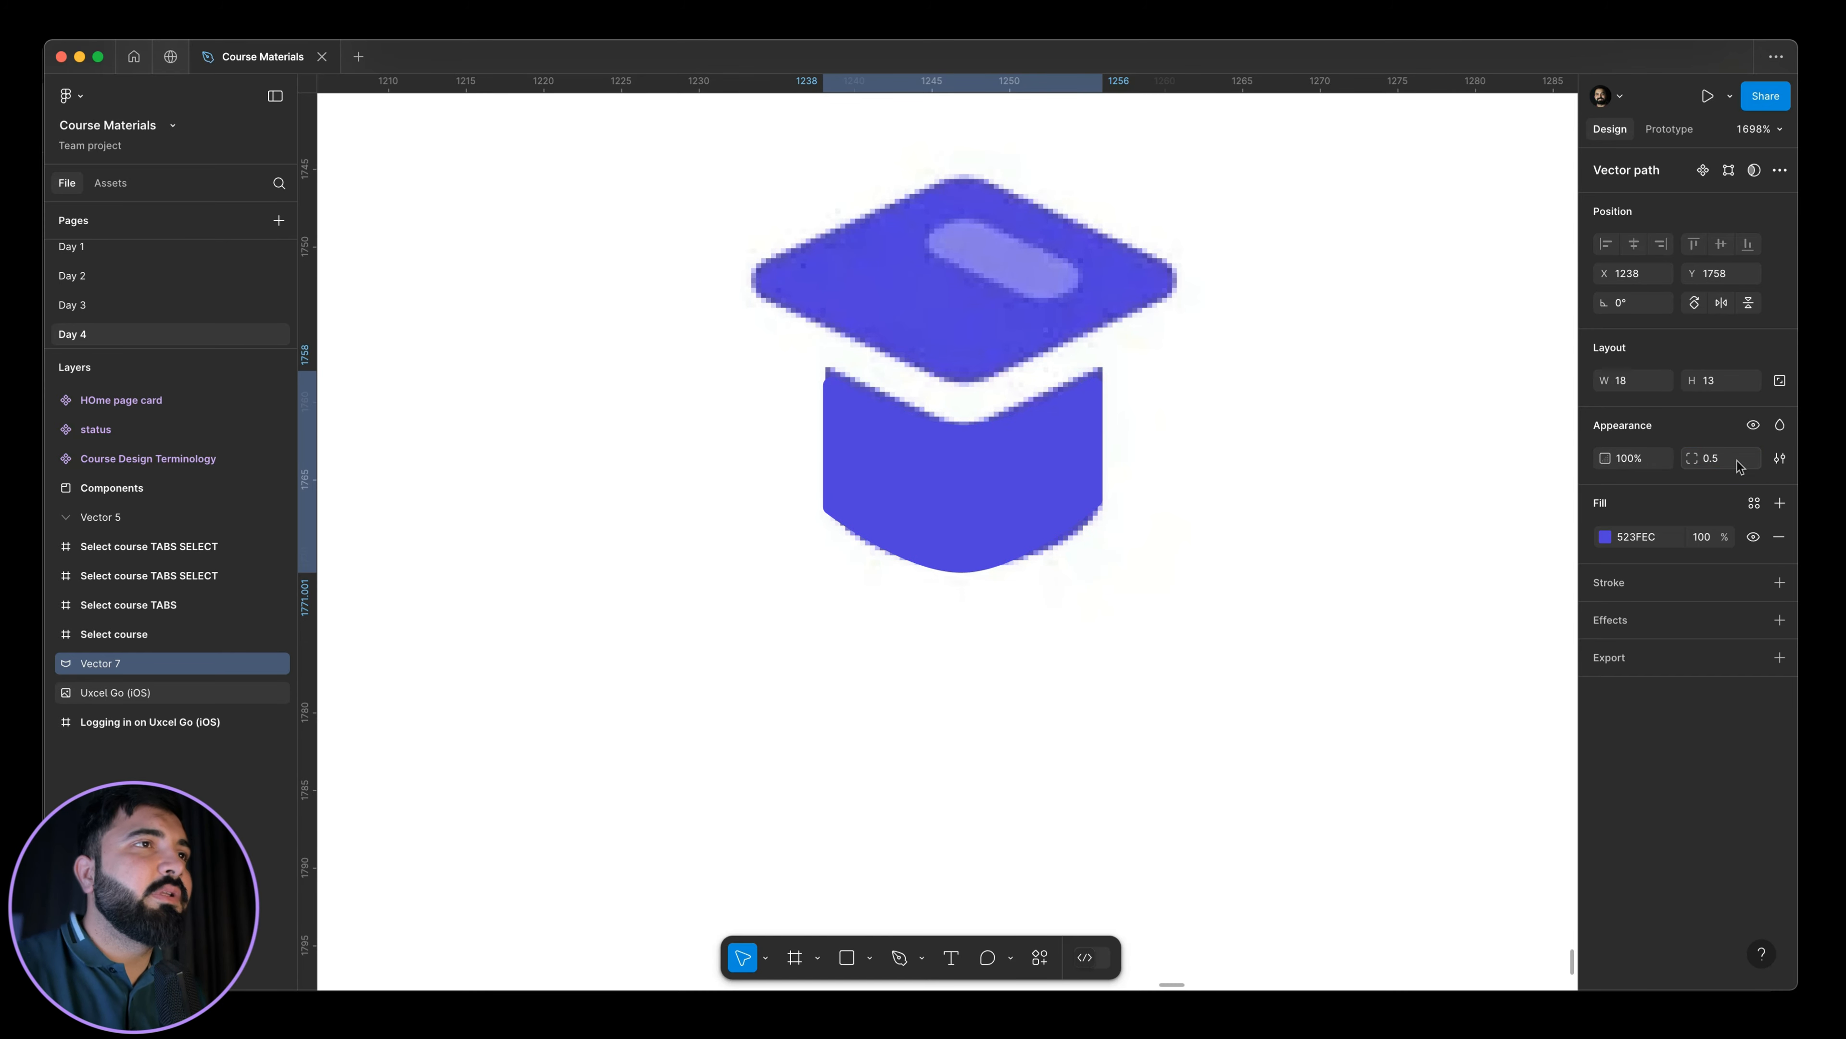
pyautogui.moveTo(1023, 483); pyautogui.dragTo(1294, 467)
pyautogui.press('super+z')
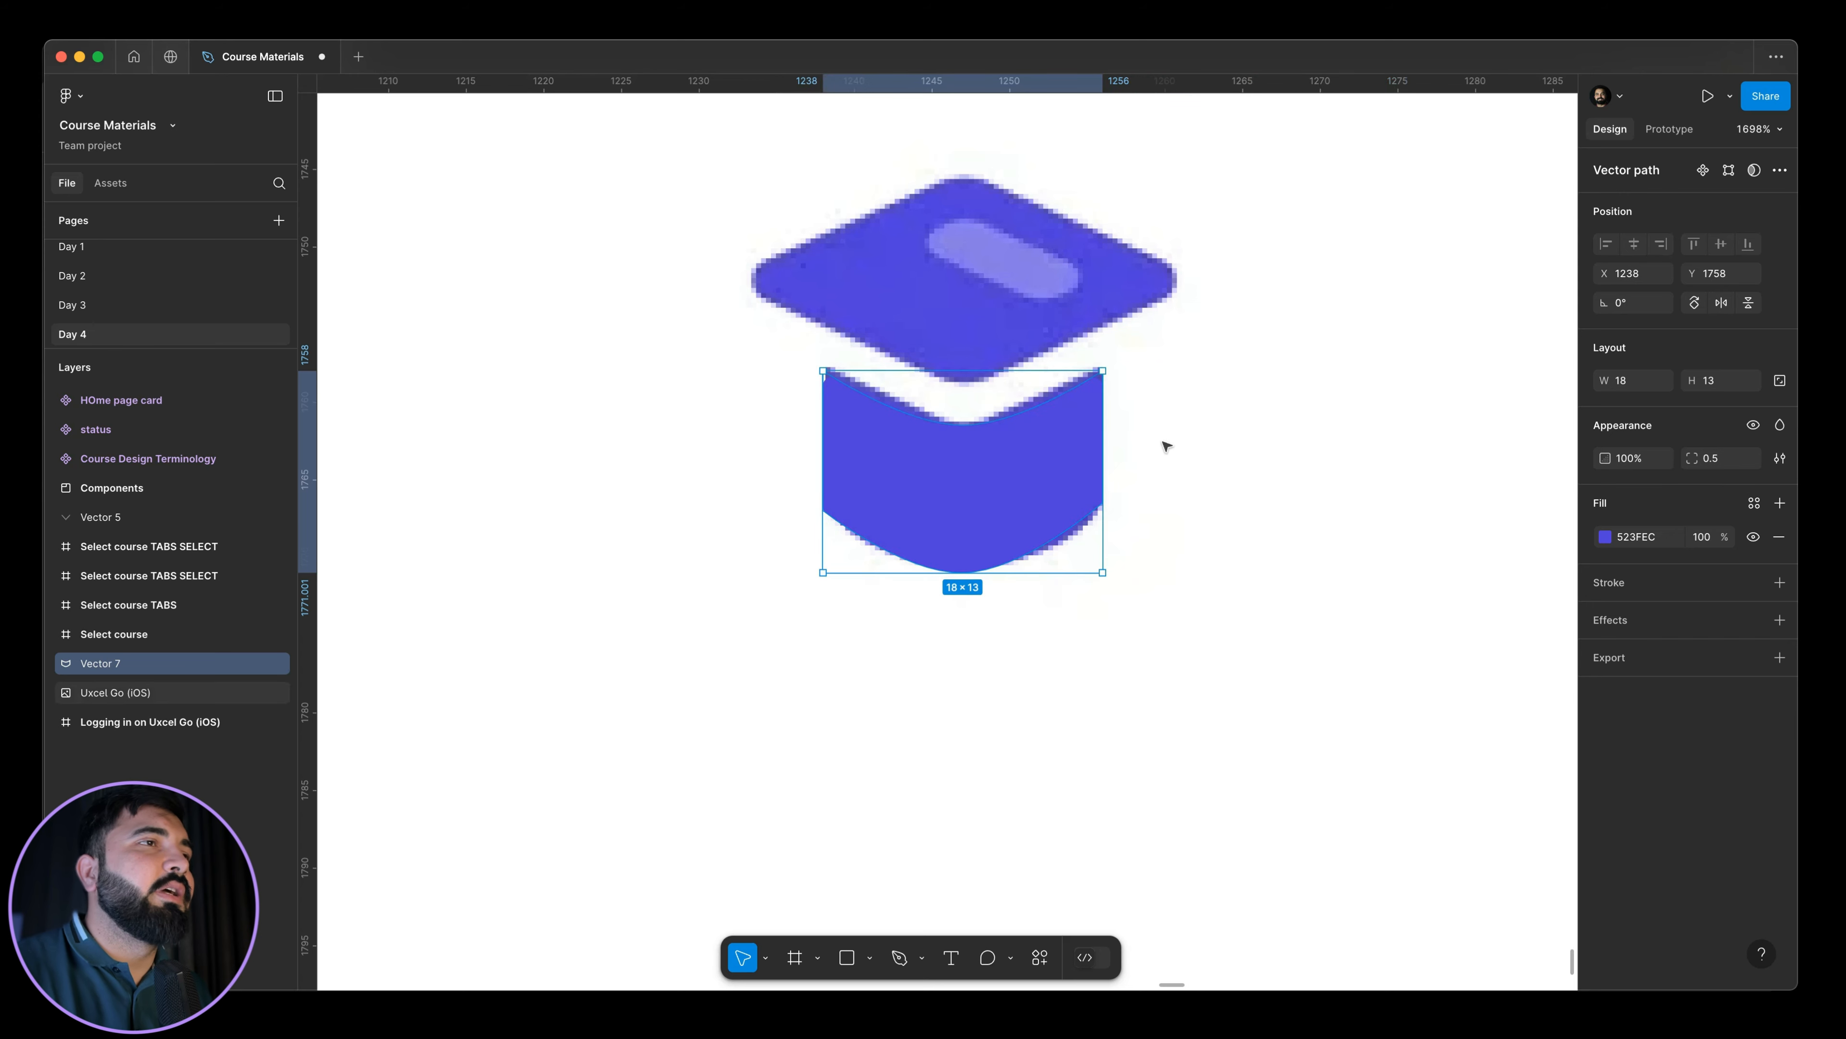
pyautogui.scroll(3, 910, 272)
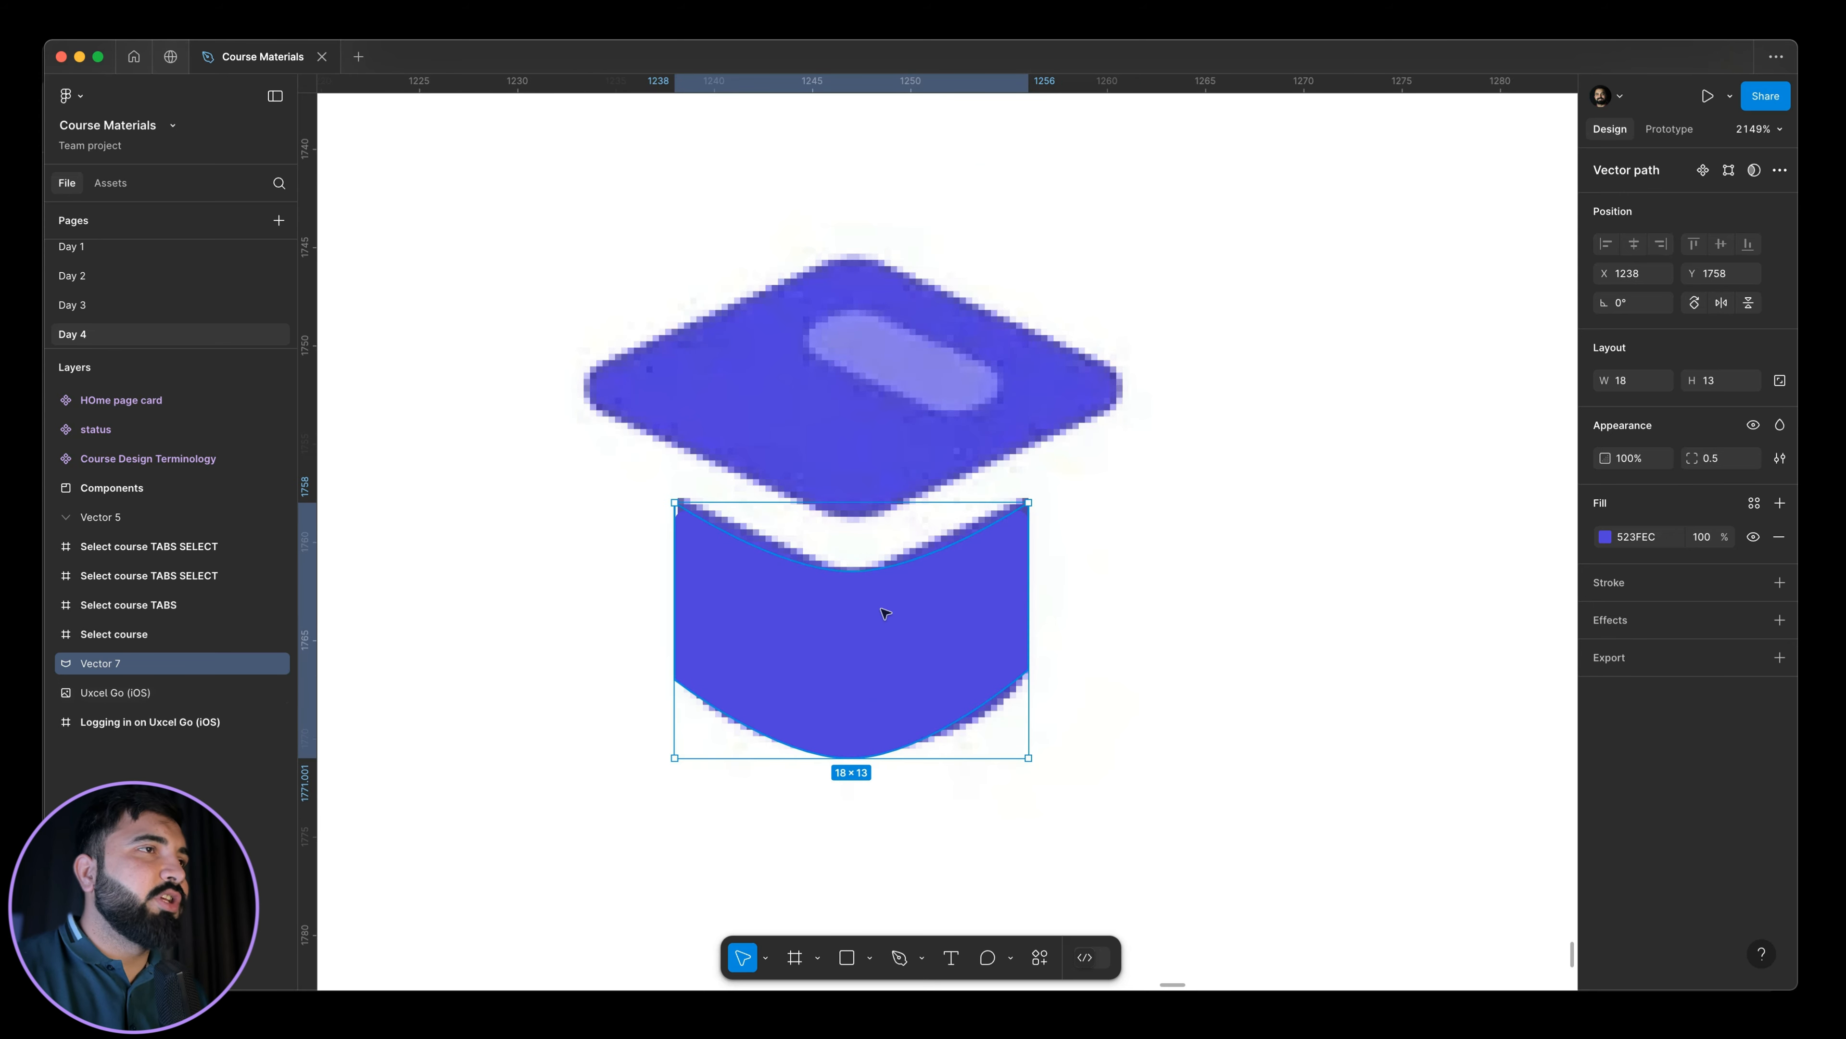
# Trace the reference cap's diamond-shaped top with the Pen tool as a closed four-point path, about 27 × 13.
pyautogui.click(899, 957)
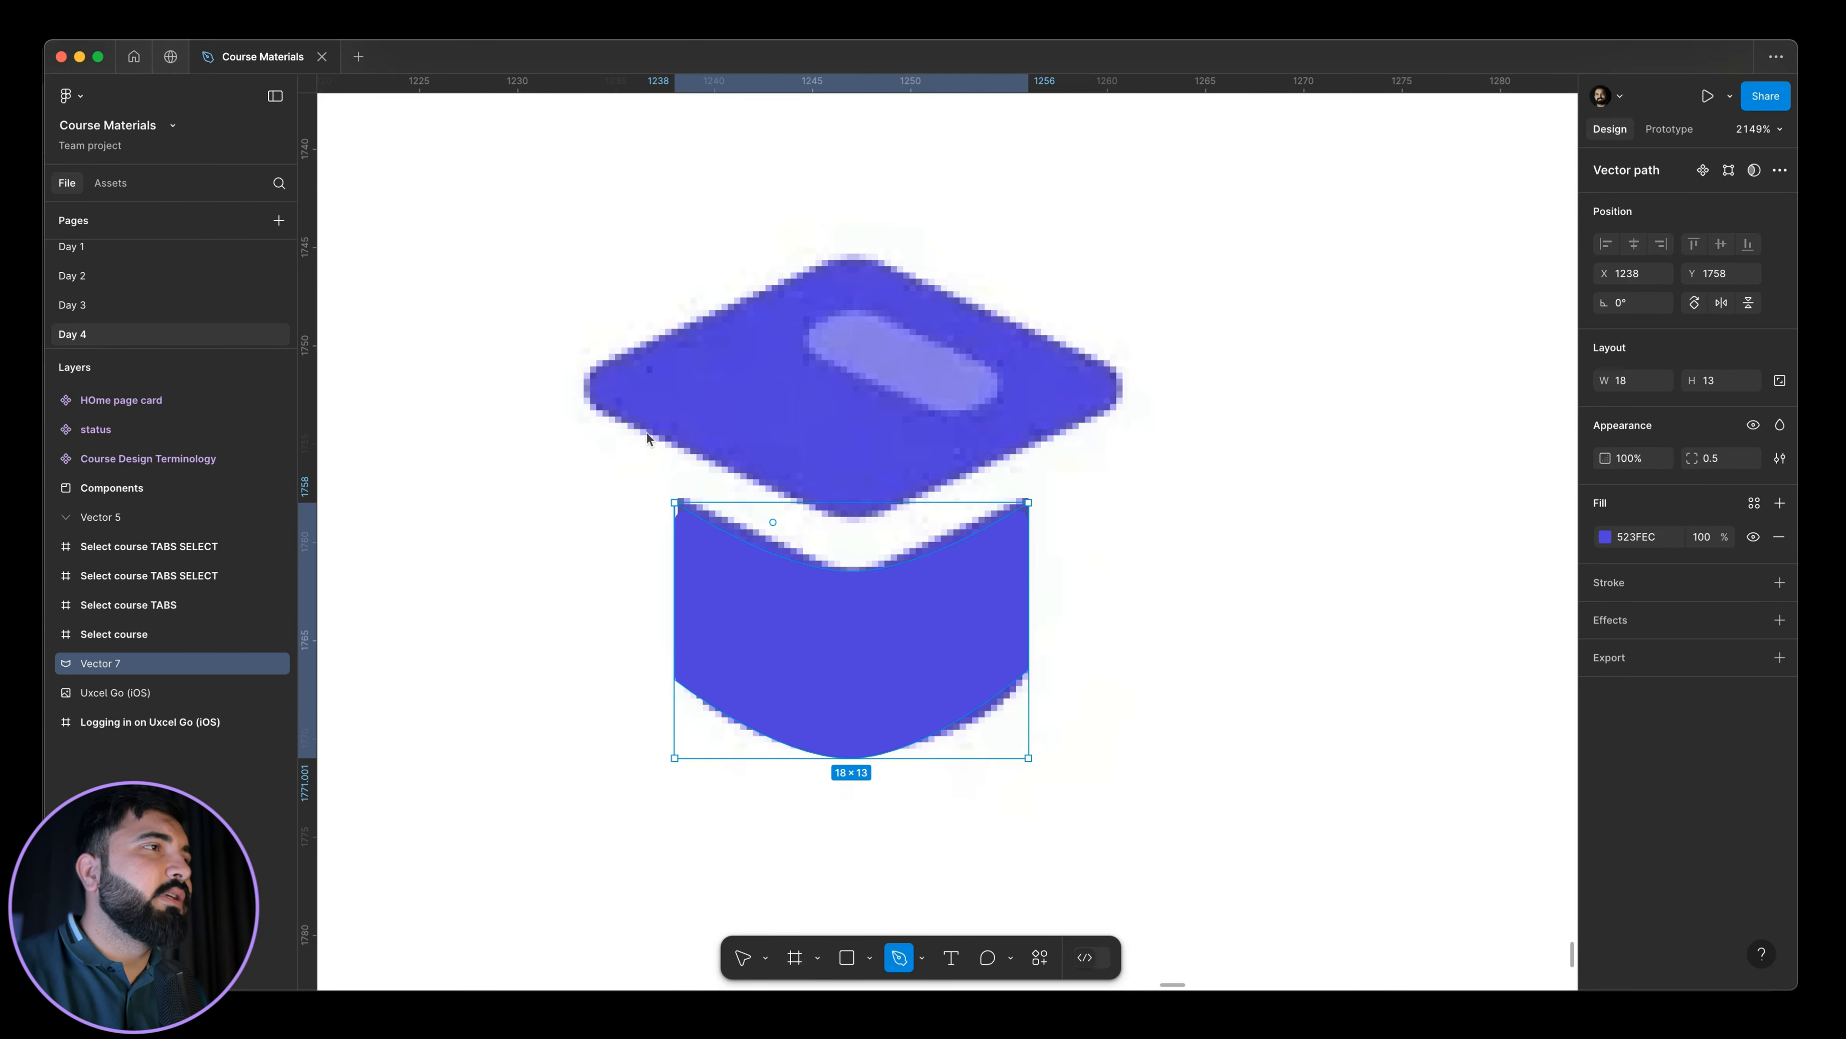
pyautogui.click(586, 386)
pyautogui.click(850, 512)
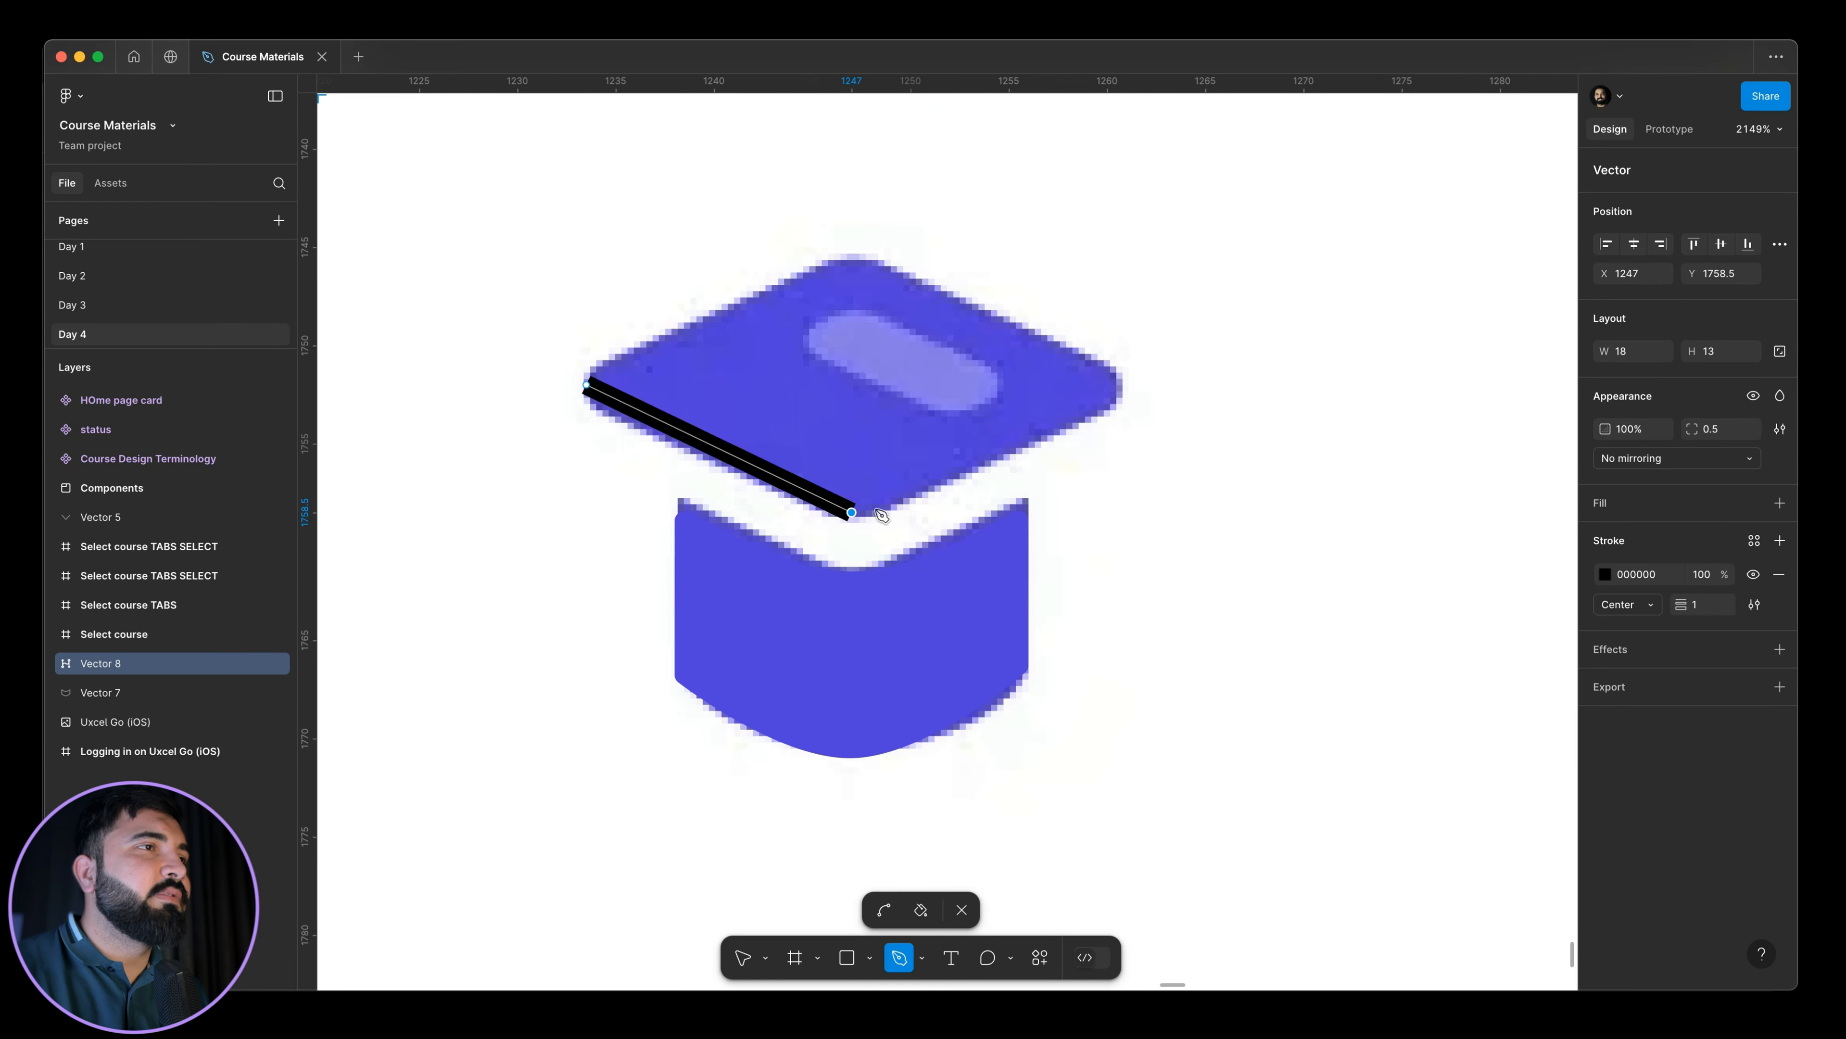
pyautogui.click(1117, 384)
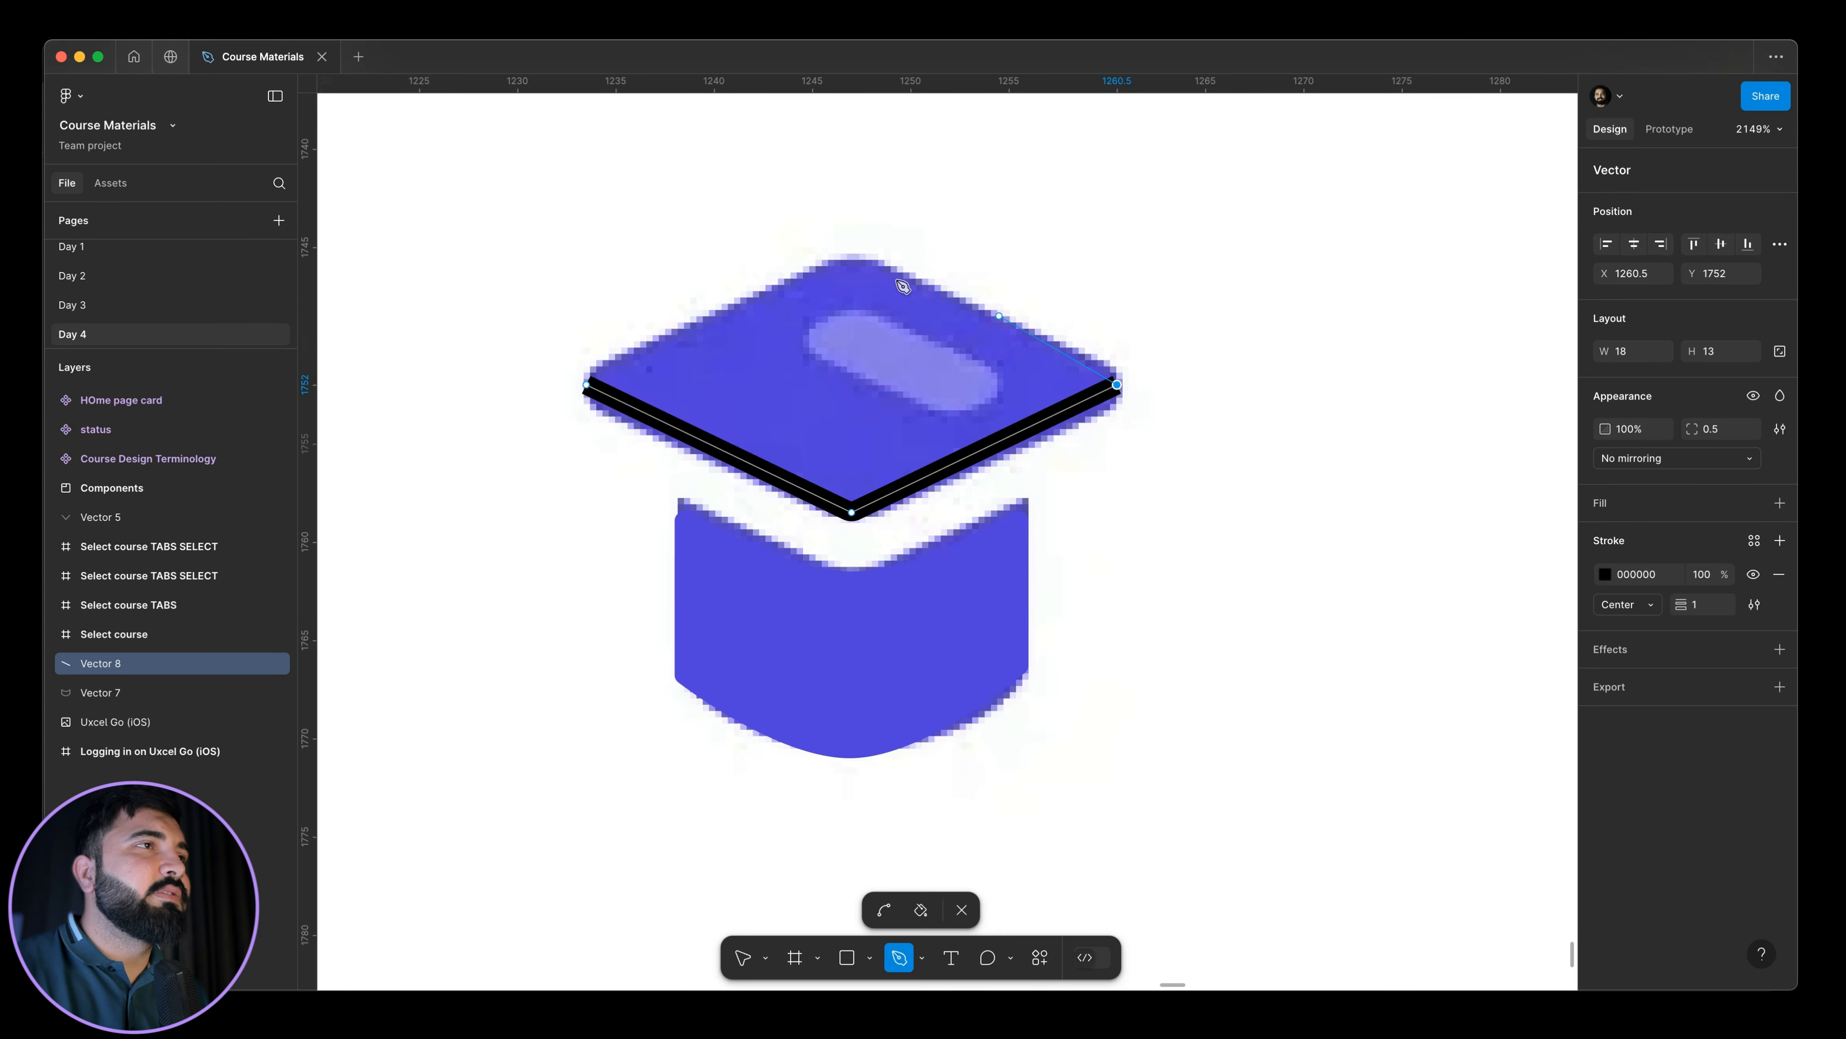
pyautogui.click(851, 257)
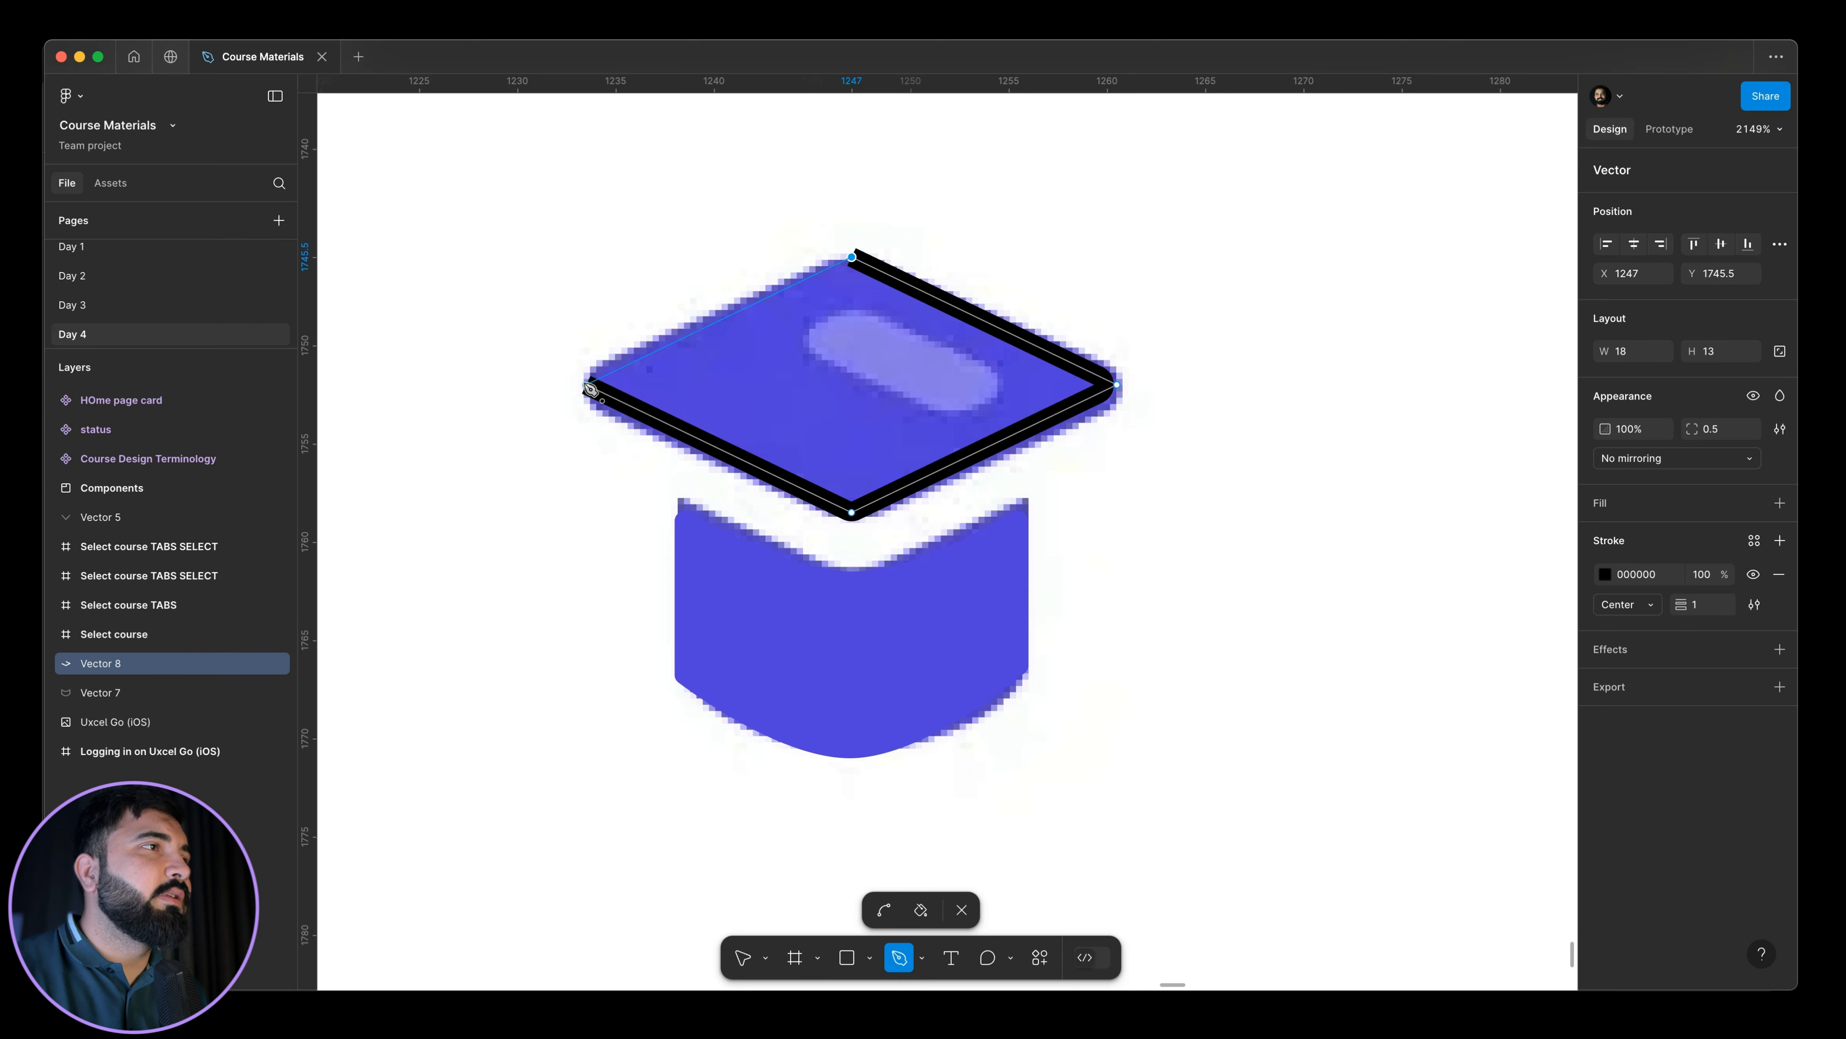
pyautogui.click(587, 387)
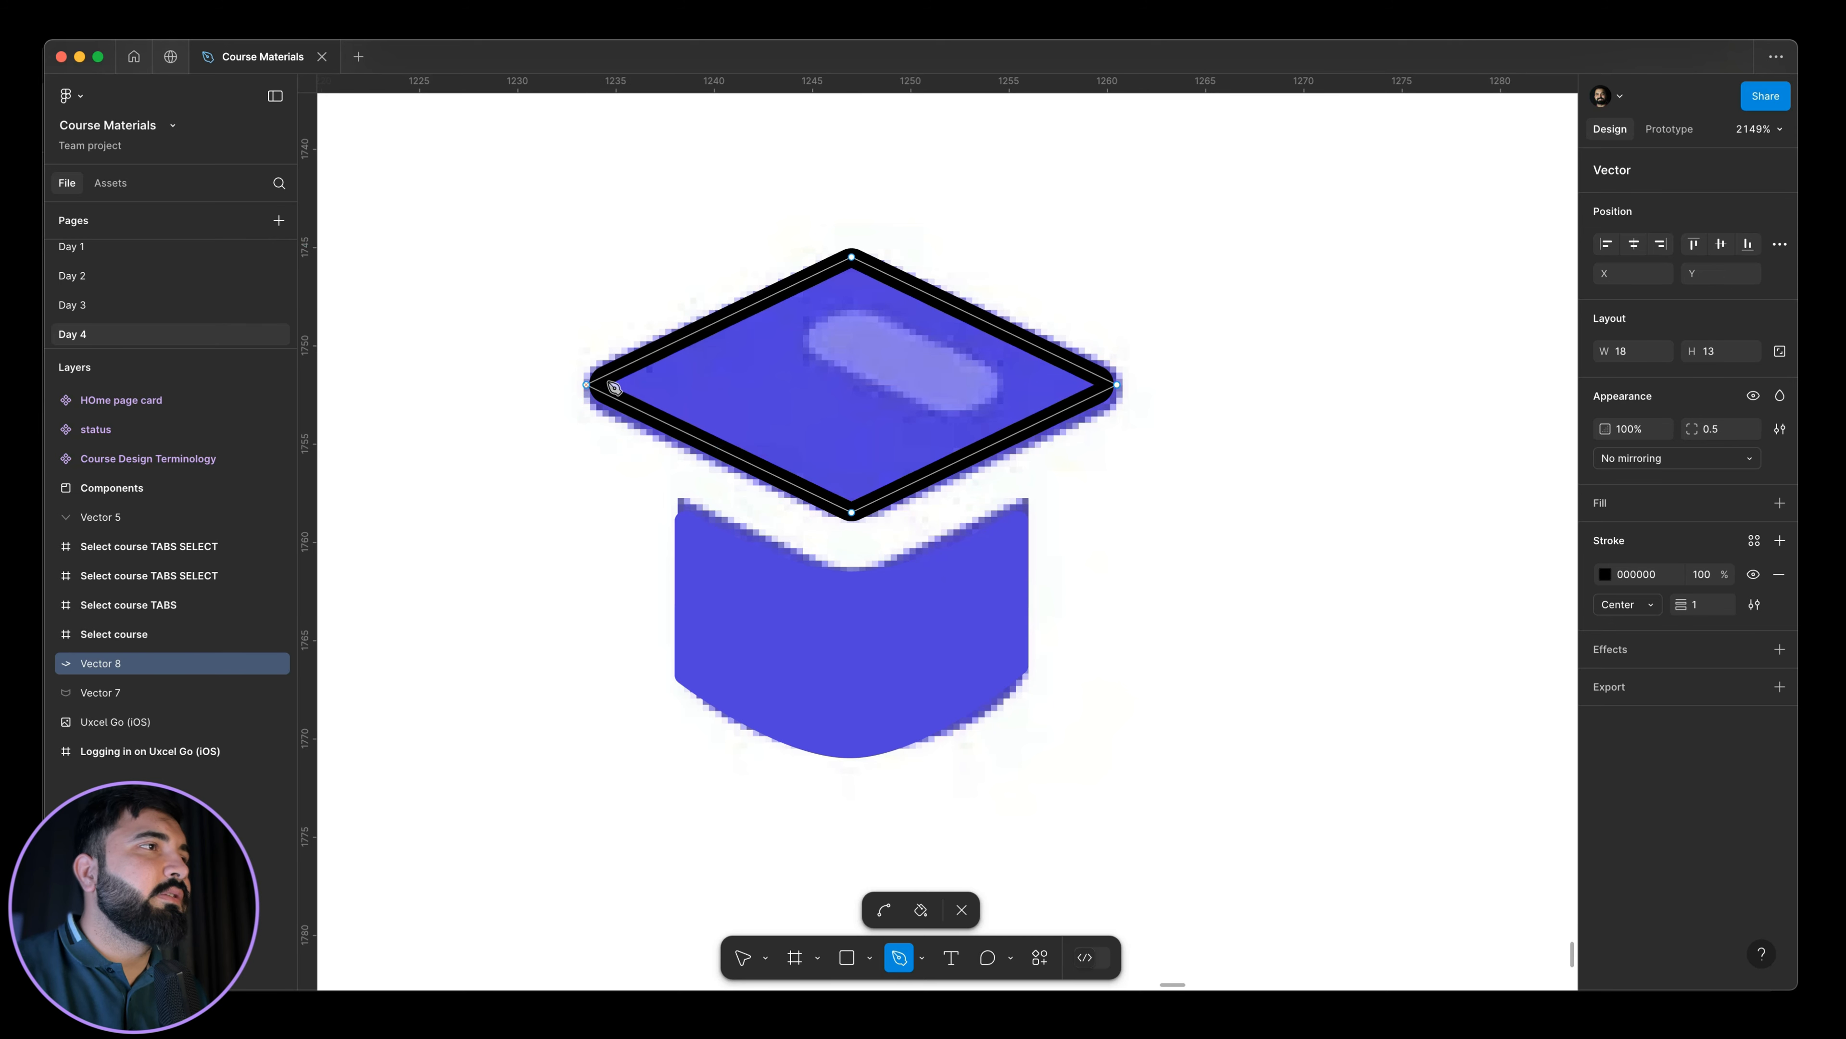
pyautogui.click(1403, 493)
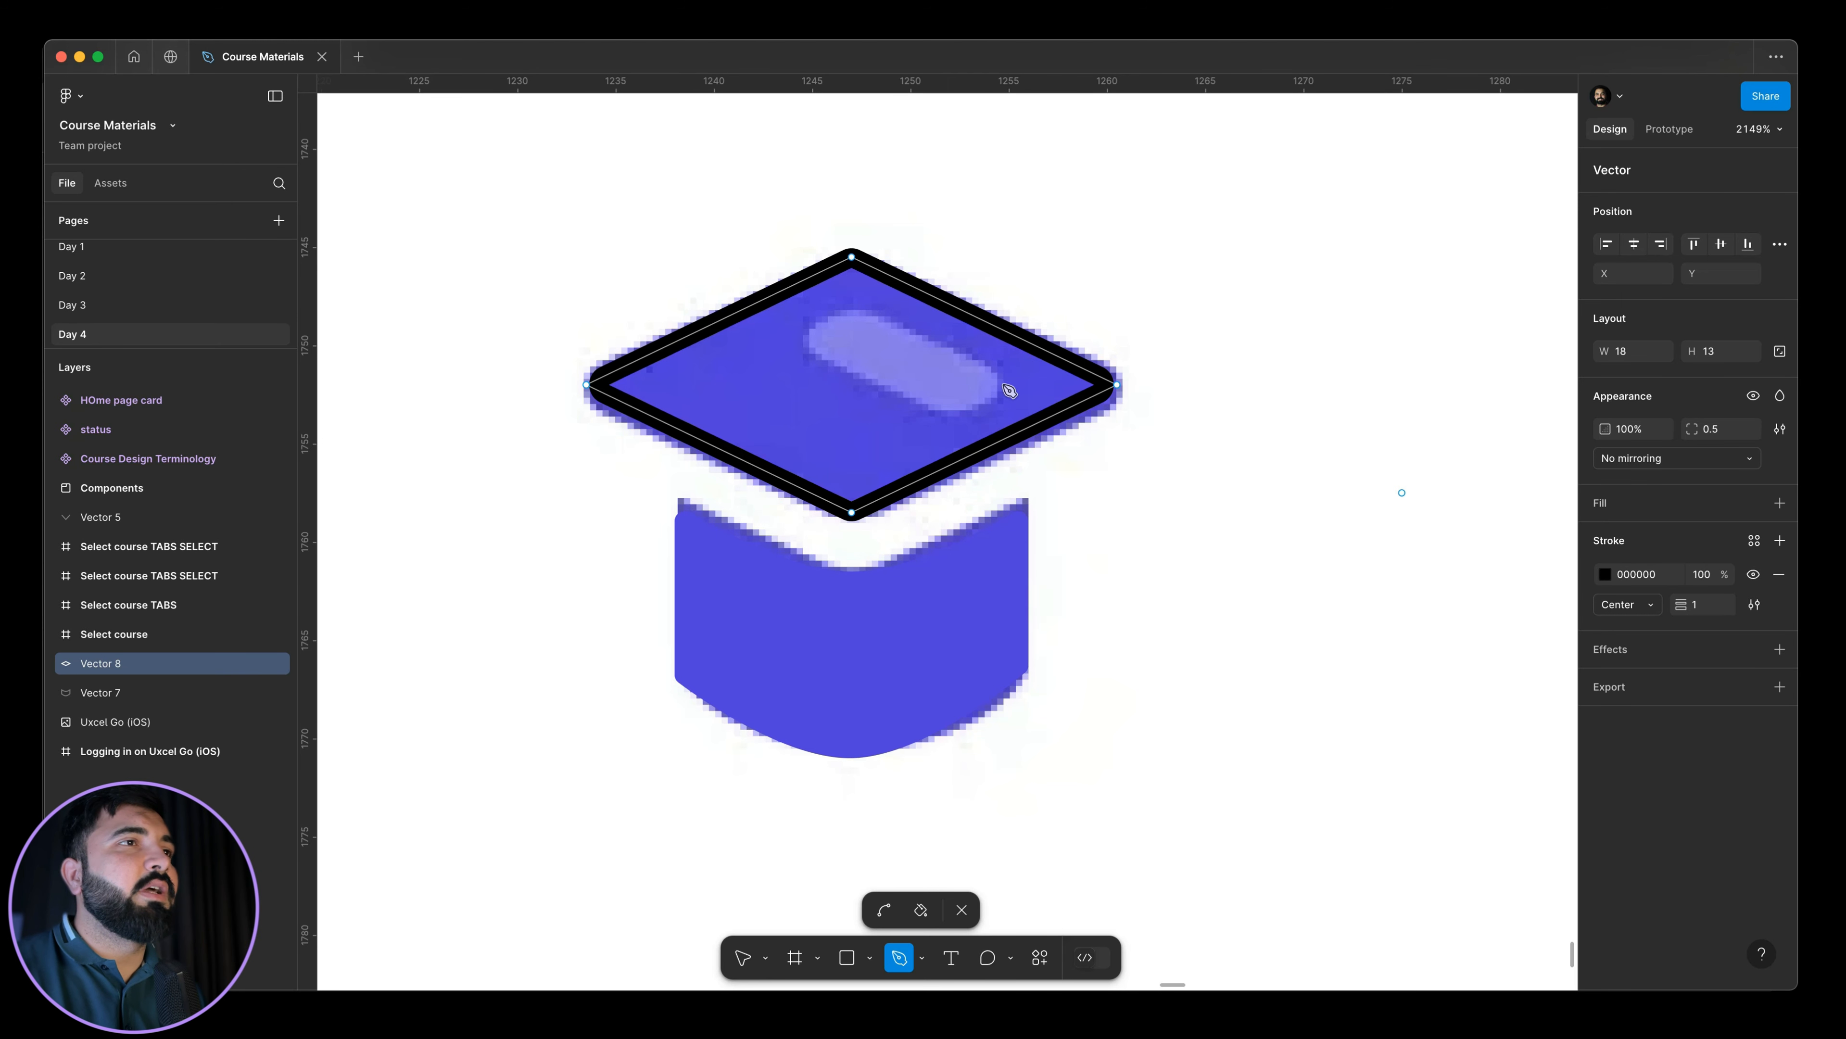
# Fill the traced diamond with the purple 523FEC sampled from the cap's base, and remove its black stroke.
pyautogui.click(1780, 504)
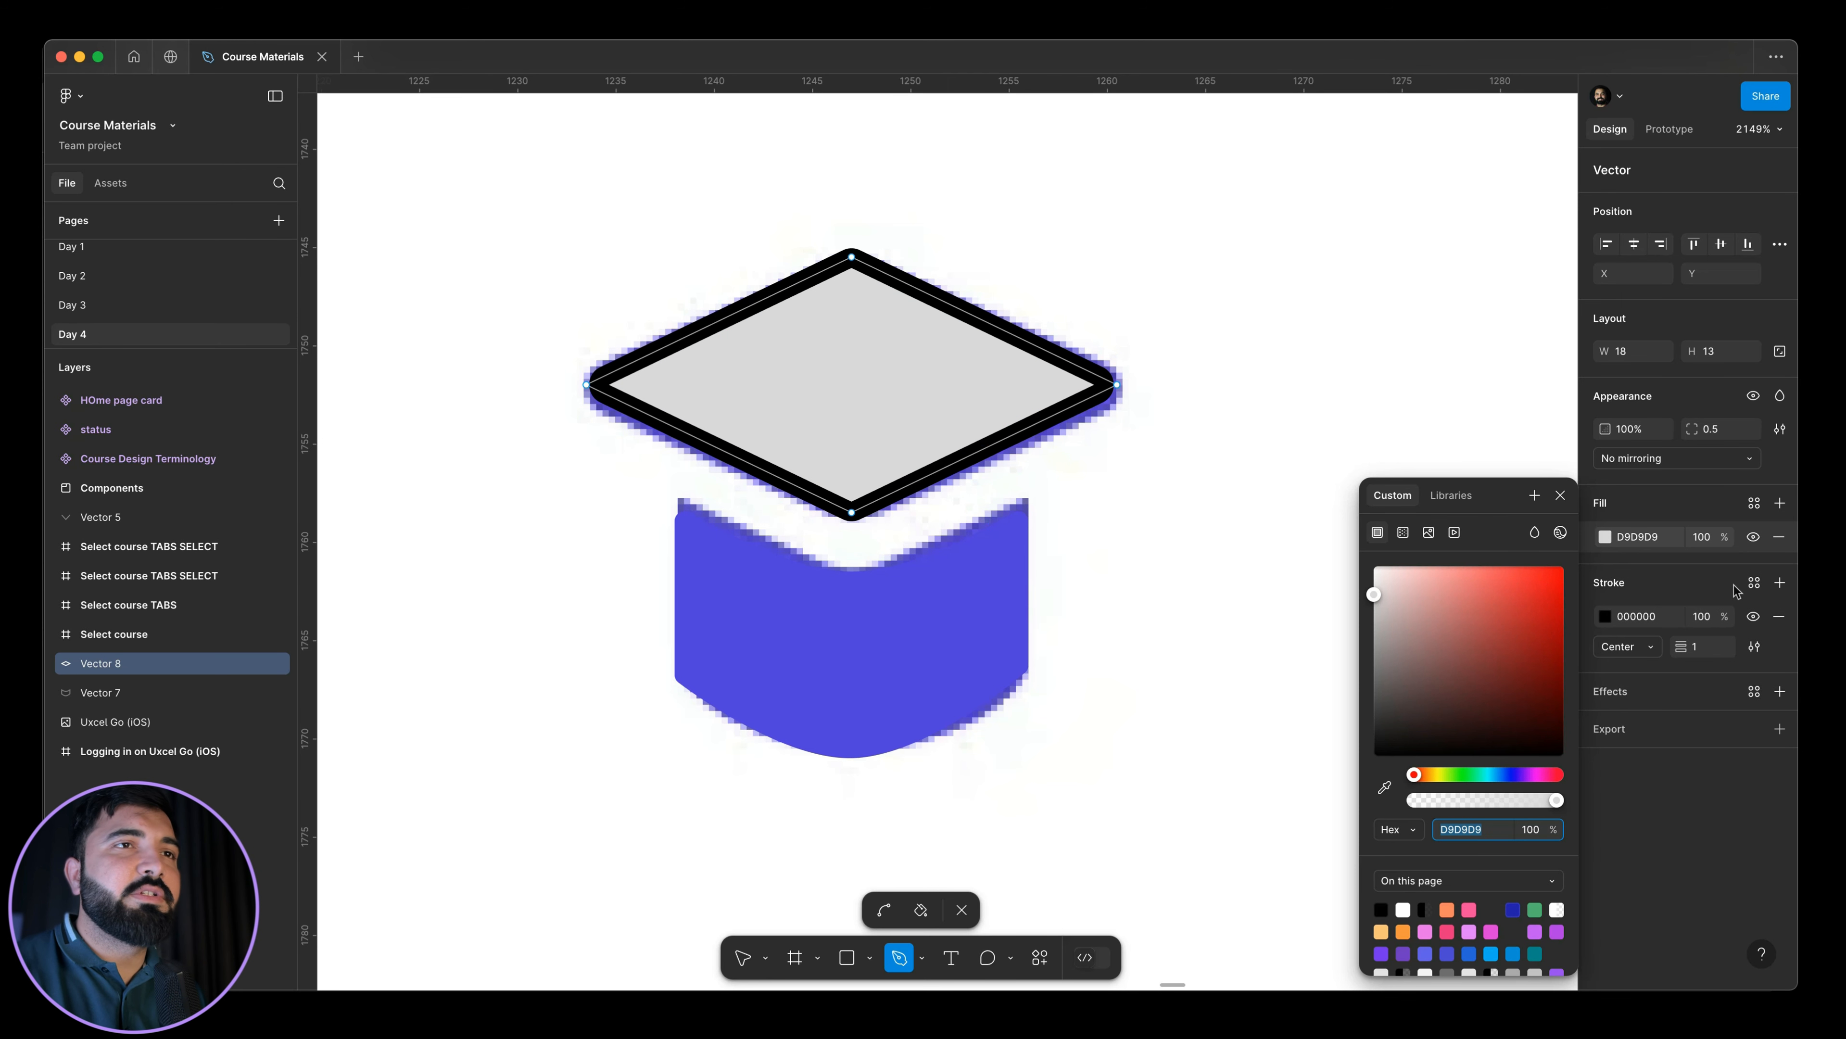
pyautogui.click(1384, 787)
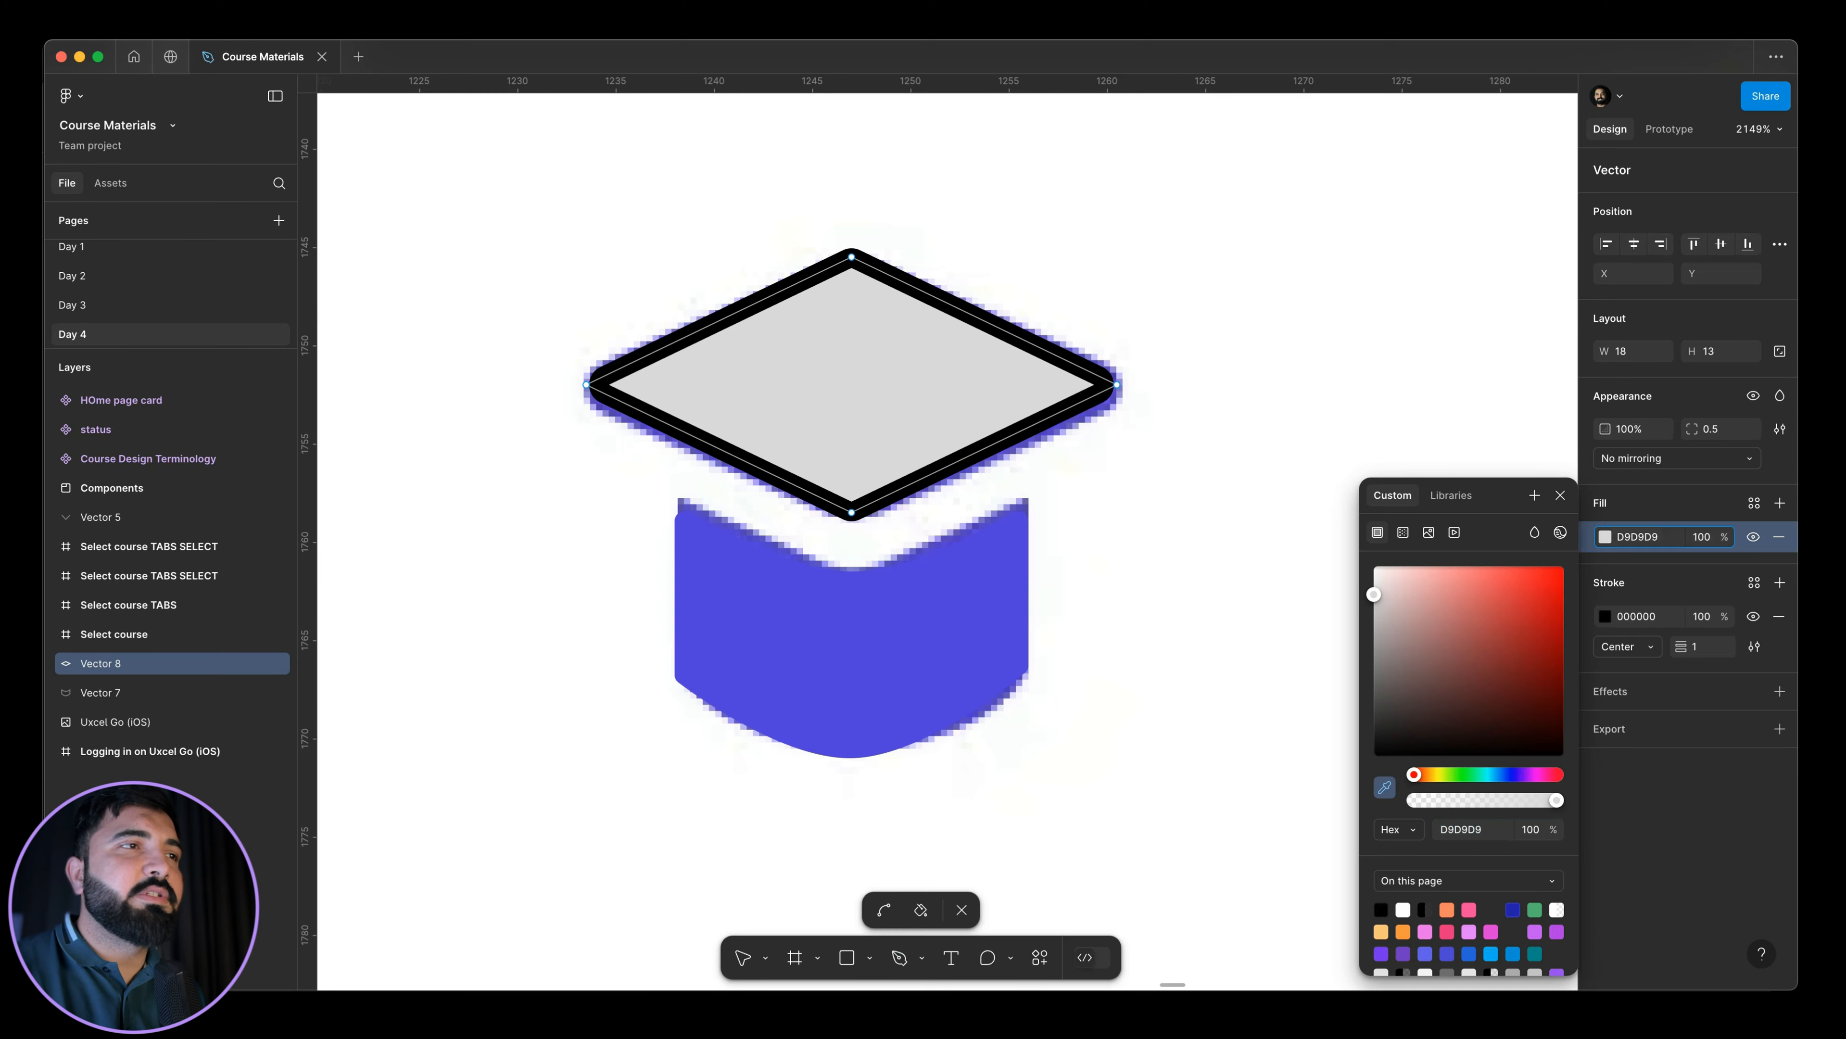
pyautogui.click(953, 644)
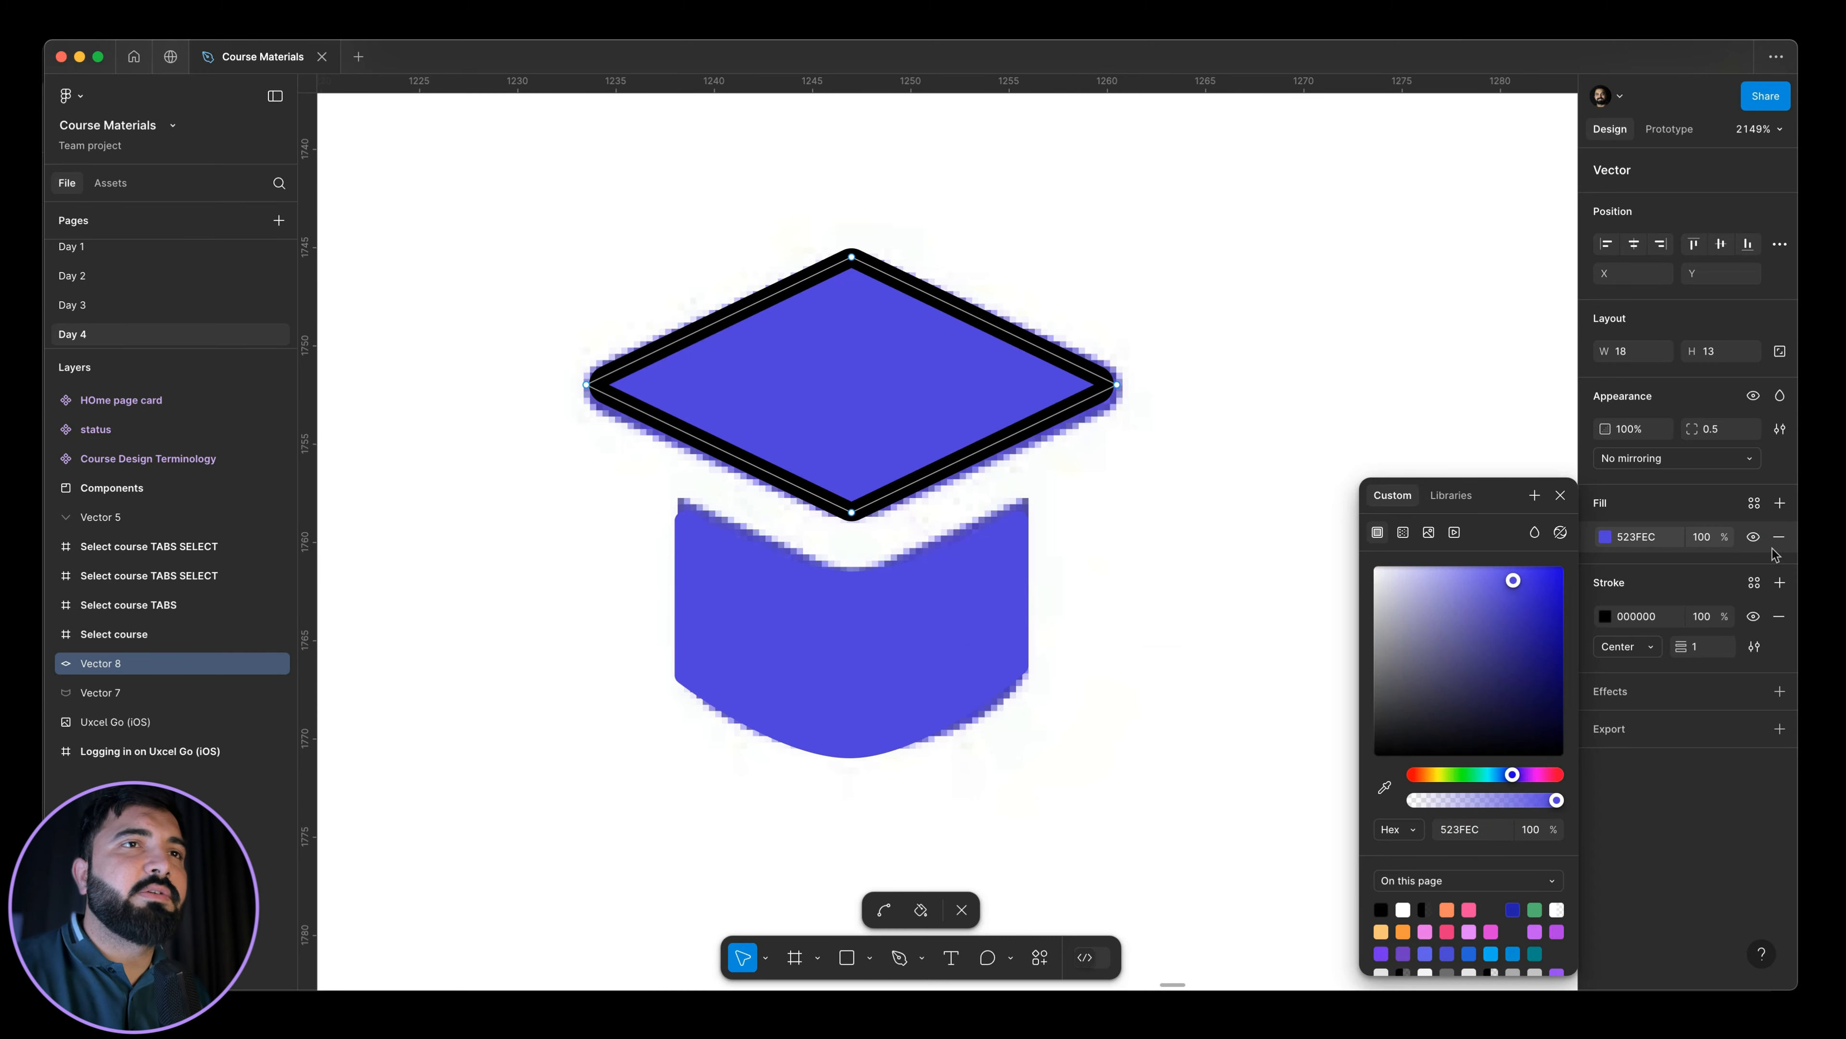
pyautogui.click(1778, 617)
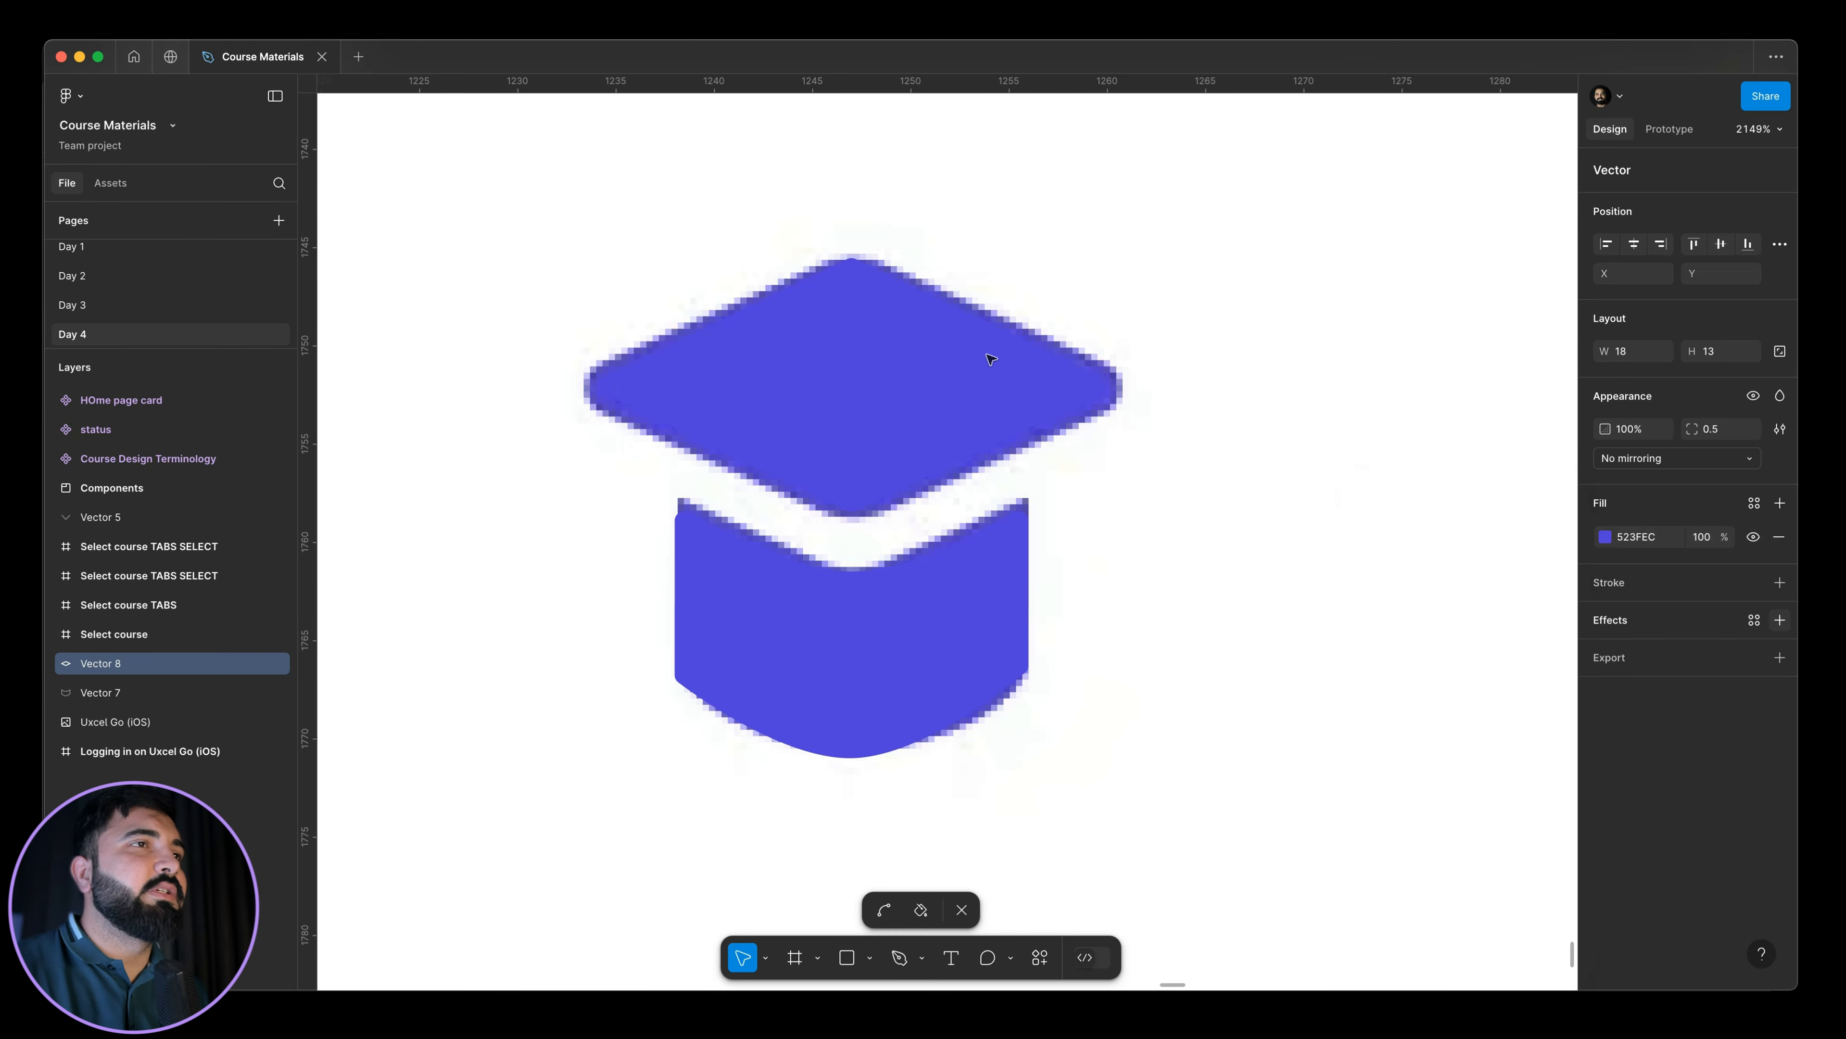
pyautogui.scroll(-3, 988, 359)
pyautogui.press('Escape')
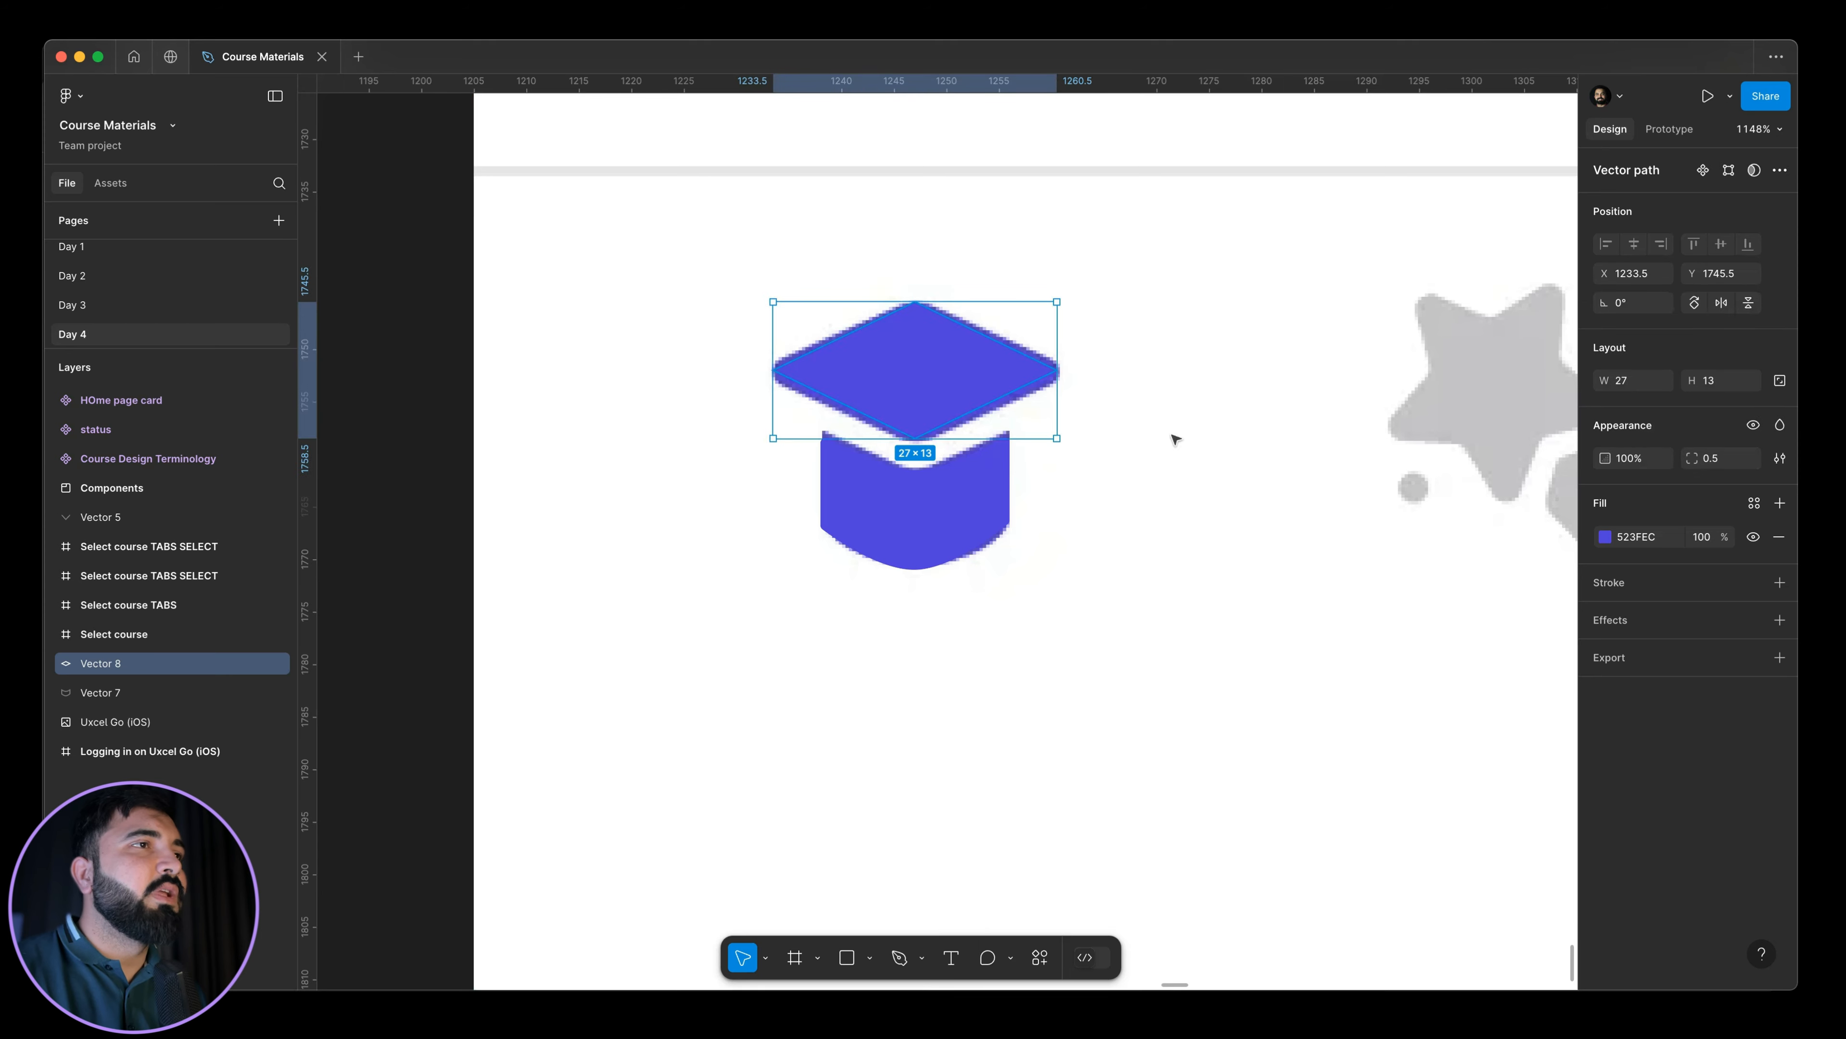
# Move the diamond and base shapes together beside the reference cap, keeping their height, with the diamond at X 1264.
pyautogui.click(1175, 439)
pyautogui.click(951, 389)
pyautogui.keyDown('shift'); pyautogui.click(971, 512); pyautogui.keyUp('shift')
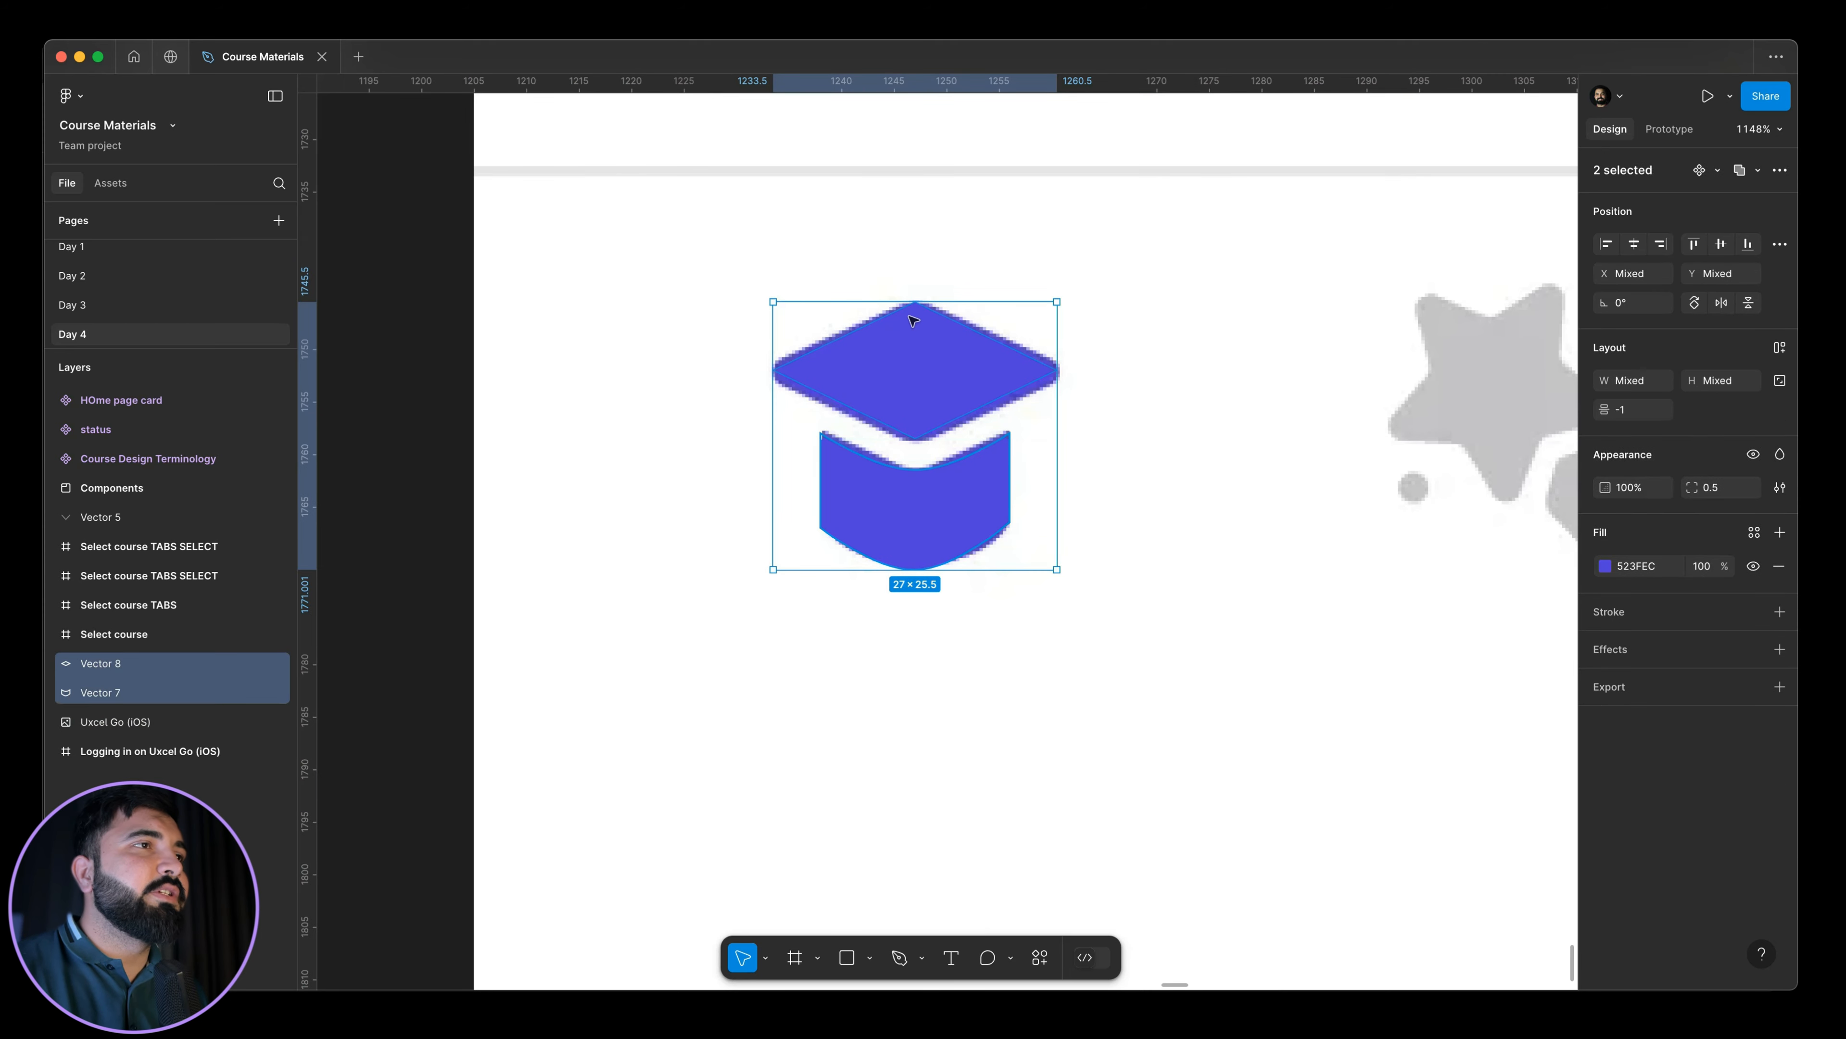
pyautogui.scroll(-3, 913, 323)
pyautogui.moveTo(913, 365); pyautogui.dragTo(1128, 370)
pyautogui.scroll(4, 978, 360)
pyautogui.click(889, 401)
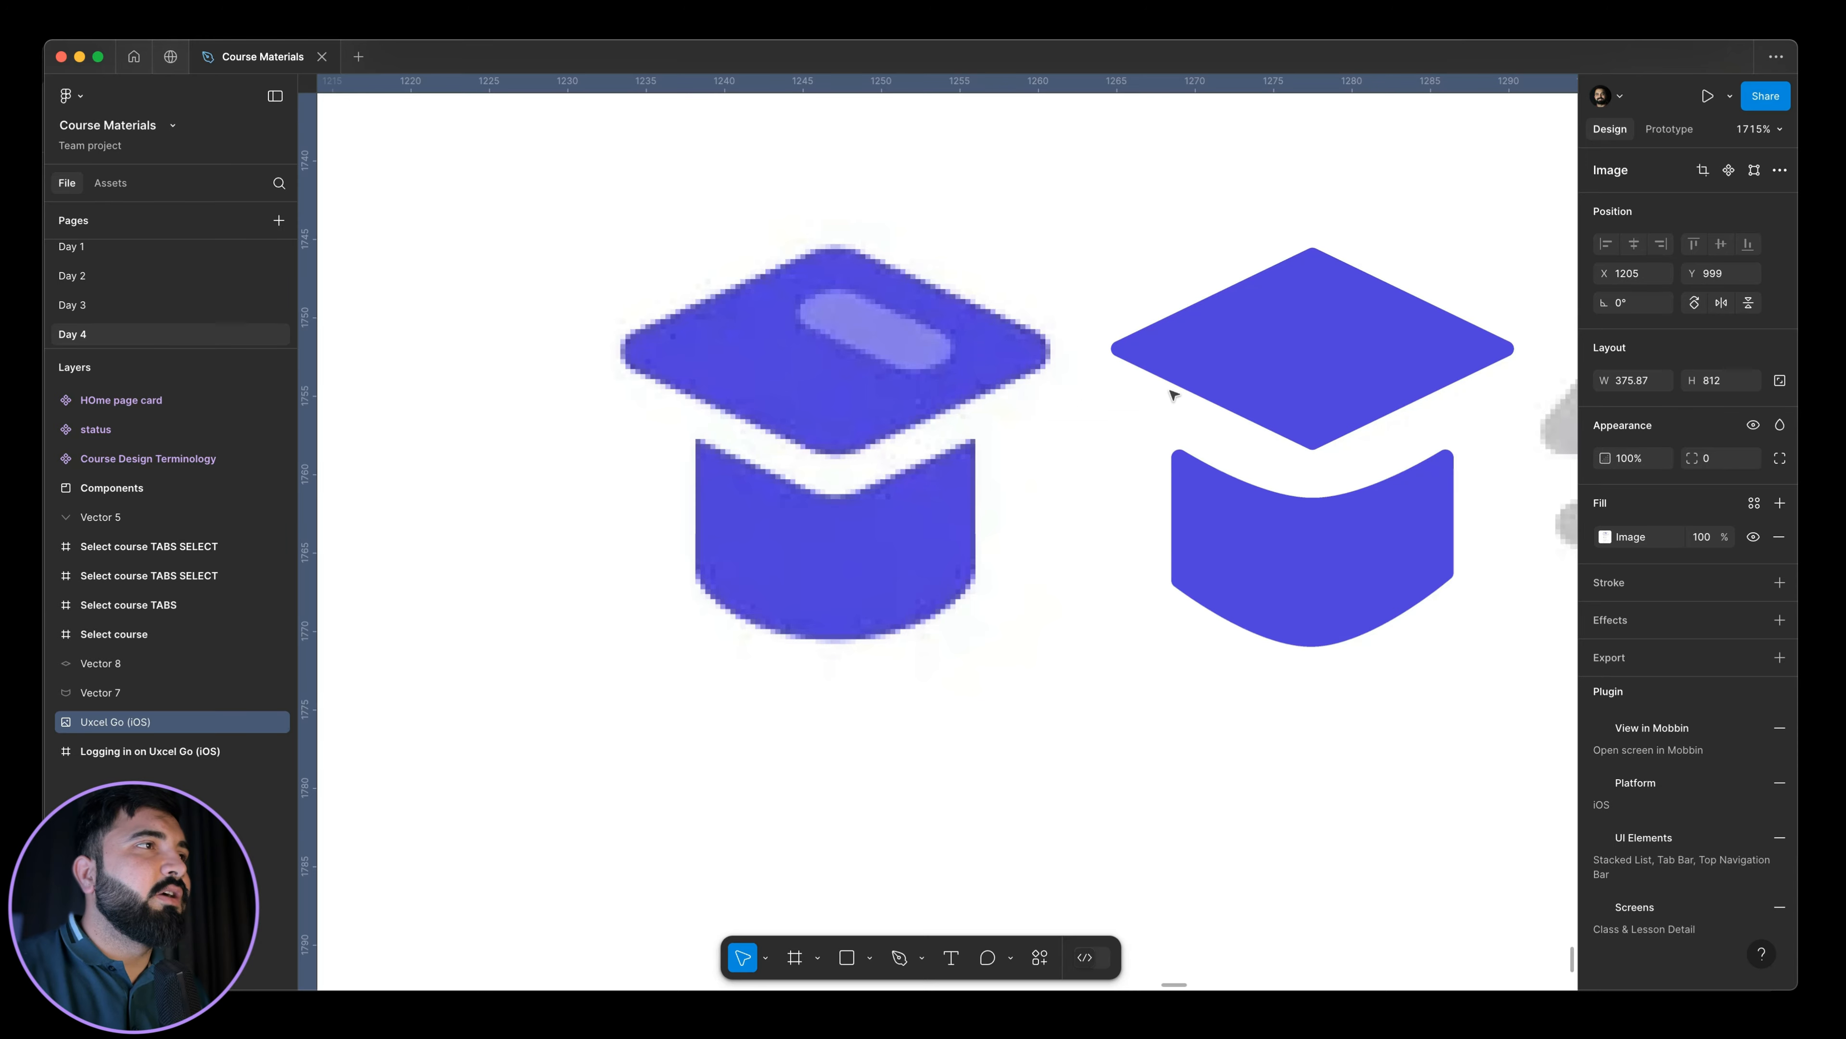
# Set the vector diamond's corner radius to 1 to match the reference cap's rounded top.
pyautogui.click(1218, 385)
pyautogui.click(1708, 458)
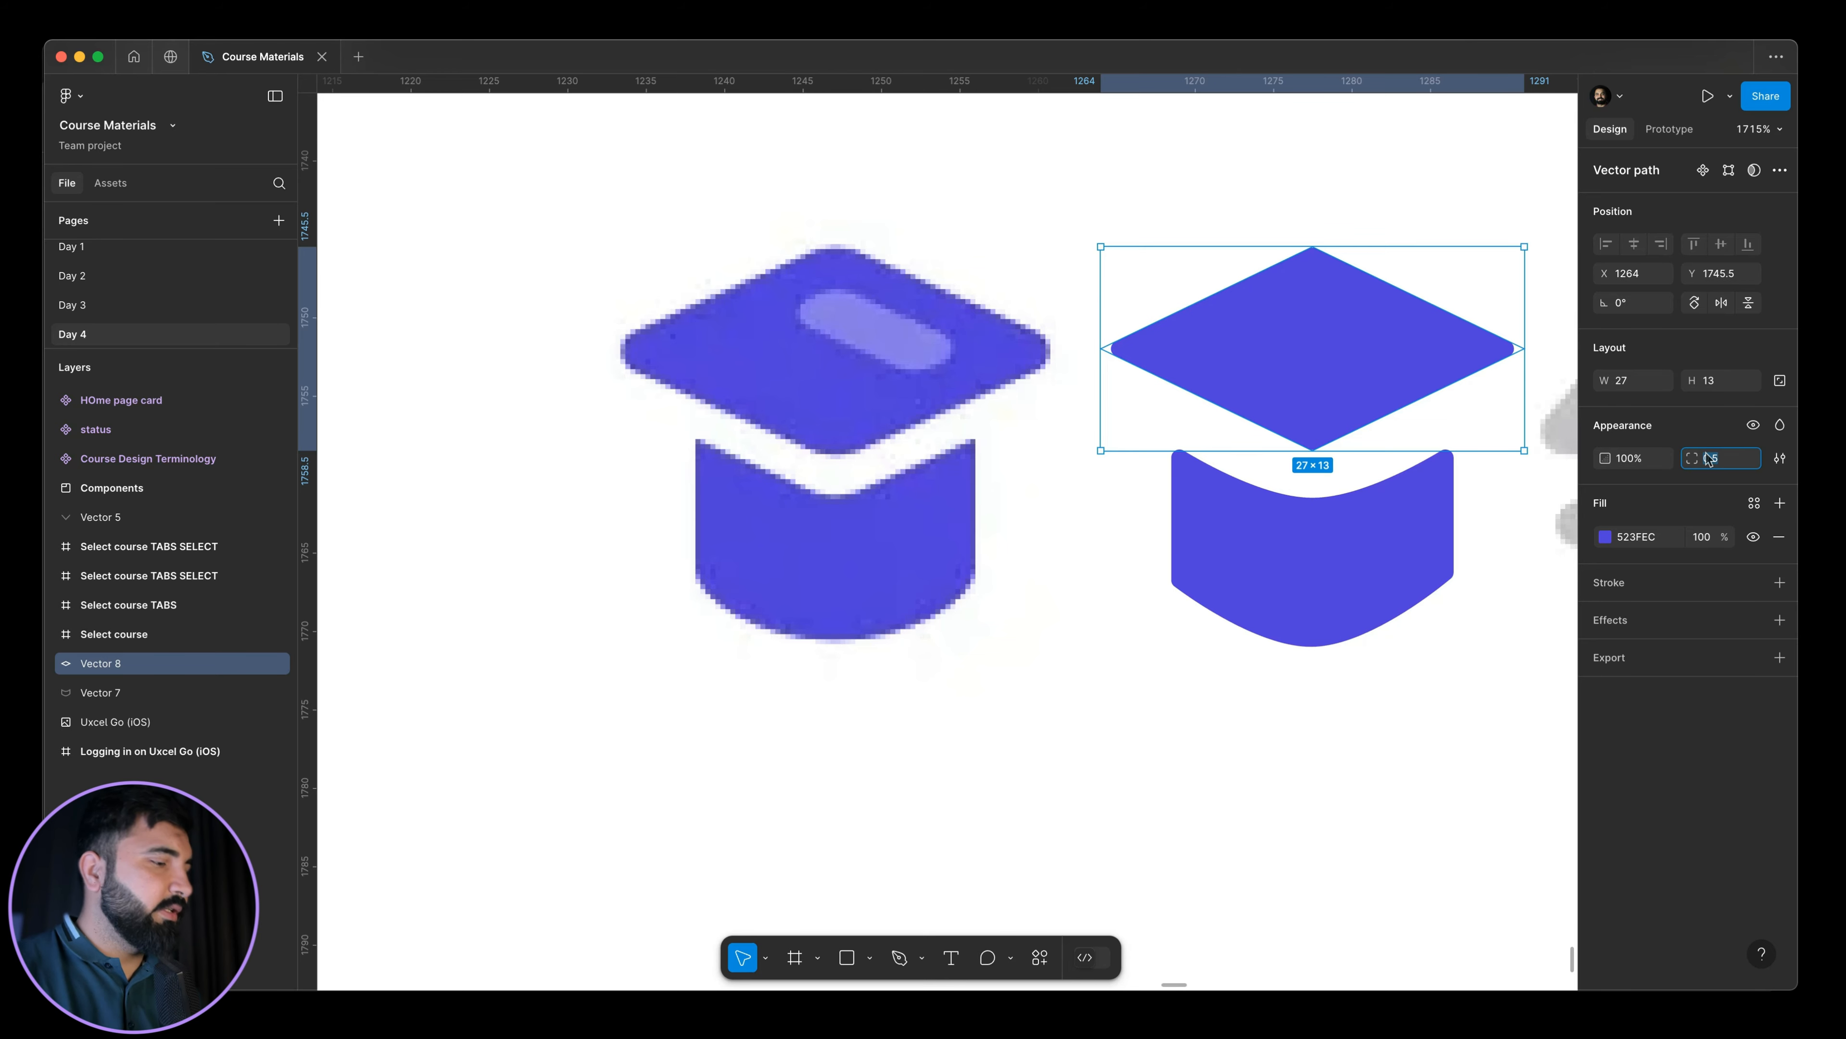
pyautogui.write('0.5')
pyautogui.press('Return')
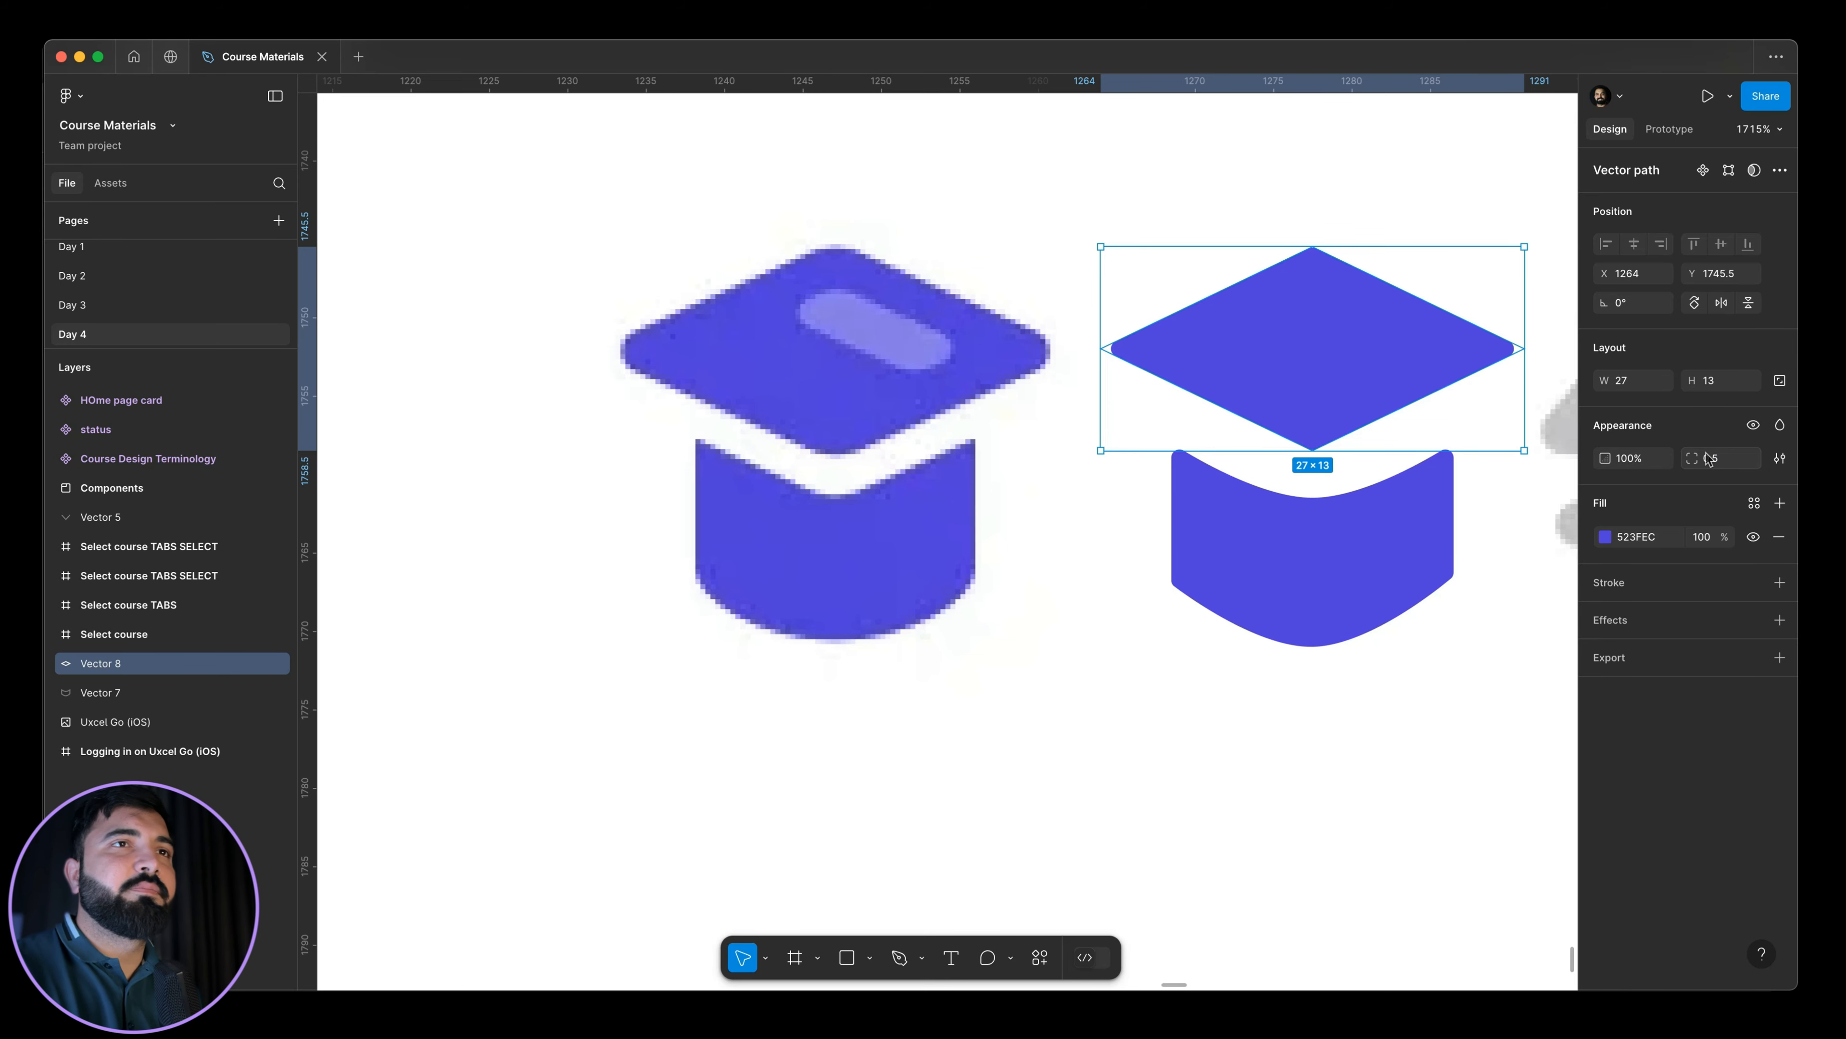
pyautogui.click(1707, 464)
pyautogui.write('1')
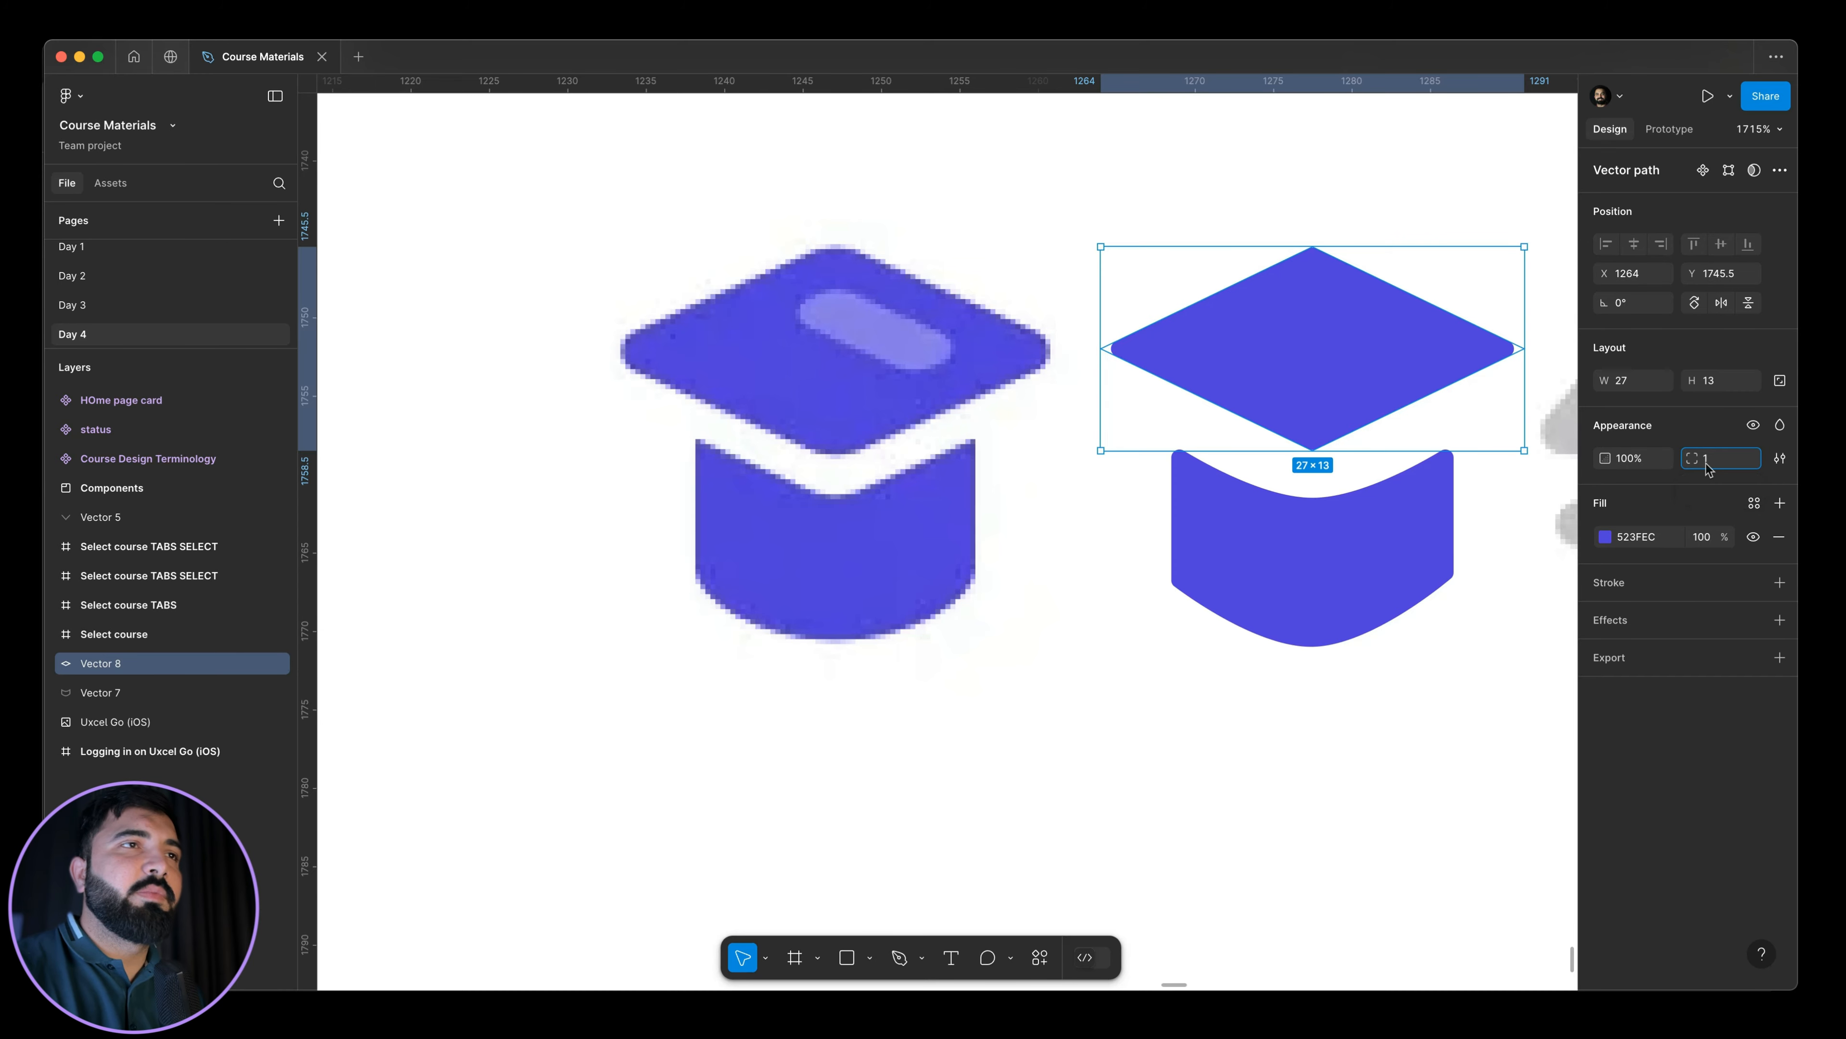
pyautogui.press('Return')
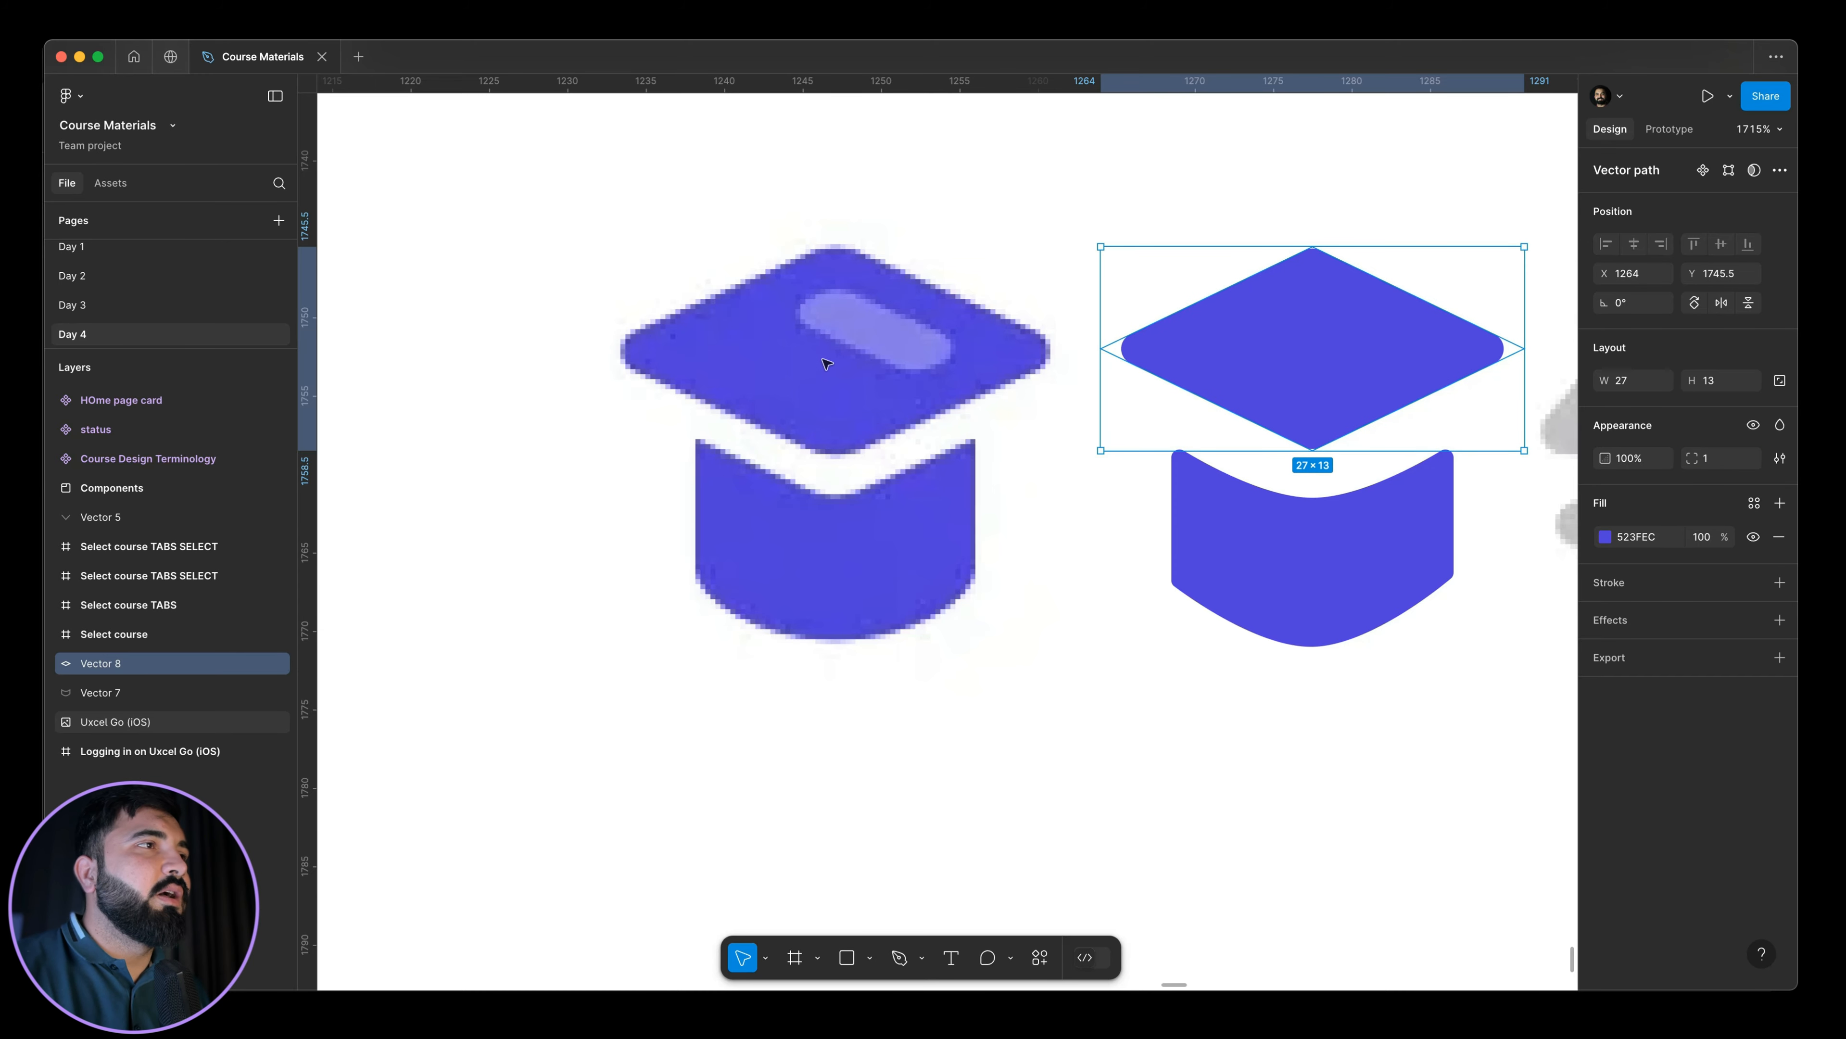
pyautogui.click(821, 413)
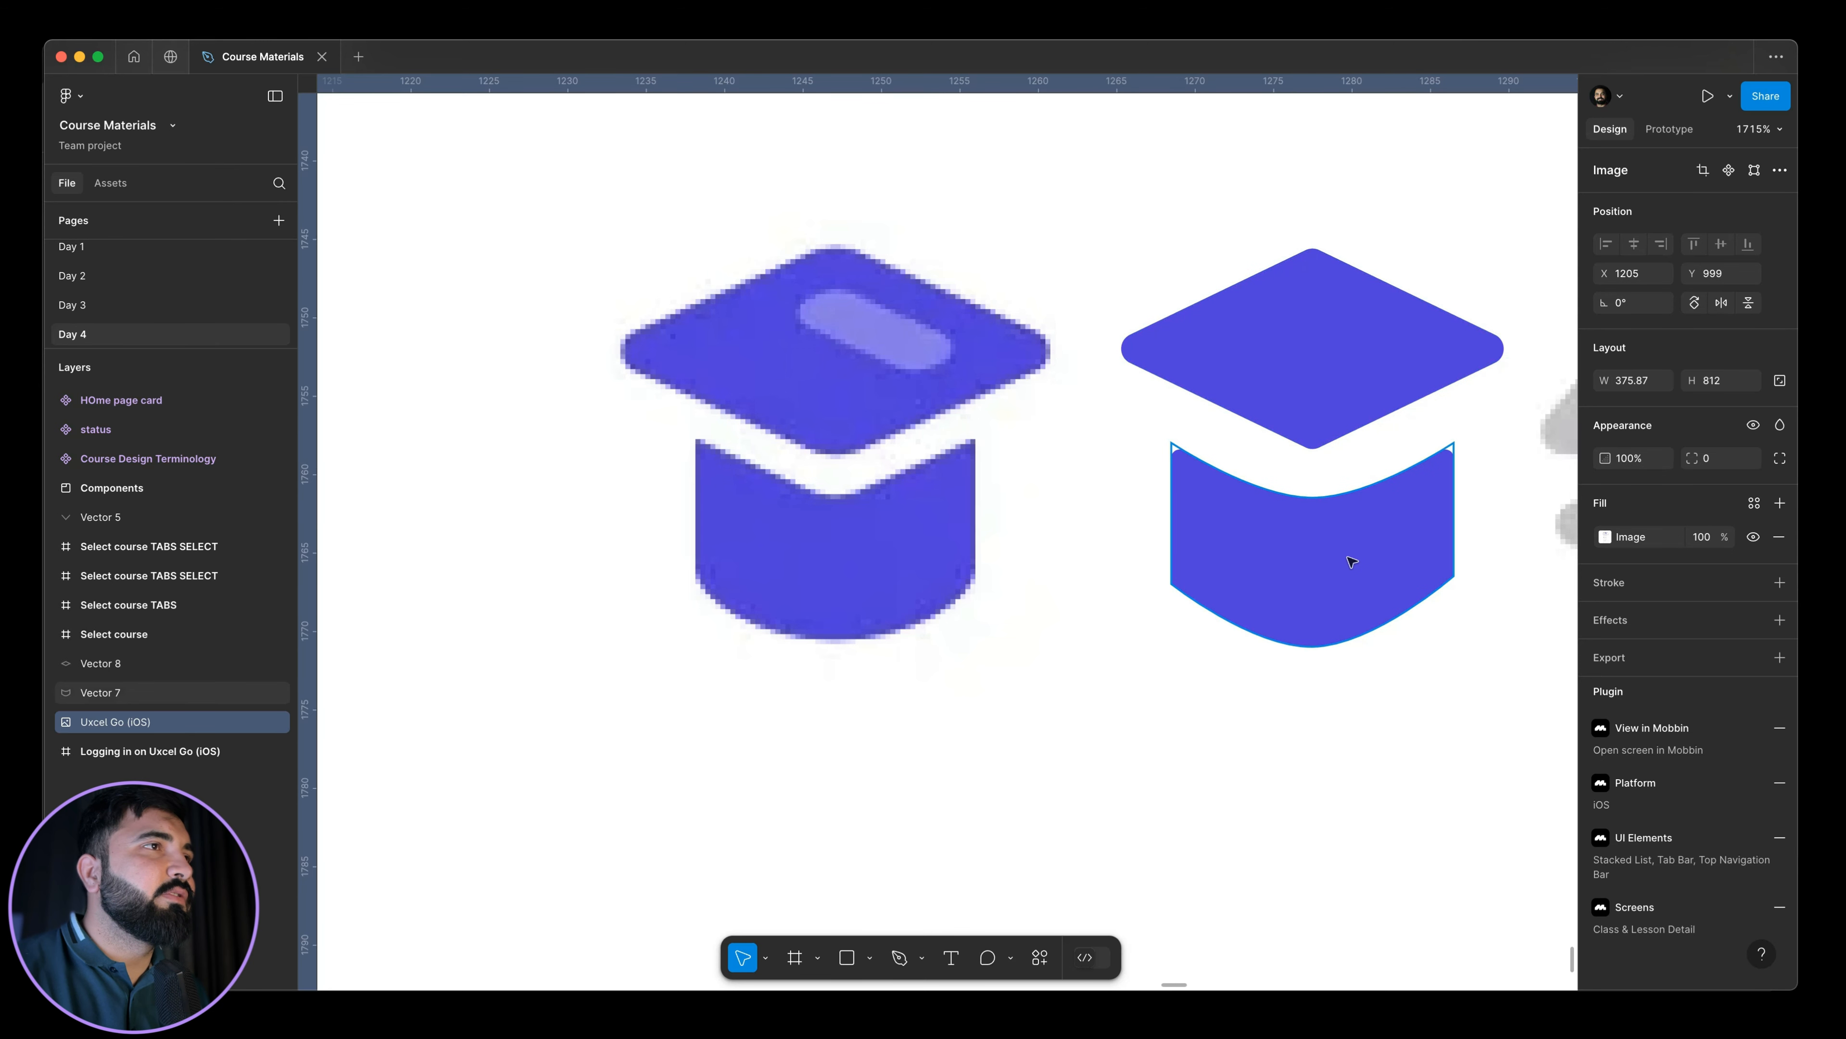
pyautogui.click(1318, 364)
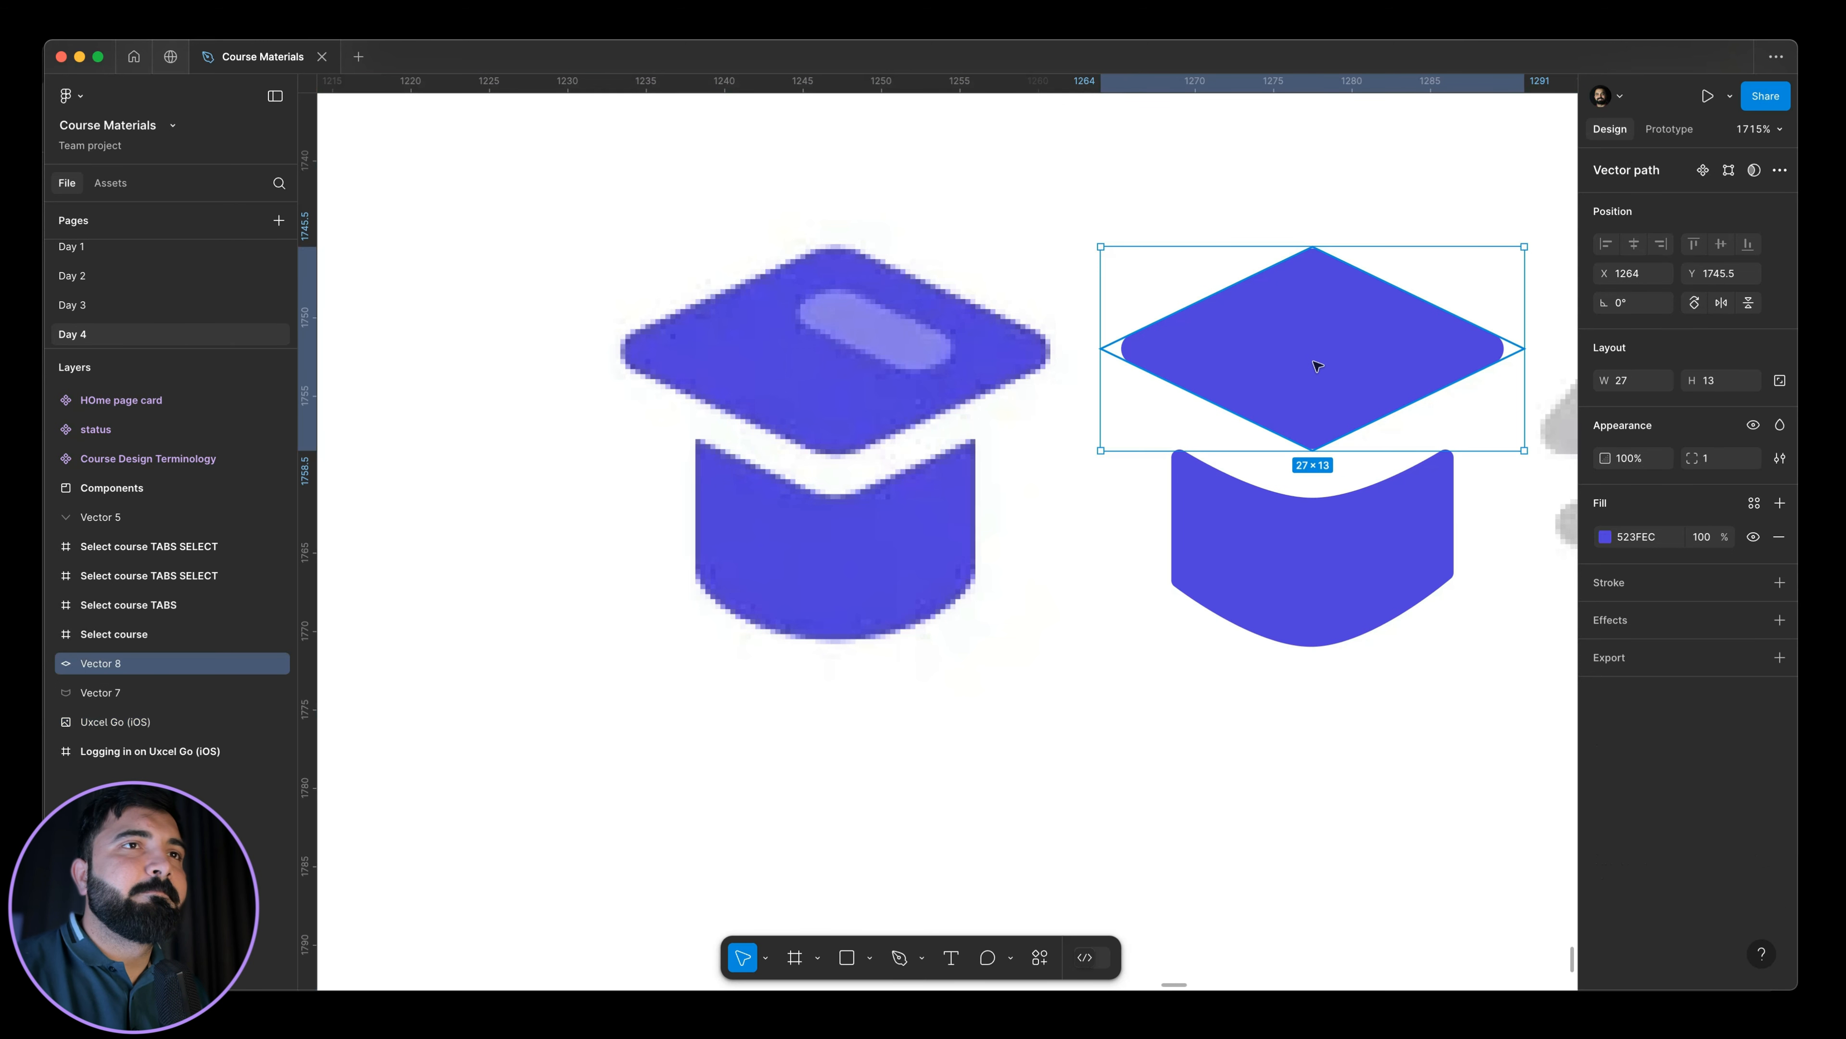
# Trace the light highlight on the reference cap's top with the Pen tool as a closed four-point path, about 10 × 5.5.
pyautogui.scroll(5, 878, 309)
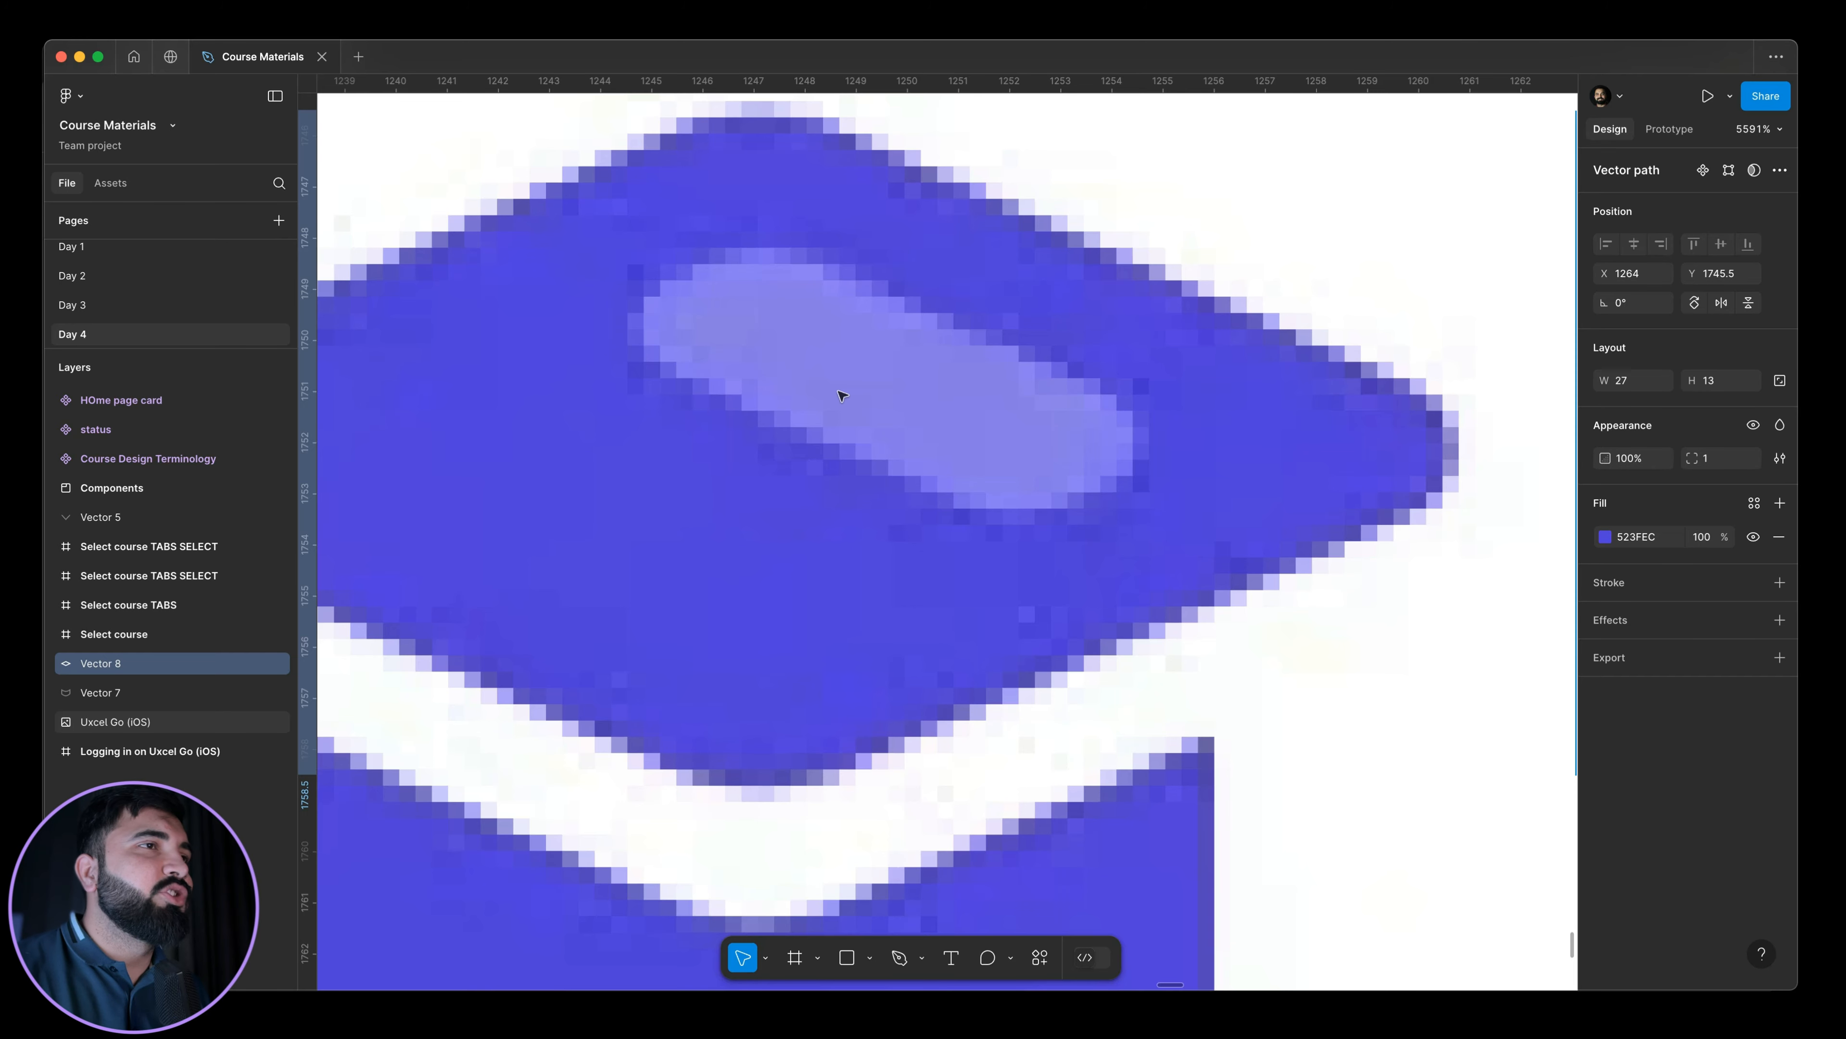
pyautogui.scroll(-5, 842, 396)
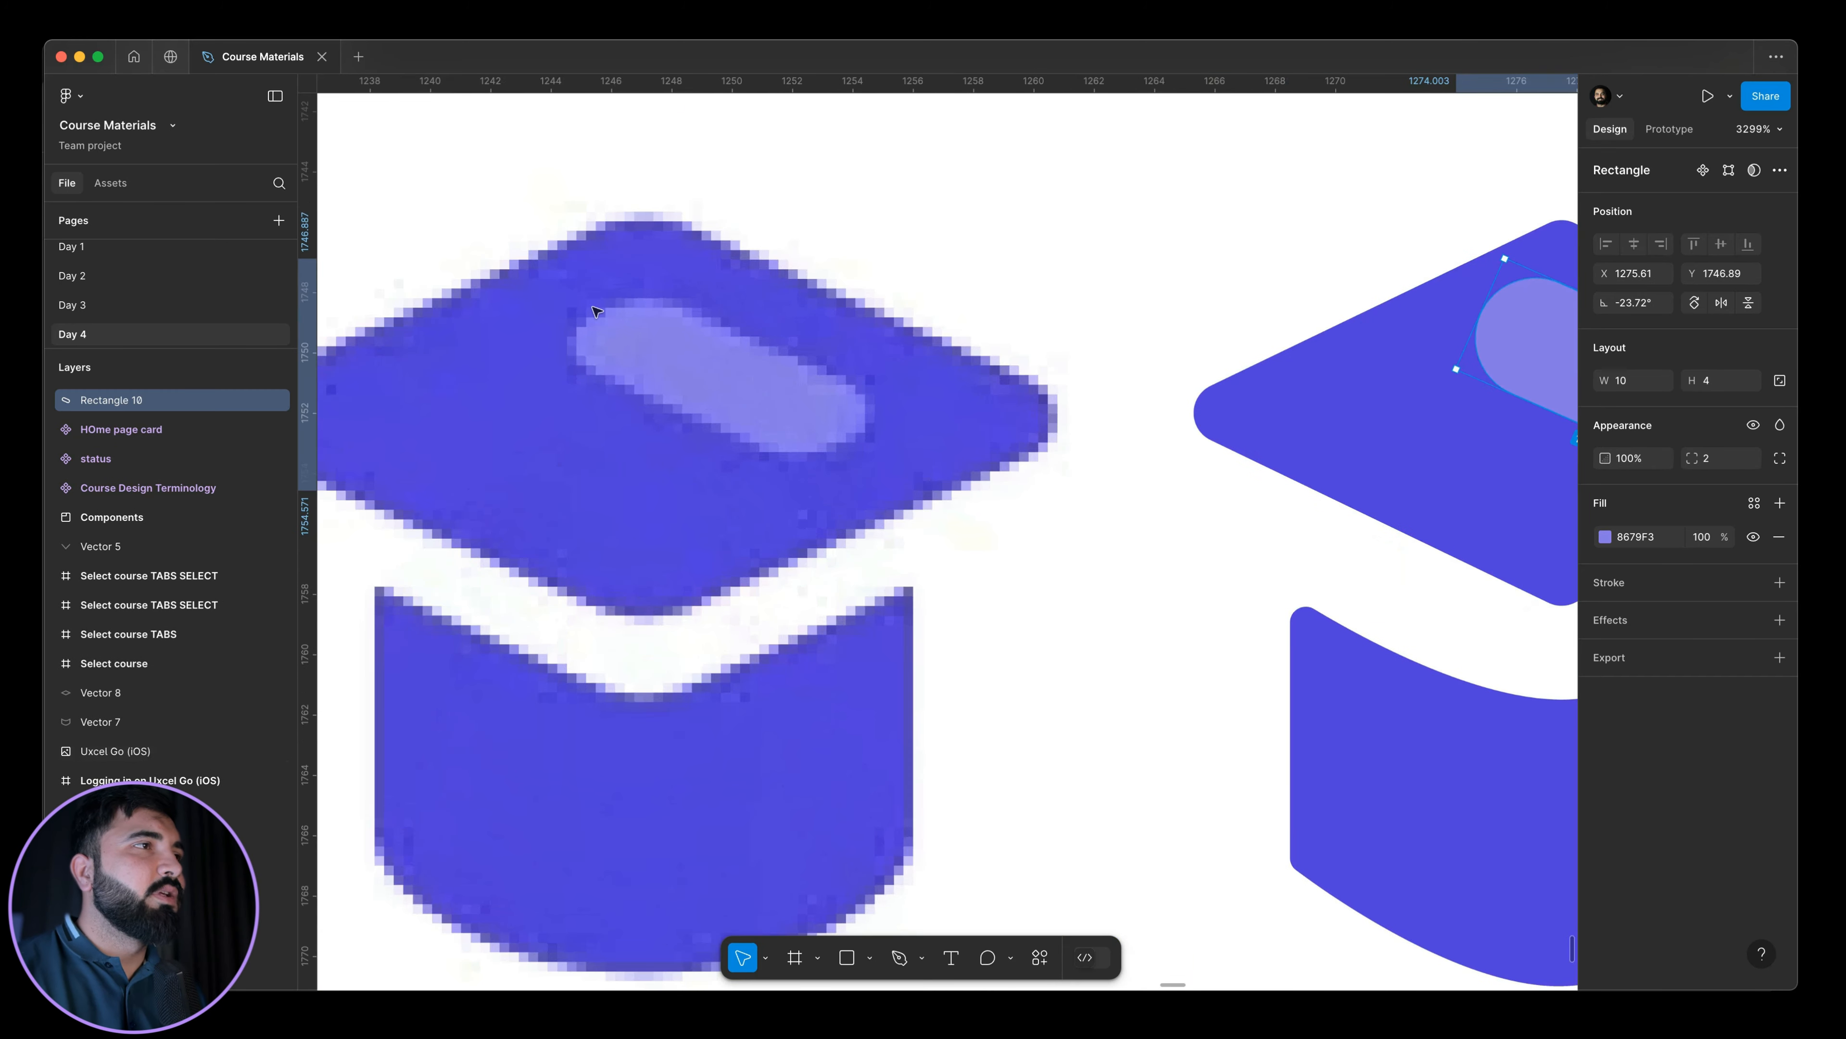
pyautogui.scroll(4, 500, 403)
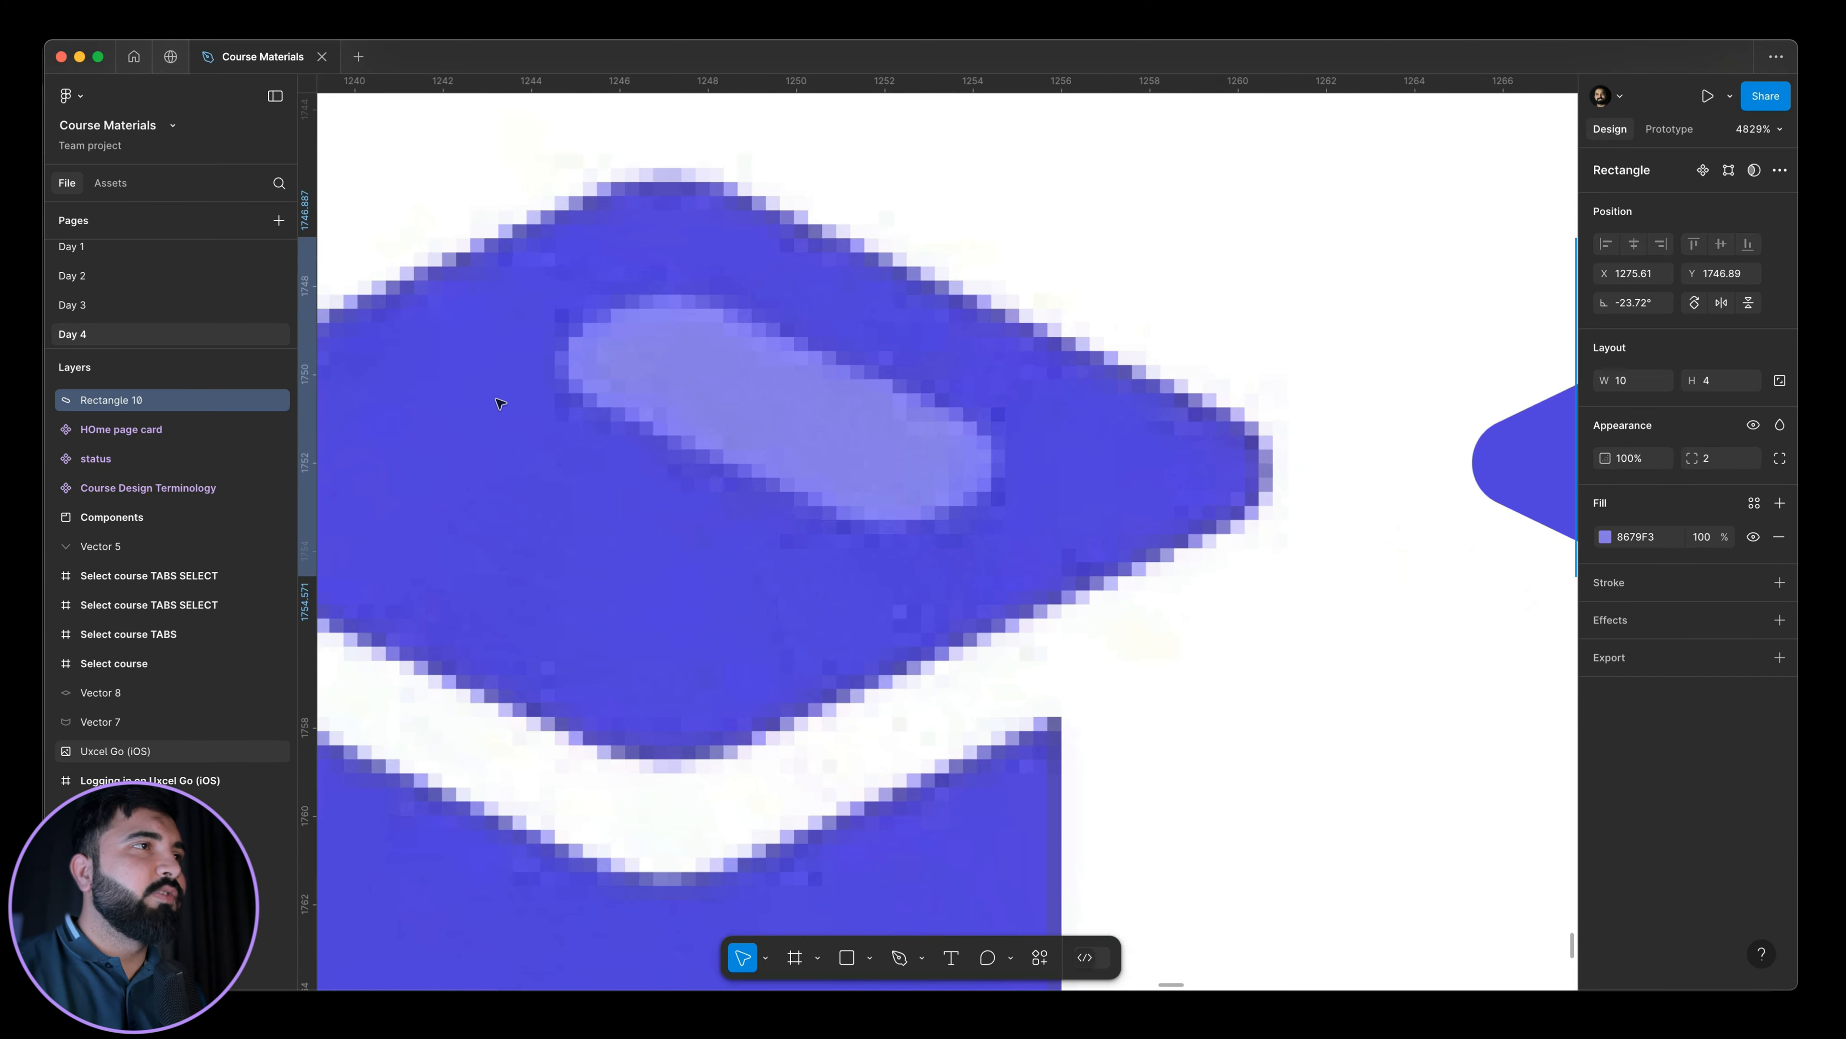
pyautogui.click(899, 957)
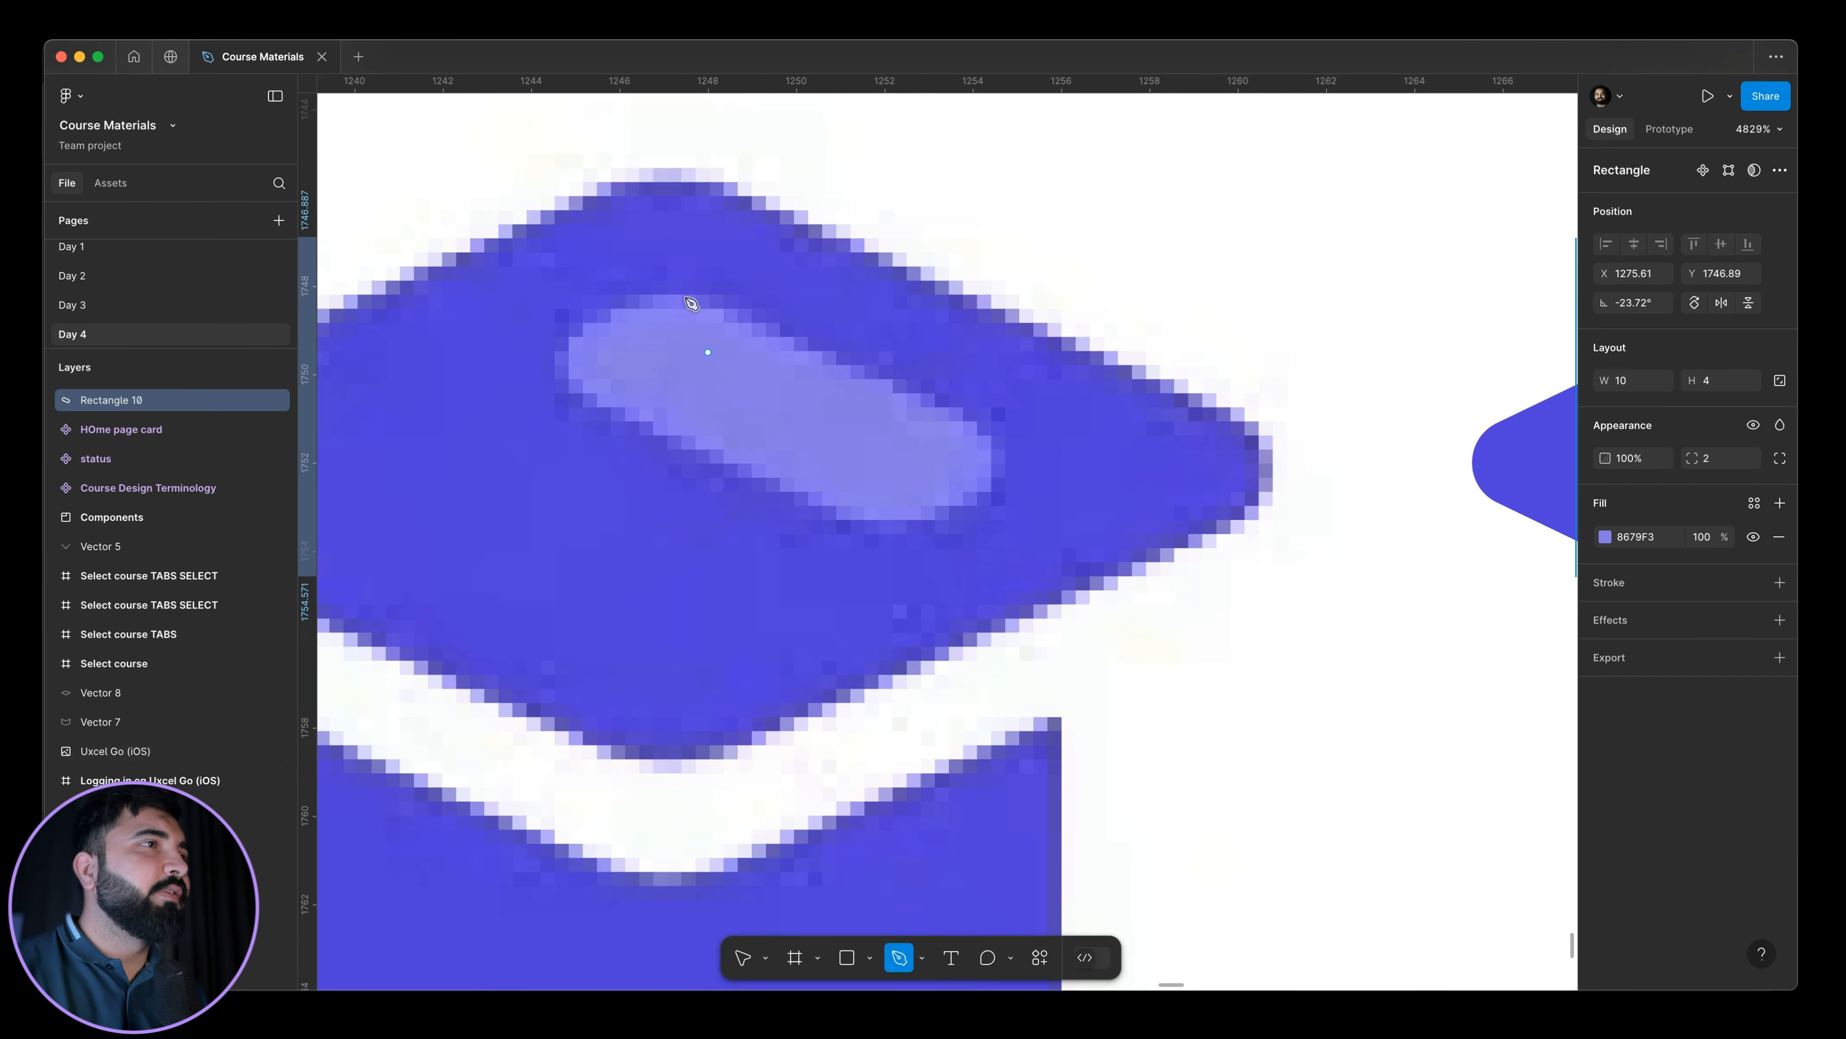
pyautogui.click(663, 285)
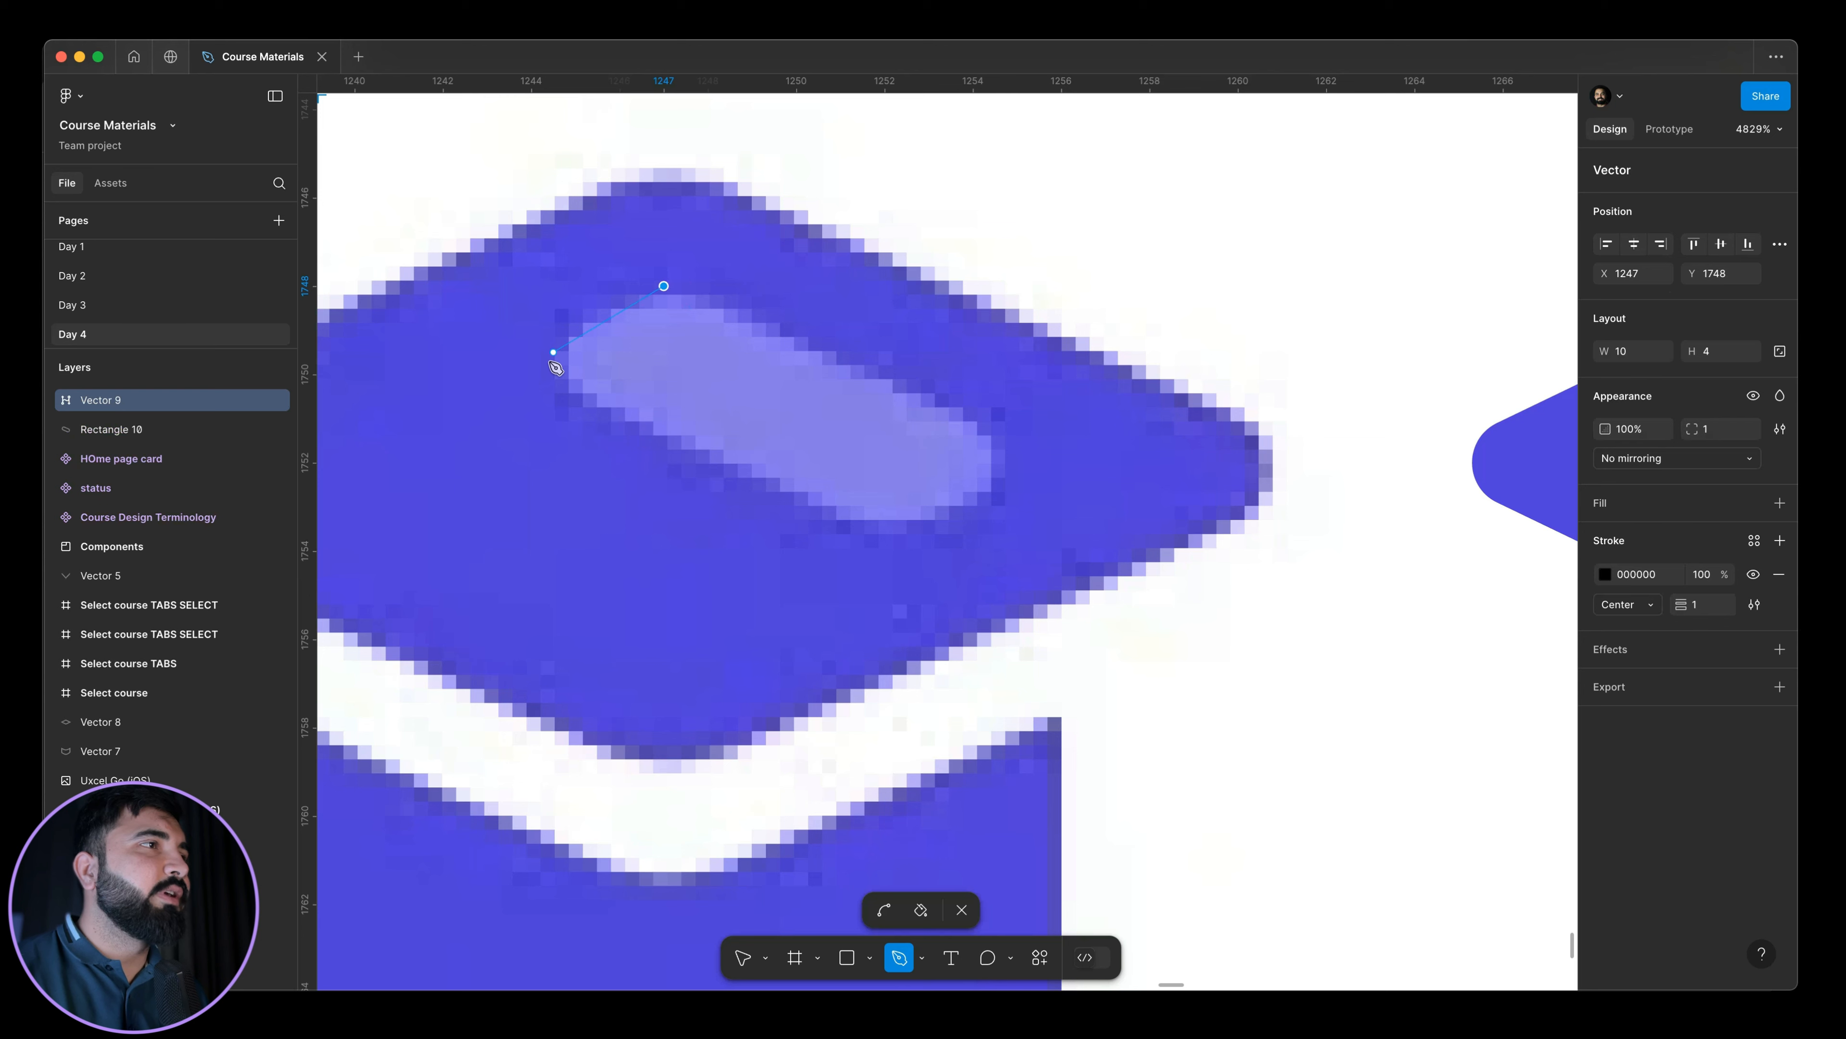
pyautogui.click(862, 529)
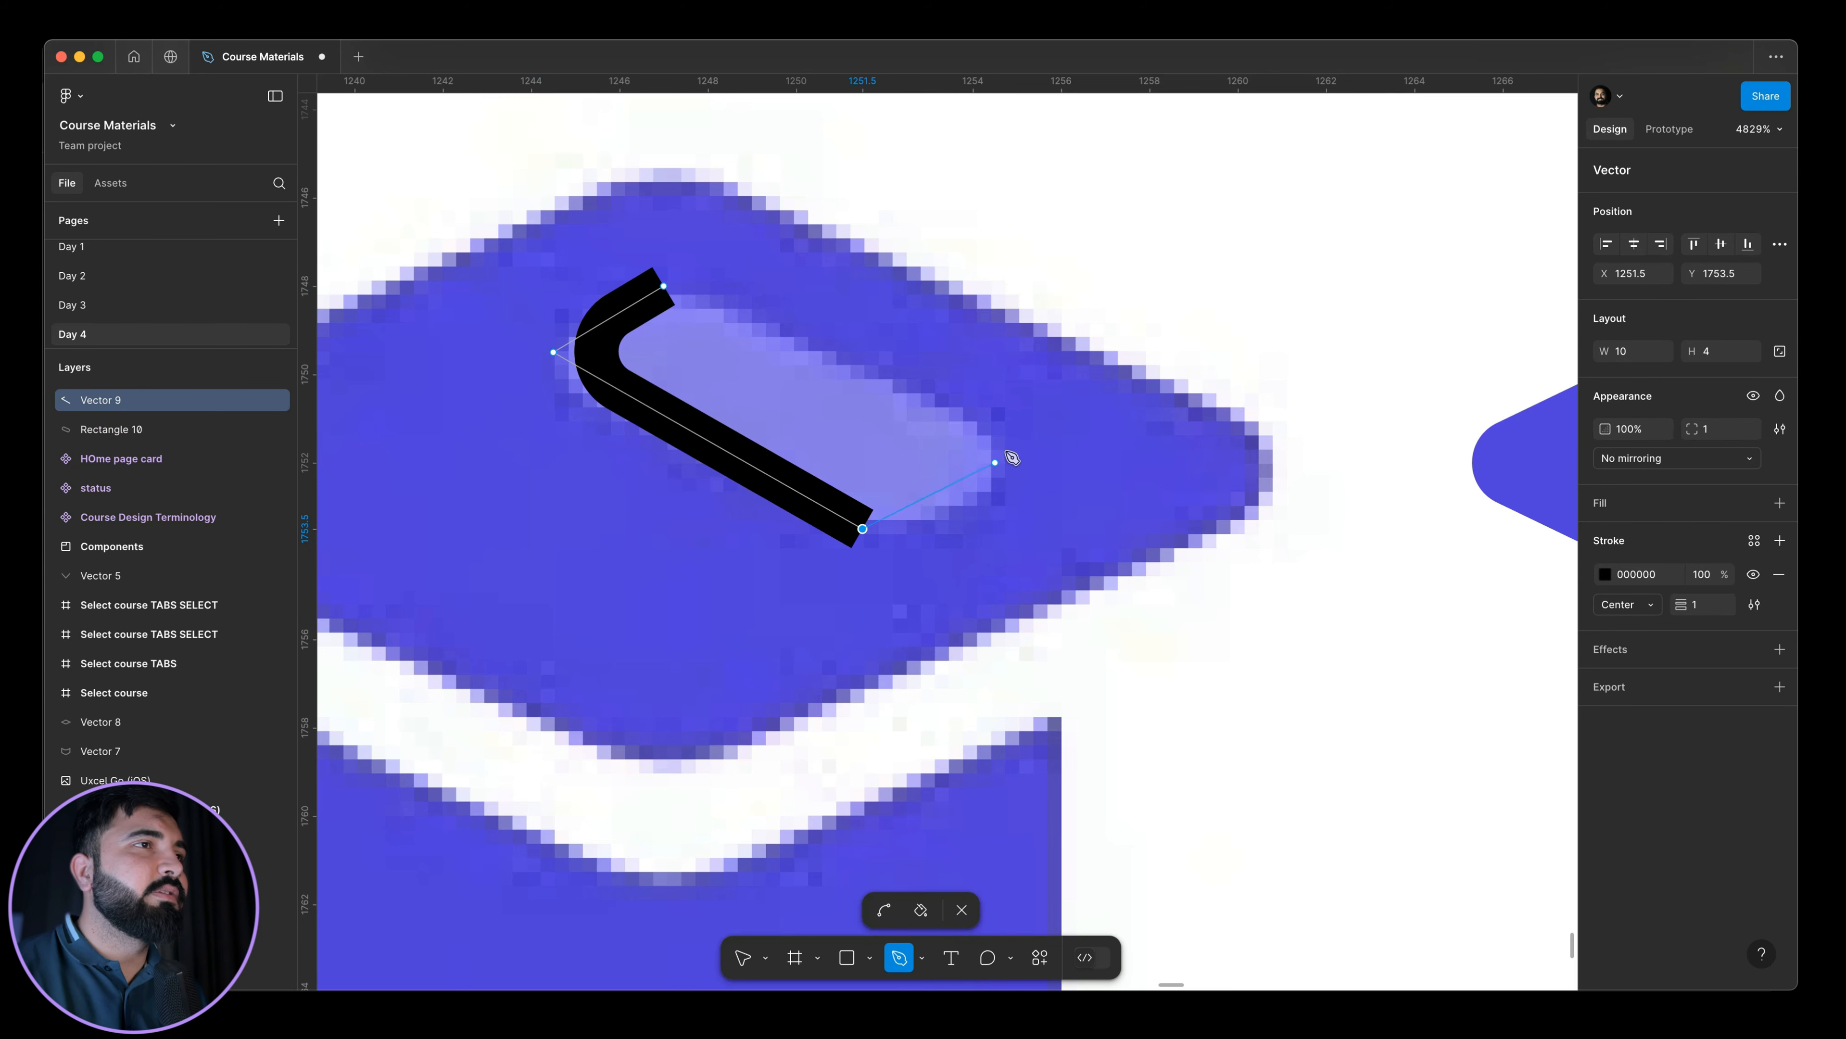
pyautogui.click(995, 462)
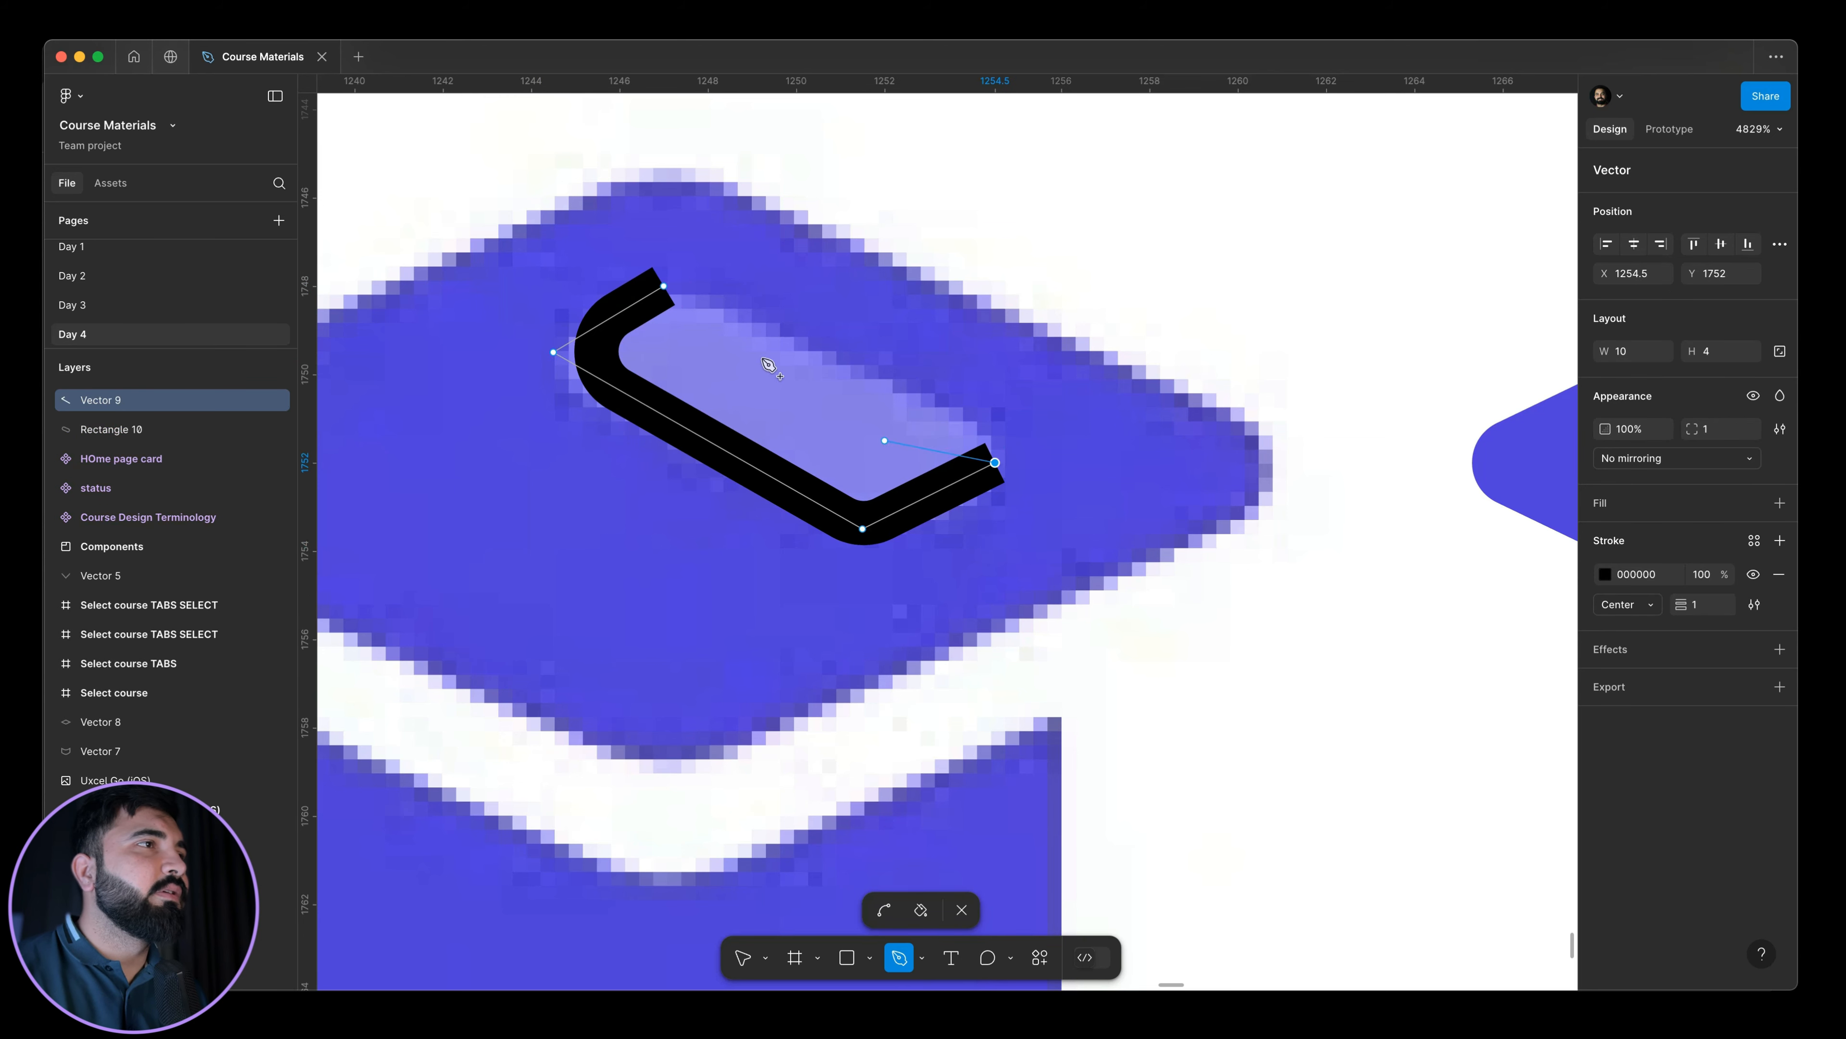
pyautogui.click(676, 291)
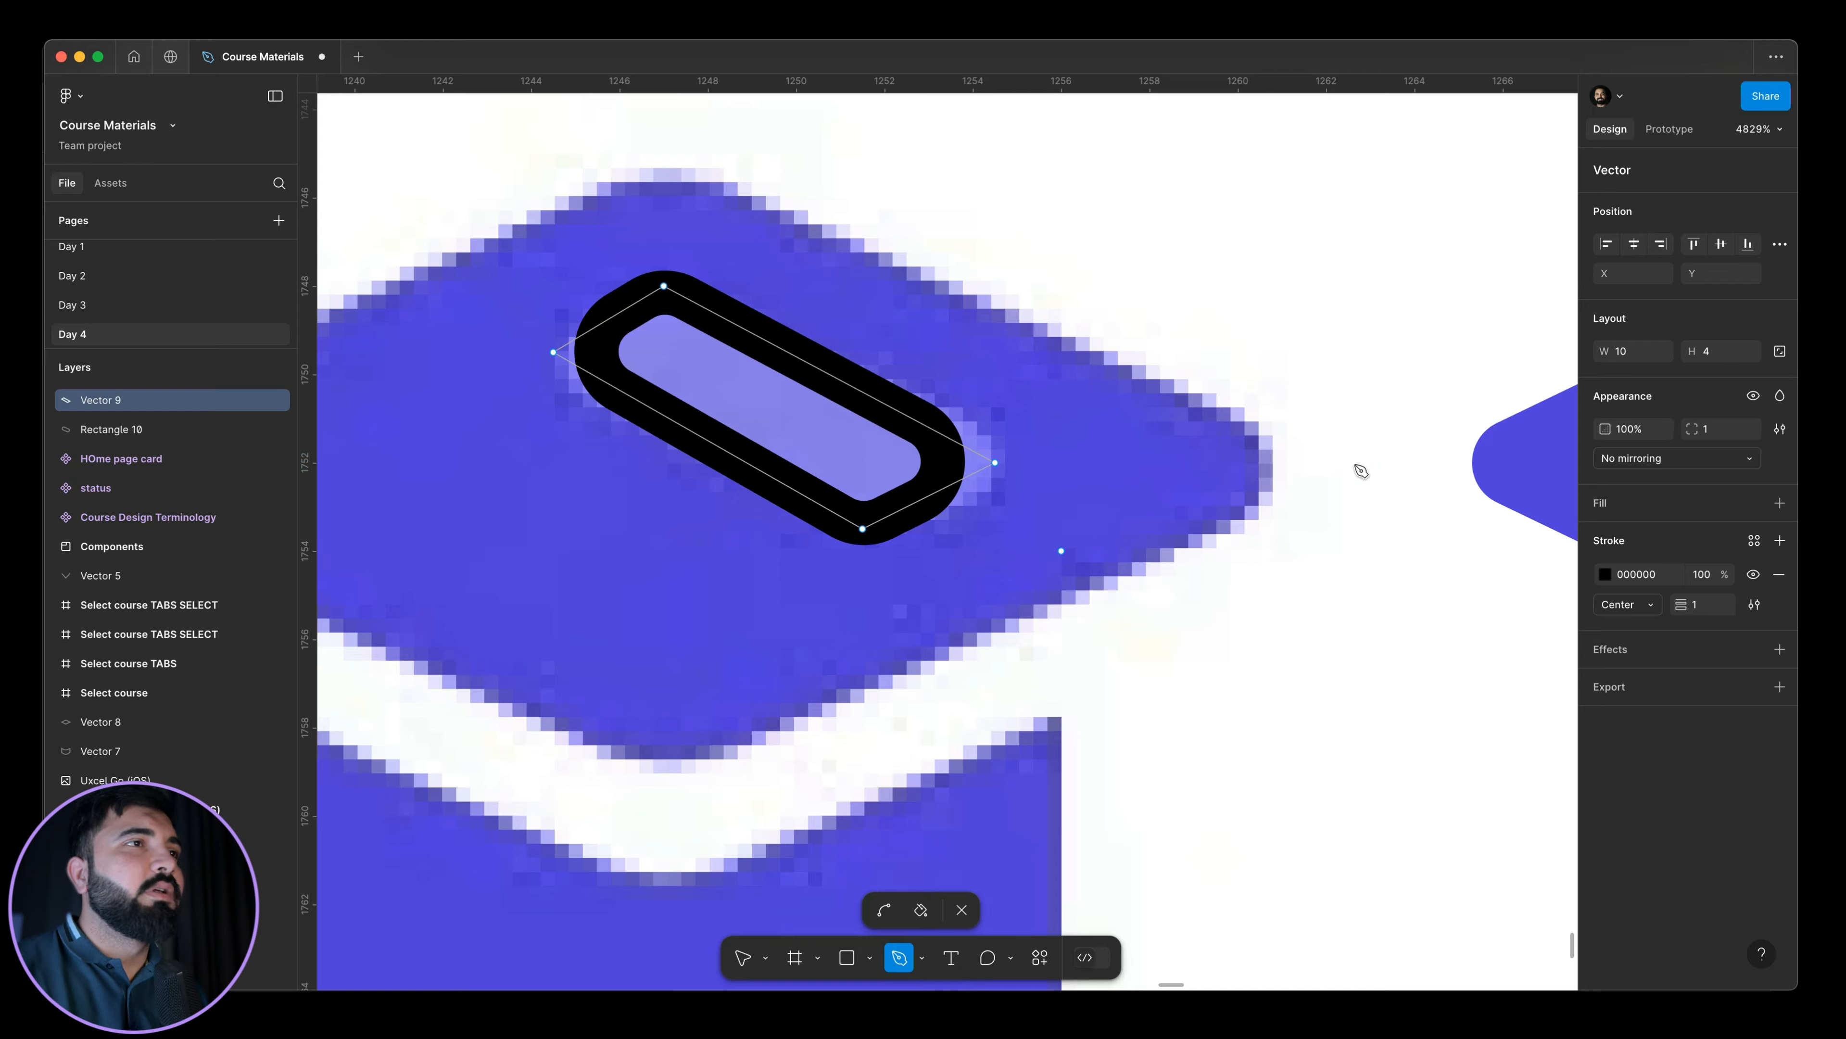
# Fill the traced highlight with the light purple 8579FD sampled from the reference, and remove its black stroke.
pyautogui.click(1779, 503)
pyautogui.click(1384, 786)
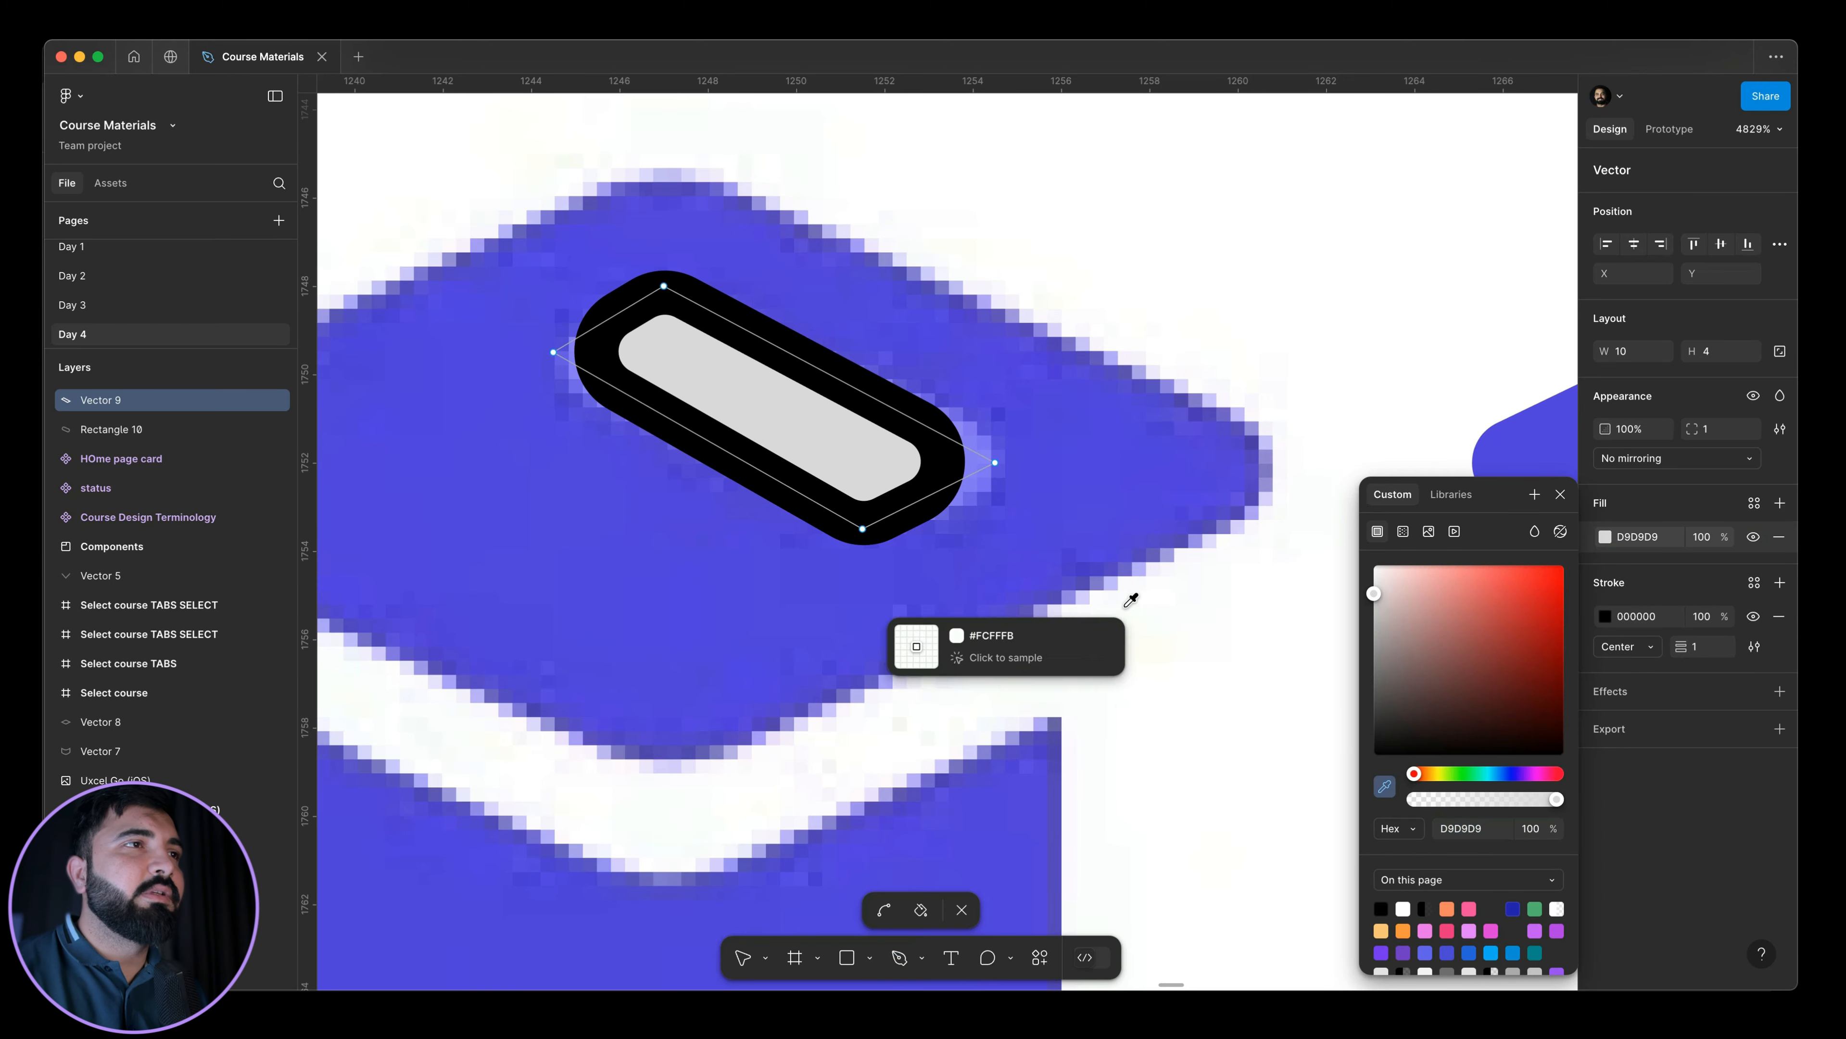
pyautogui.click(971, 456)
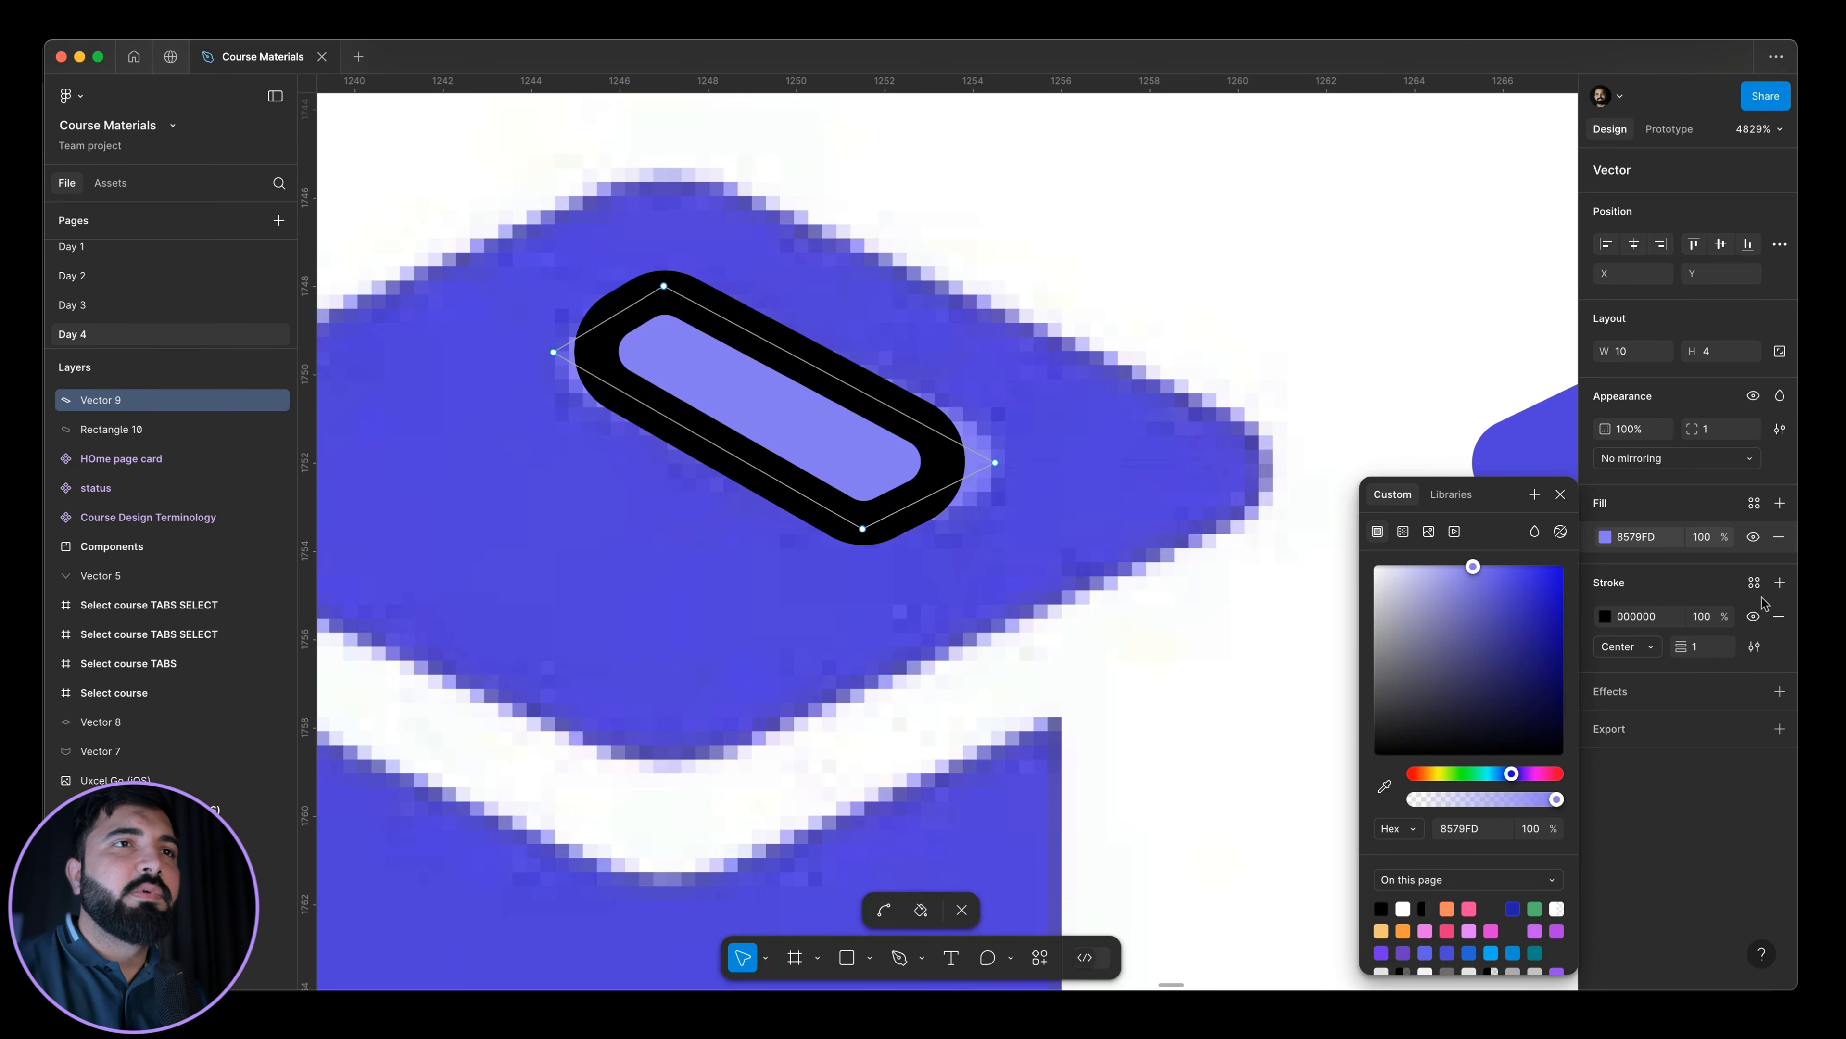
pyautogui.click(1778, 616)
pyautogui.scroll(-5, 829, 438)
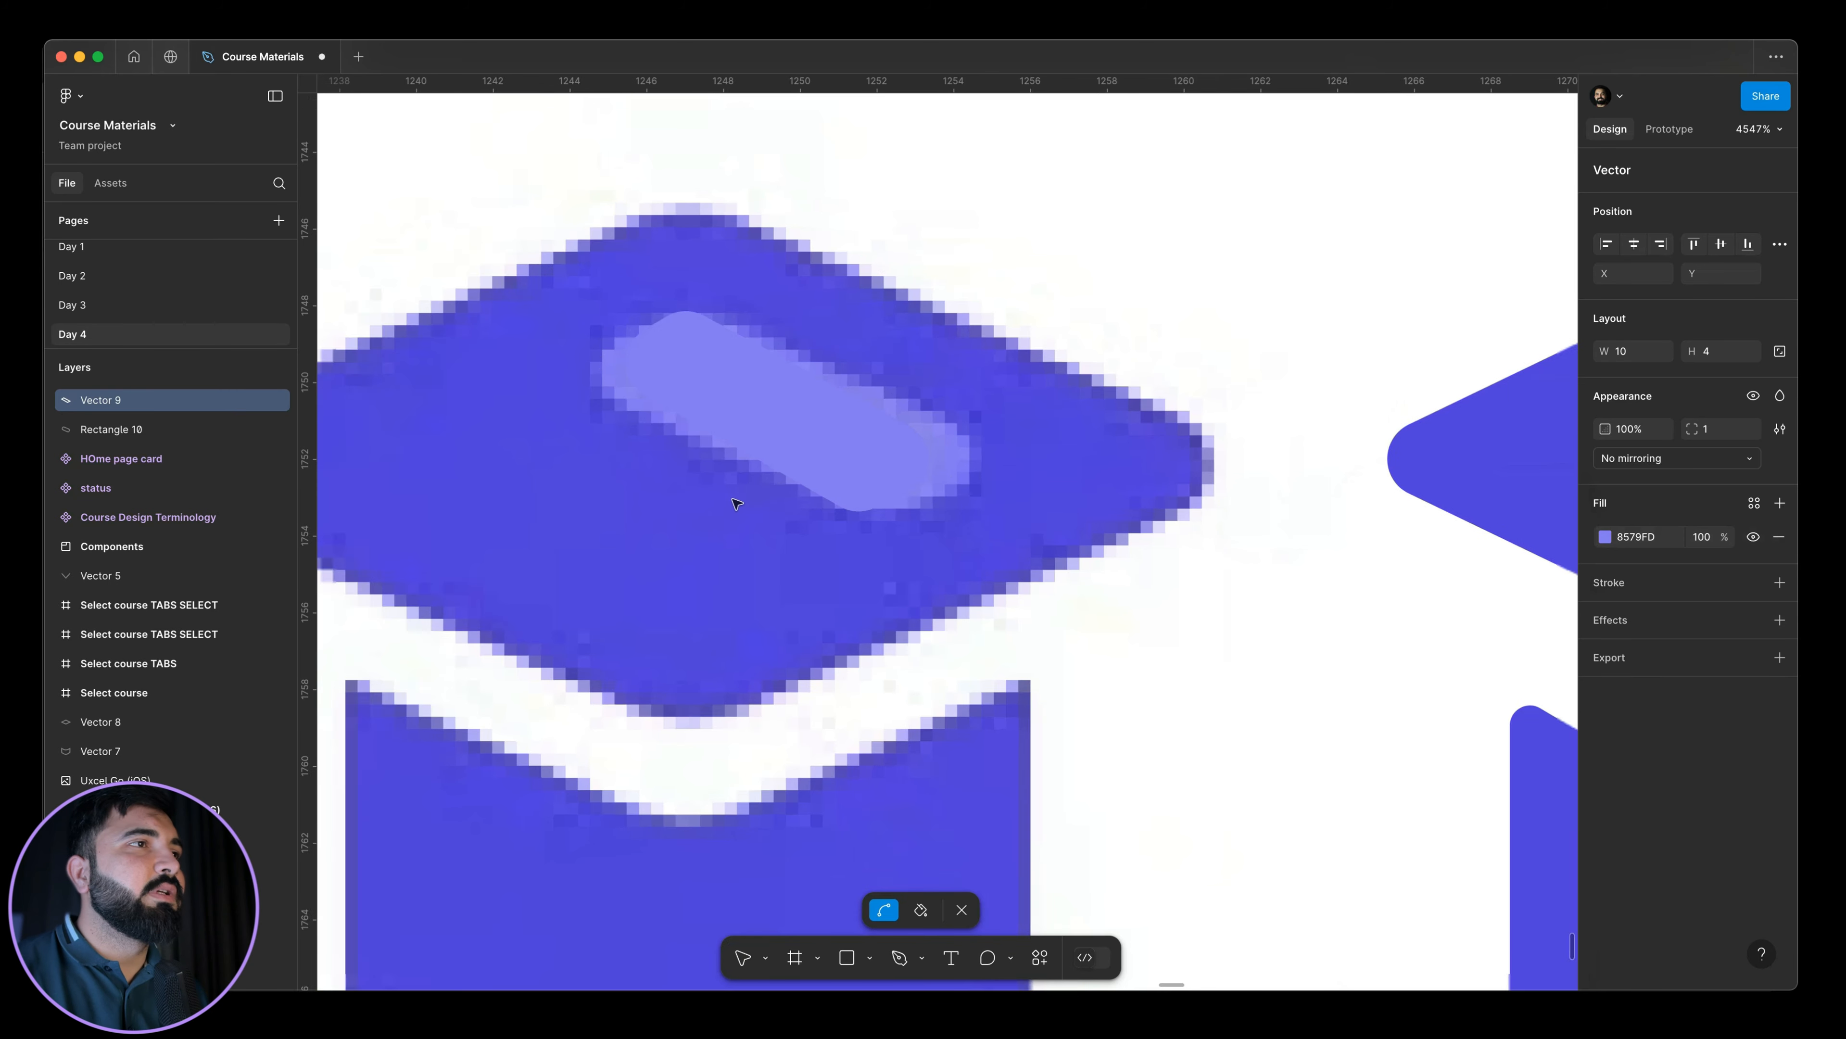
pyautogui.press('Escape')
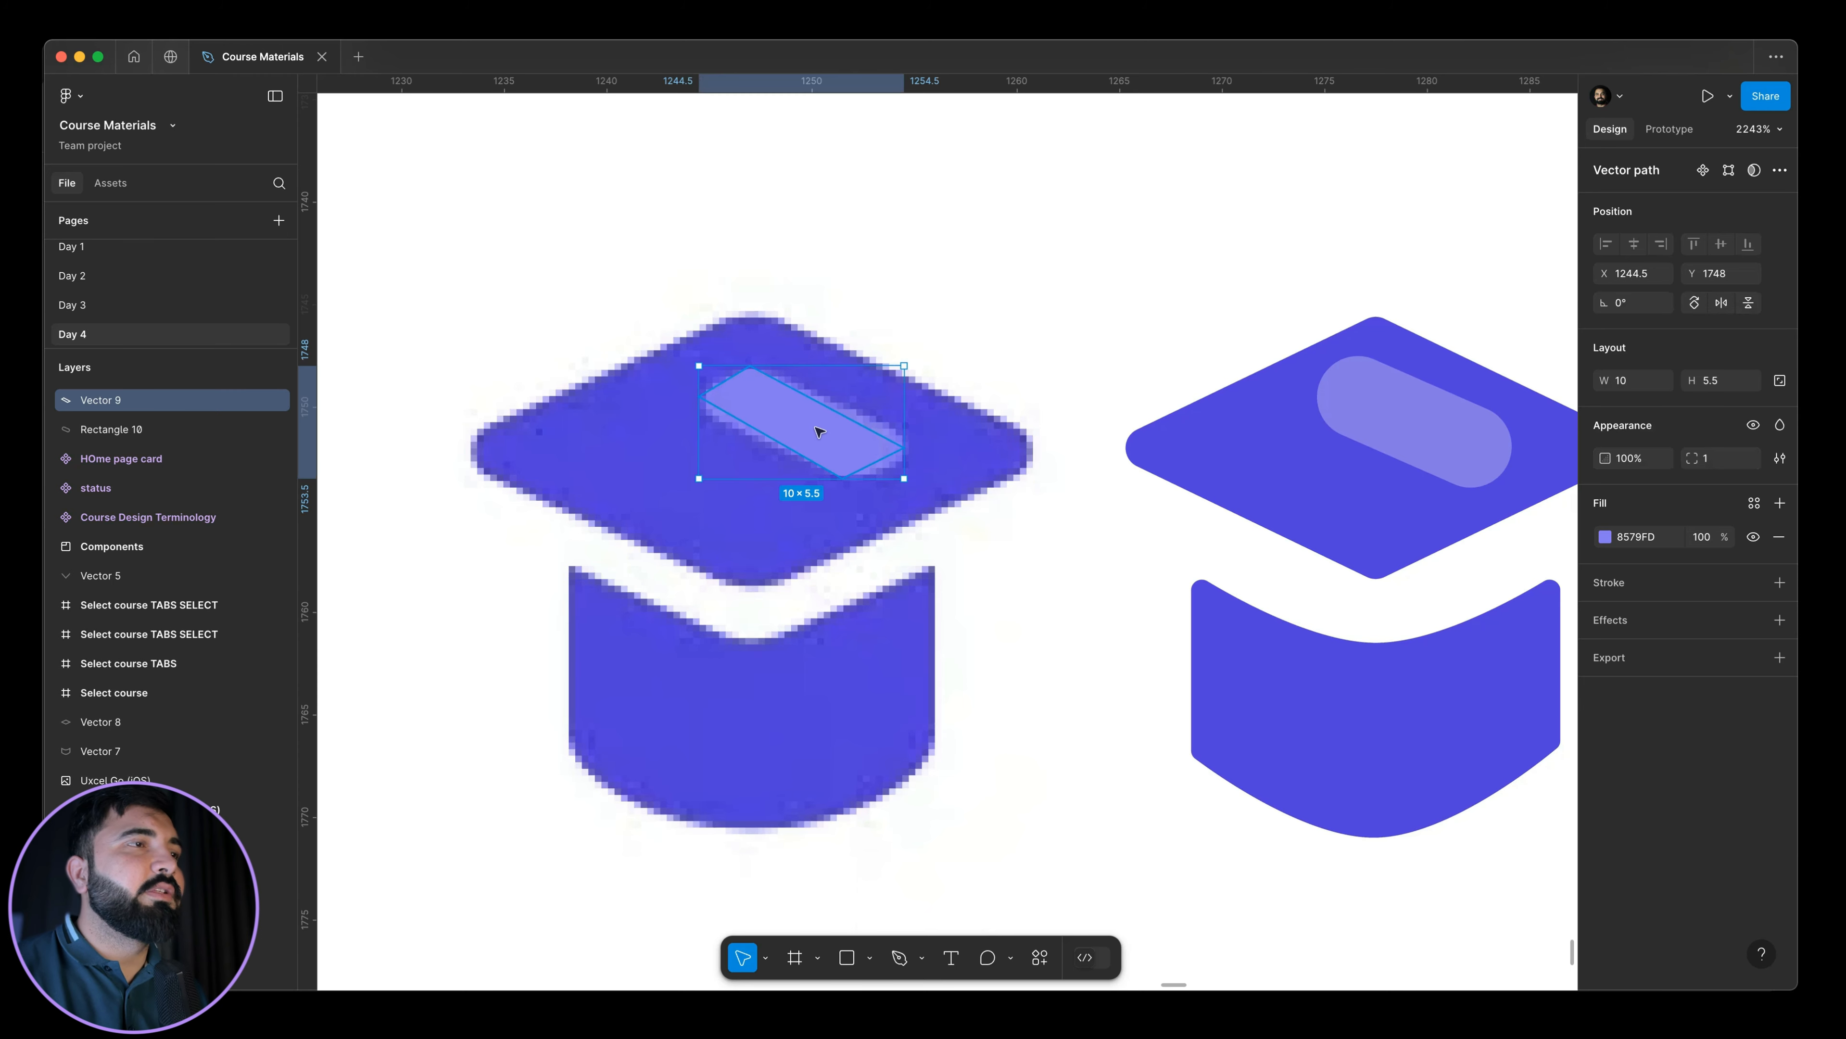
# Delete the rotated rounded-rectangle highlight from the vector cap's top.
pyautogui.click(855, 396)
pyautogui.click(830, 412)
pyautogui.moveTo(1305, 449); pyautogui.dragTo(1093, 473)
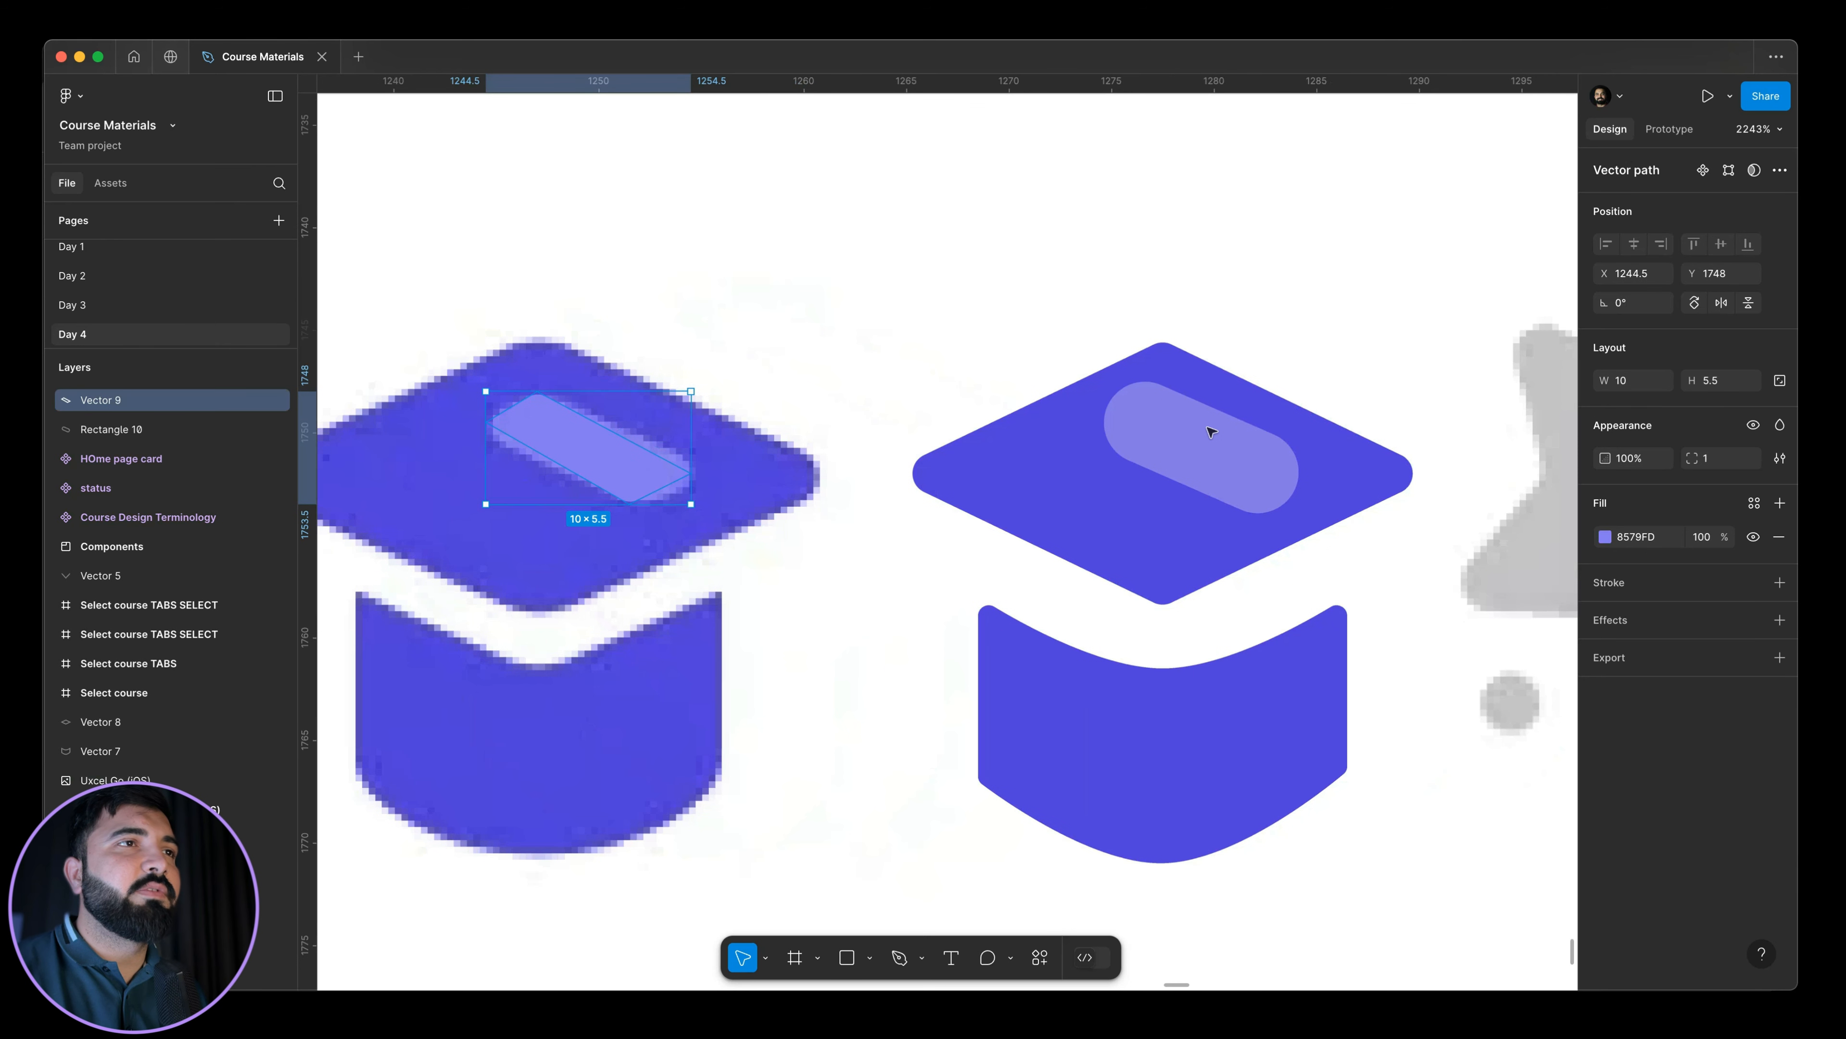
pyautogui.click(1208, 429)
pyautogui.press('Delete')
# Paste a copy of the traced highlight and place it on the vector cap's top at X 1275, Y 1748.
pyautogui.press('super+v')
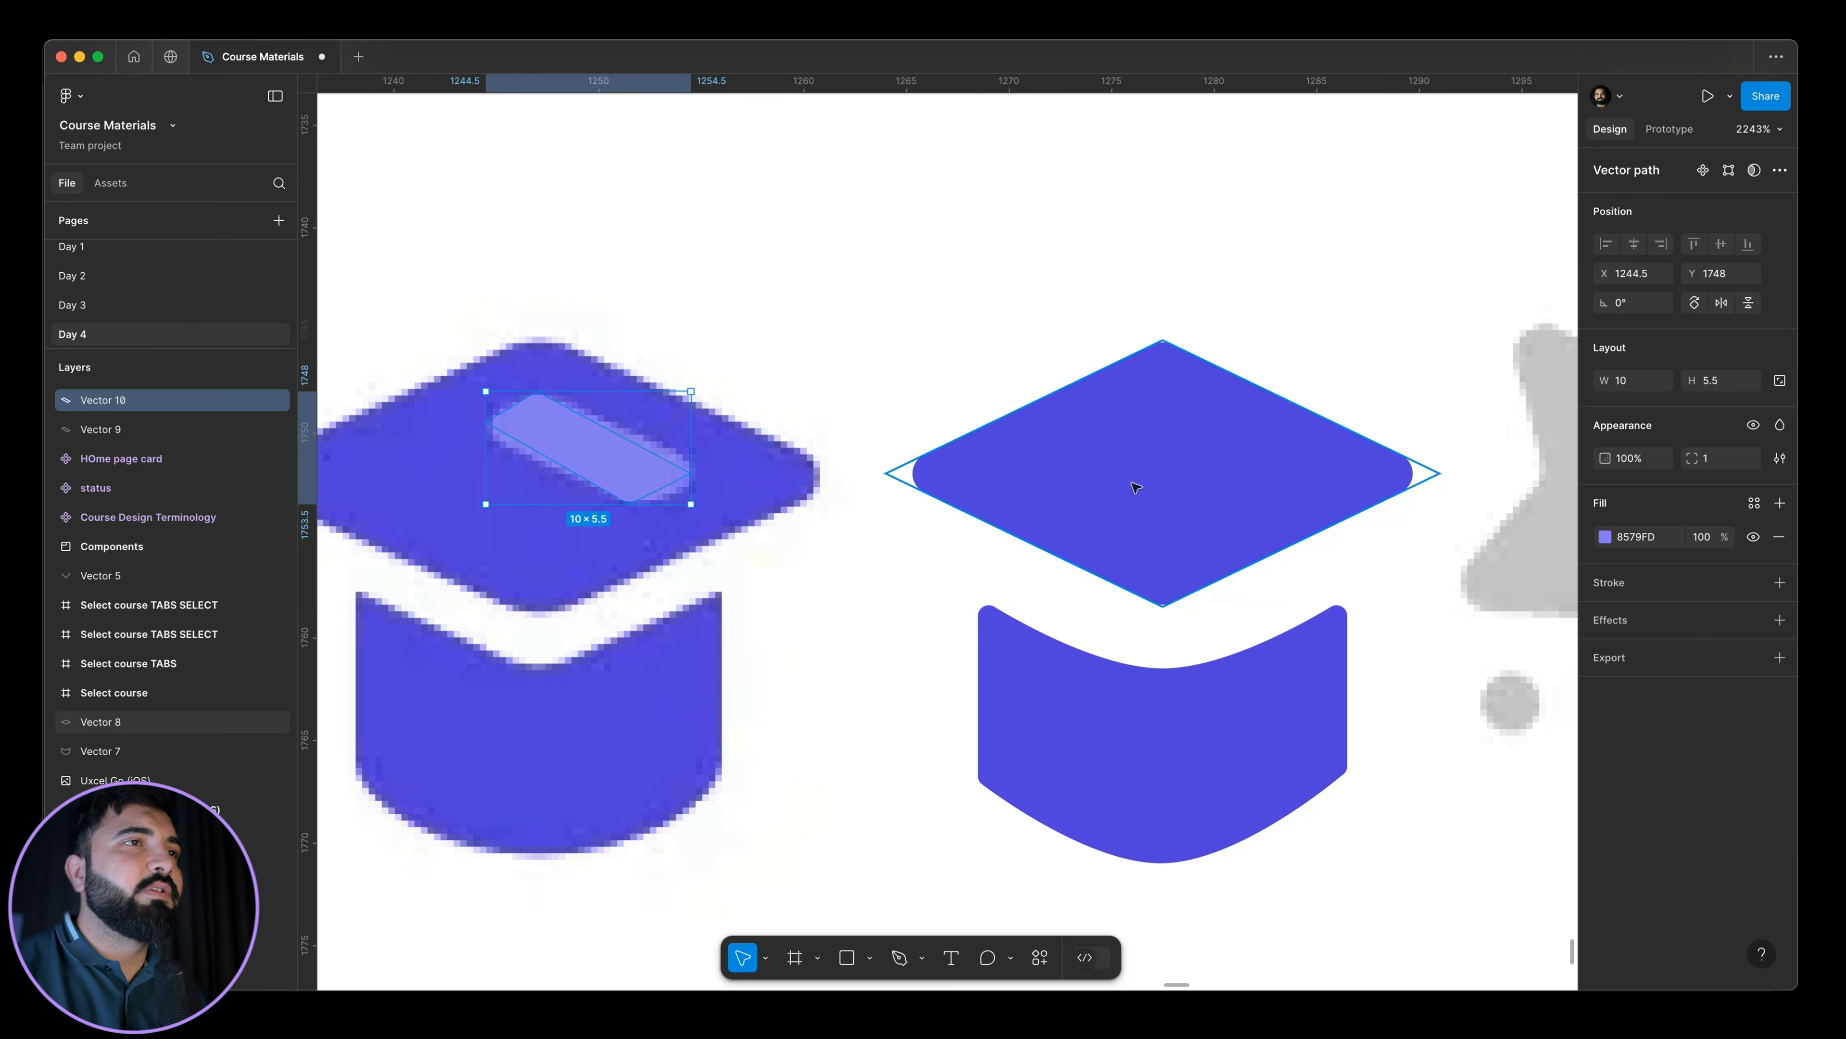
pyautogui.moveTo(629, 457); pyautogui.dragTo(1255, 451)
pyautogui.press('Up')
pyautogui.press('Down')
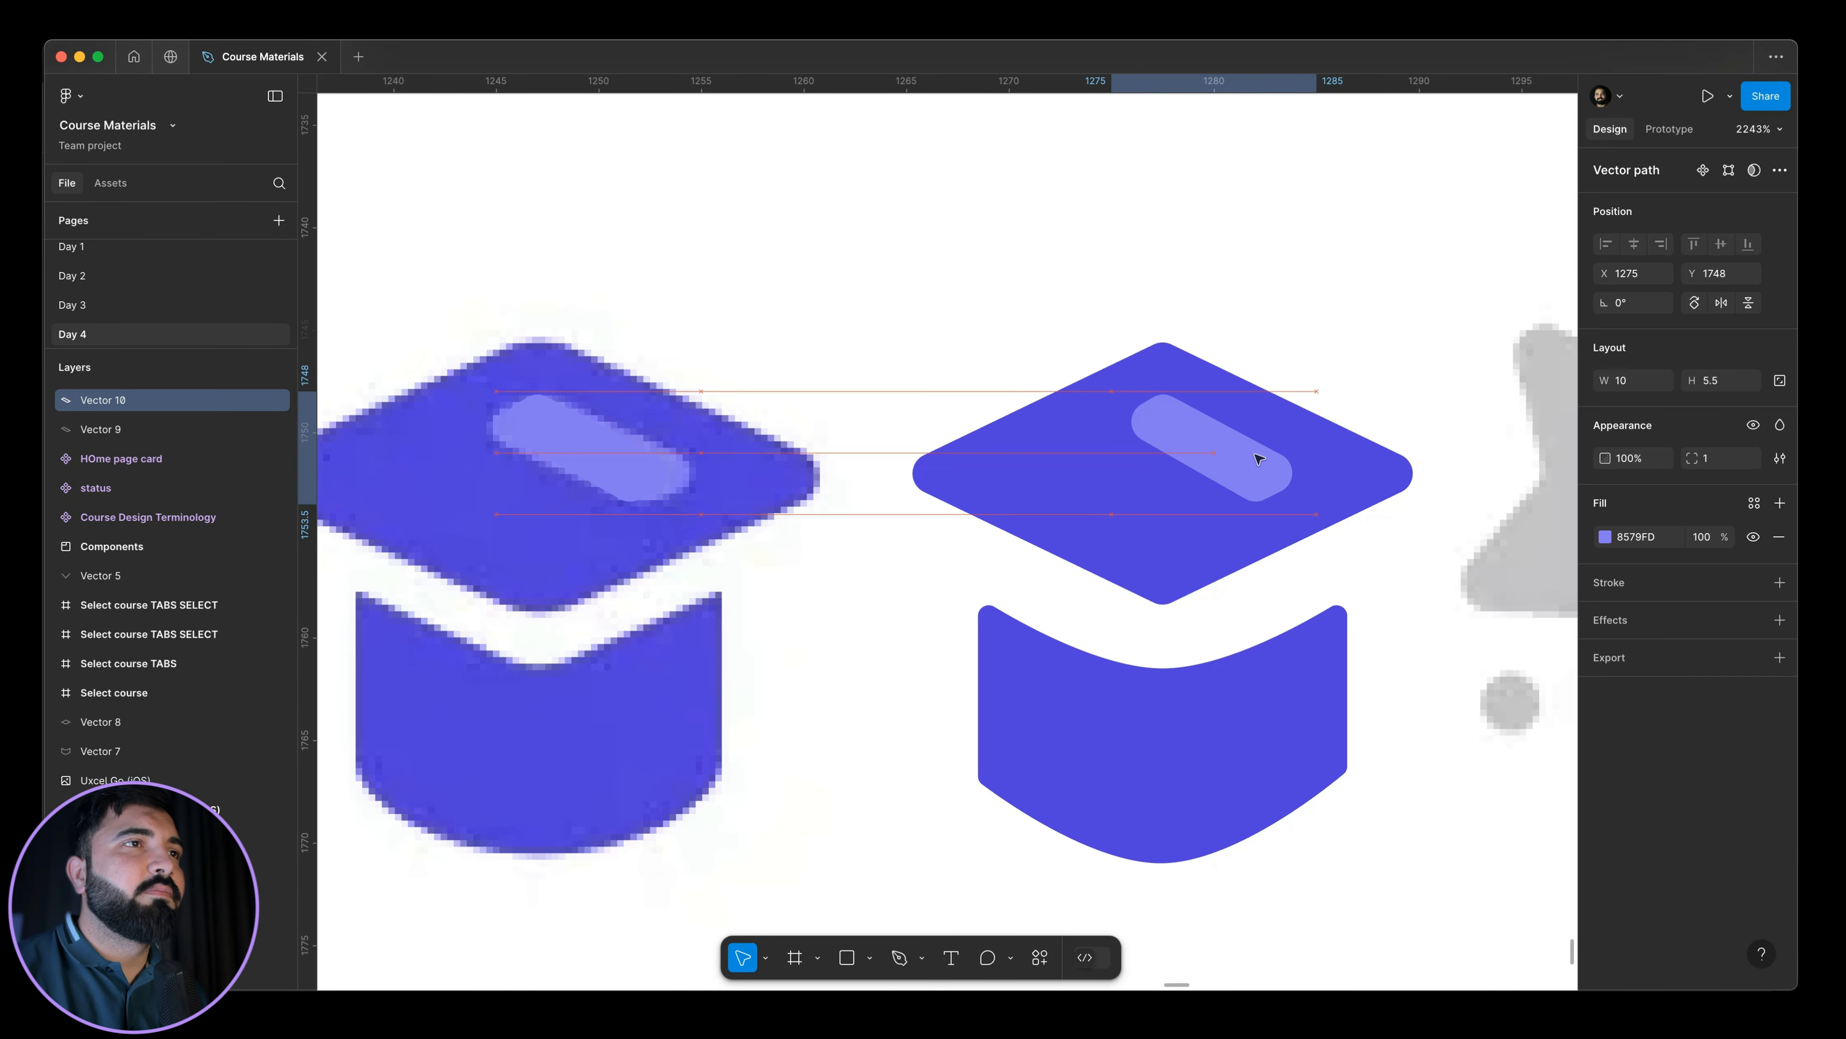
pyautogui.scroll(-1, 879, 586)
pyautogui.scroll(-5, 879, 586)
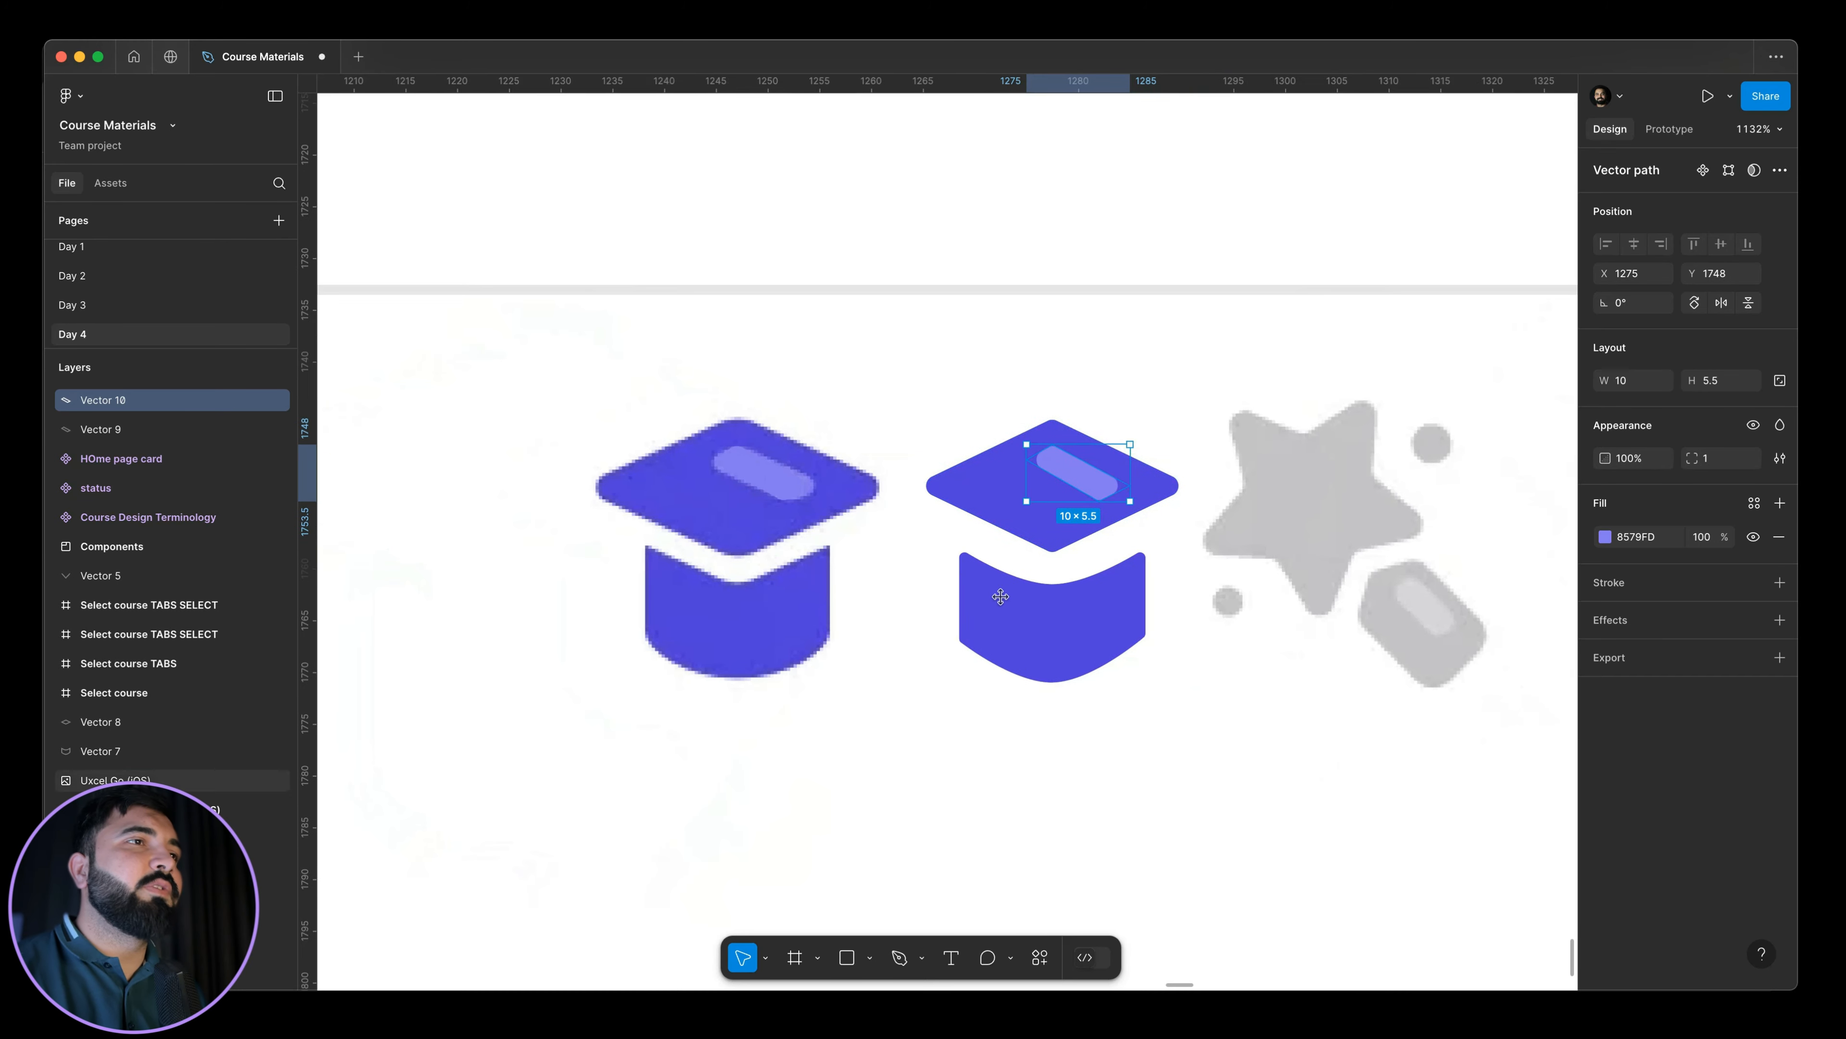
# Move the vector cap's highlight, top and body together over the reference graduation cap, to about X 1233, Y 1745.5.
pyautogui.doubleClick(875, 564)
pyautogui.scroll(-10, 875, 553)
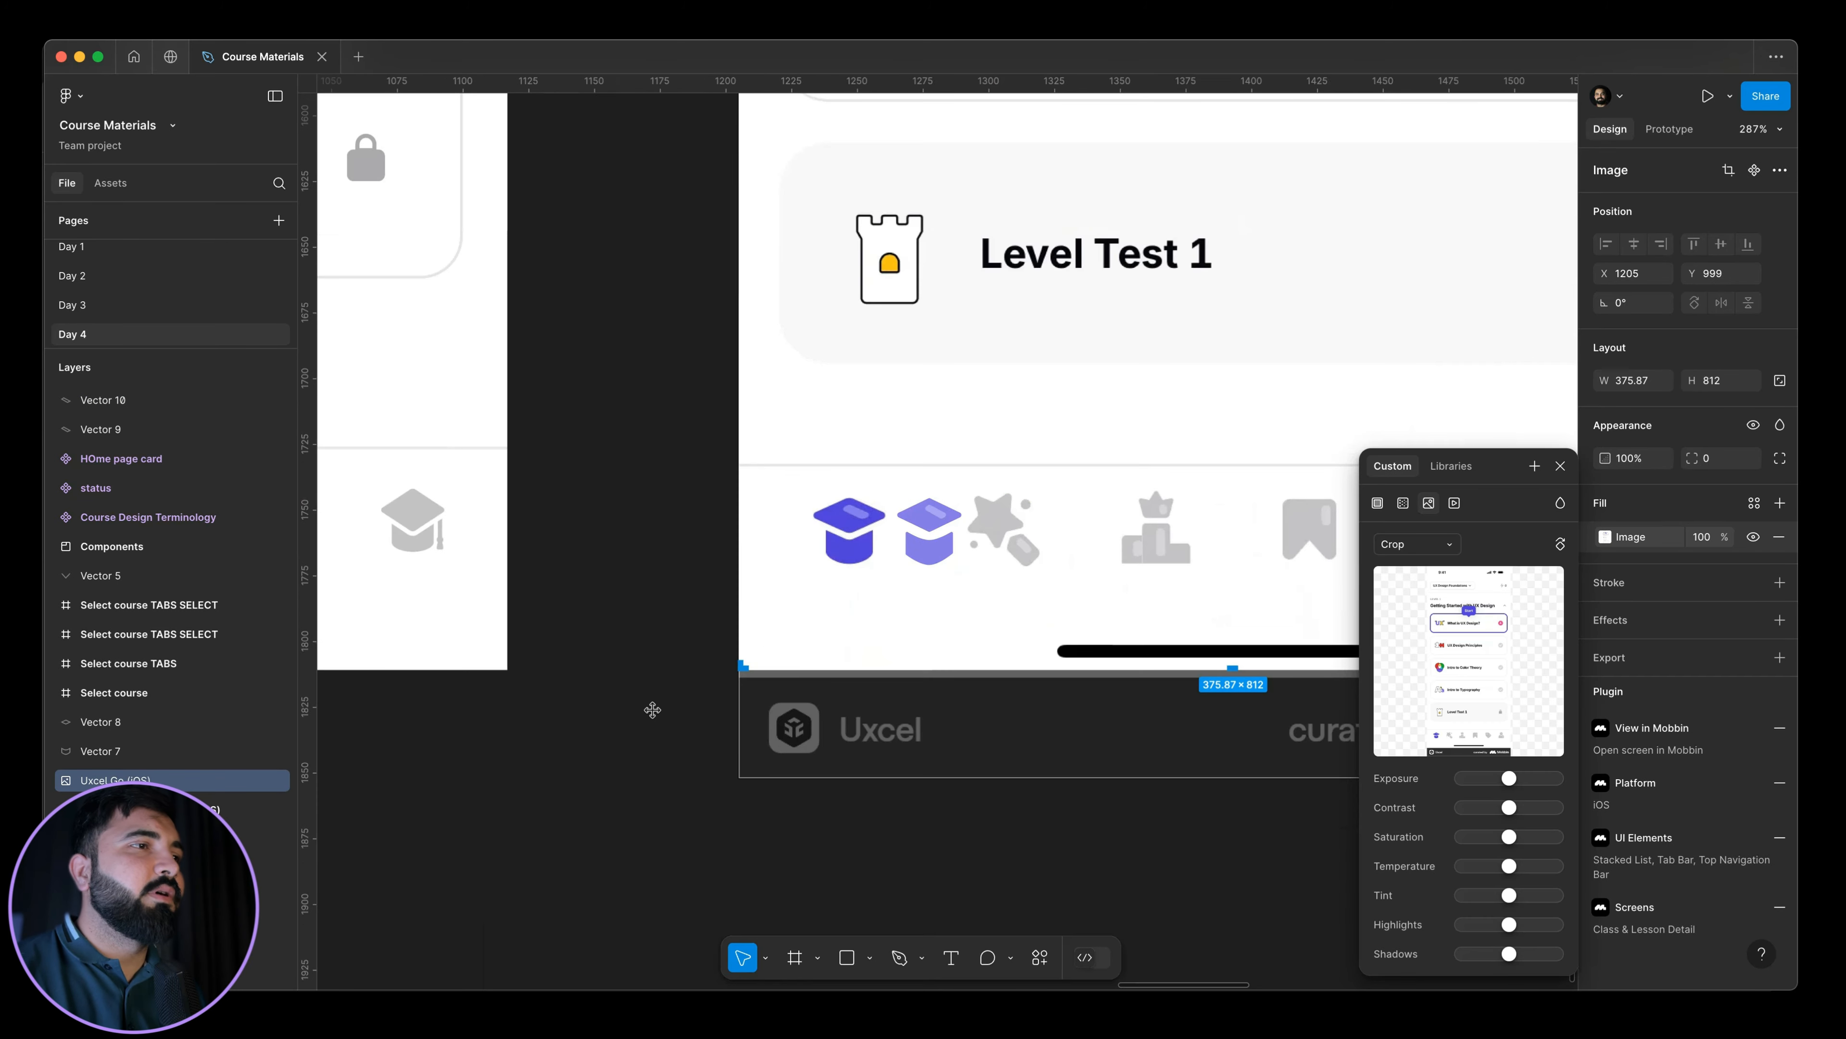
pyautogui.click(668, 710)
pyautogui.scroll(12, 995, 530)
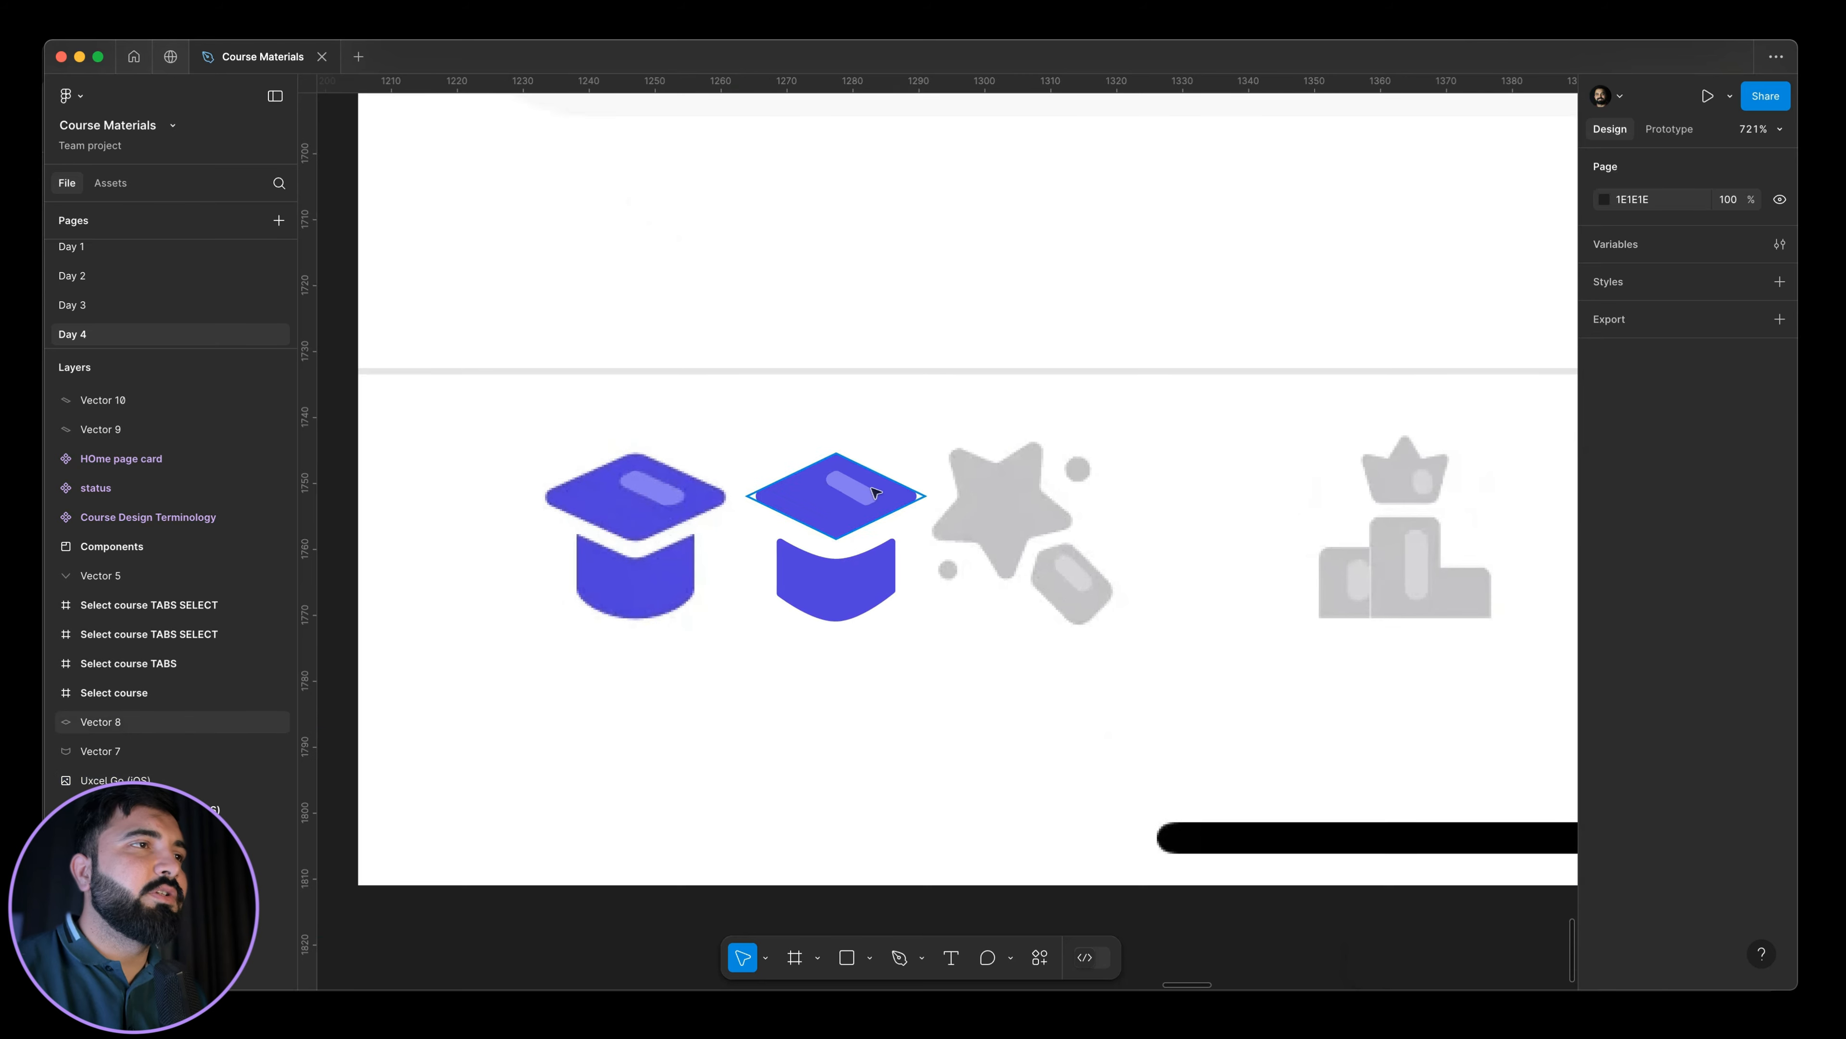
pyautogui.click(818, 487)
pyautogui.keyDown('shift'); pyautogui.click(752, 509); pyautogui.keyUp('shift')
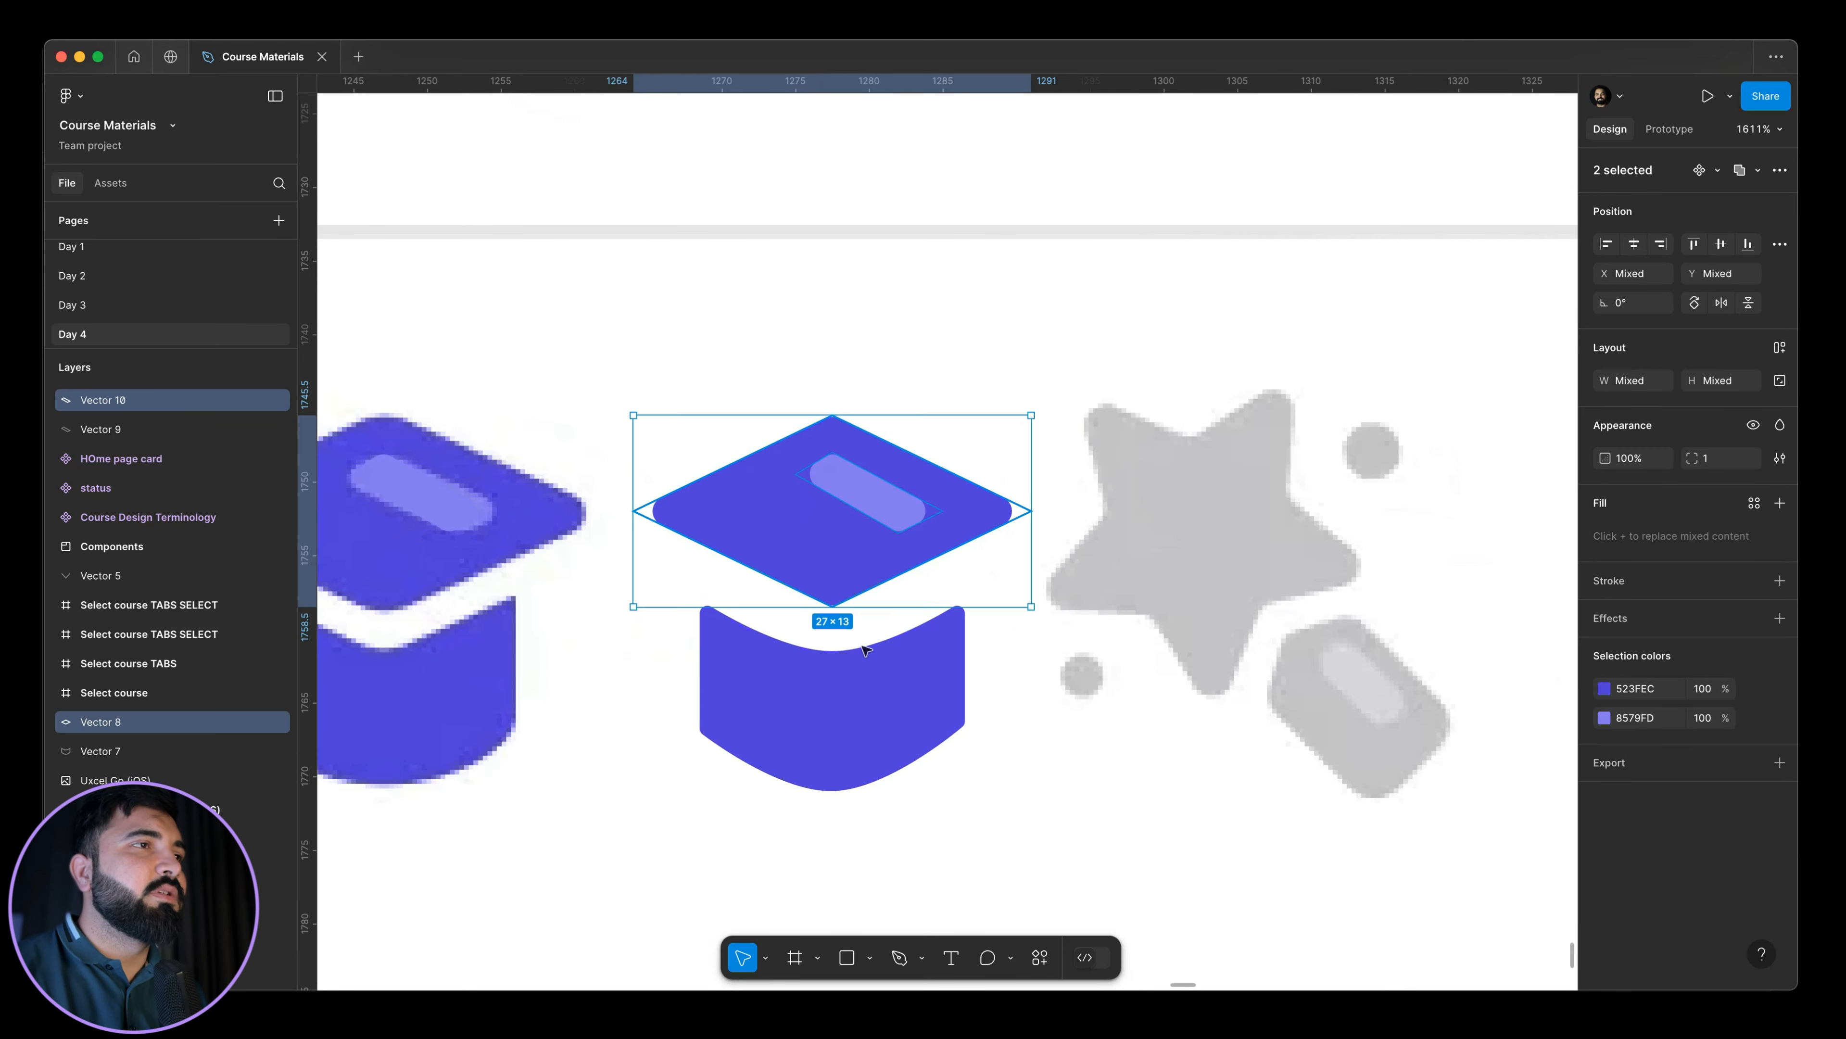
pyautogui.keyDown('shift'); pyautogui.click(873, 687); pyautogui.keyUp('shift')
pyautogui.hscroll(-3, 1091, 596)
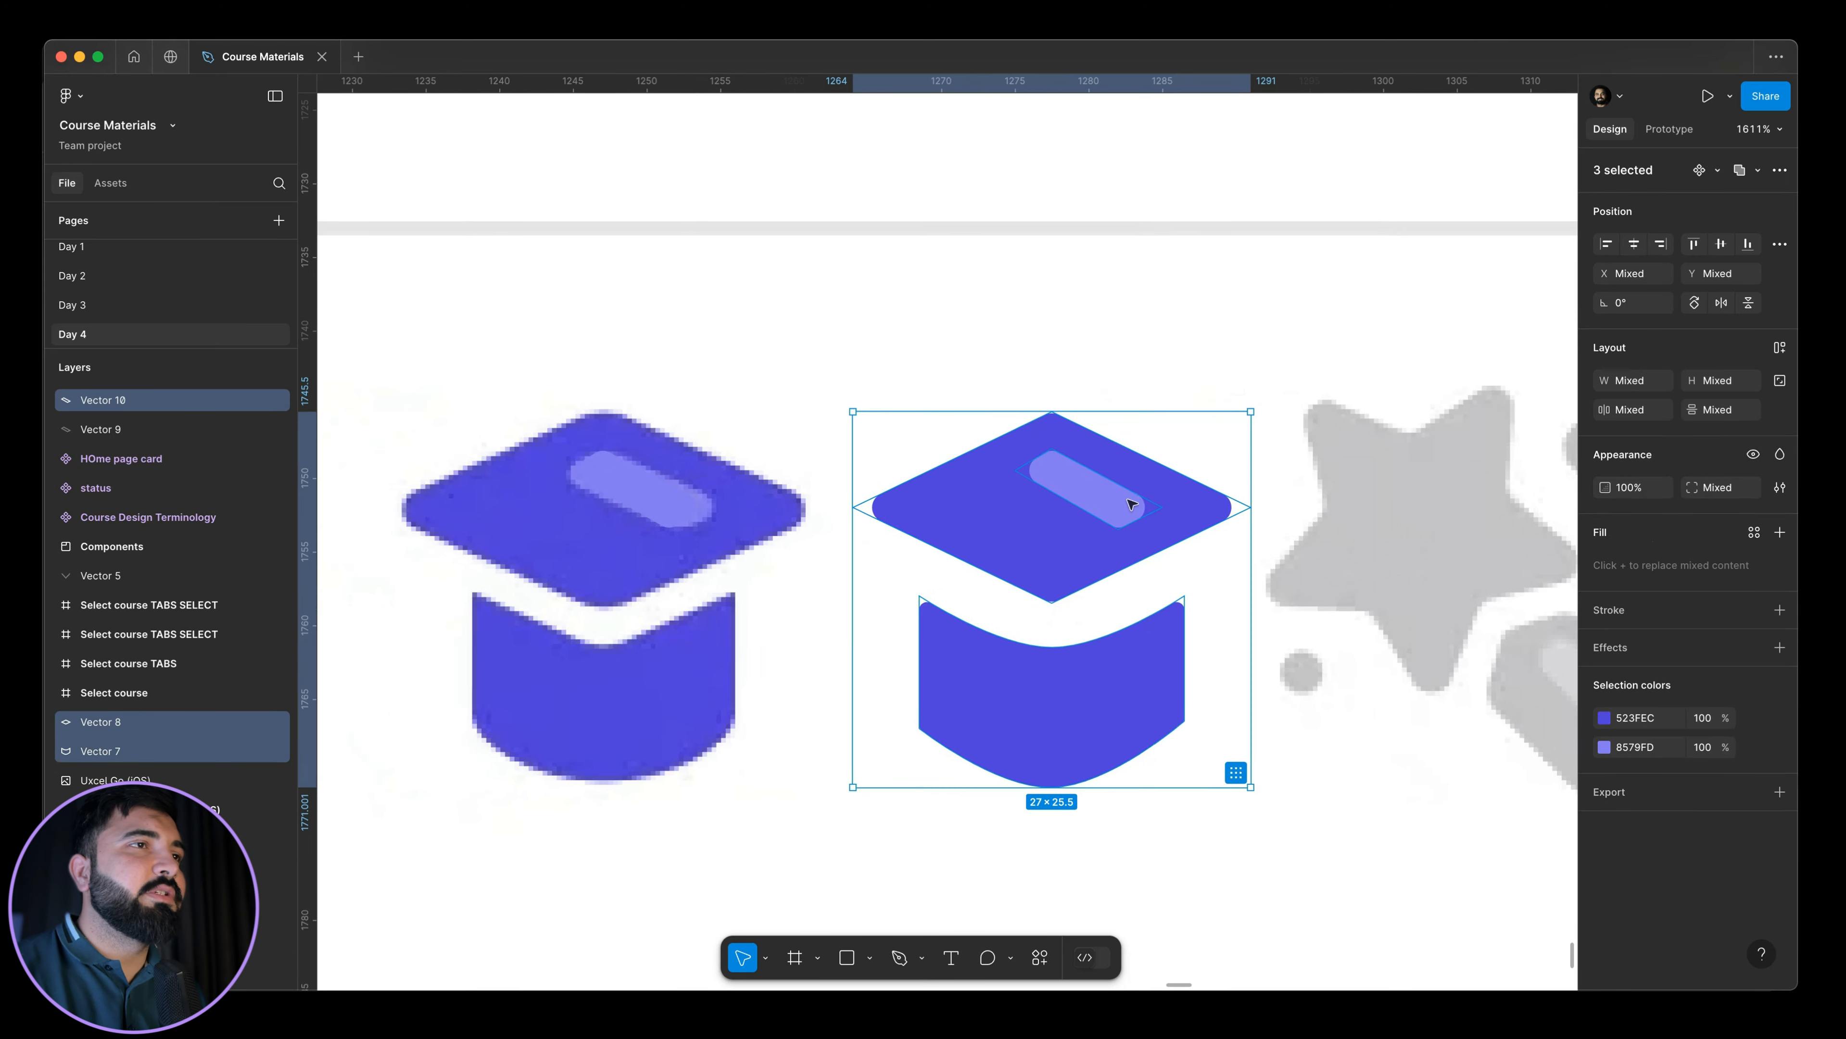
pyautogui.moveTo(1111, 518); pyautogui.dragTo(655, 518)
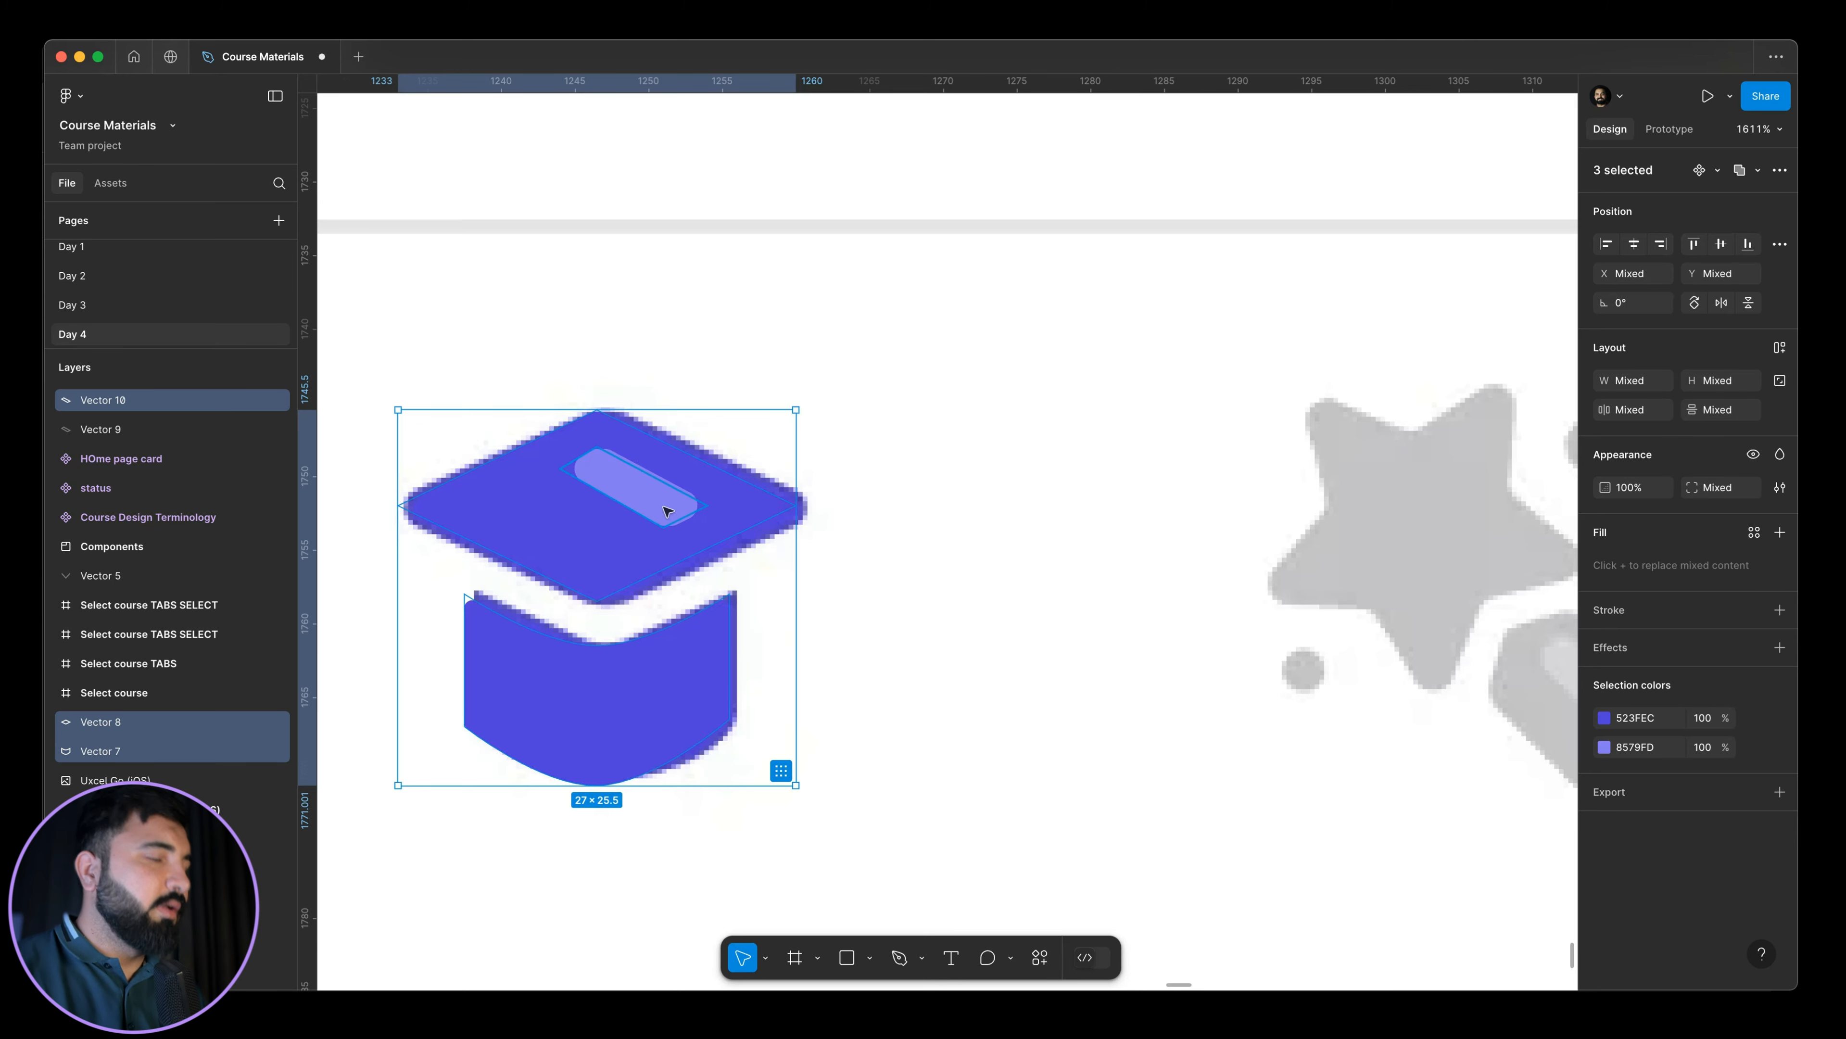
# Wrap the three cap shapes in a frame and set its size to 32 × 32.
pyautogui.hotkey('ctrl', 'alt', 'g')
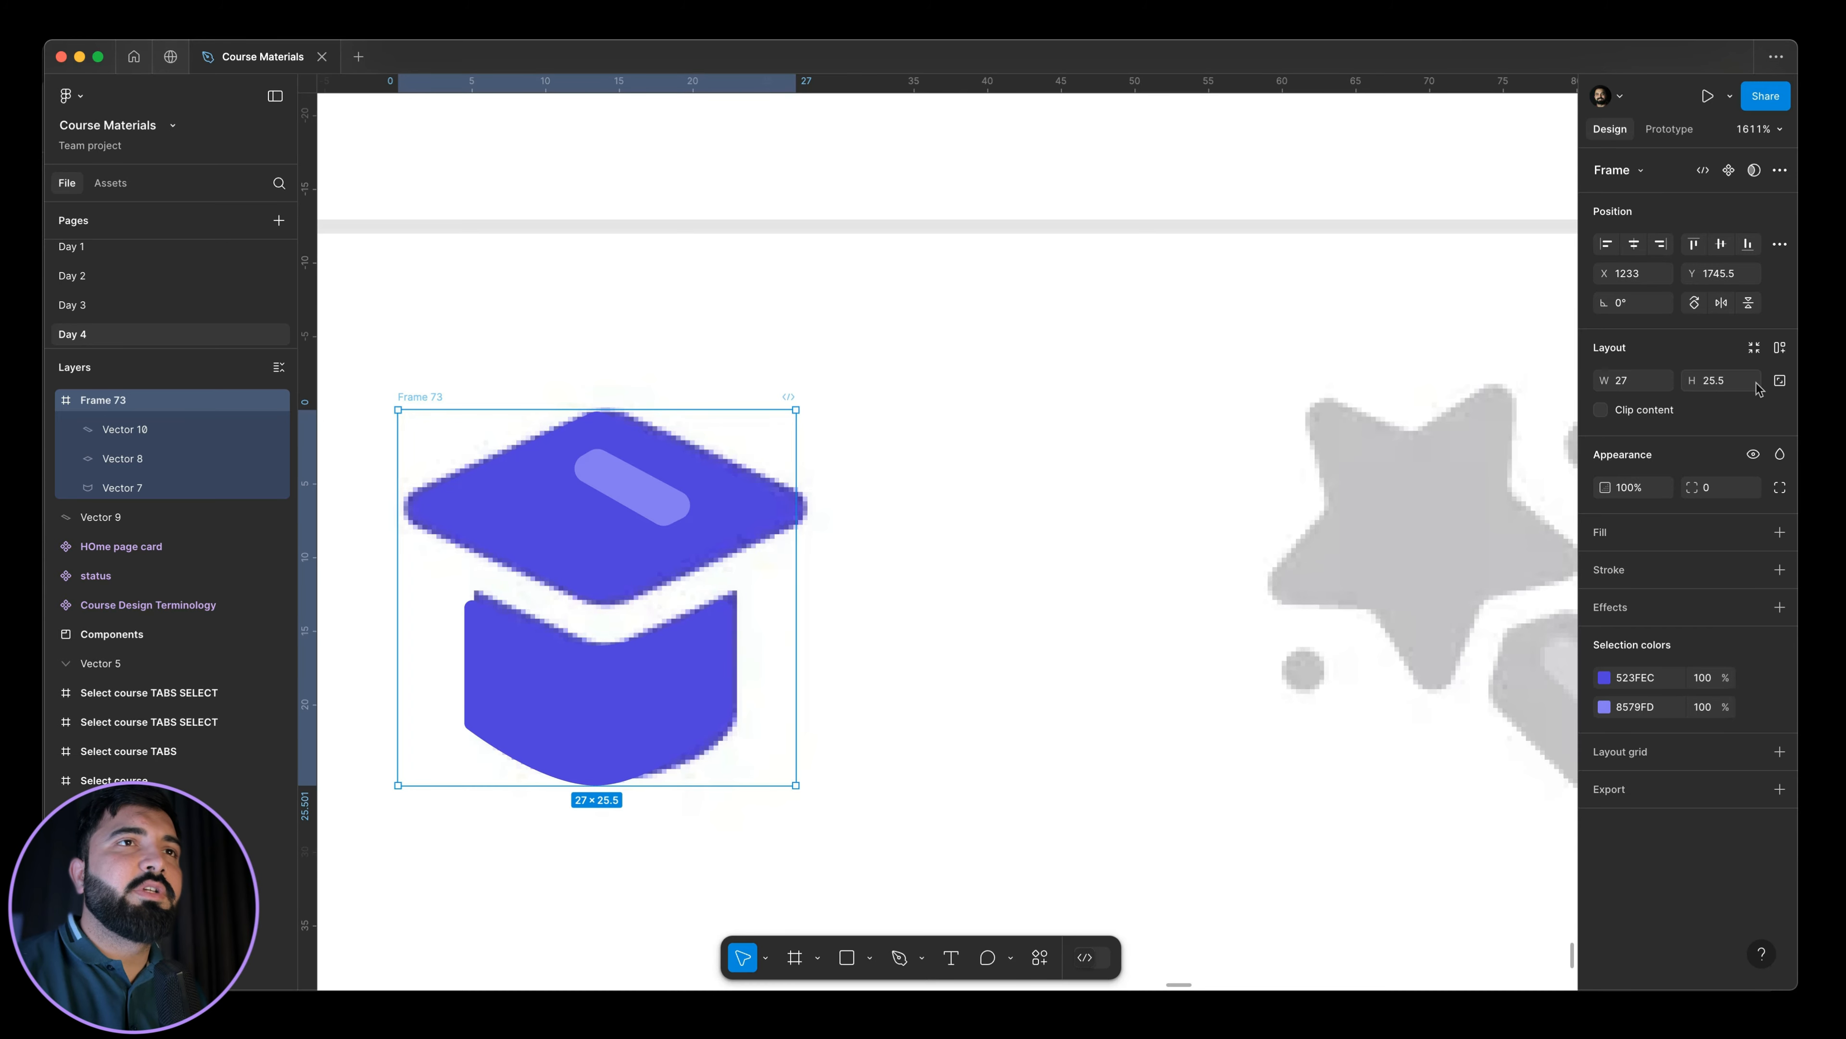
pyautogui.click(1639, 389)
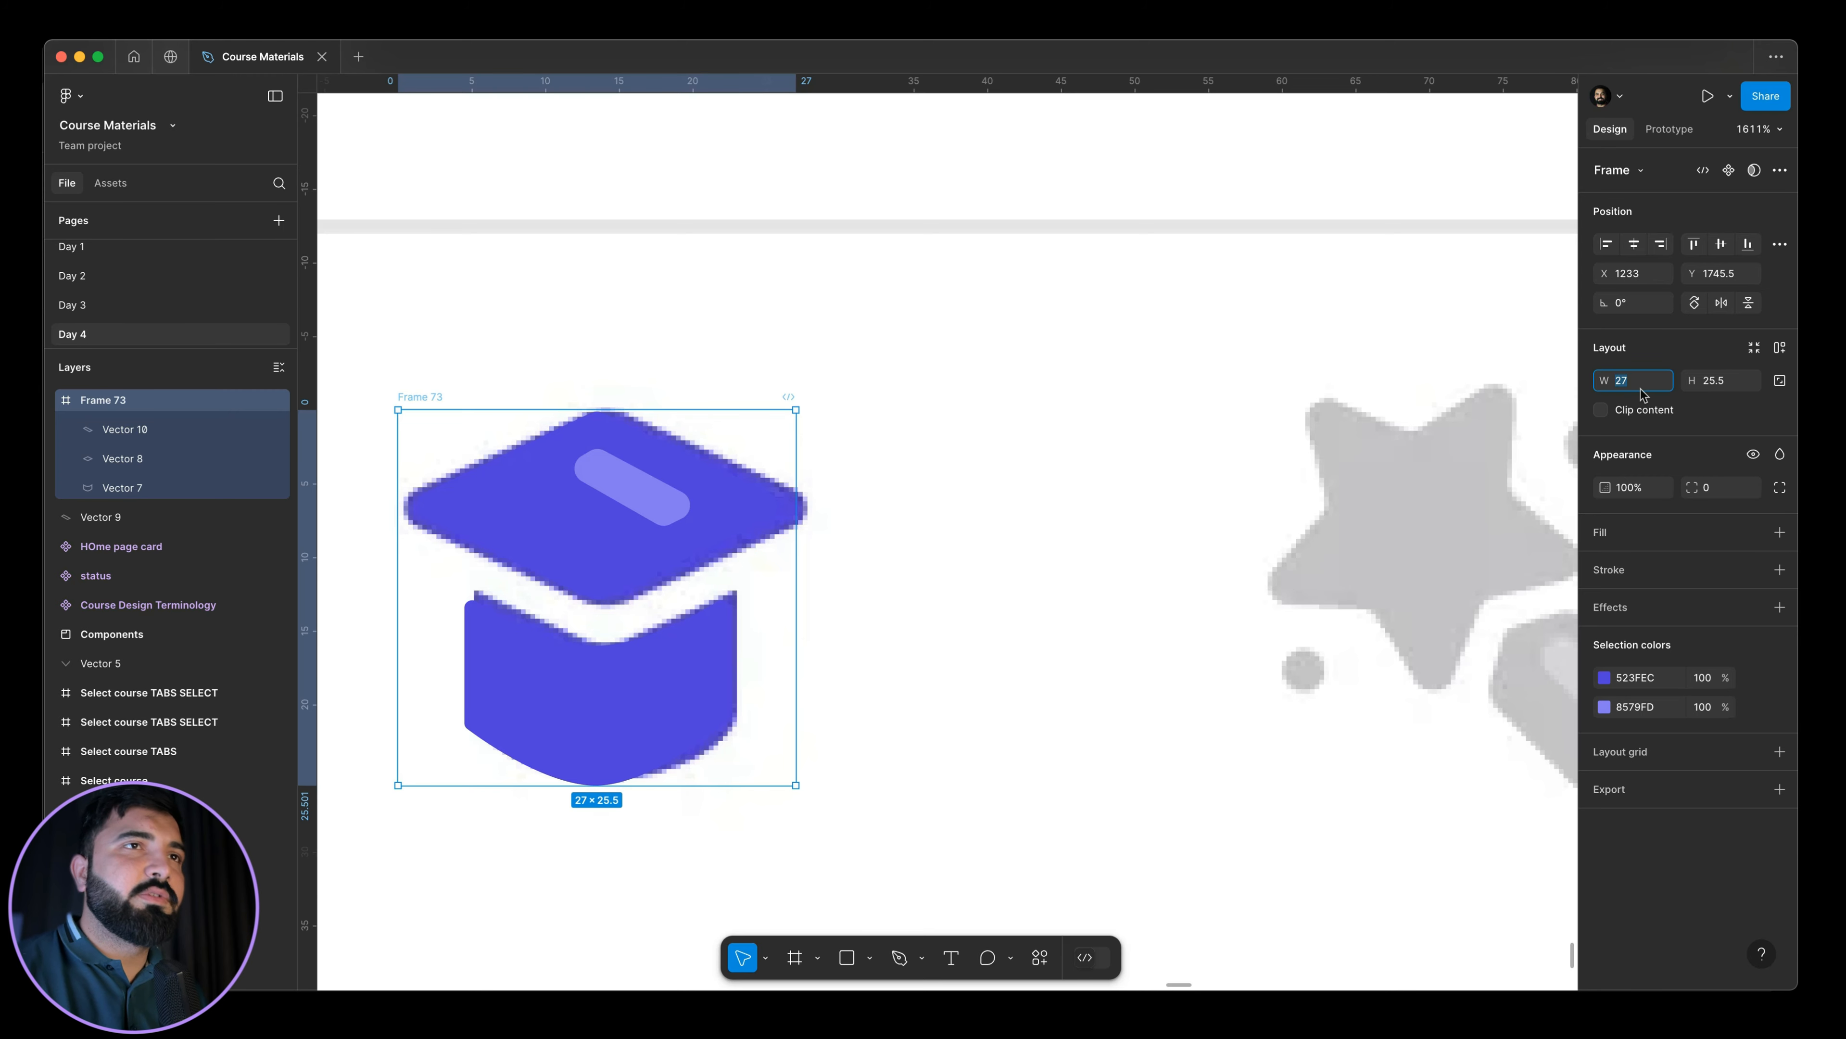
pyautogui.click(1729, 384)
pyautogui.press('Return')
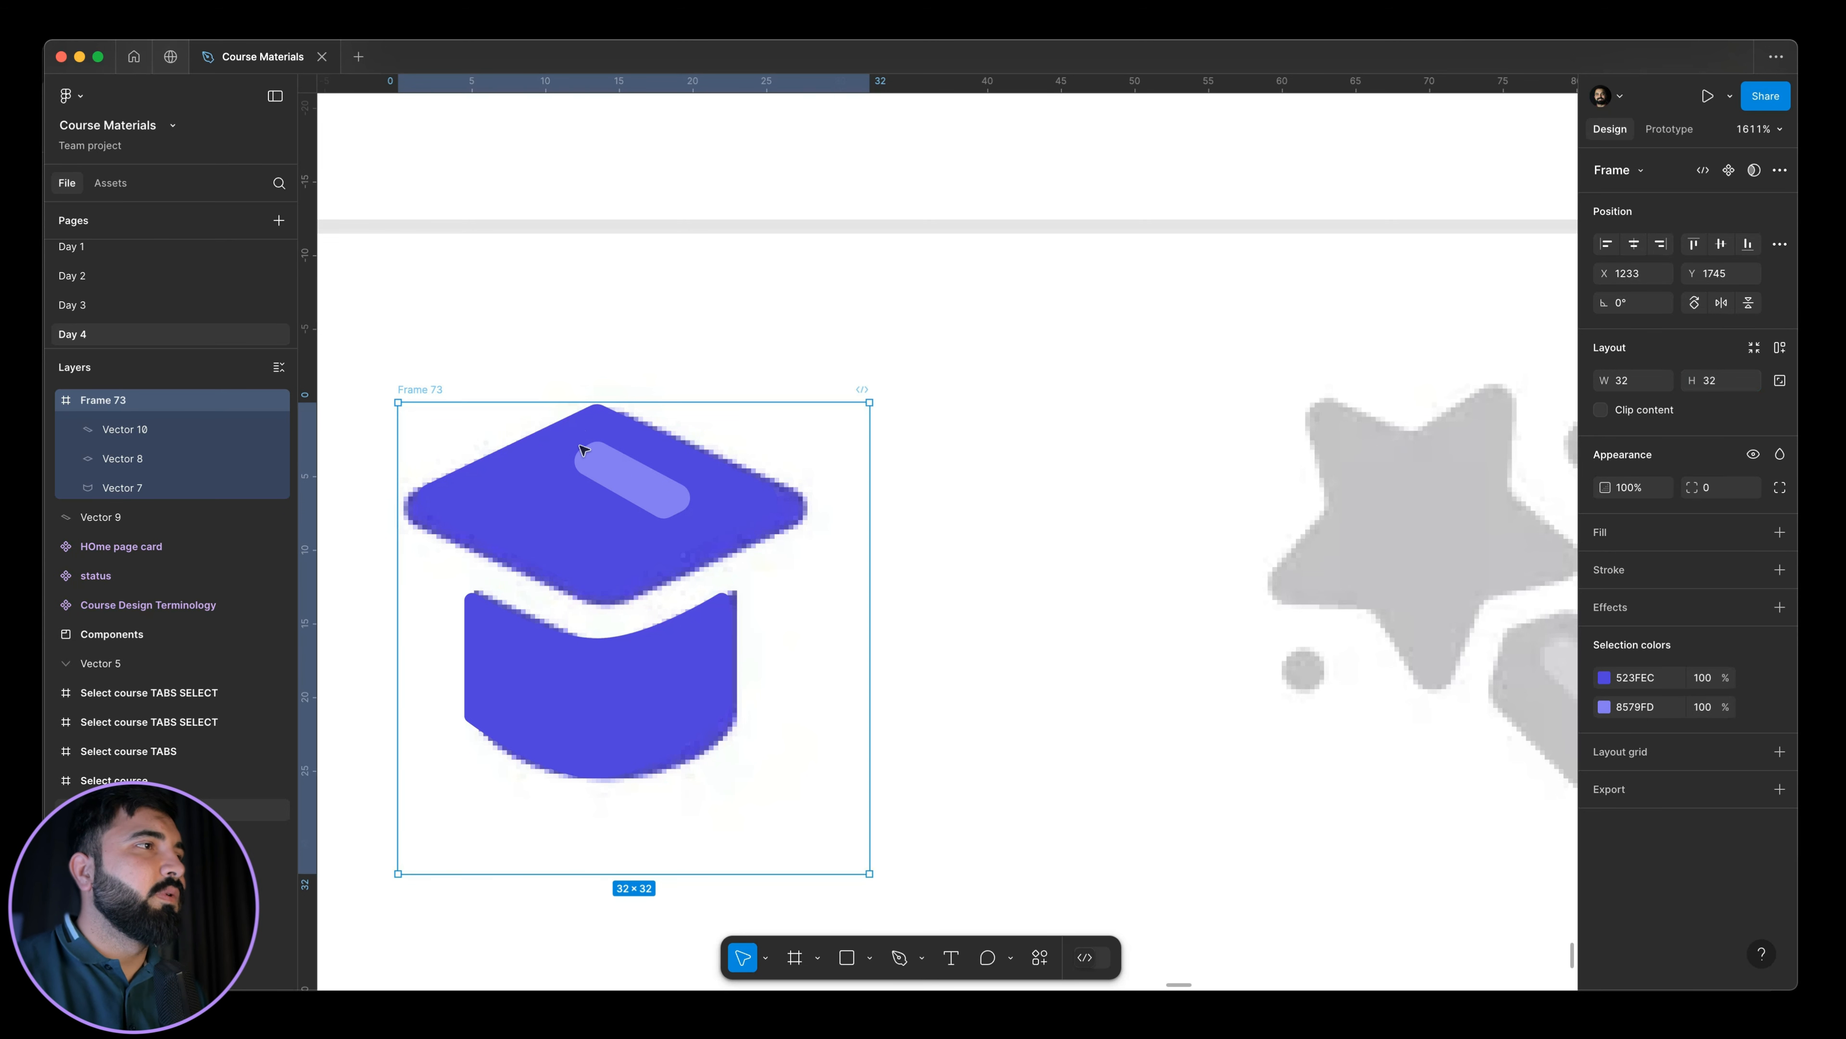
# Move the cap's highlight, top and body together to roughly the centre of their 32 × 32 frame.
pyautogui.click(607, 486)
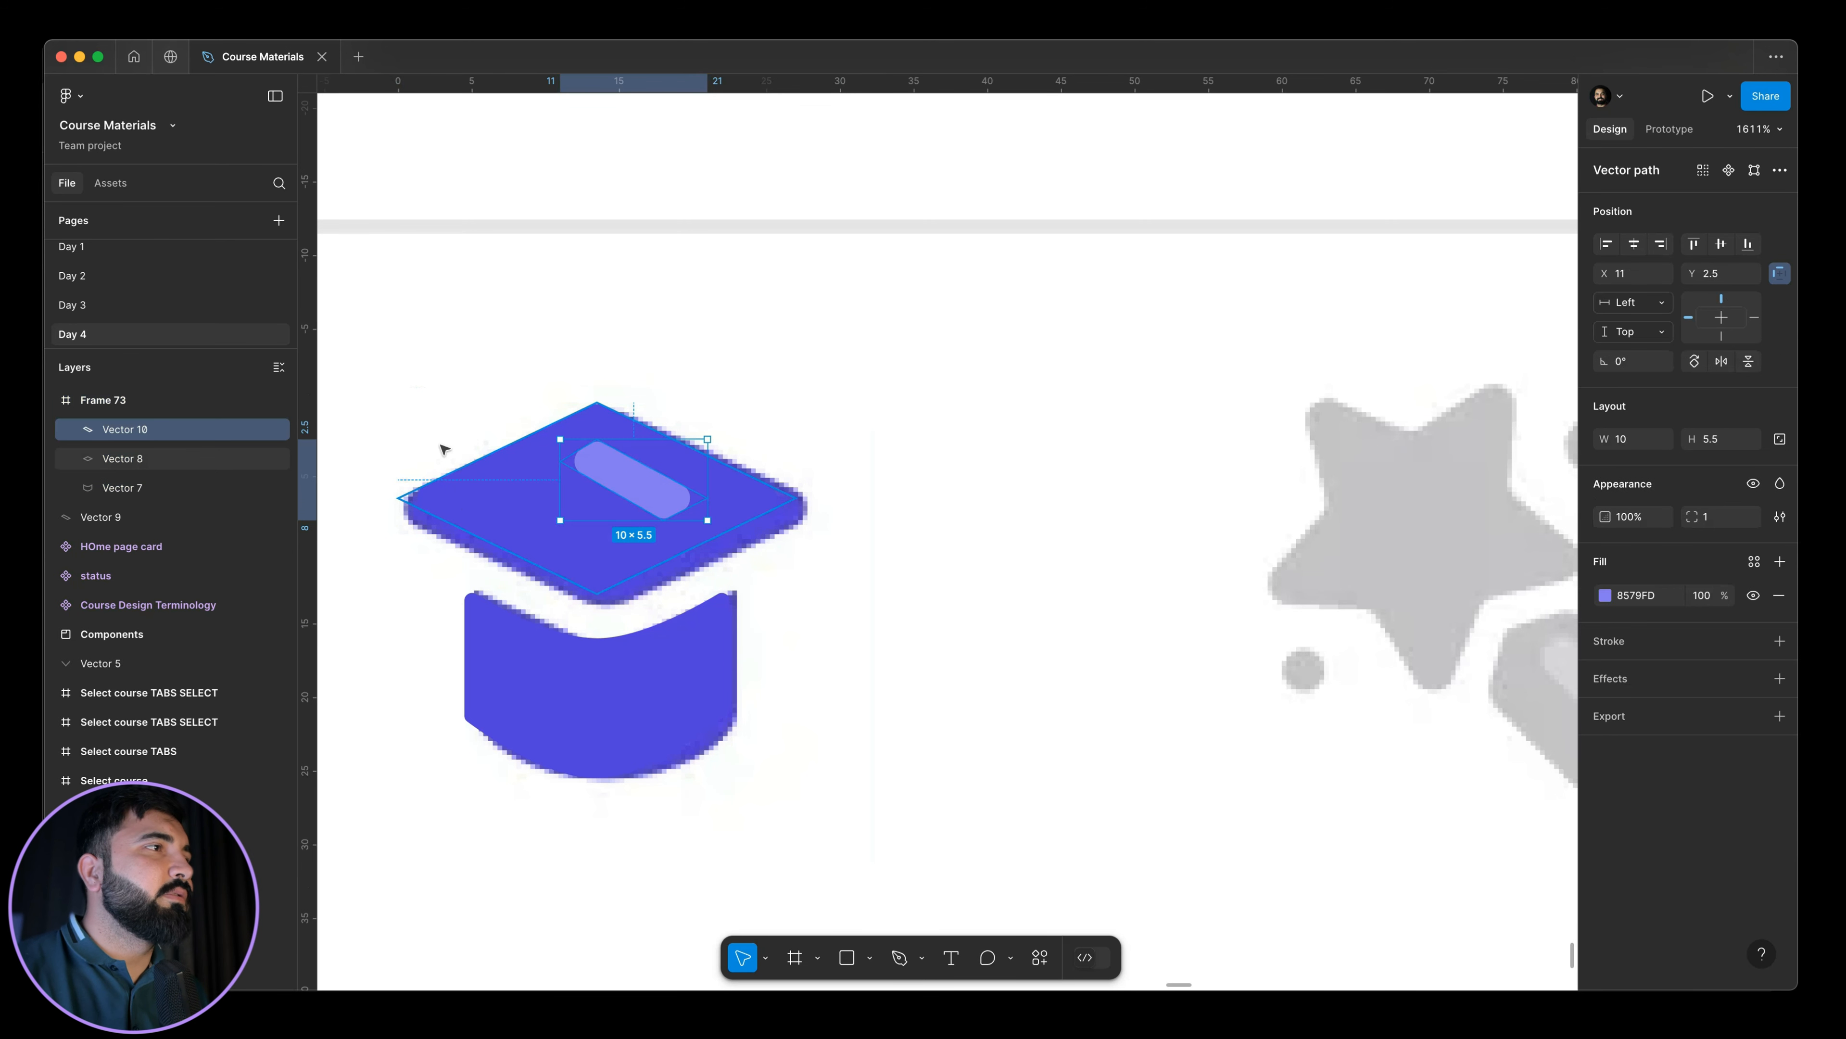
pyautogui.keyDown('shift'); pyautogui.click(566, 586); pyautogui.keyUp('shift')
pyautogui.keyDown('shift'); pyautogui.click(588, 719); pyautogui.keyUp('shift')
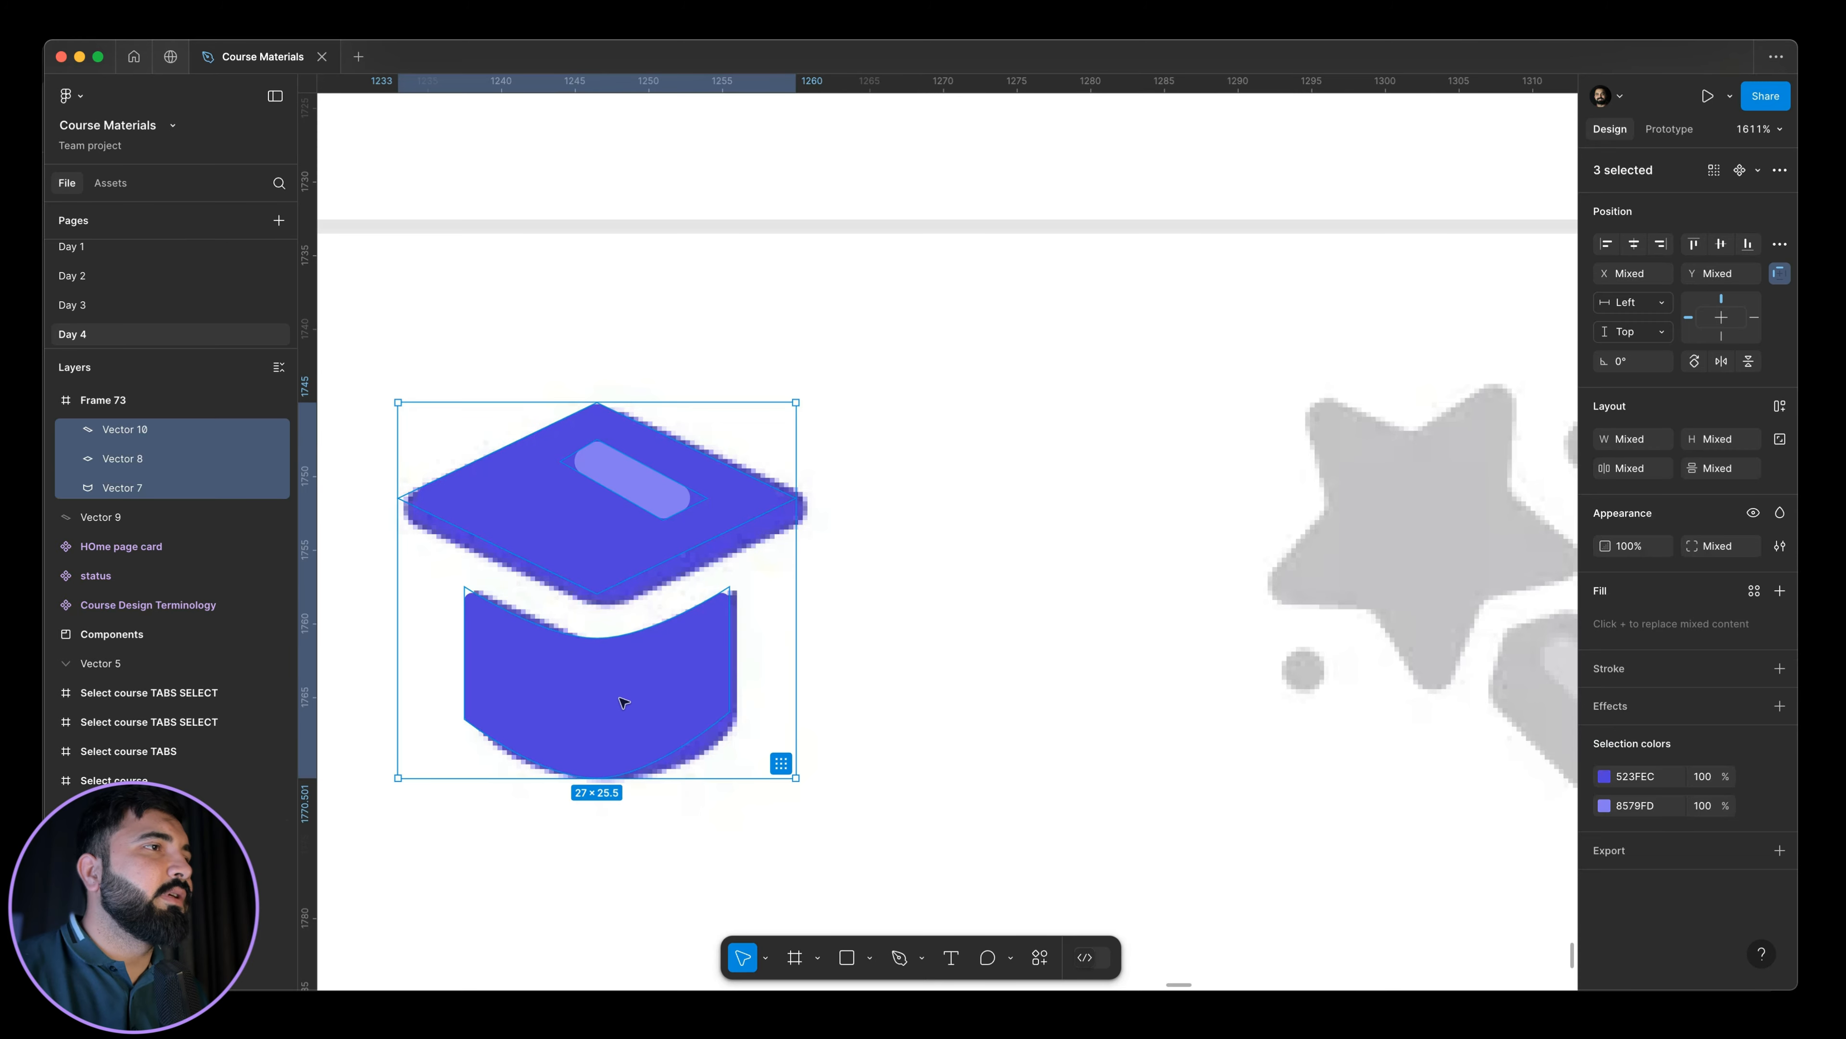
pyautogui.moveTo(618, 700); pyautogui.dragTo(642, 752)
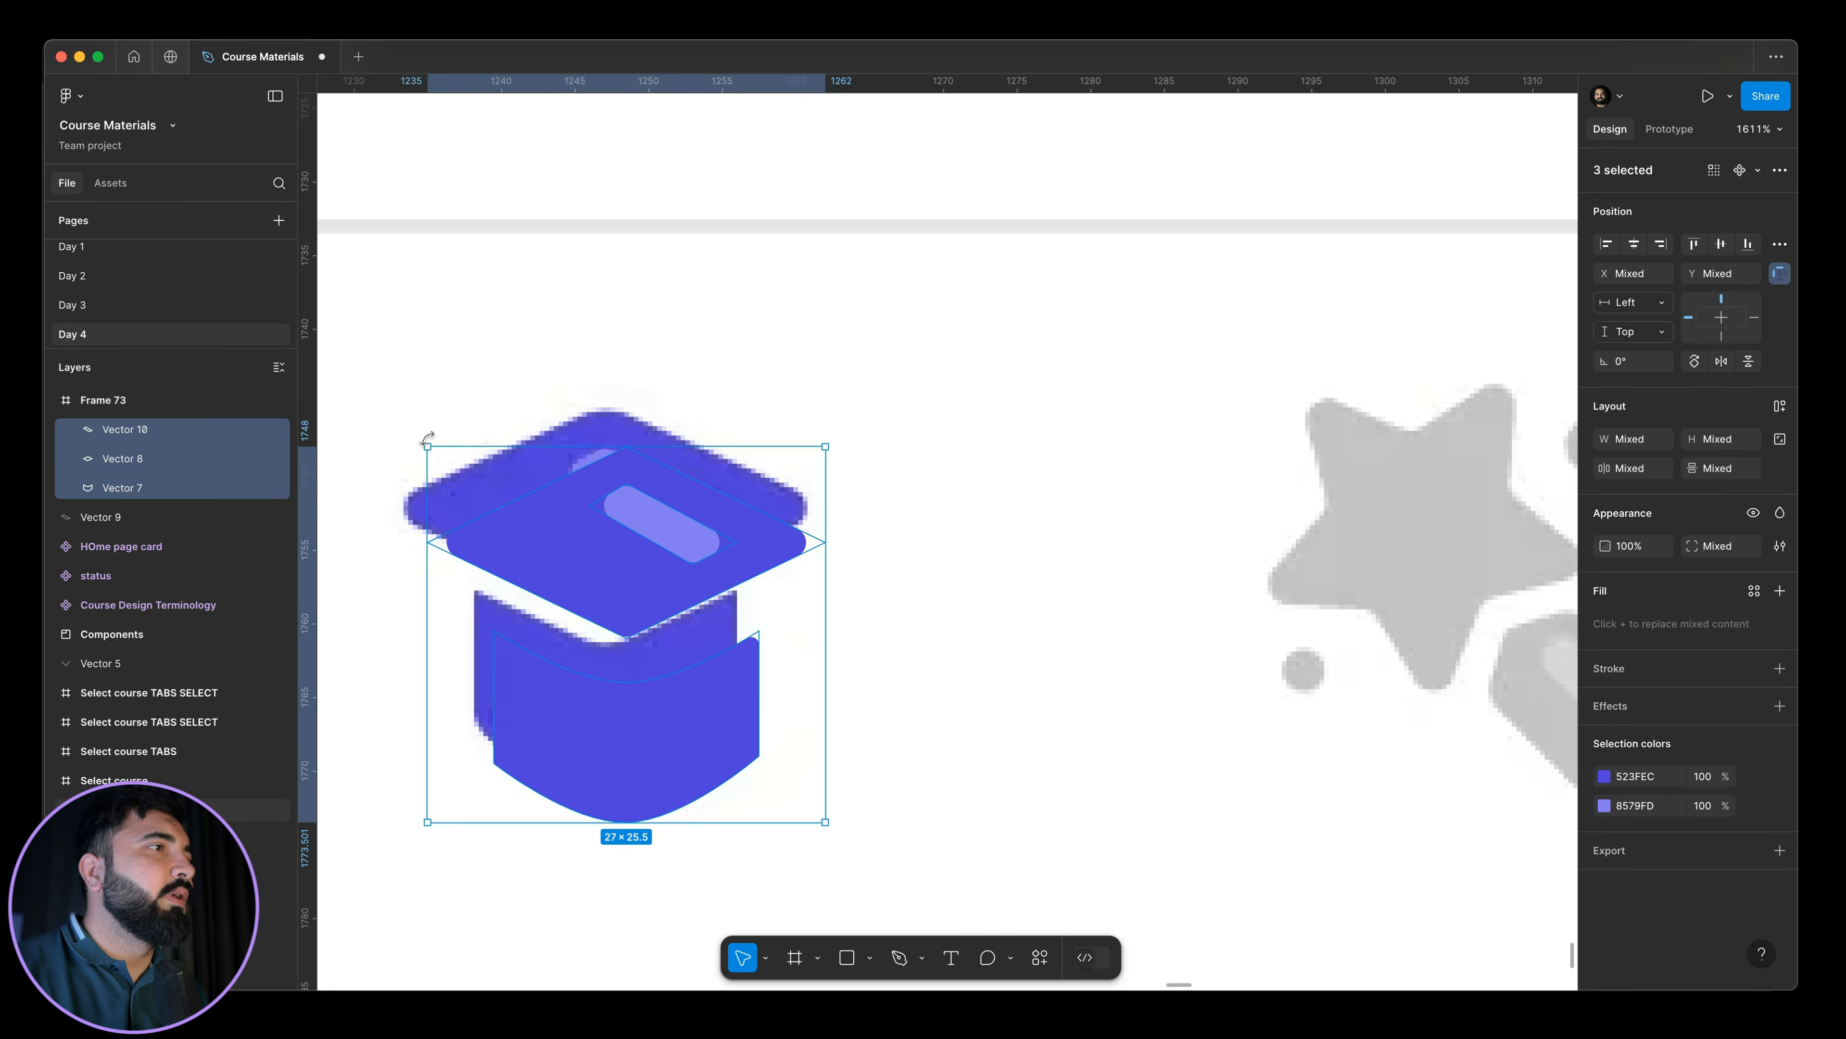
# Move the cap's frame to X 1232, Y 1743 so the vector cap lines up with the reference cap.
pyautogui.click(420, 391)
pyautogui.moveTo(423, 390)
pyautogui.mouseDown()
pyautogui.moveTo(399, 347)
pyautogui.moveTo(413, 362)
pyautogui.mouseUp()
pyautogui.scroll(-10, 706, 413)
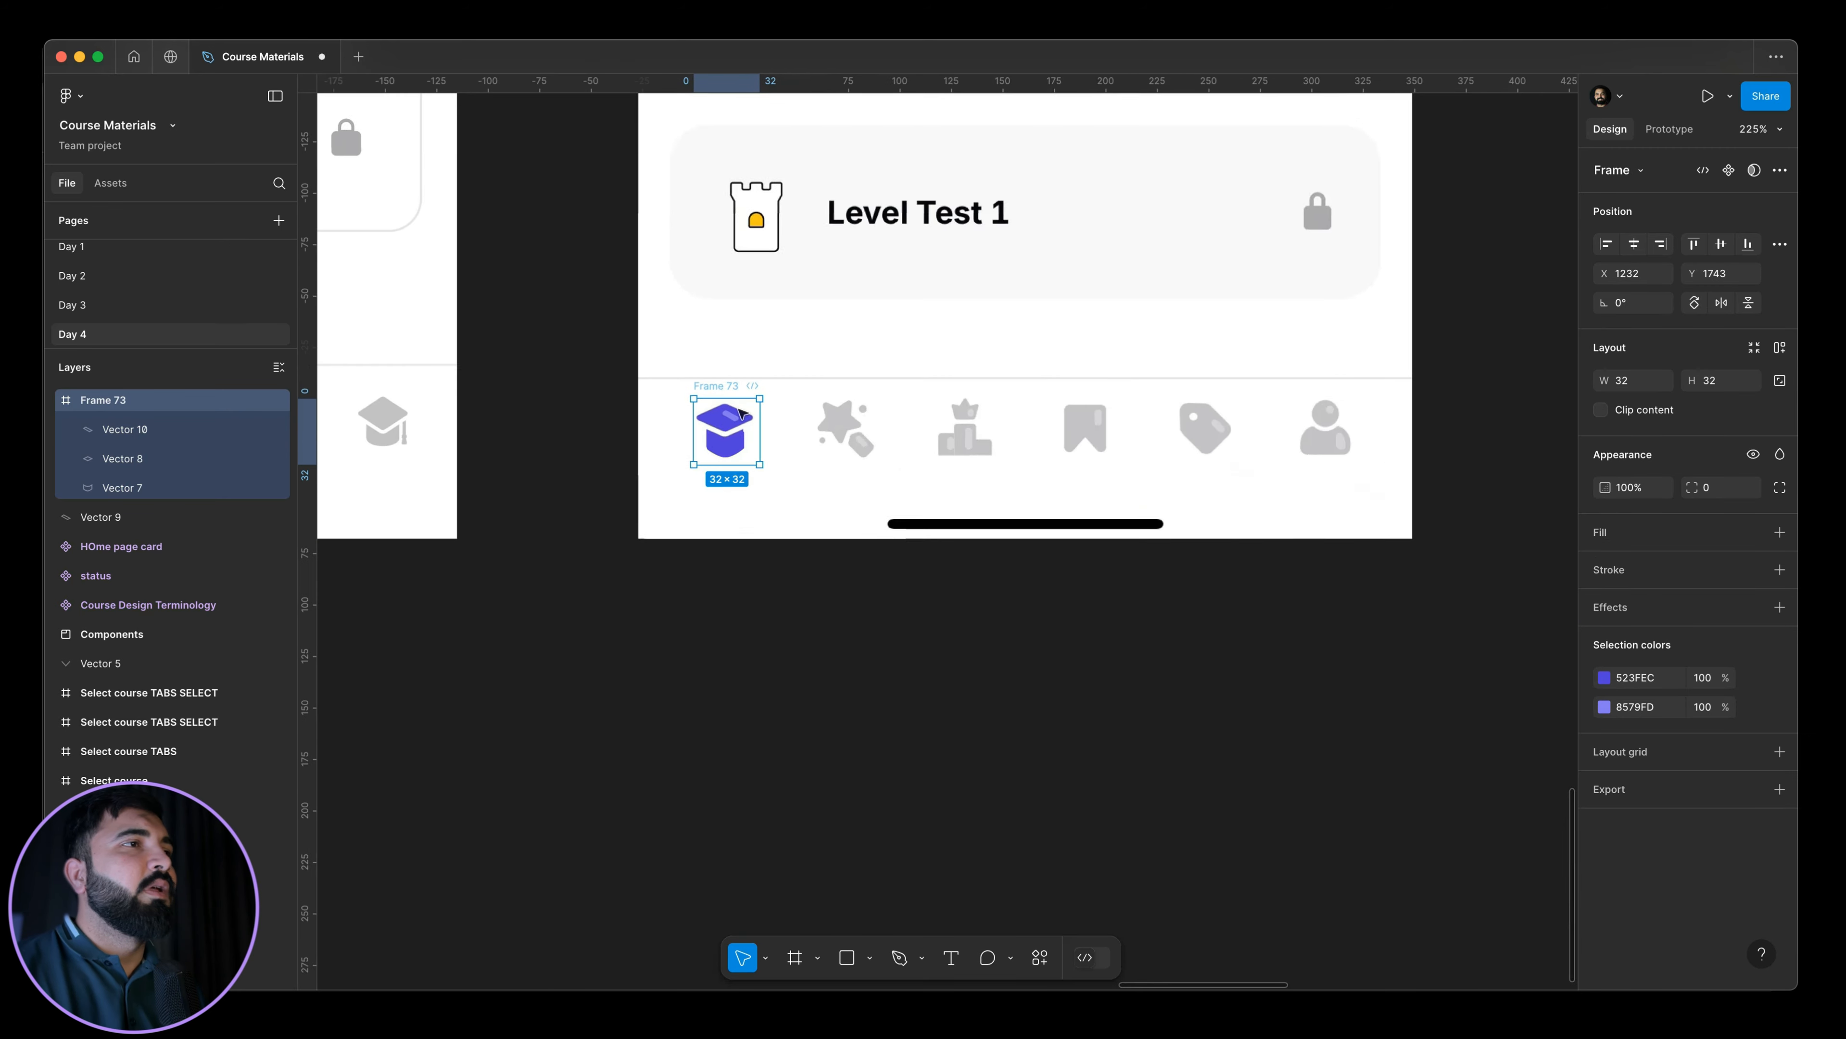
pyautogui.scroll(6, 720, 422)
pyautogui.moveTo(956, 410); pyautogui.dragTo(990, 241)
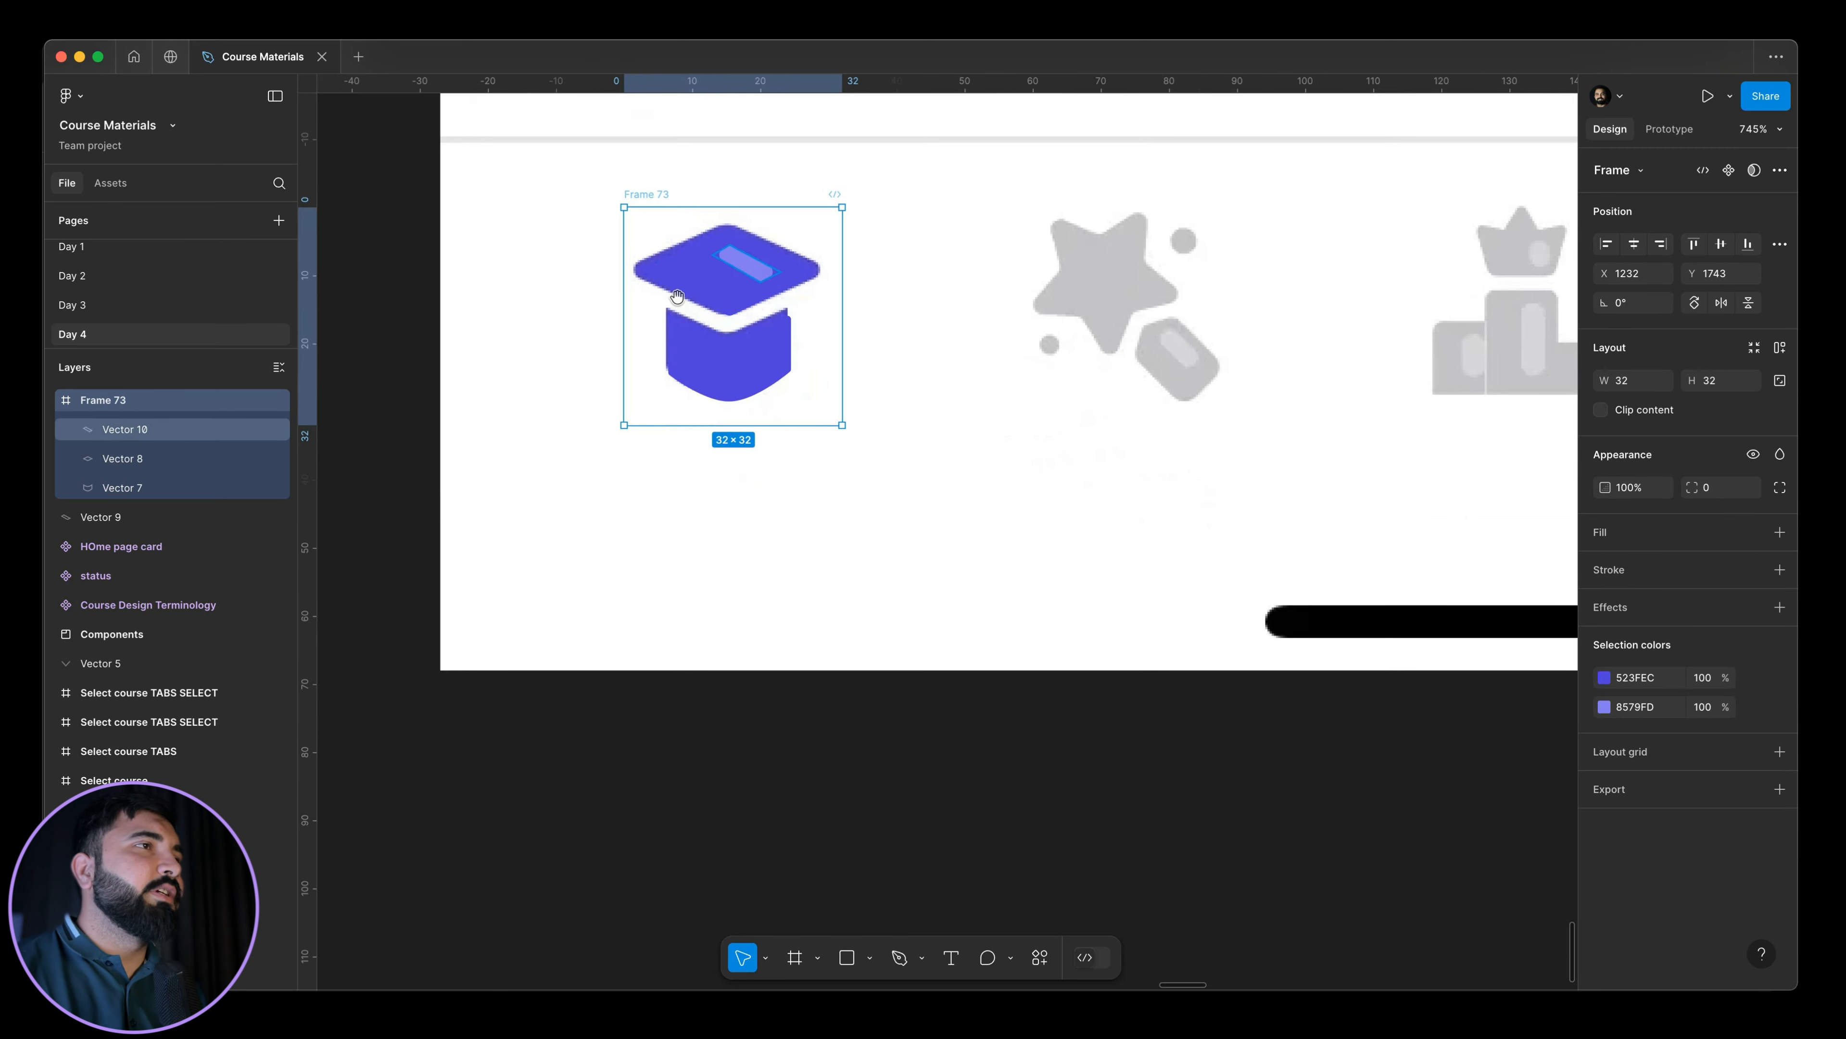